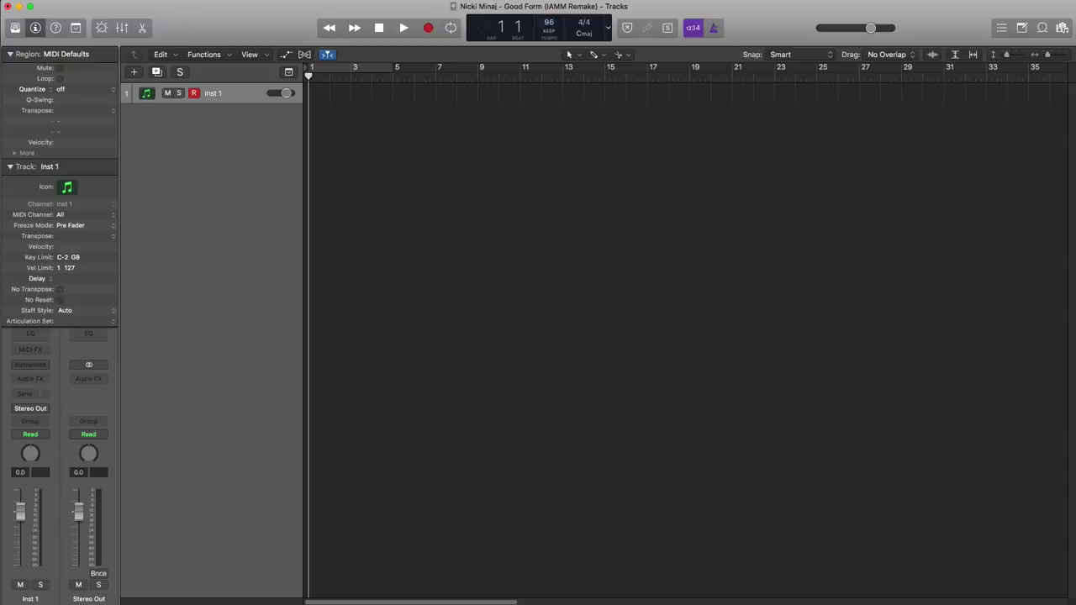
Set the cycle range from bar 1 to bar 3 and enlarge the height of the Inst 1 track
click(328, 71)
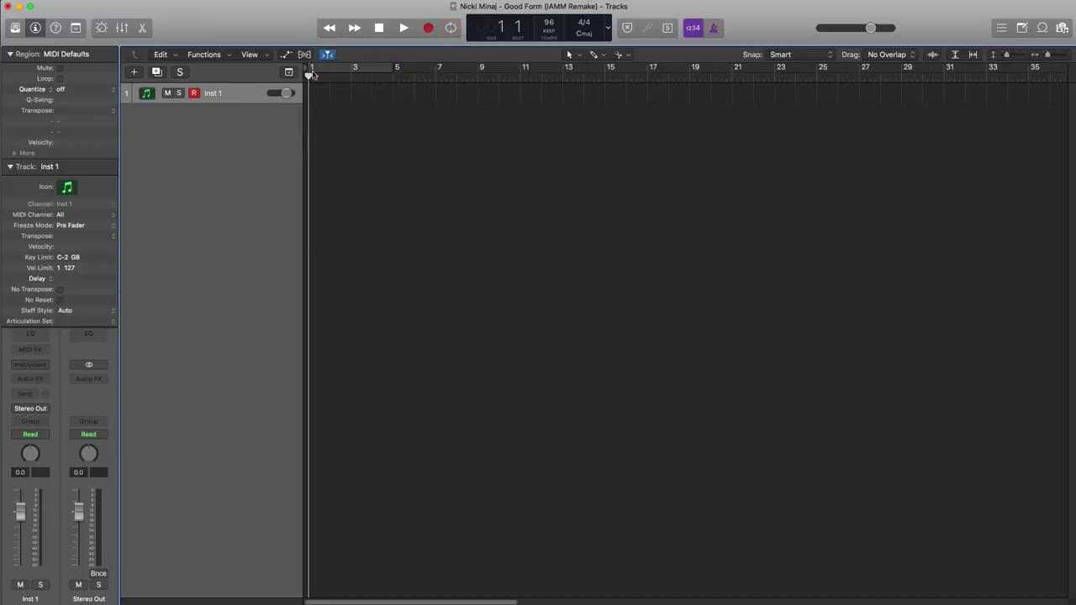
drag(311, 72, 352, 71)
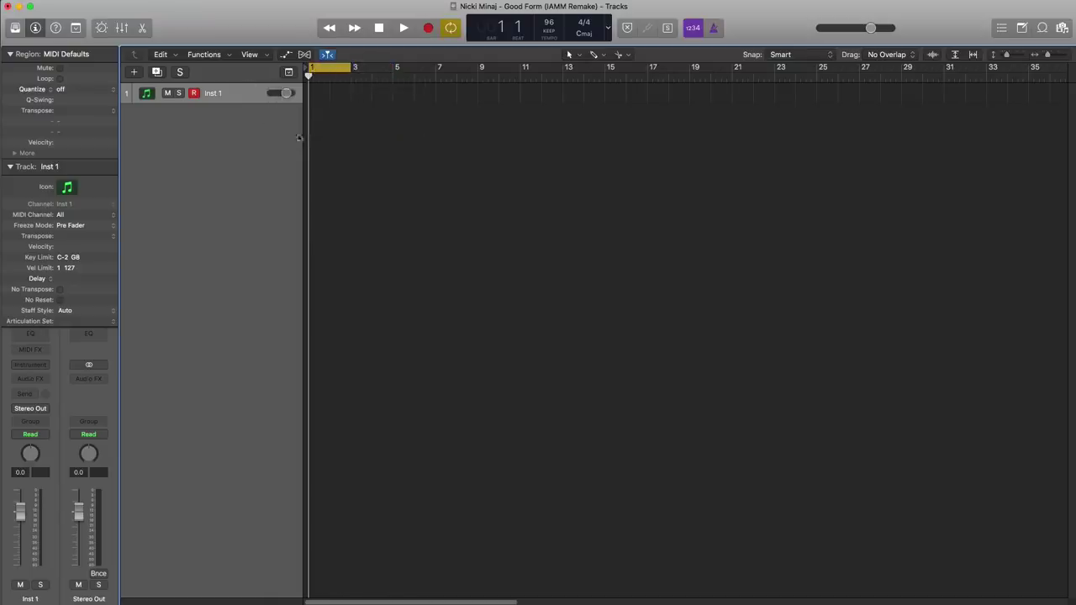
key(super+Down)
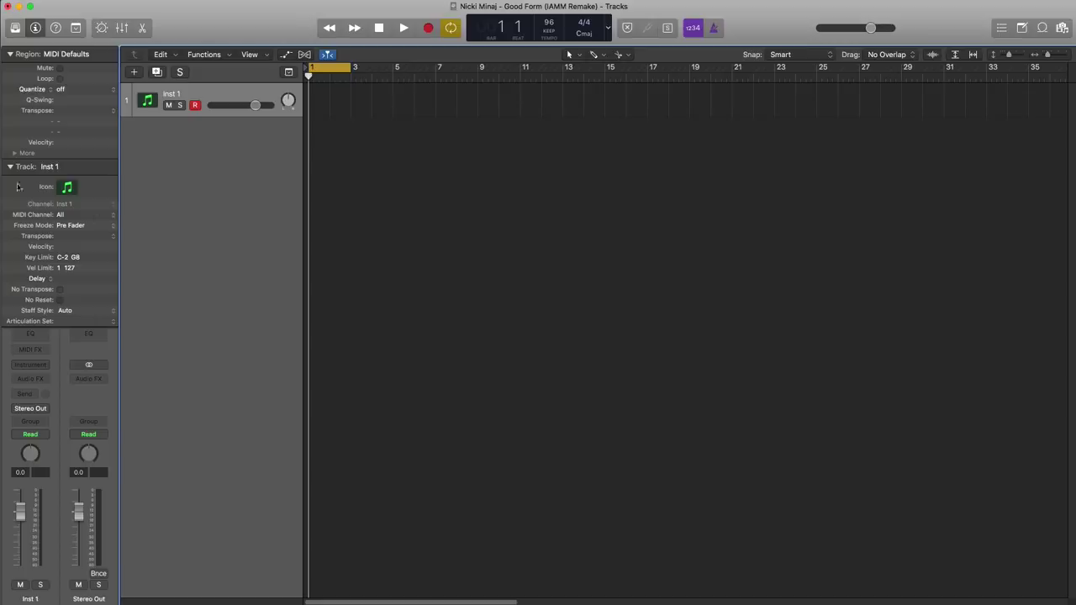
Load the stereo ES P polyphonic synth on the Inst 1 track with the Dj Mustard Pluck Bass Synth setting
click(11, 167)
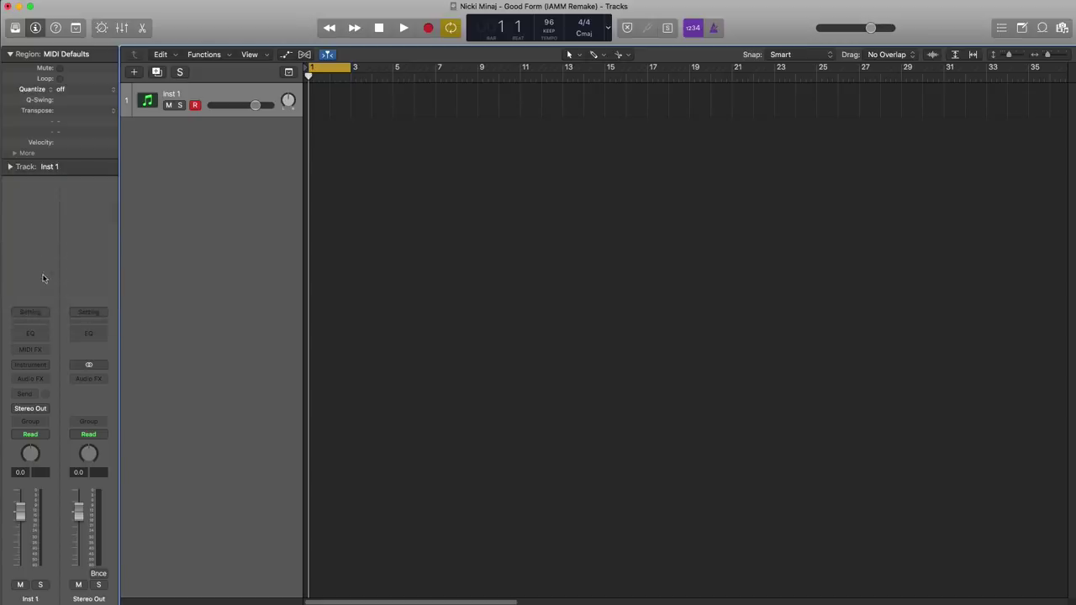
click(35, 367)
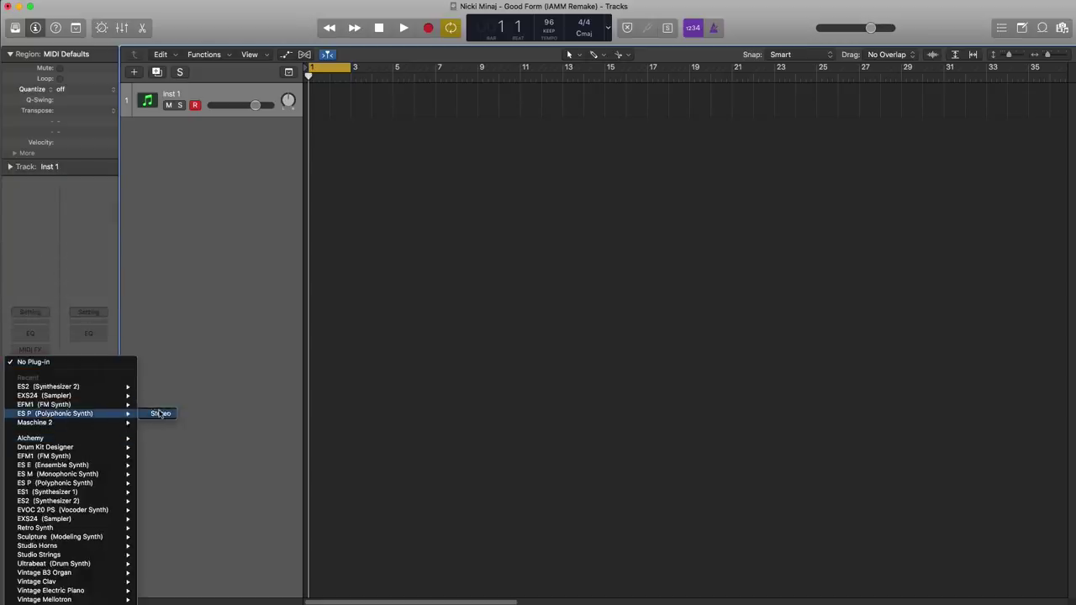
click(161, 414)
drag(246, 31, 514, 123)
click(387, 124)
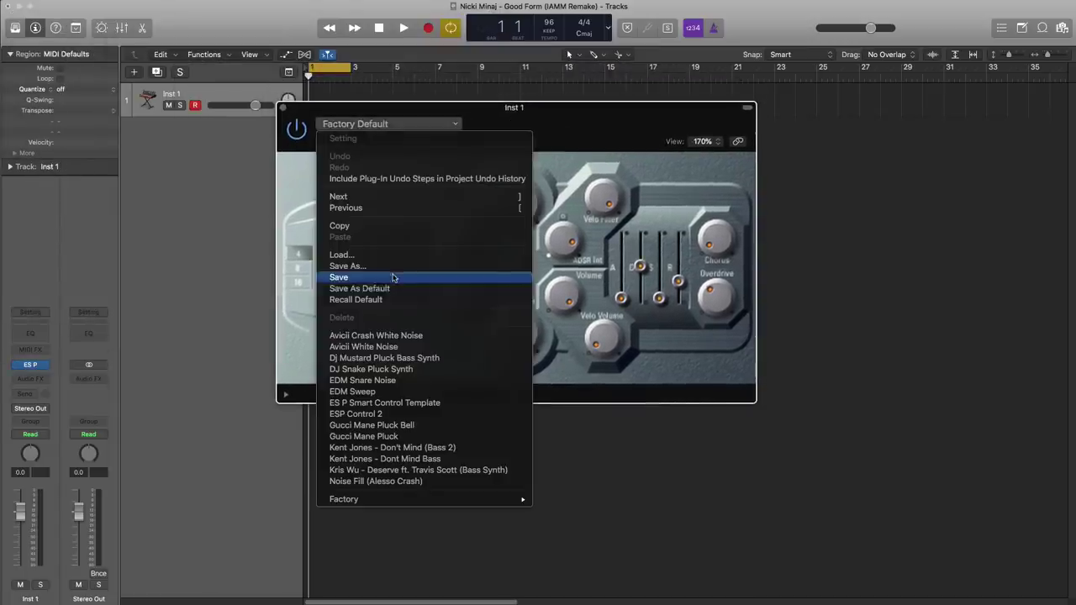
click(397, 360)
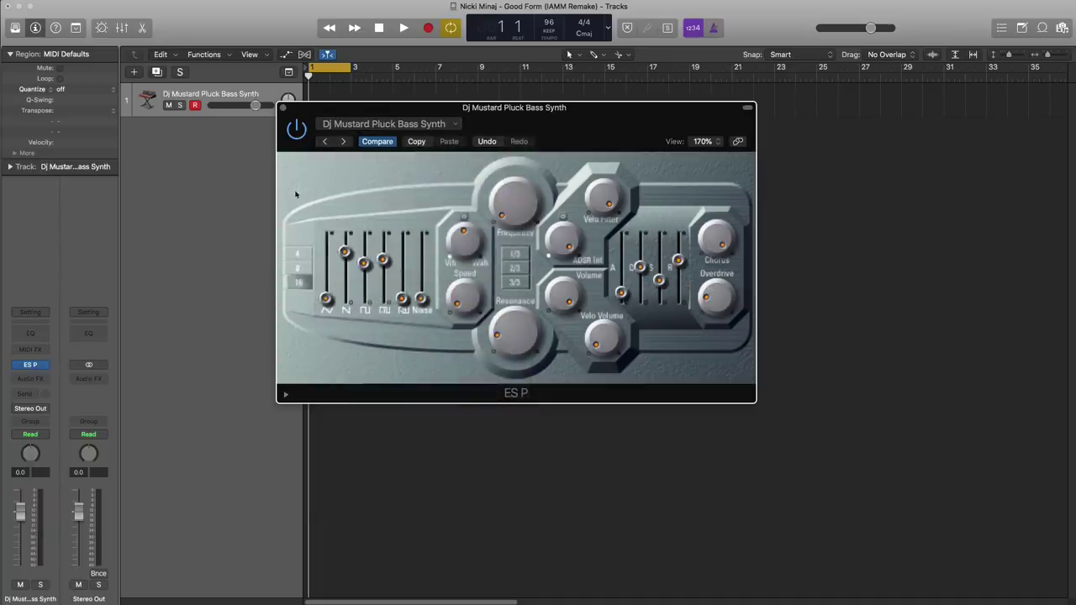
click(282, 110)
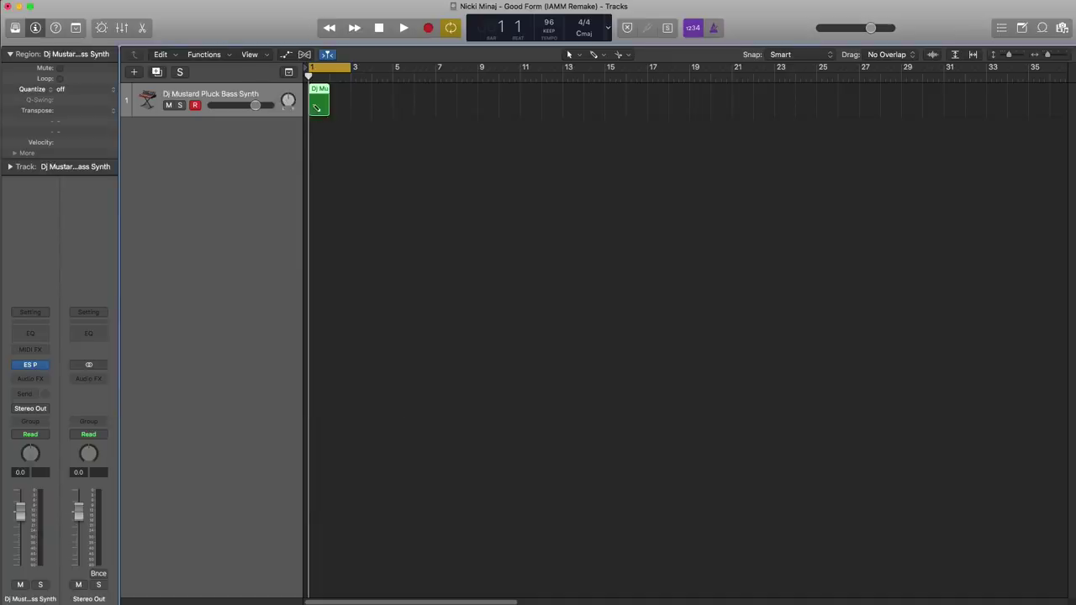
Extend the synth track's MIDI region to bar 3 and open it in an enlarged Piano Roll
drag(328, 110, 349, 111)
double_click(340, 108)
drag(336, 385, 335, 255)
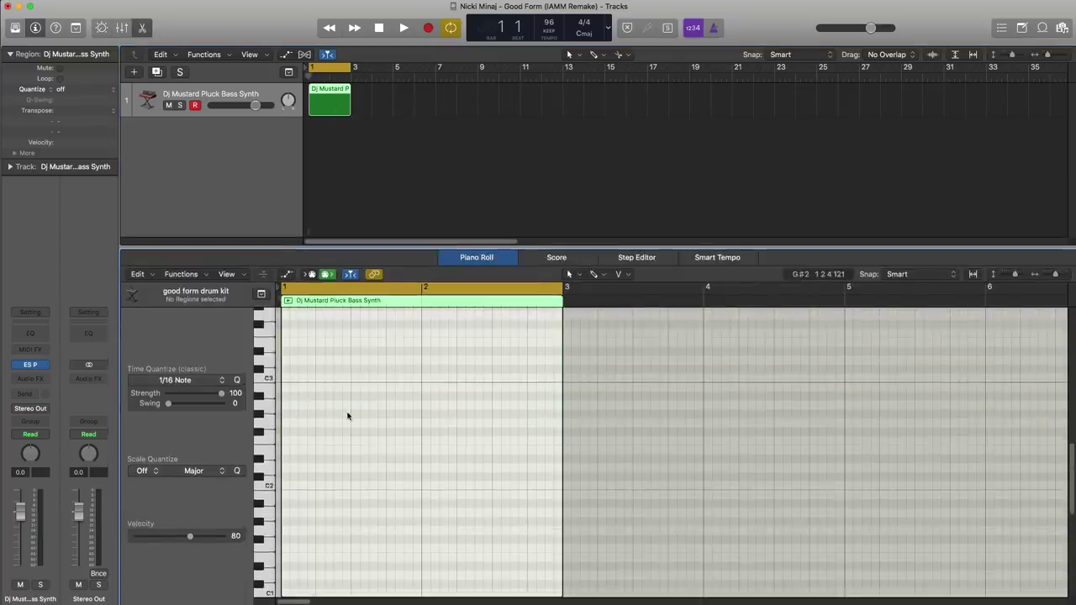
Enter a chord of C4, B3 and E3 at the start of bar 1 and play it back
scroll(345, 409, up, 2)
scroll(343, 410, up, 5)
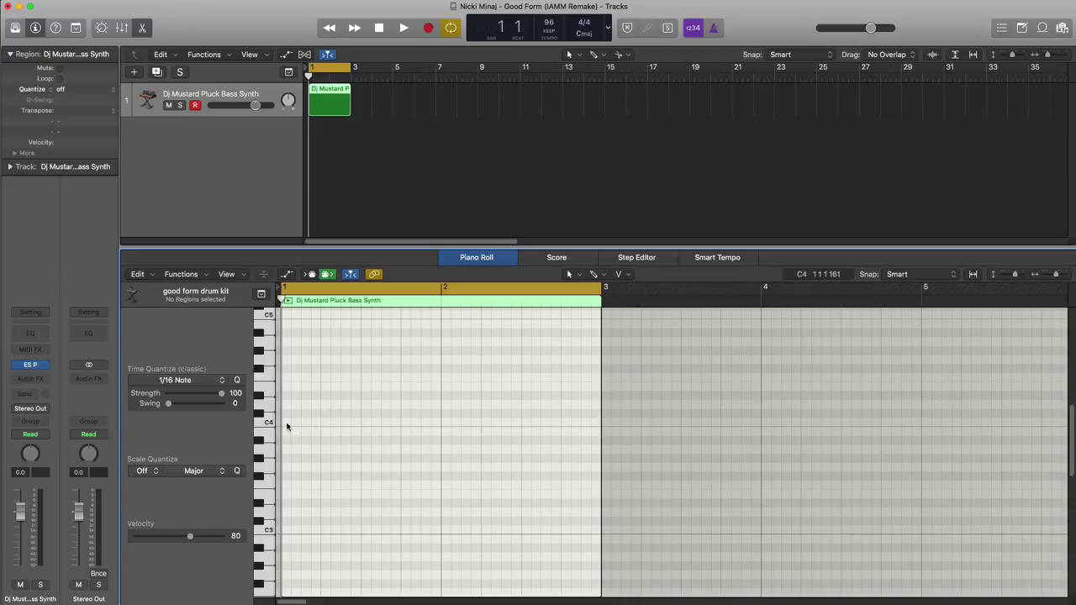
click(291, 424)
mouse_move(290, 425)
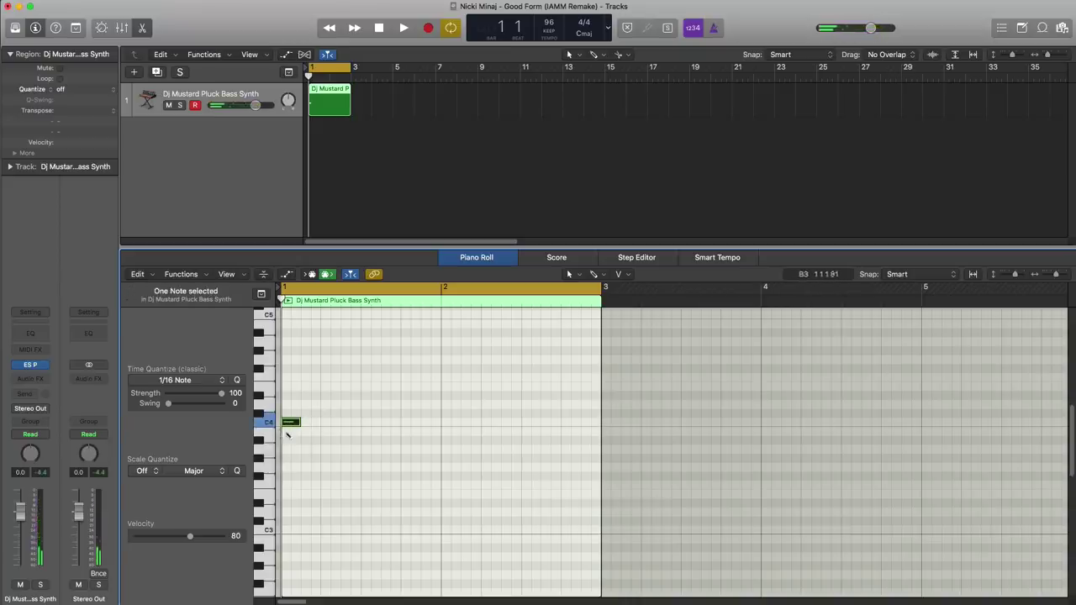
click(287, 432)
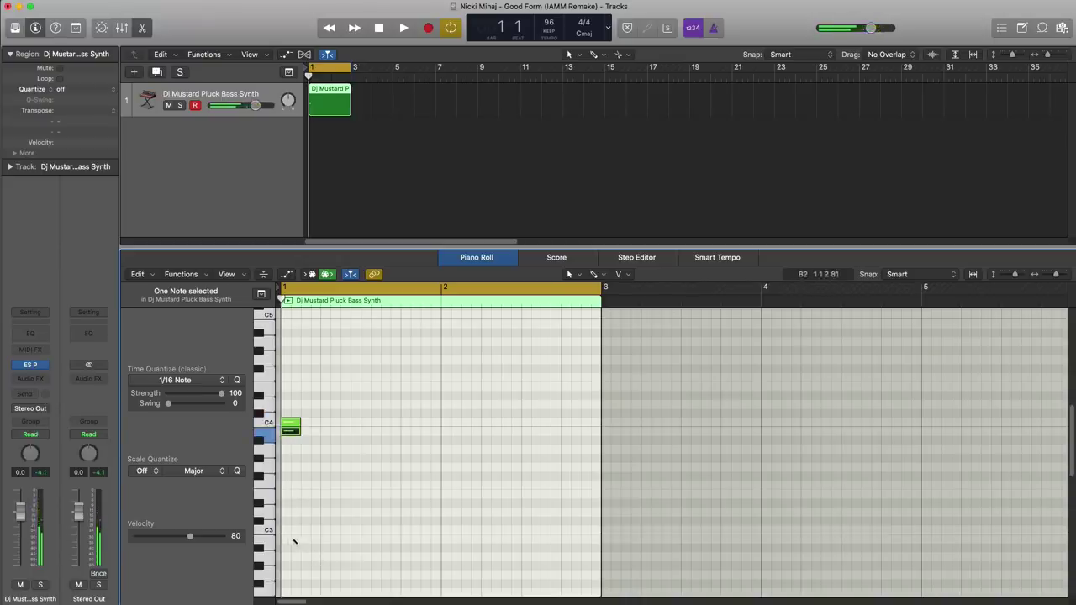
click(288, 539)
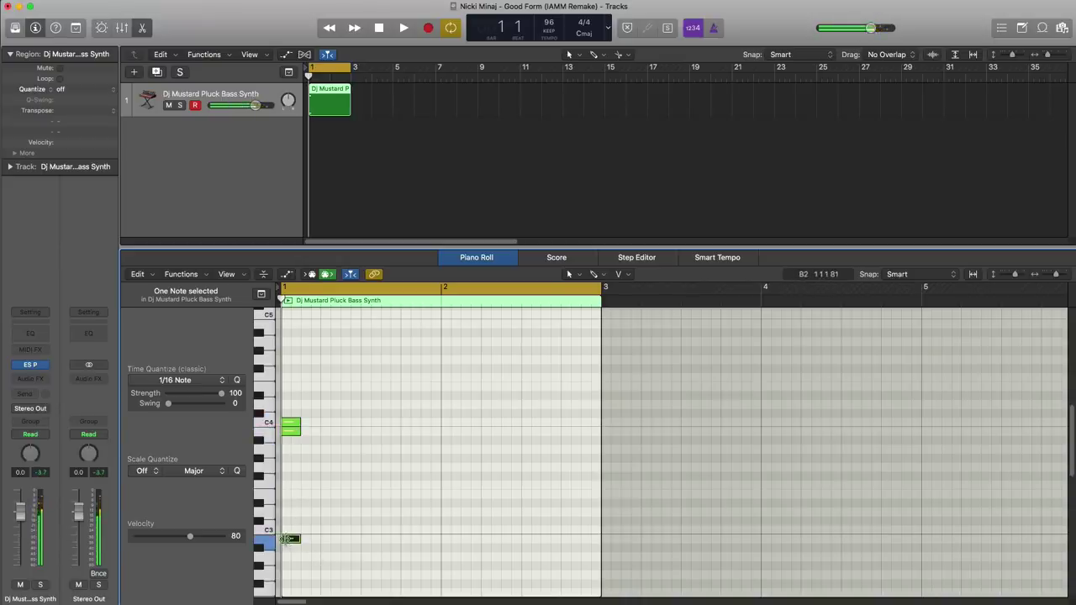
drag(294, 533, 295, 488)
key(space)
key(space)
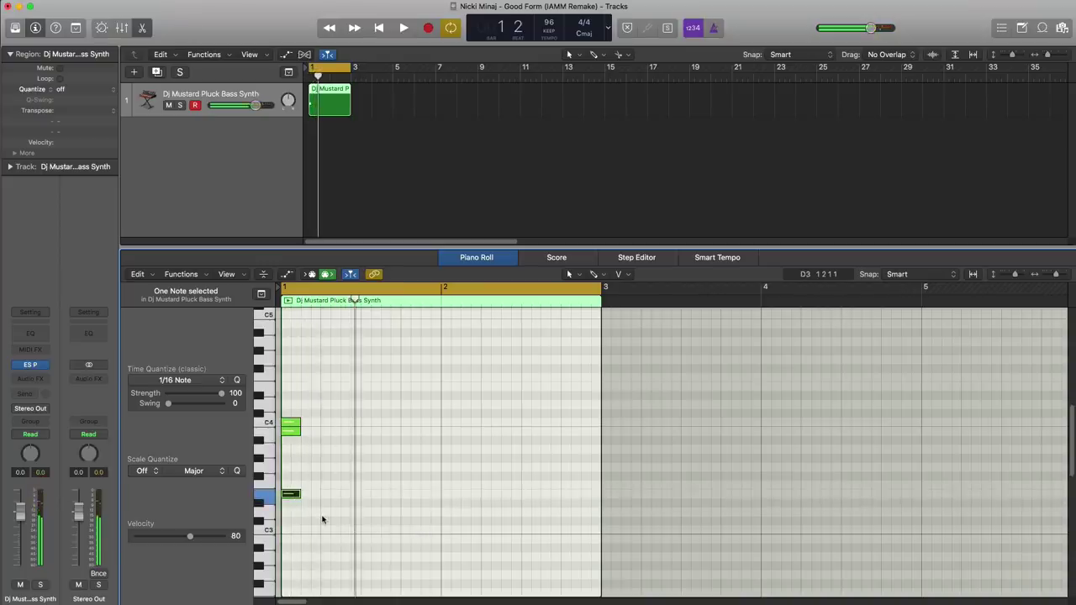
key(space)
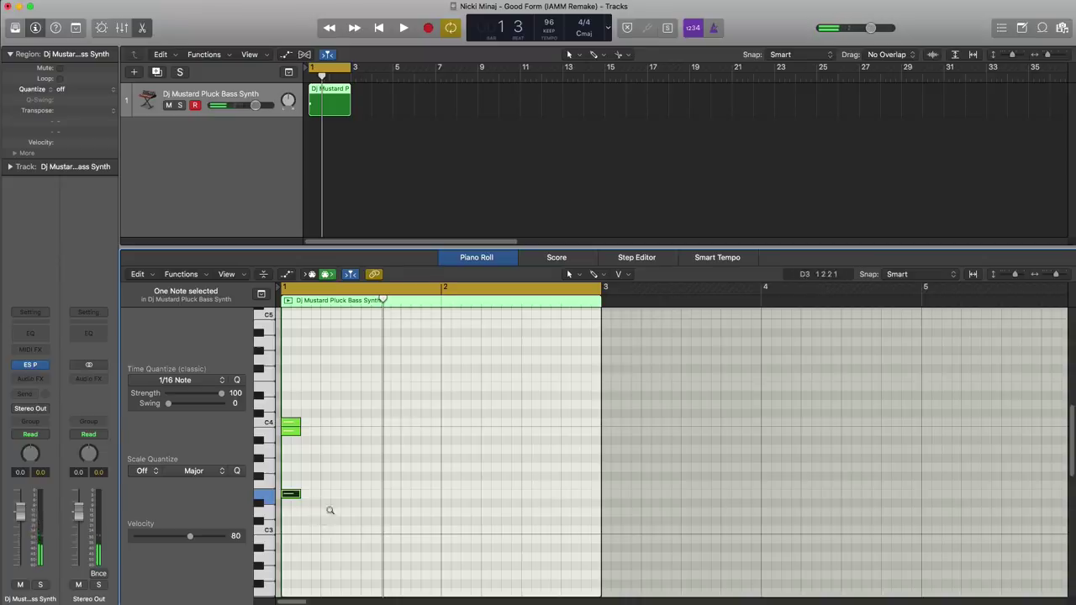
Shorten the three chord notes to sixteenth notes and copy the chord an eighth note further along
ctrl+alt+click(330, 511)
drag(343, 512, 320, 425)
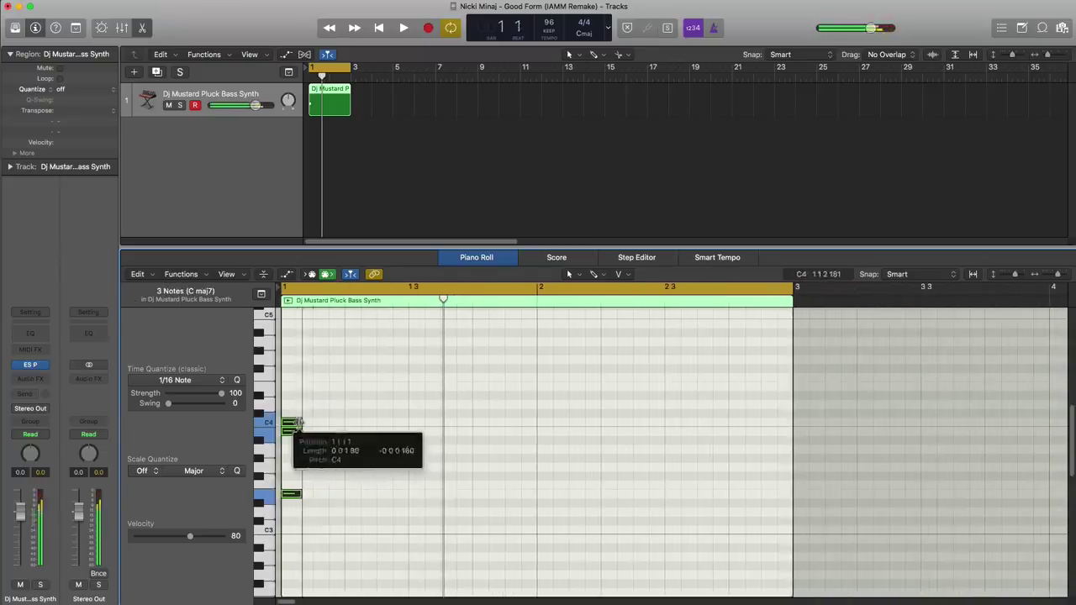
mouse_move(310, 423)
mouse_down()
mouse_move(328, 432)
mouse_move(321, 428)
mouse_up()
Repeat both chords seven times to fill the two-bar region with eighth-note stabs and play the pattern
drag(357, 517, 276, 418)
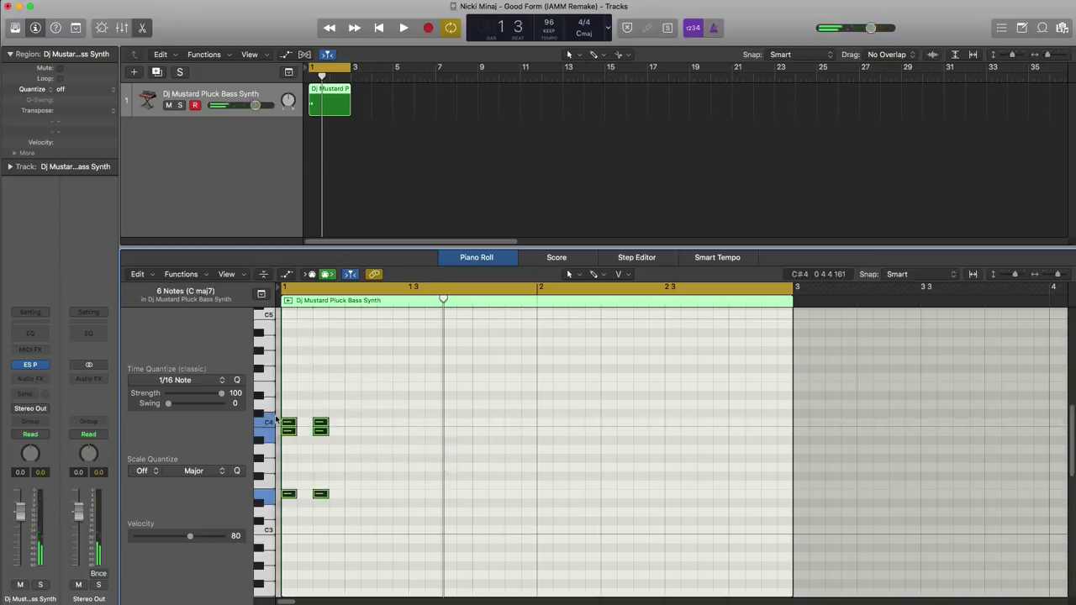
key(super+r)
key(super+r)
key(super+r)
key(super+r)
key(super+r)
key(super+r)
key(super+r)
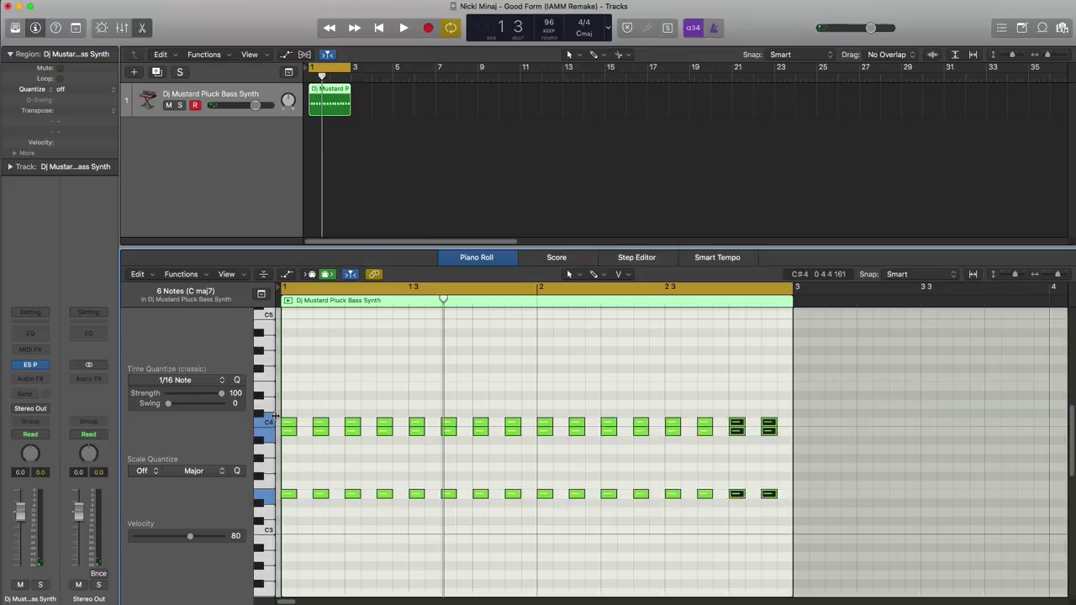
key(space)
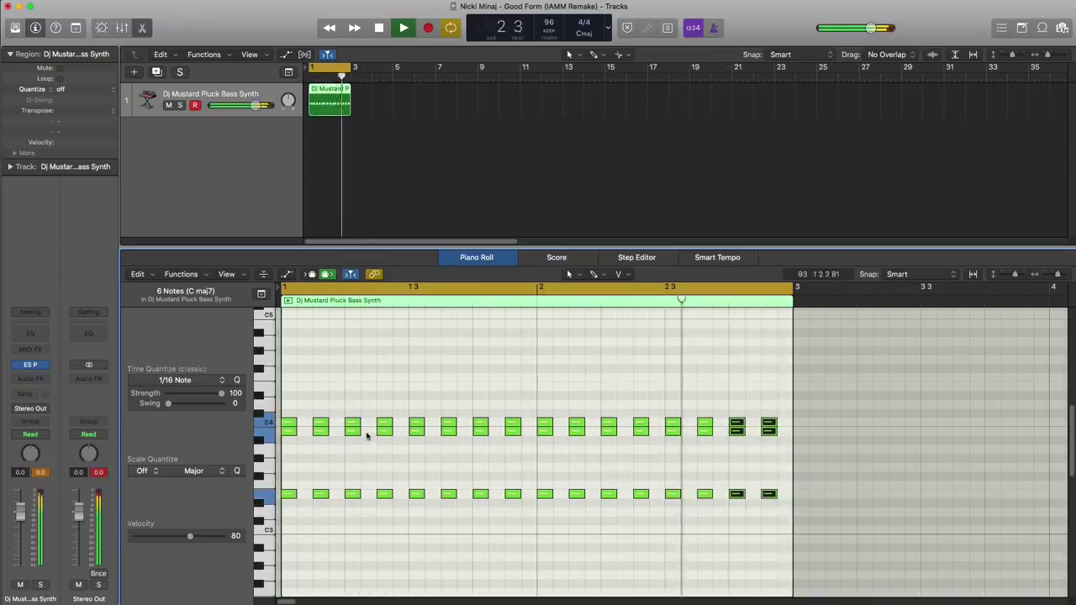
key(space)
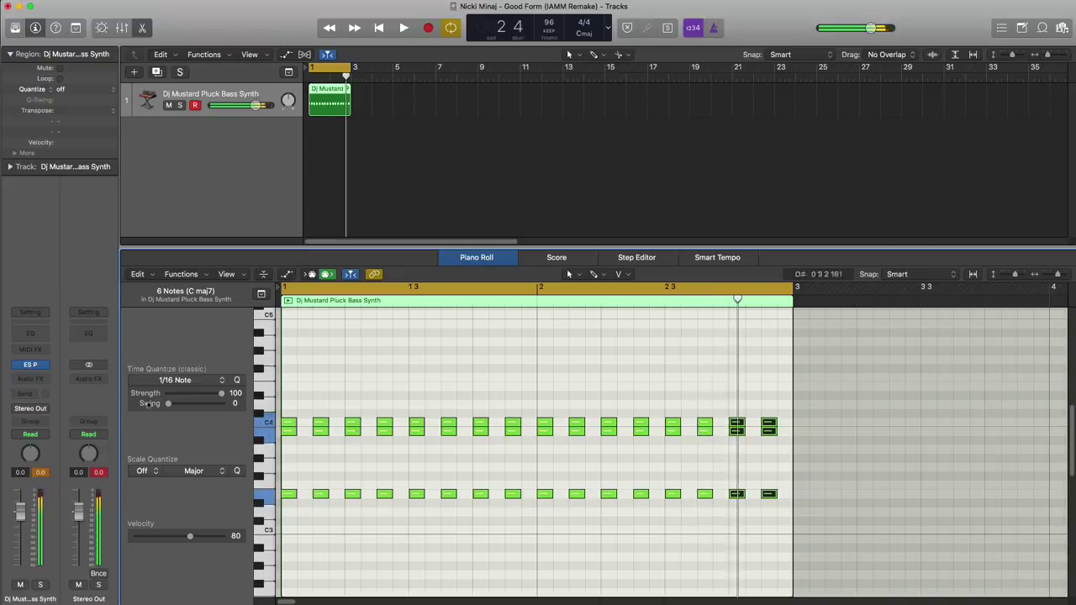
In the ES P, raise the sawtooth level near maximum, lower the other waveform levels to minimum, and audition the sound
click(30, 365)
drag(572, 133, 571, 112)
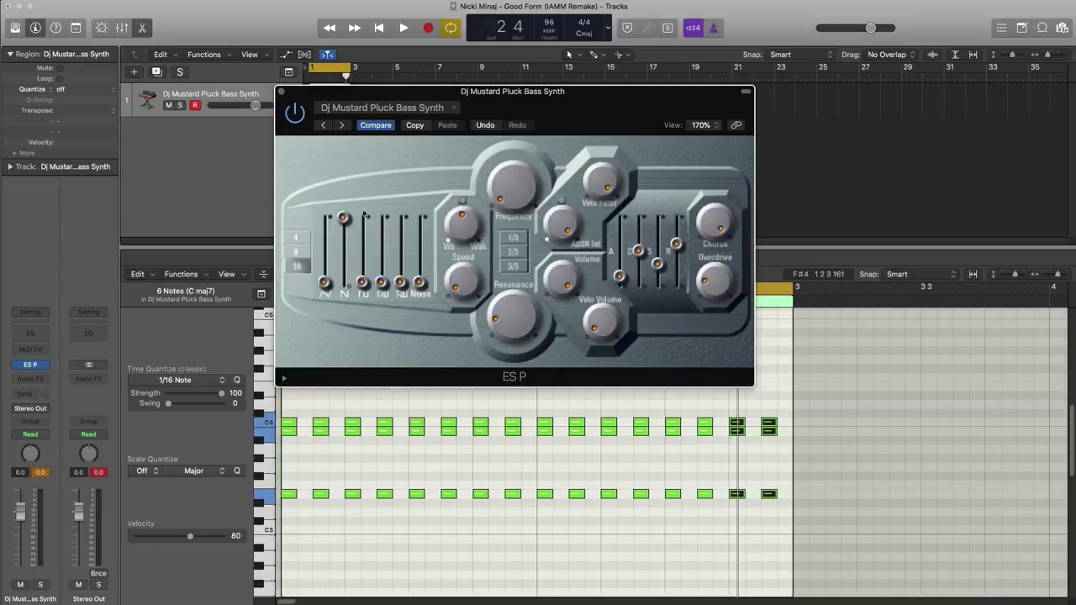
key(space)
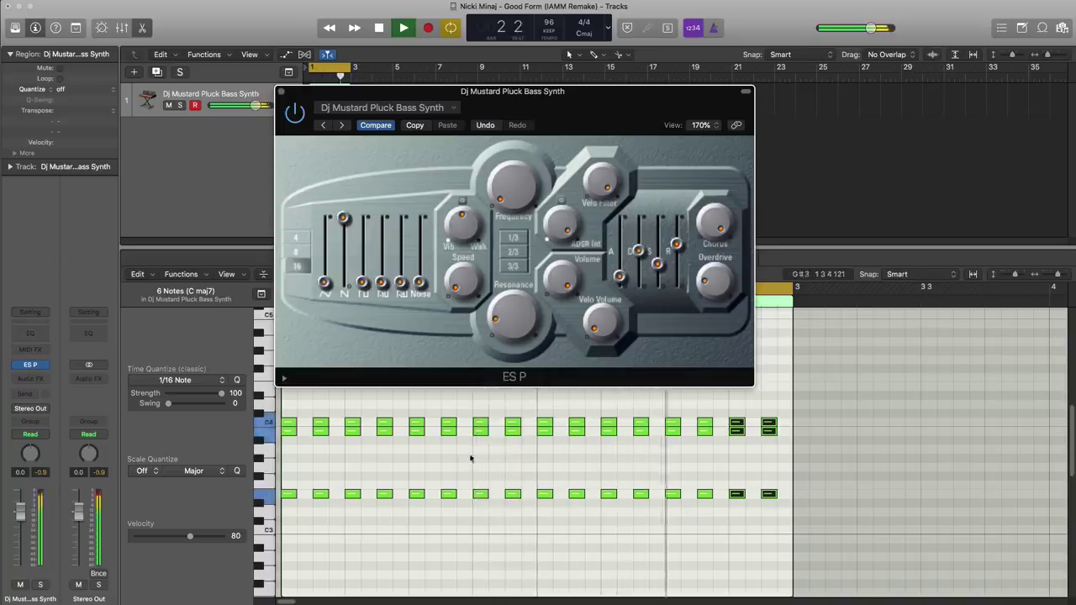
key(space)
key(space)
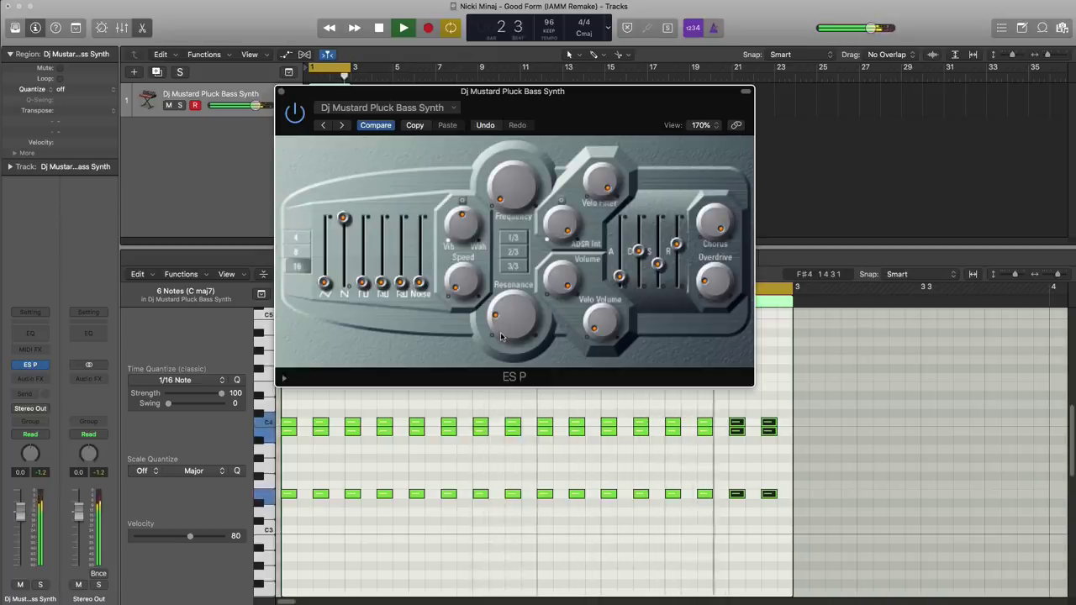
key(space)
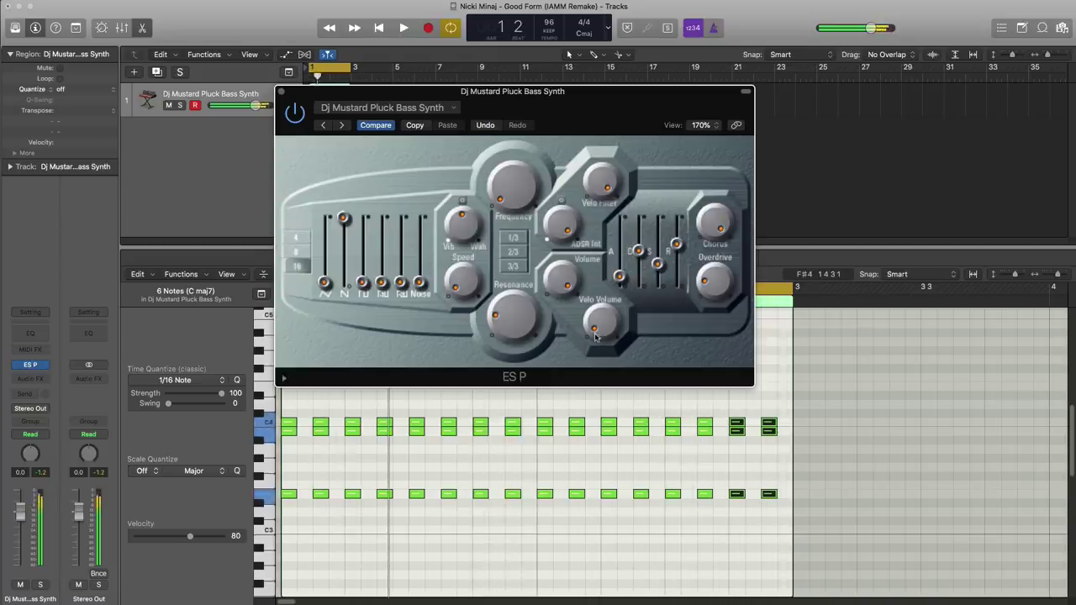
Raise the ES P's Velo Volume slightly and lower the attack to its minimum while auditioning the pattern
drag(600, 334, 593, 309)
key(space)
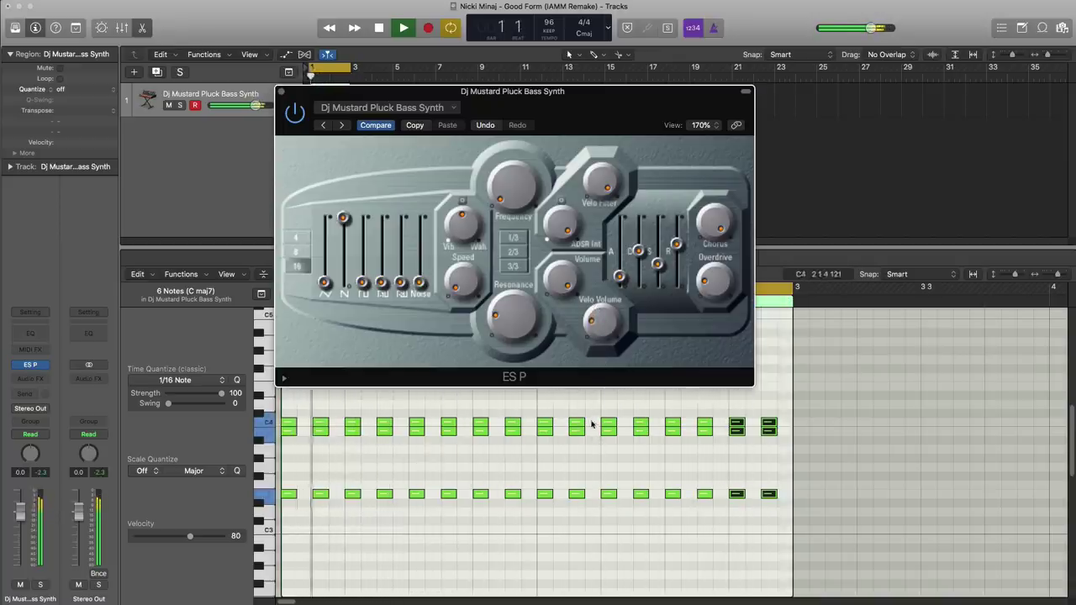
key(space)
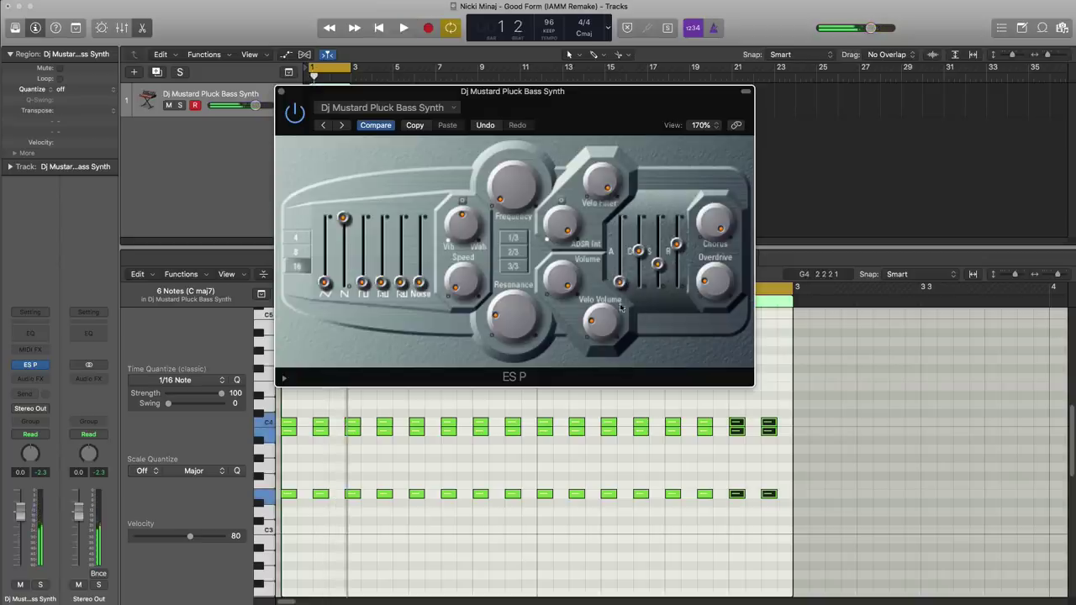
Lower the ES P's decay slightly and raise its sustain above the middle while playing the pattern
key(space)
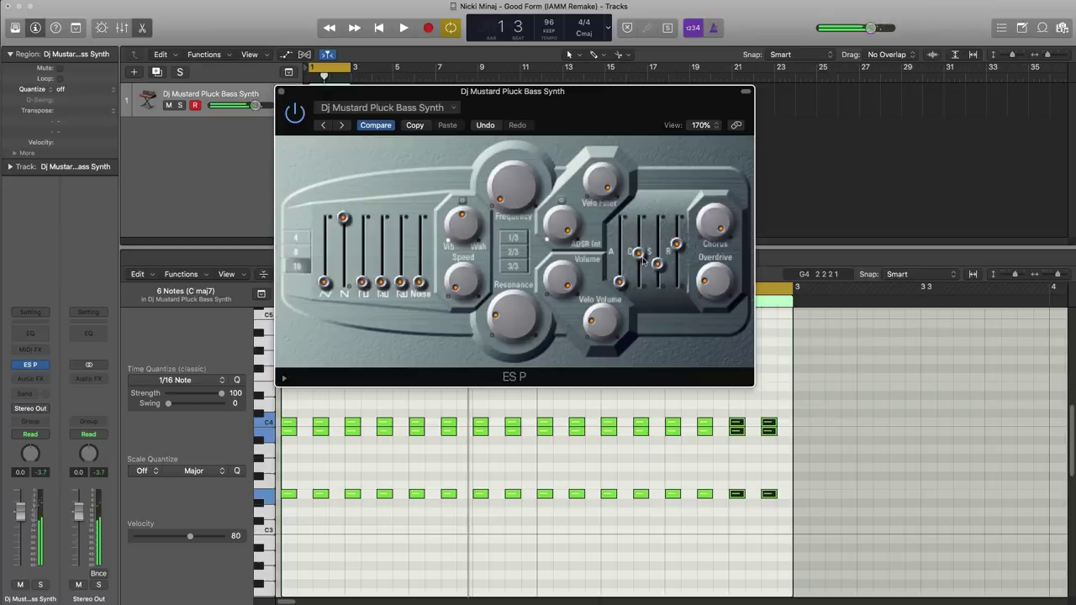
key(space)
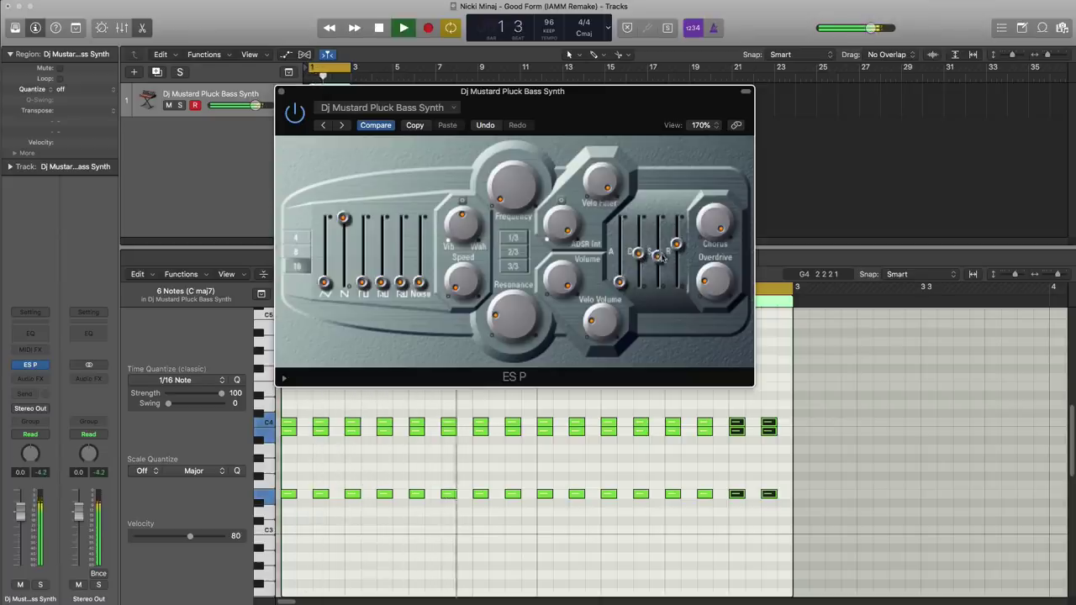
drag(660, 257, 666, 245)
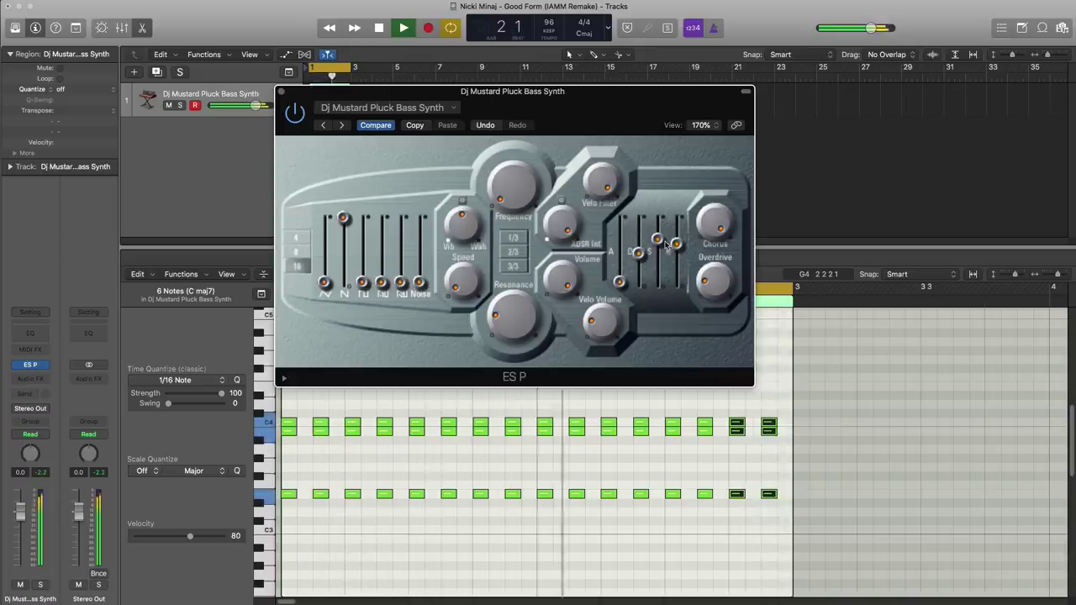
key(space)
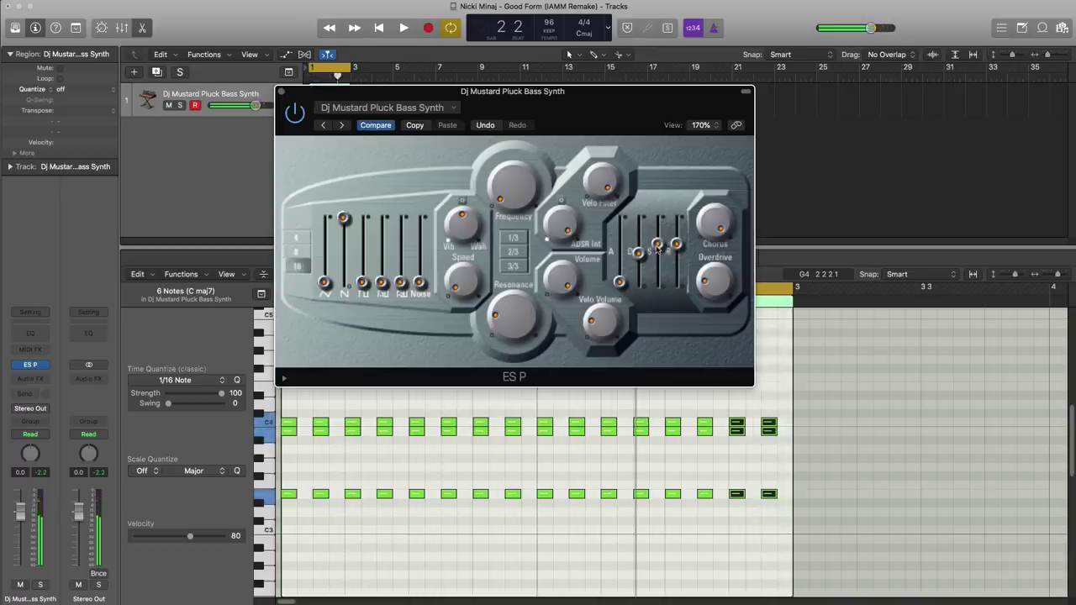
Lower the ES P's release slightly and audition the resulting pluck sound
key(space)
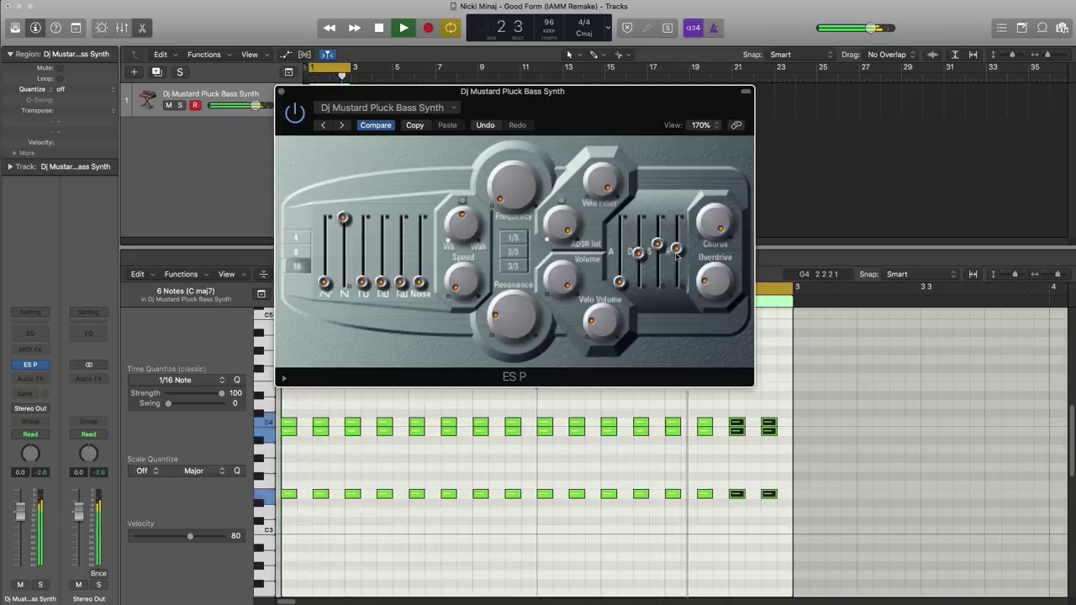
key(space)
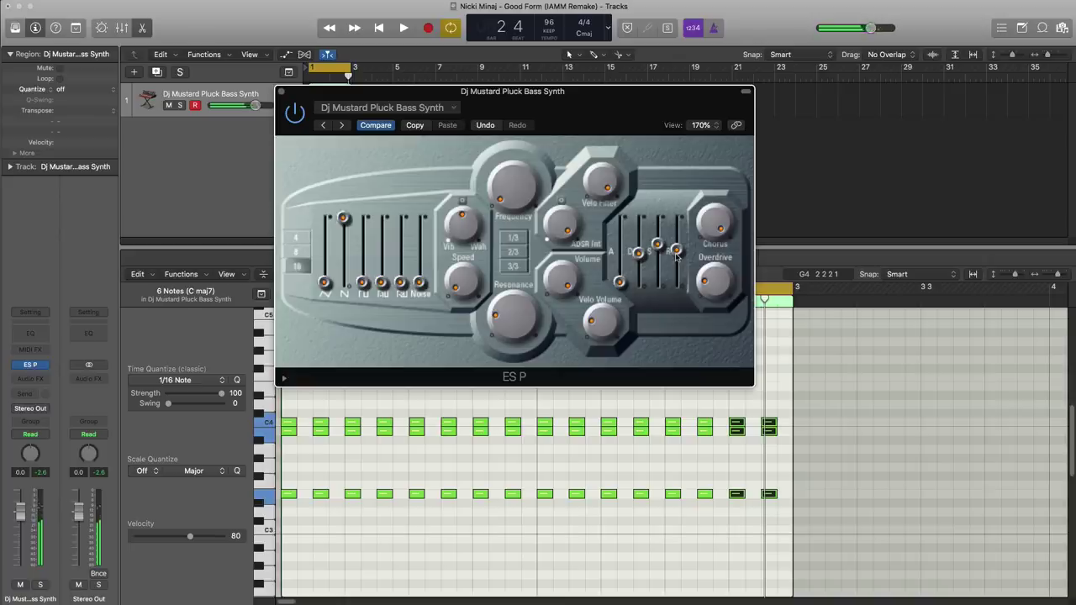
key(space)
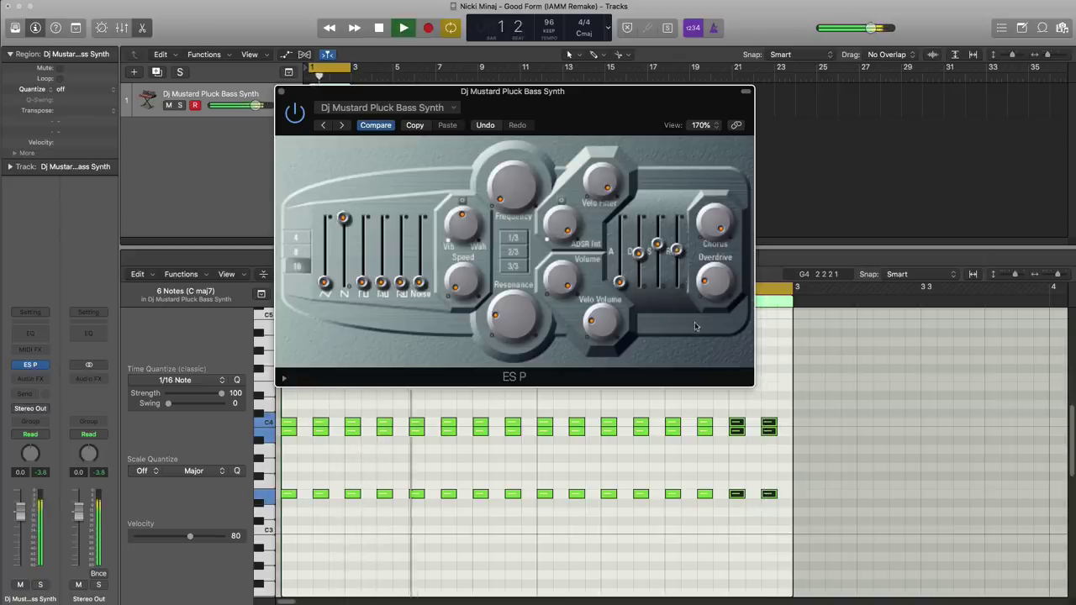
key(space)
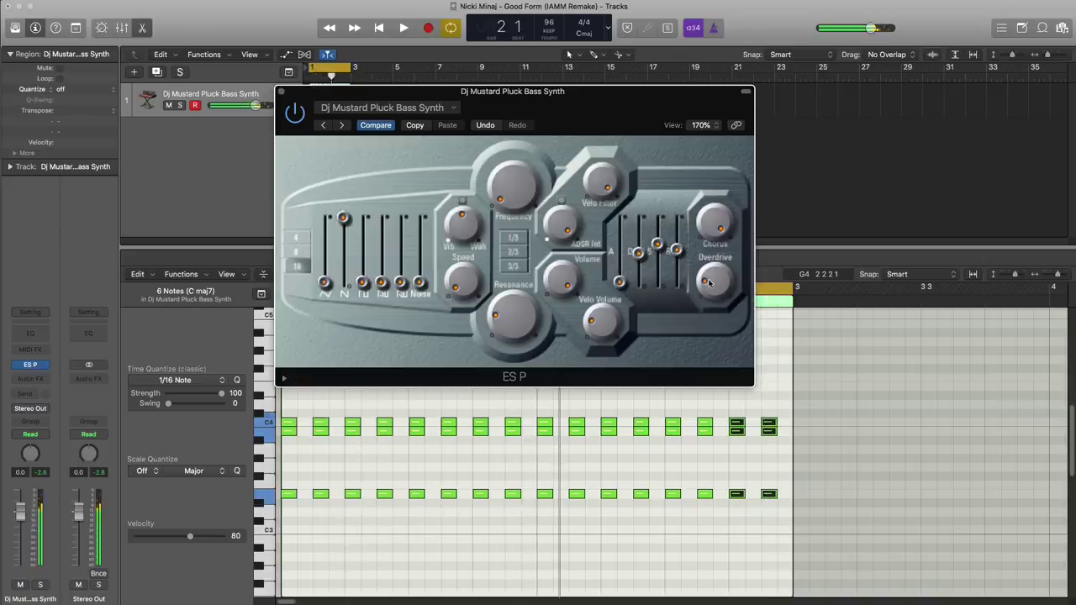
key(space)
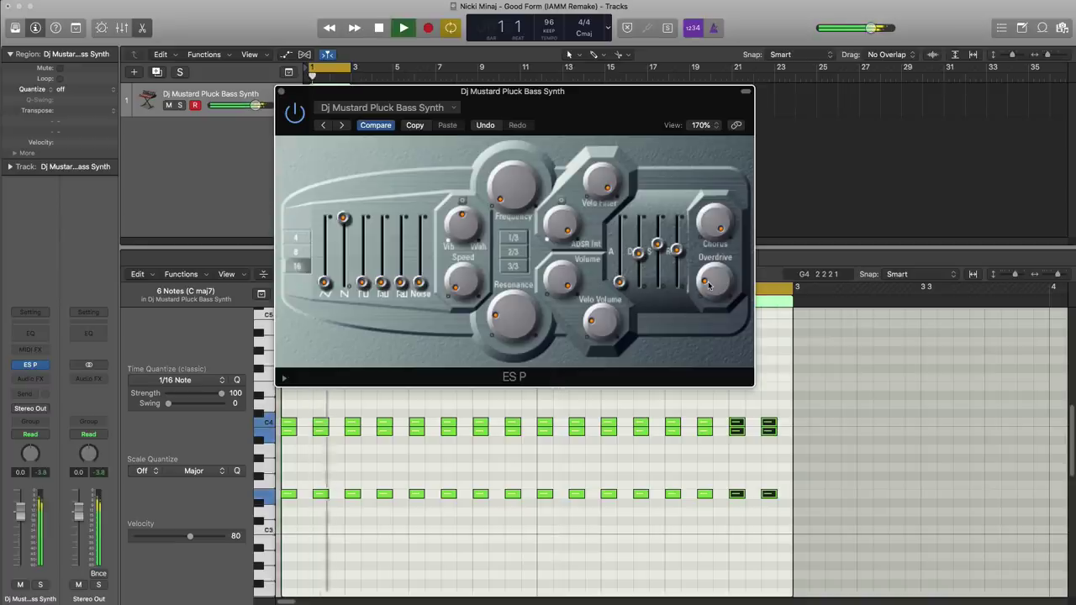
Turn down the ES P's Overdrive slightly while auditioning the pattern and close the synth window
drag(709, 286, 709, 294)
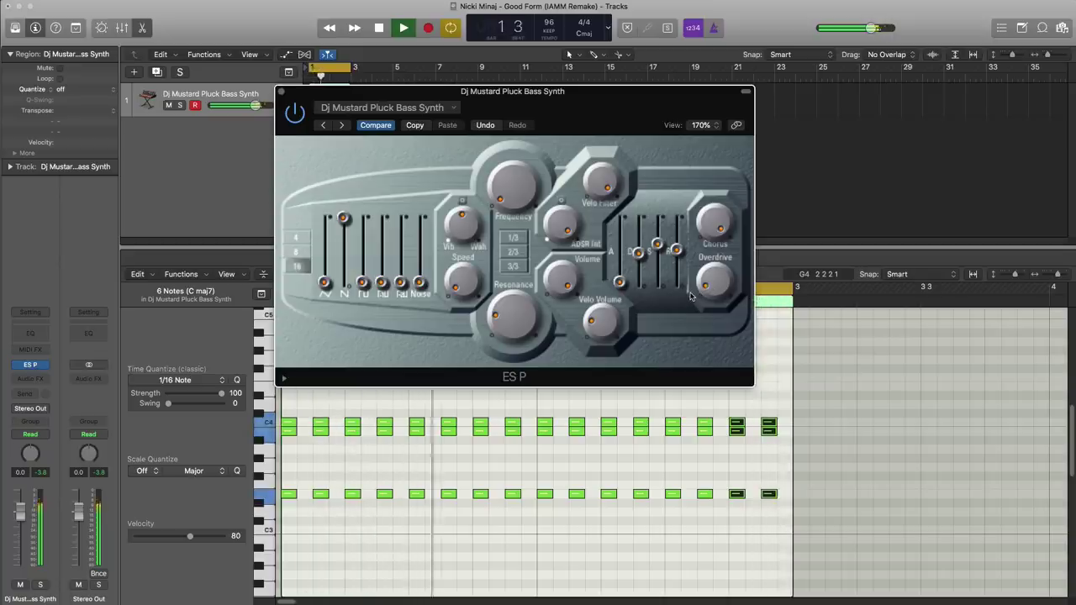
key(space)
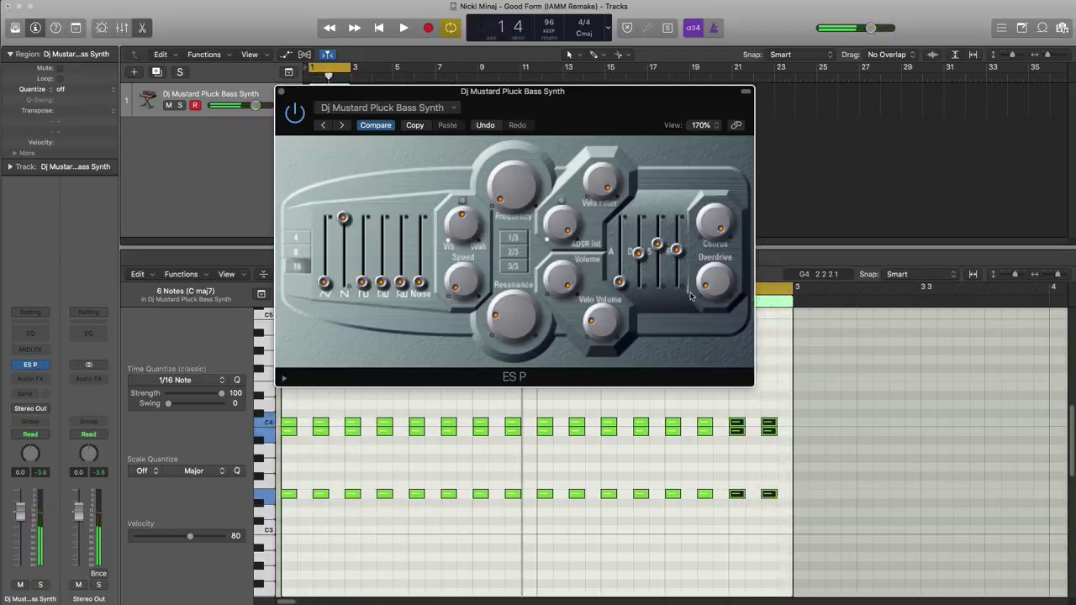
click(282, 92)
Insert a Channel EQ on the pluck synth track and start playback to view the sound's spectrum
click(35, 335)
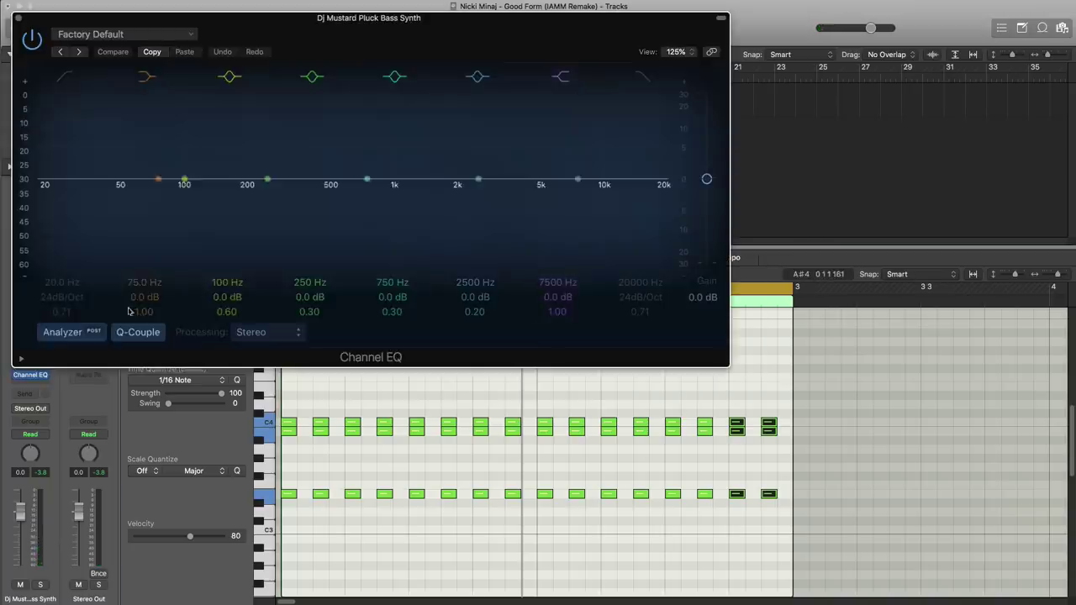
drag(328, 29, 469, 57)
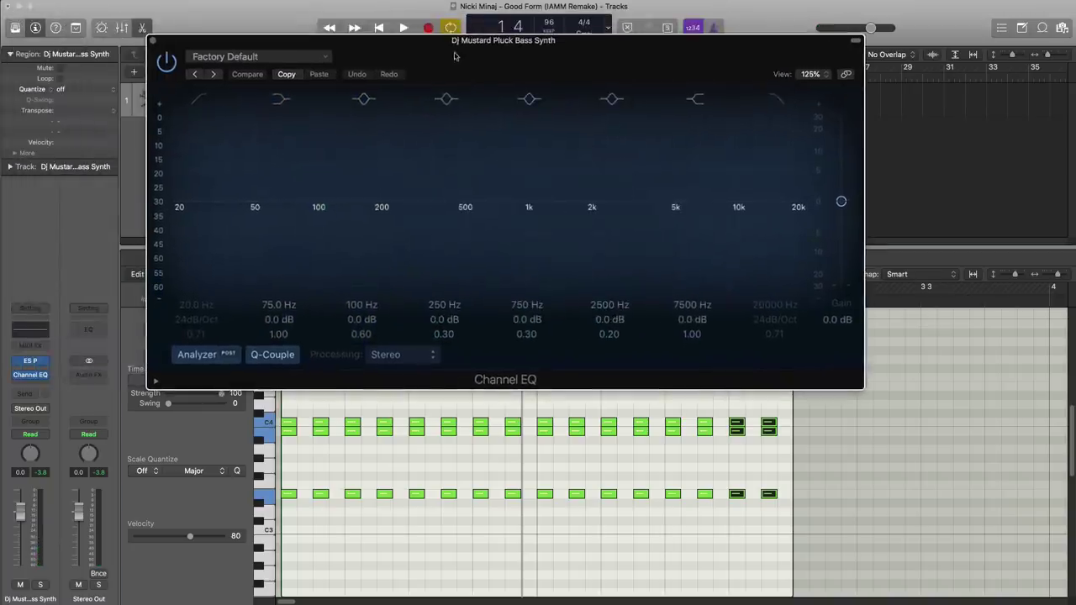
key(space)
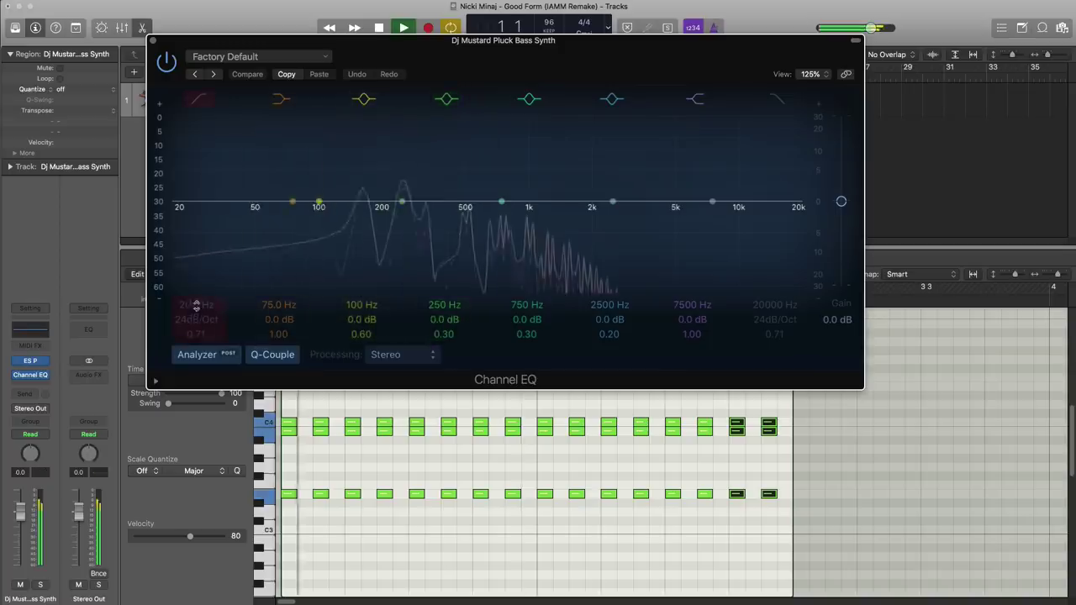
Enable the Channel EQ's low cut at about 195 Hz with a 12 dB/Oct slope and audition it
click(196, 103)
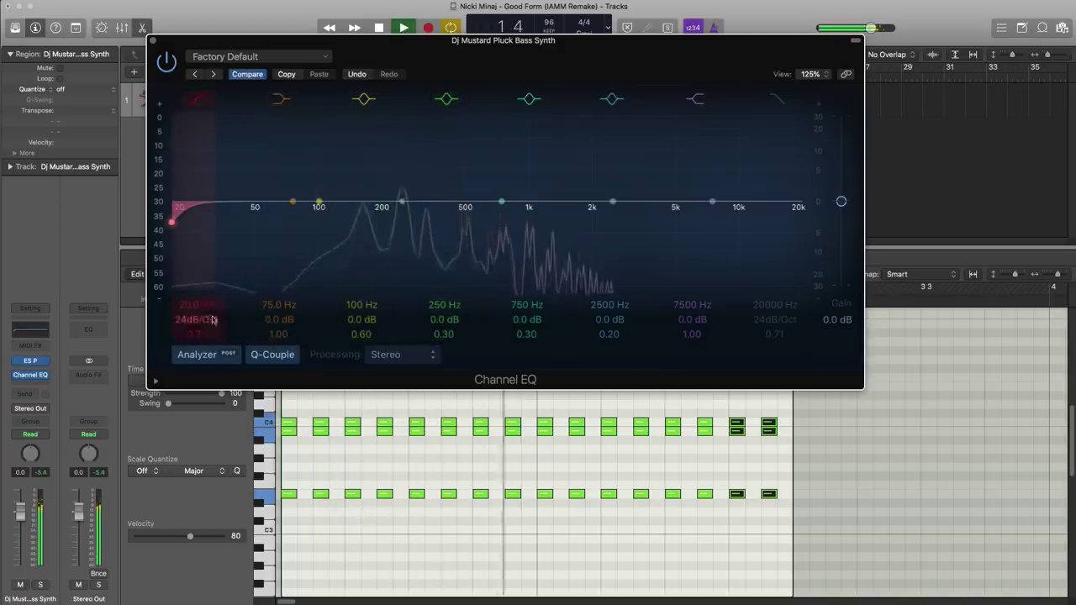
drag(179, 206, 379, 223)
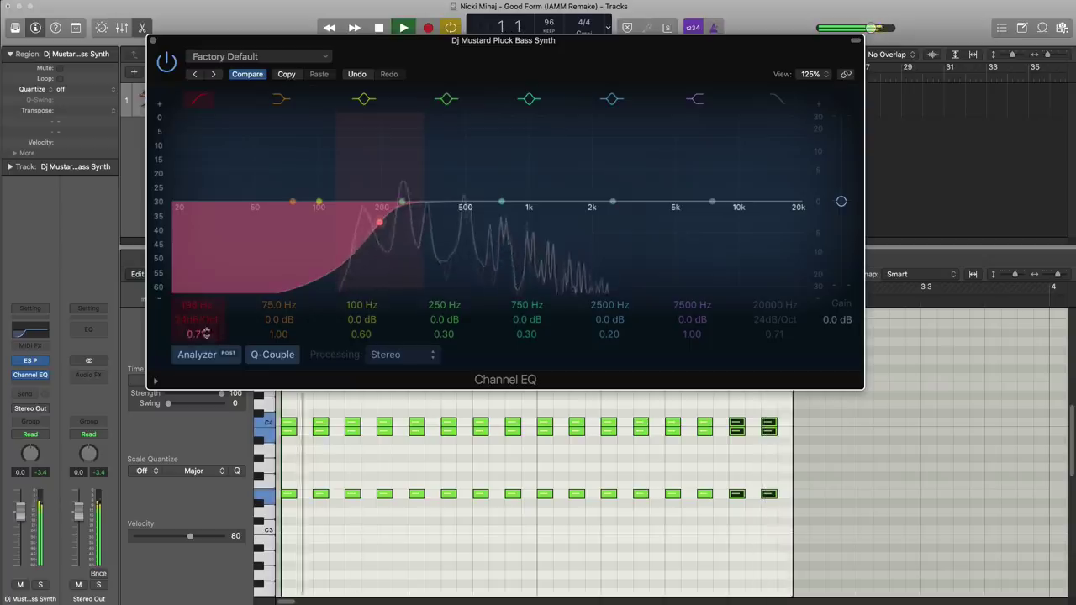
drag(196, 319, 196, 320)
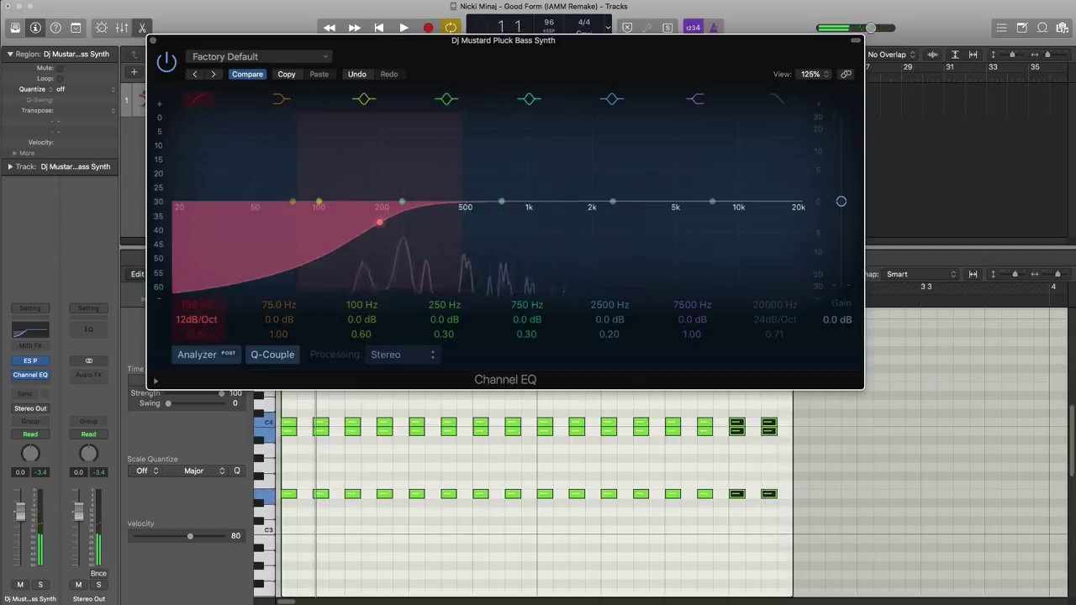
key(space)
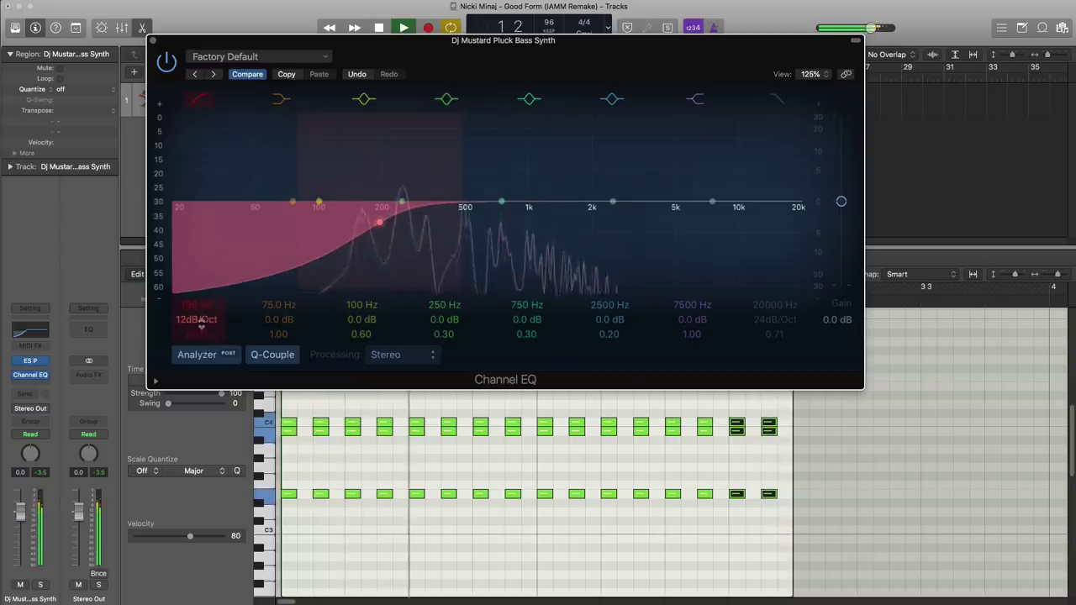
key(space)
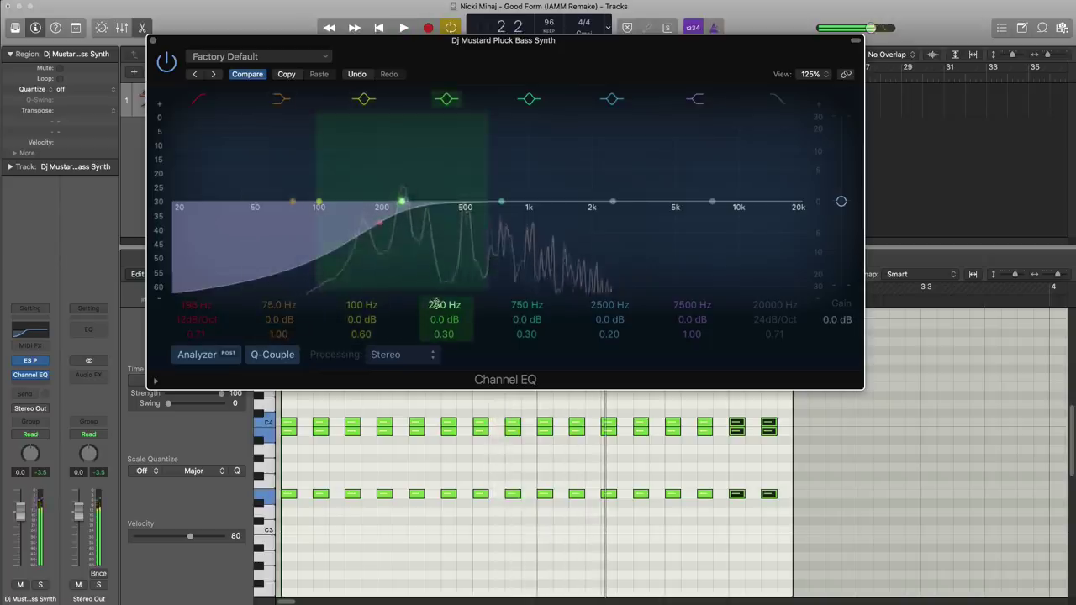
Move the Channel EQ's 250 Hz band to 290 Hz and cut it by 8.5 dB during playback
drag(438, 303, 437, 290)
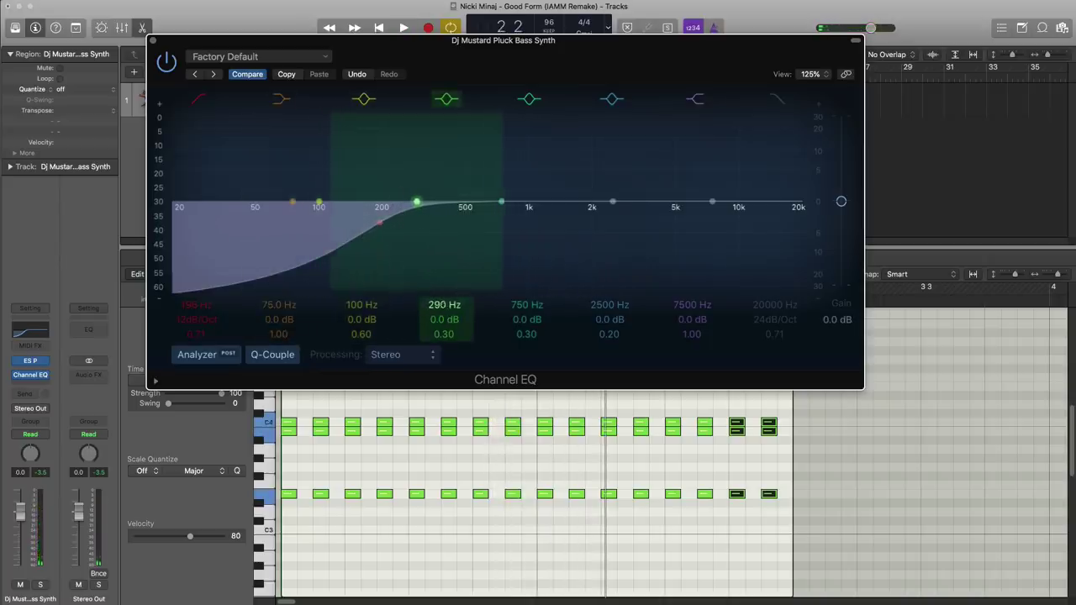
key(space)
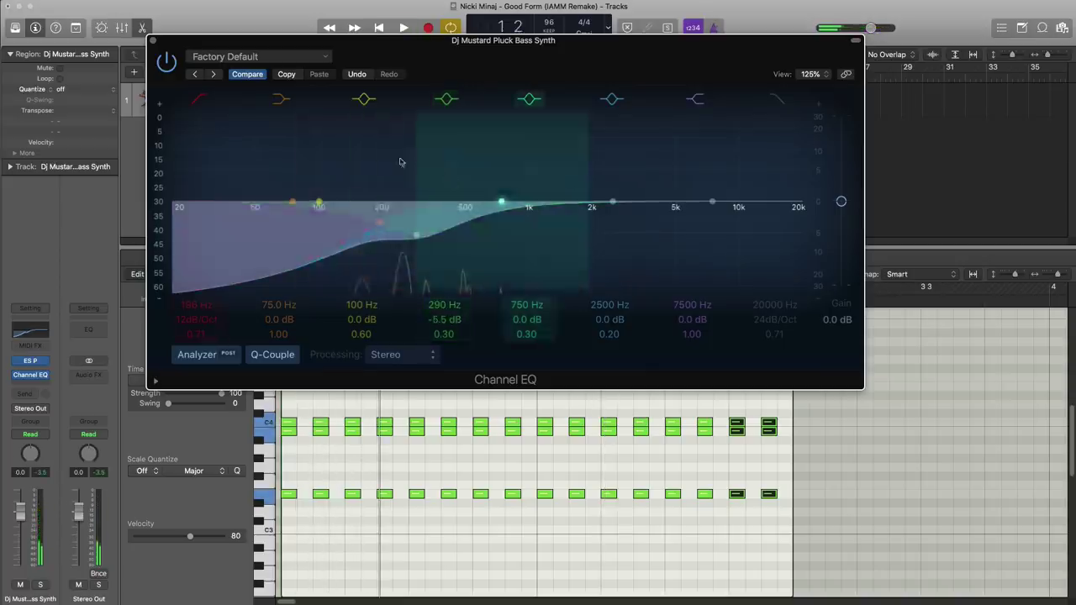
drag(429, 280, 483, 320)
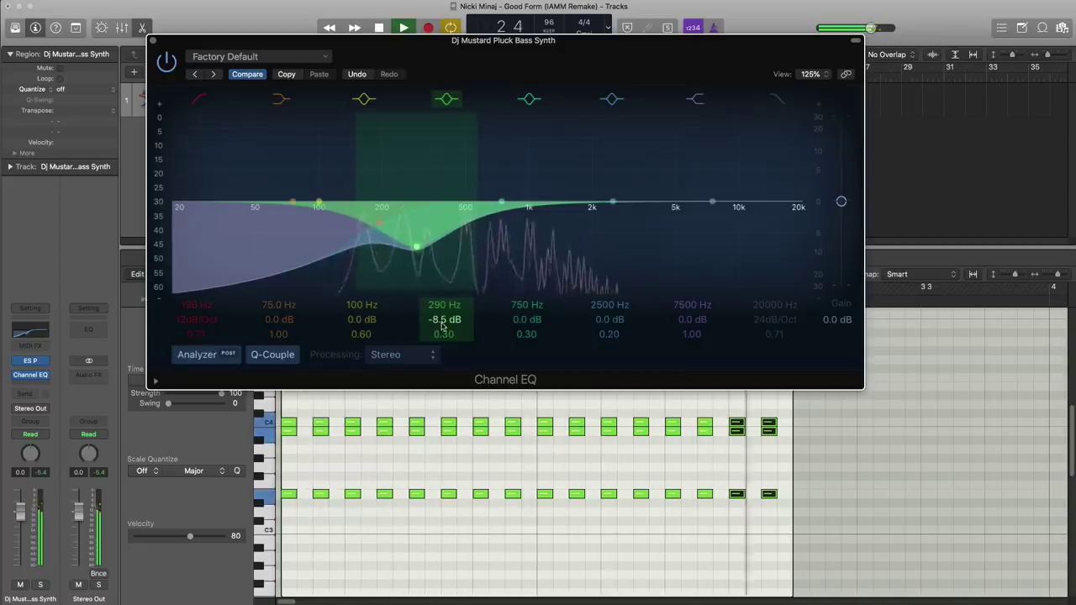
Move the Channel EQ's 750 Hz band to 2150 Hz, cut it by 1.5 dB, and close the EQ after auditioning
drag(501, 201, 598, 202)
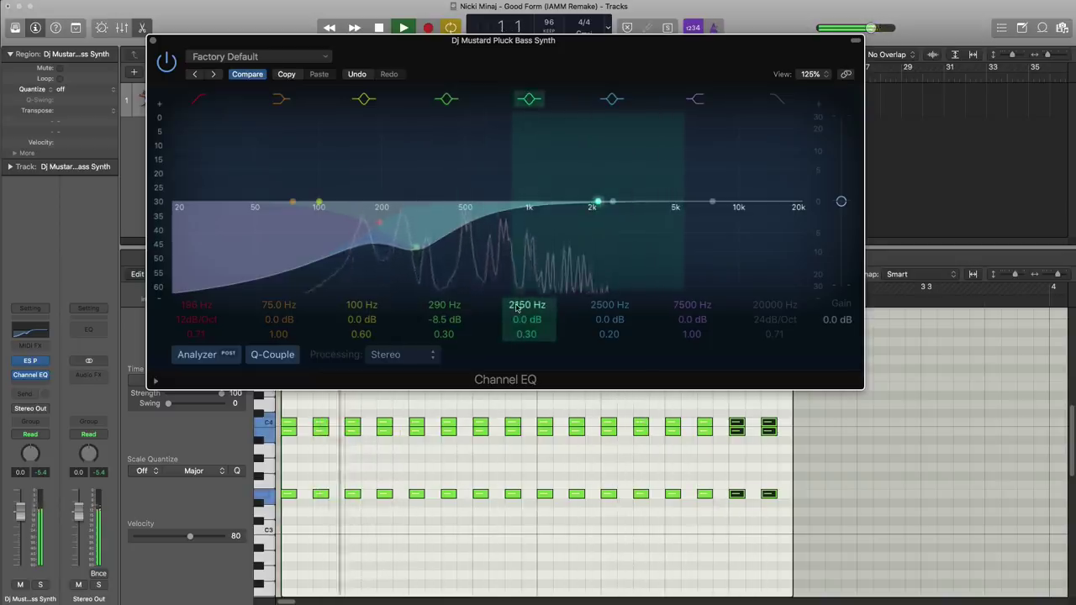
drag(516, 314, 516, 319)
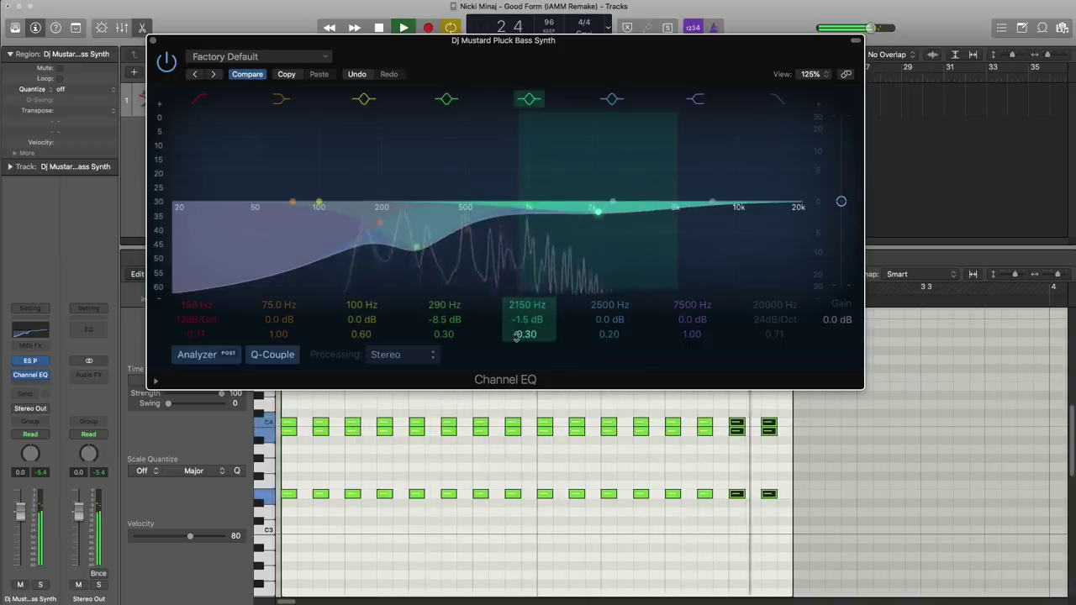
key(space)
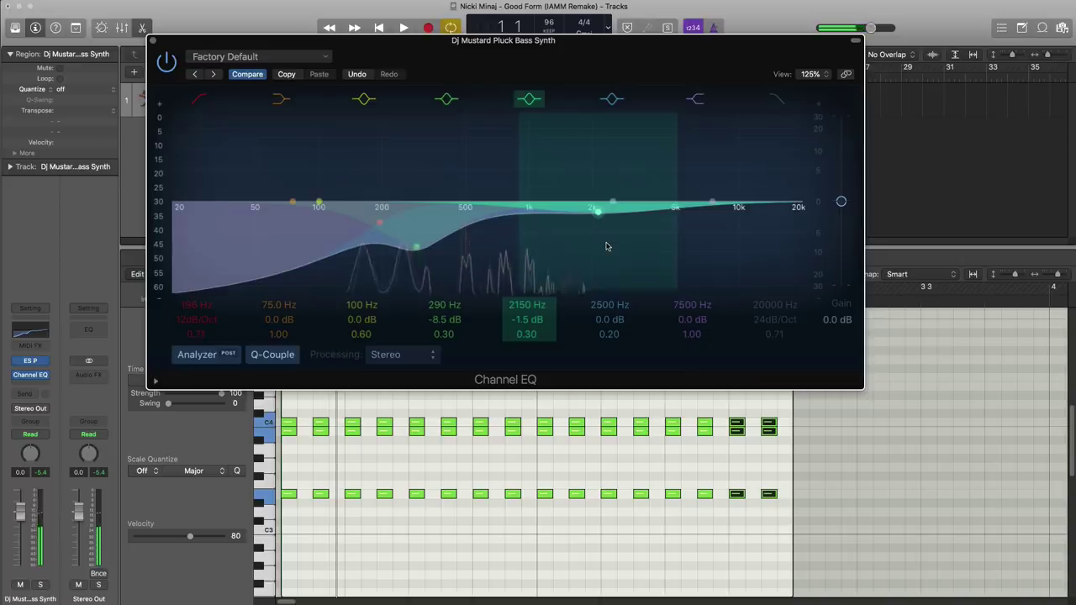
key(space)
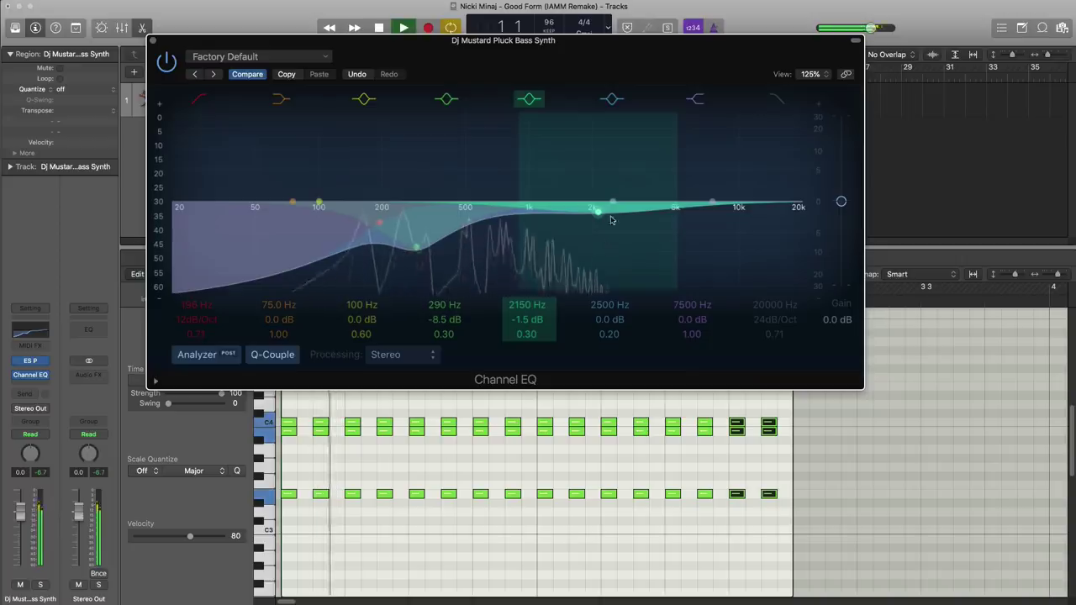
click(167, 60)
click(153, 40)
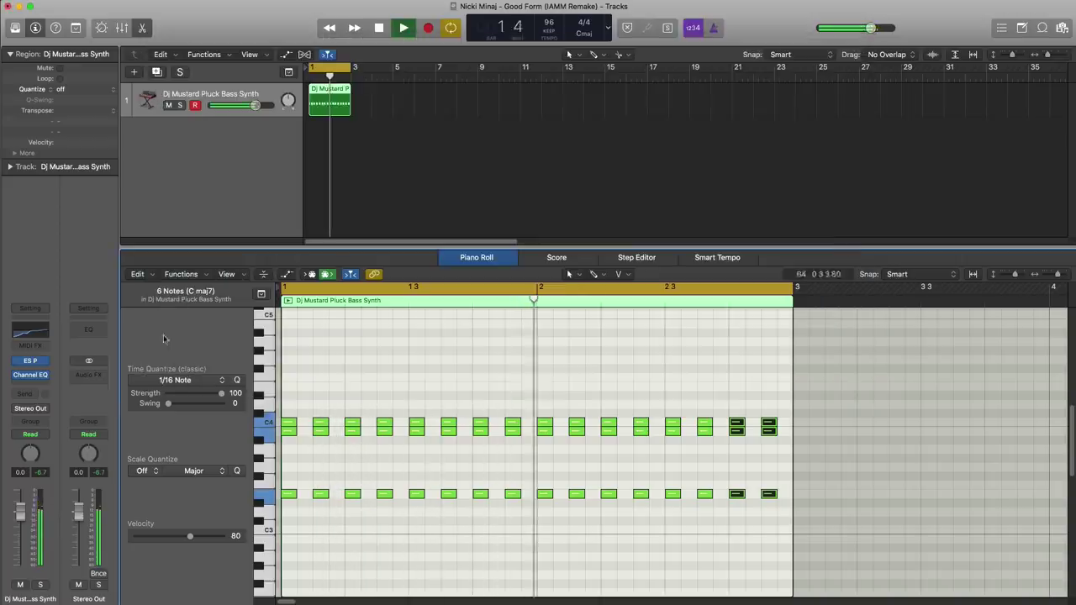
key(space)
Insert an Overdrive effect after the Channel EQ and play the pattern through it
click(30, 385)
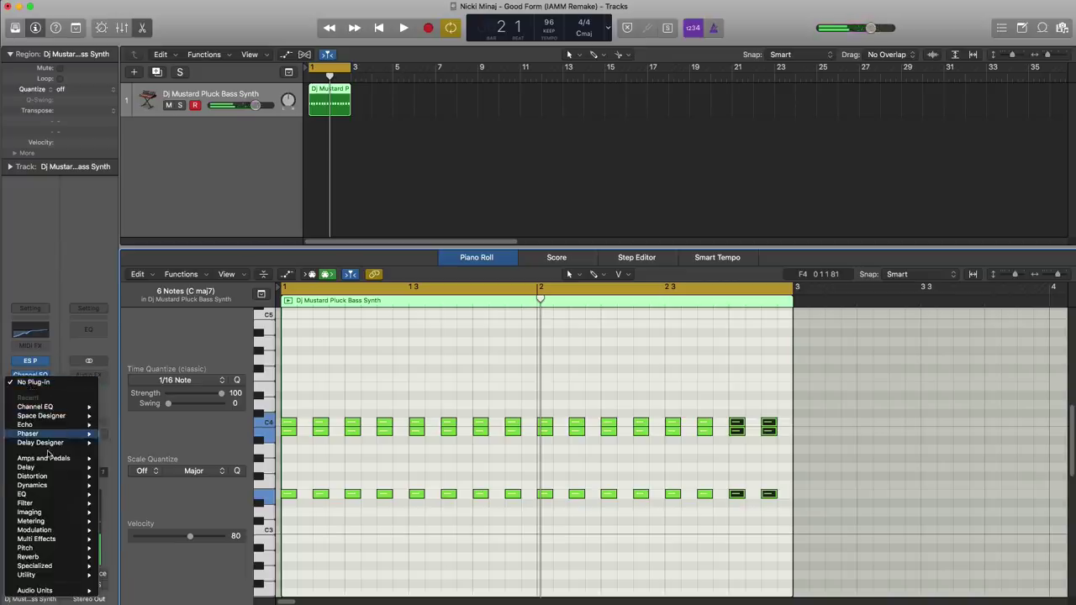
mouse_move(55, 479)
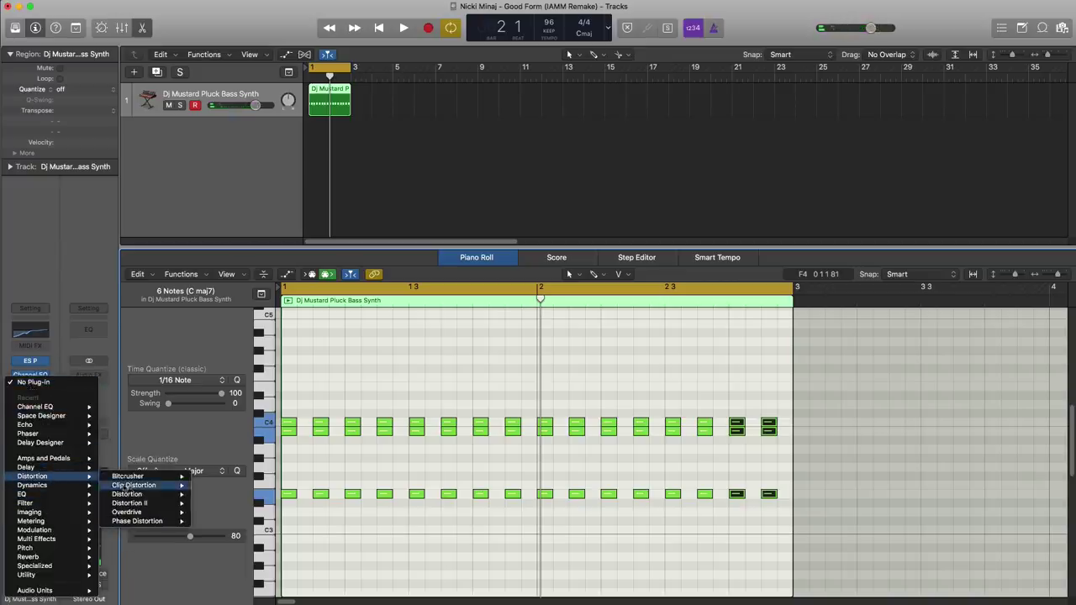
mouse_move(142, 514)
click(212, 512)
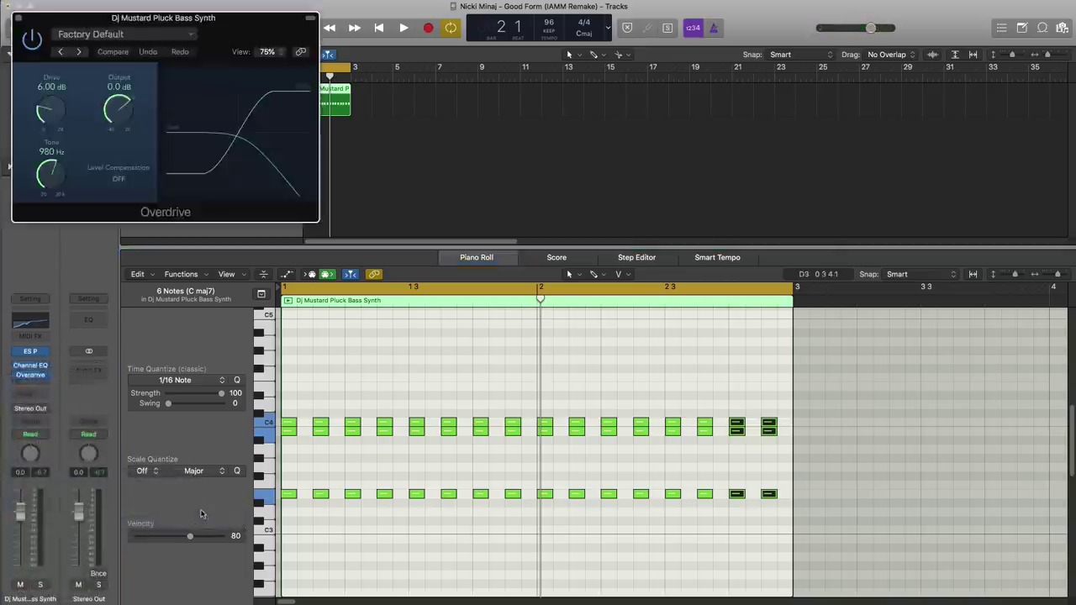
key(space)
drag(229, 56, 582, 218)
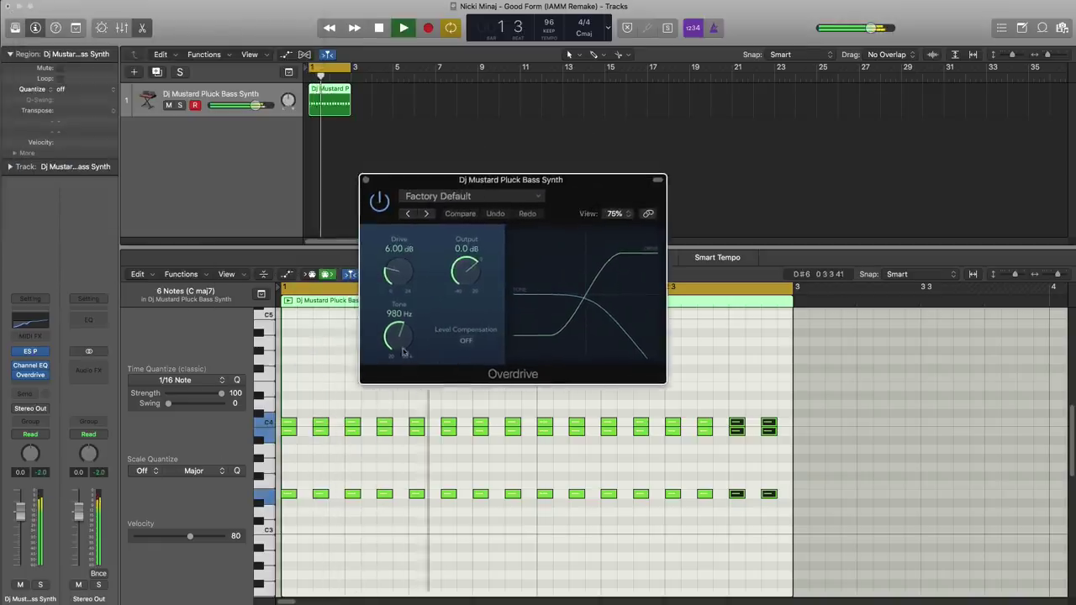
Set the Overdrive's tone to 20000 Hz and its drive to 1.00 dB, and close the effect
drag(399, 334, 399, 296)
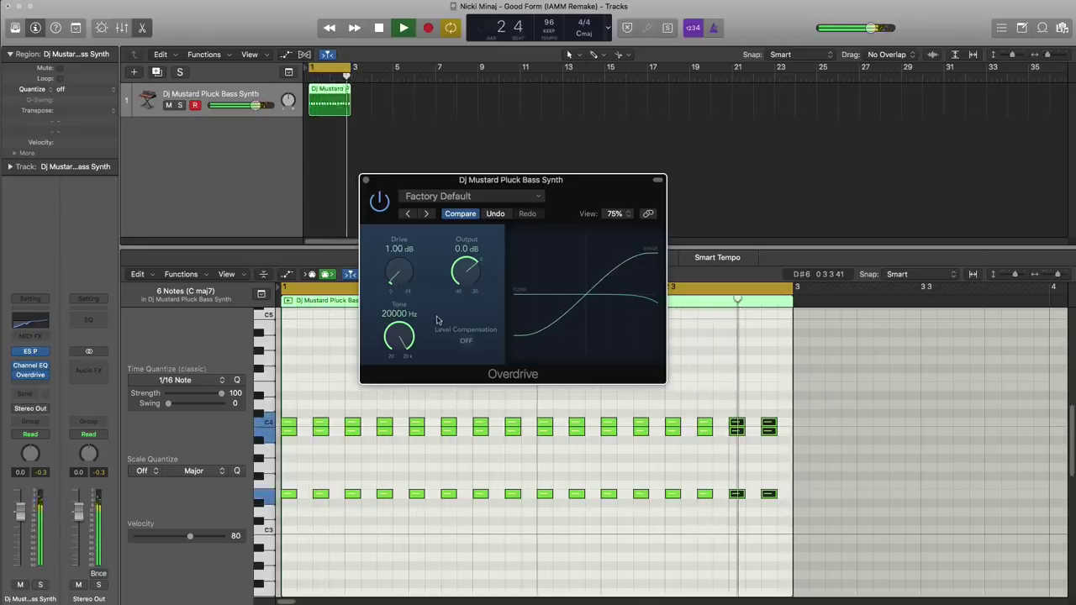
click(365, 180)
key(space)
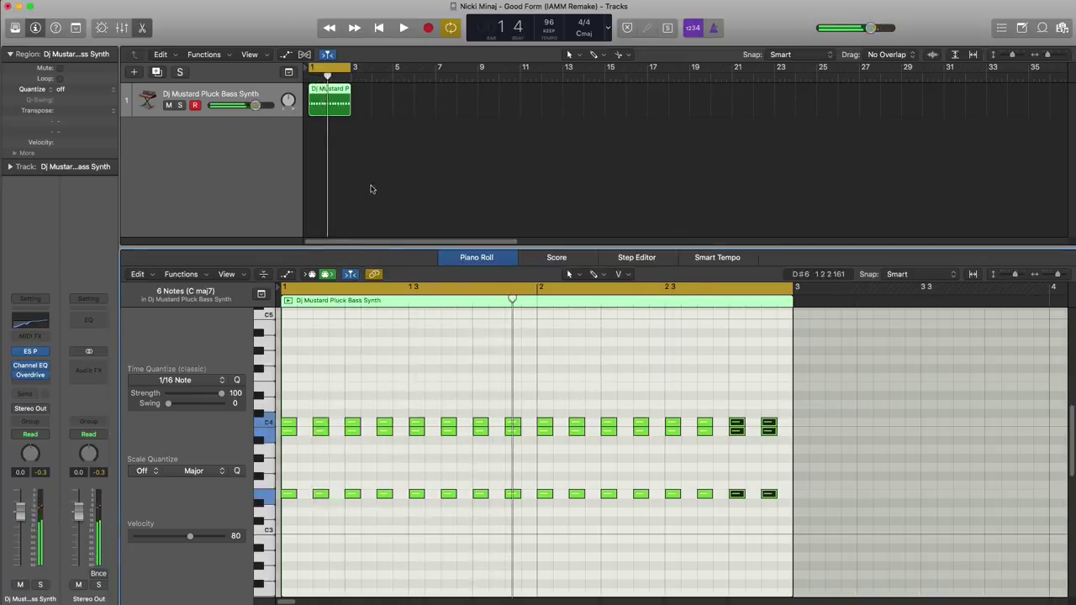
Insert a Space Designer reverb after the Overdrive and play the pattern through it
click(38, 387)
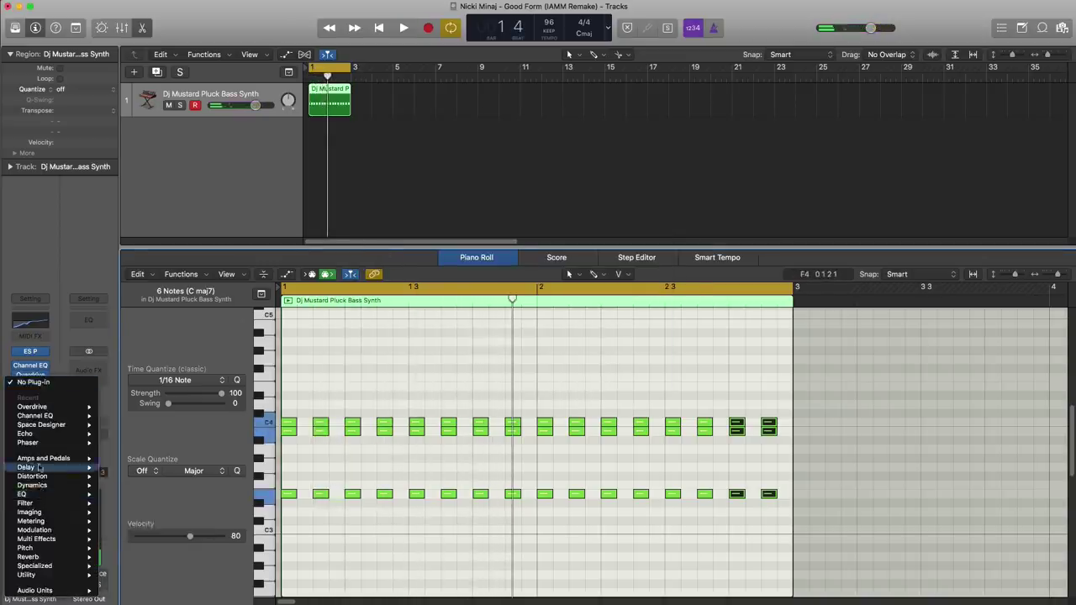
mouse_move(44, 427)
click(122, 426)
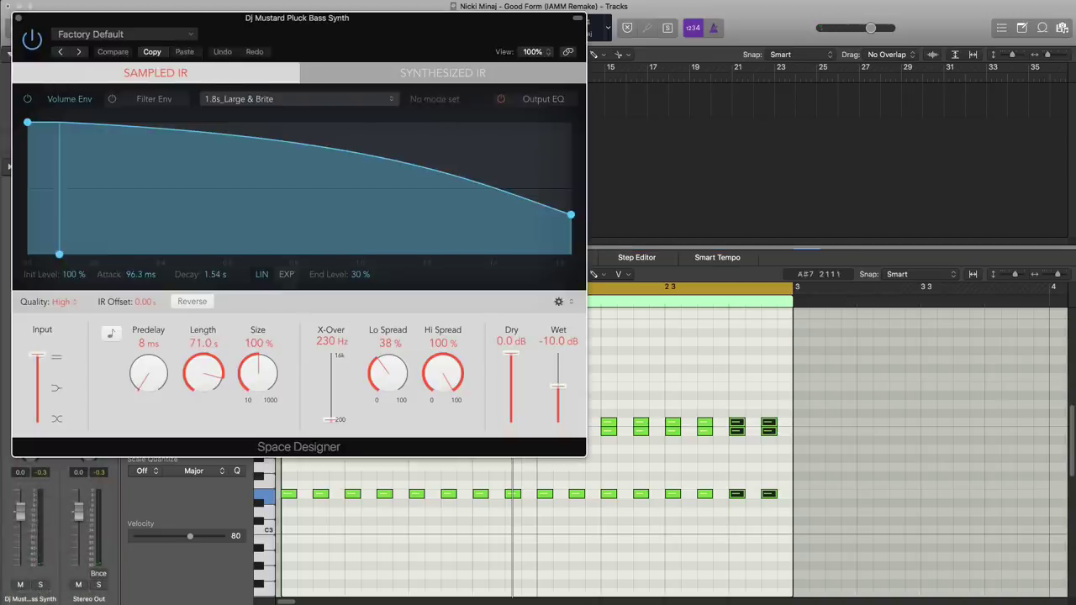
drag(399, 21, 475, 38)
key(space)
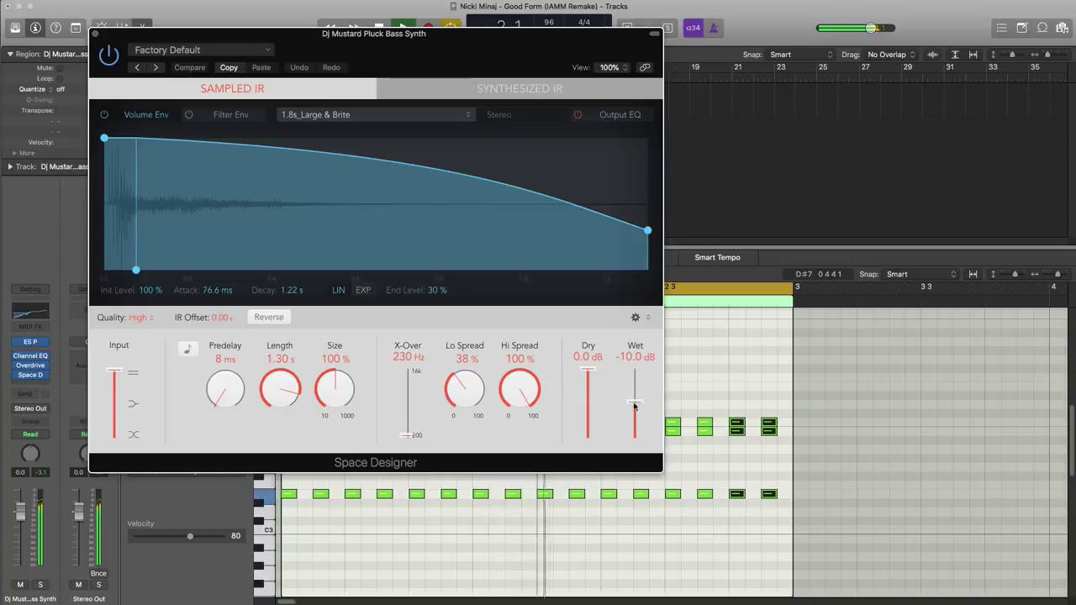
Set Space Designer's wet level to -17.0 dB, close it, and play back the processed pluck pattern
scroll(637, 417, down, 5)
scroll(635, 415, down, 2)
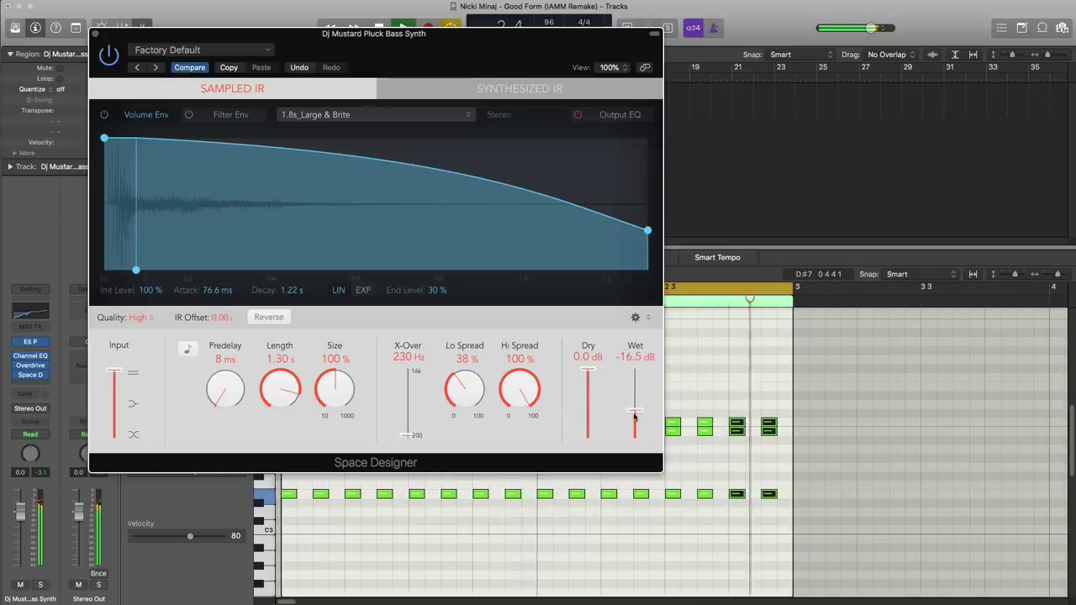
scroll(634, 418, down, 1)
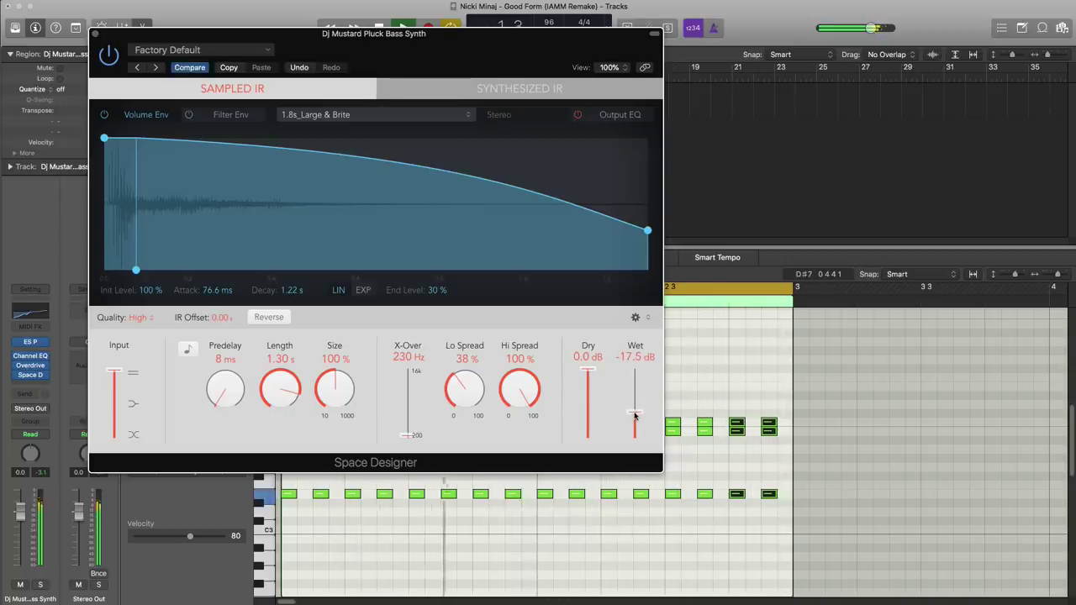
scroll(635, 415, up, 1)
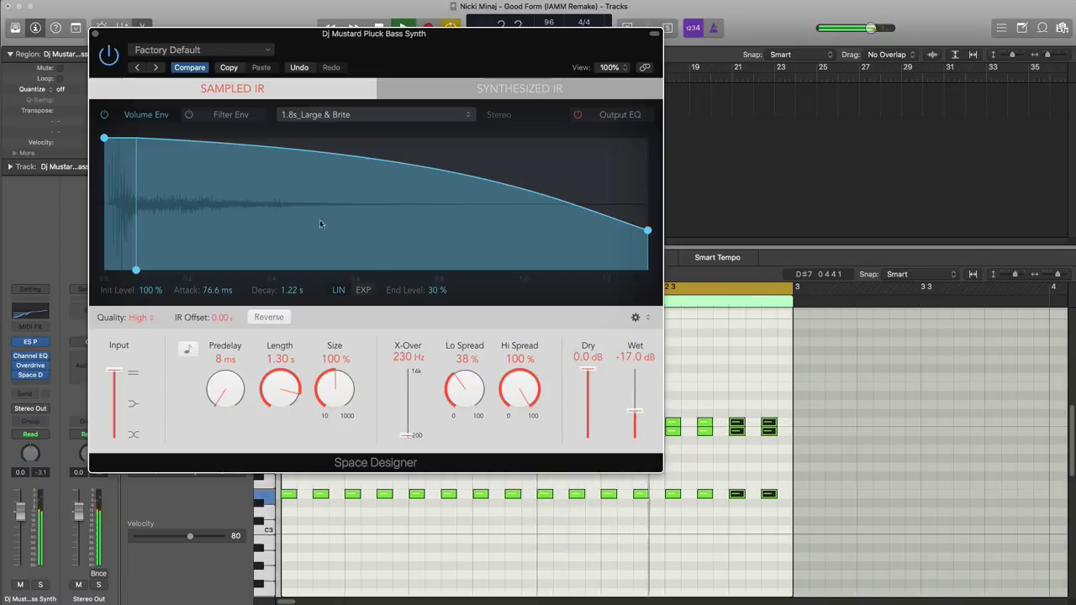
click(94, 33)
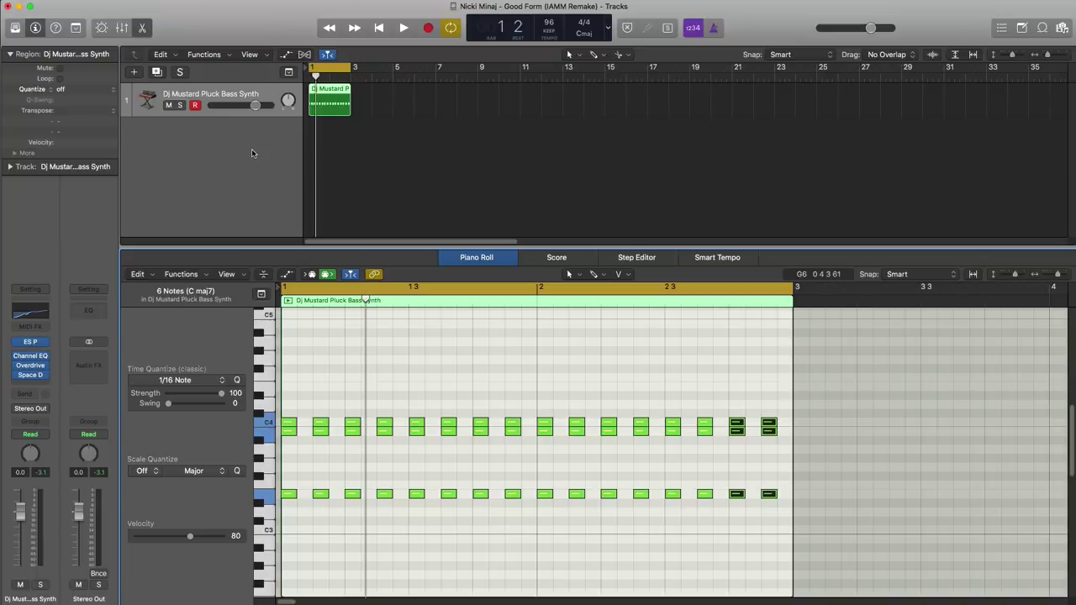
key(space)
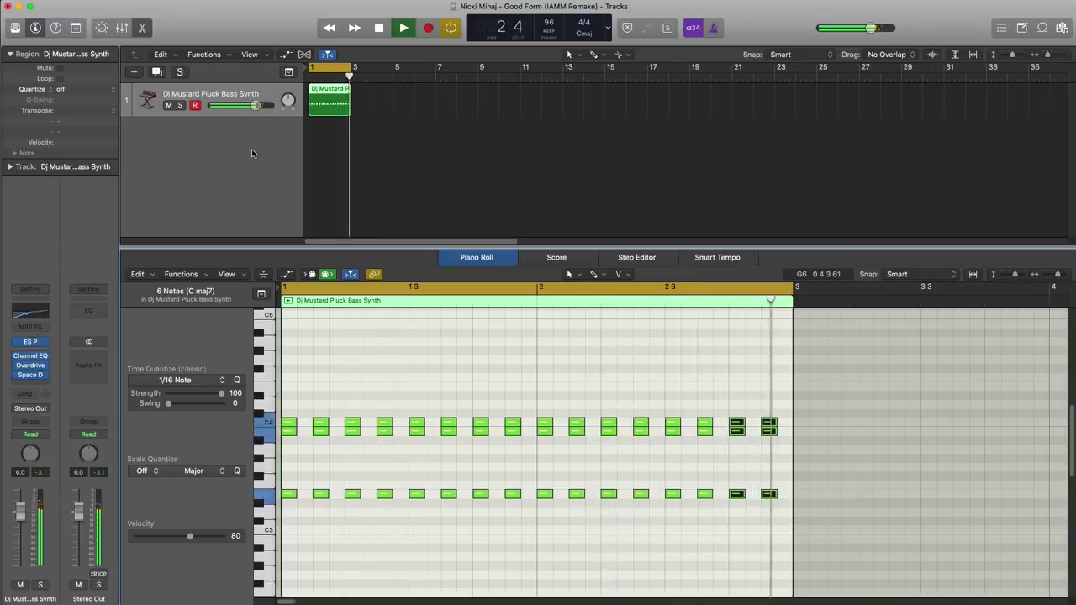
key(space)
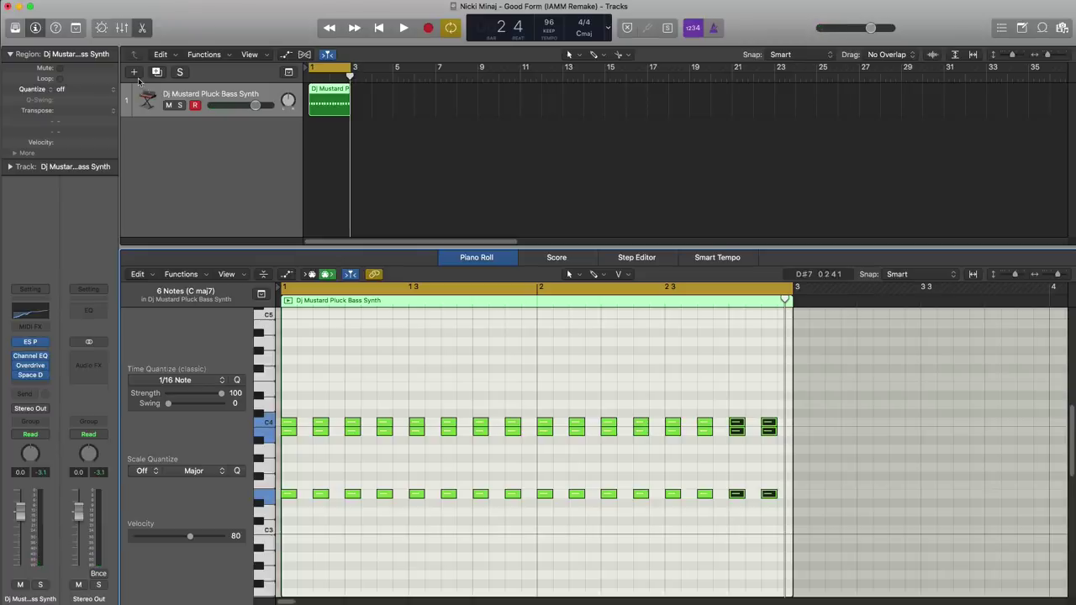
Add a new empty software instrument track below the pluck synth track
click(132, 72)
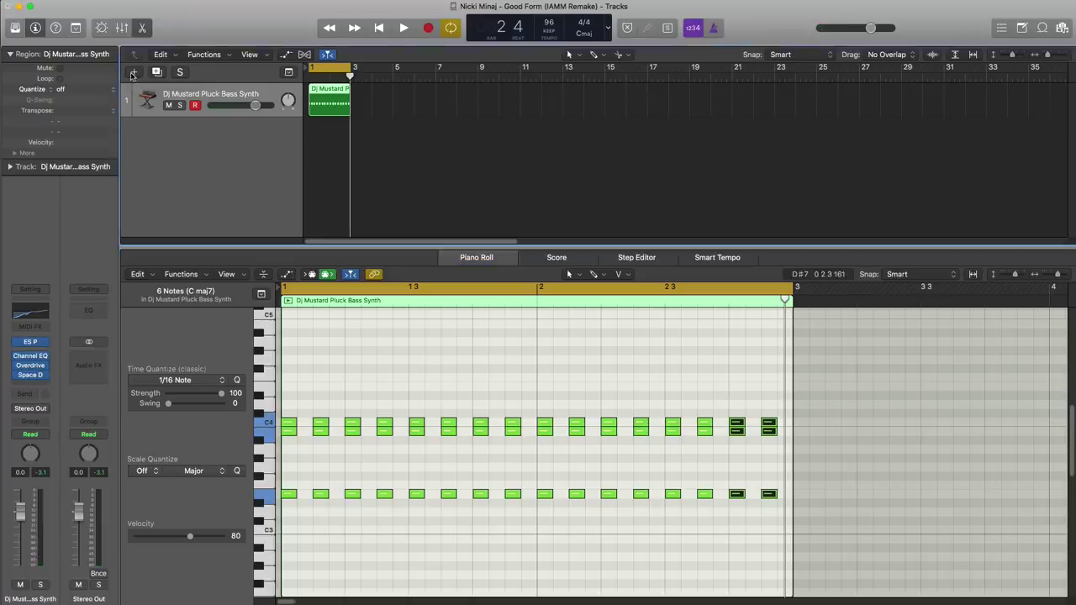
key(Return)
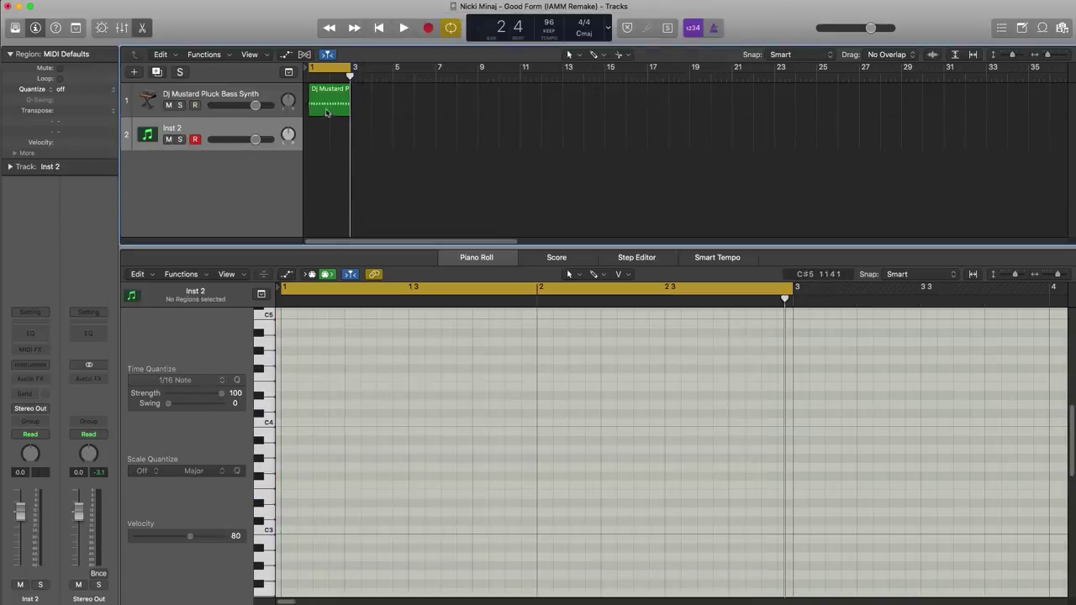
Copy the pluck synth region onto the Inst 2 track at bar 1 and solo that track
drag(327, 112, 199, 161)
key(s)
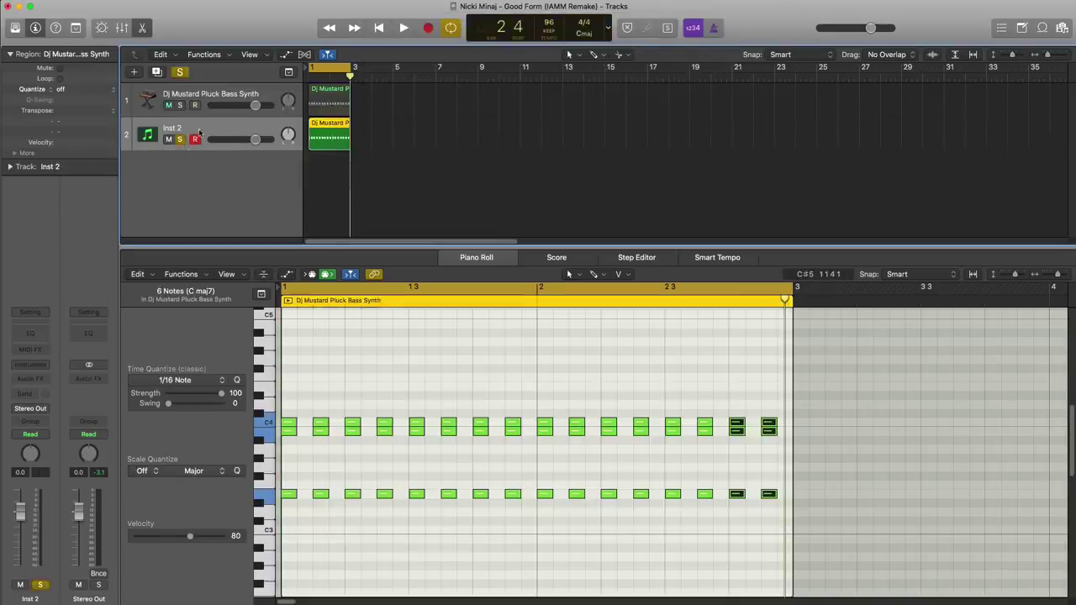
Load a stereo EFM1 FM synth on the Inst 2 track and play the copied pattern through it
click(31, 369)
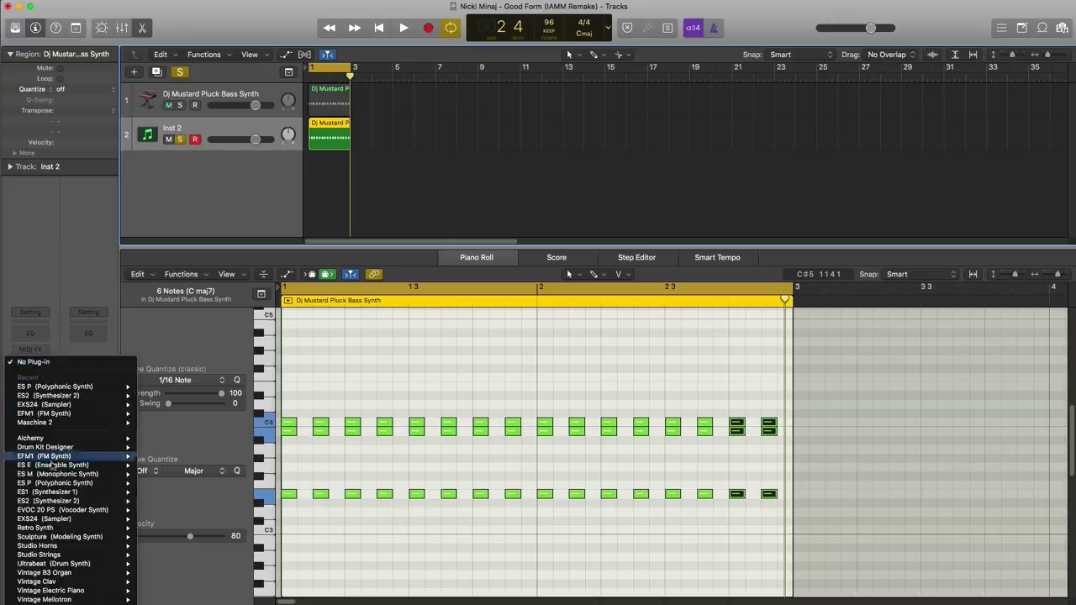
mouse_move(61, 460)
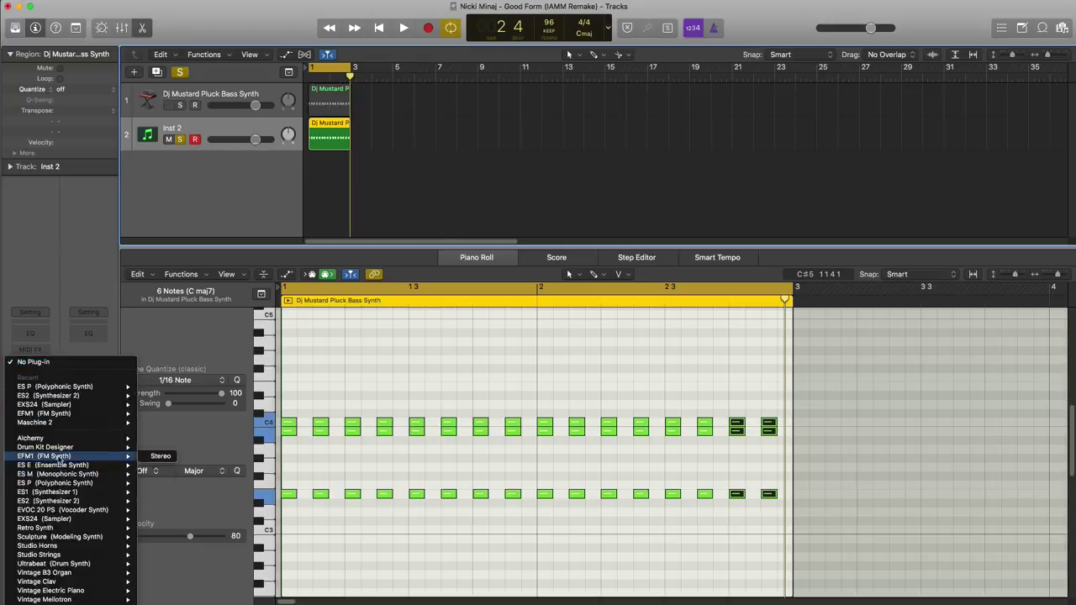
click(160, 457)
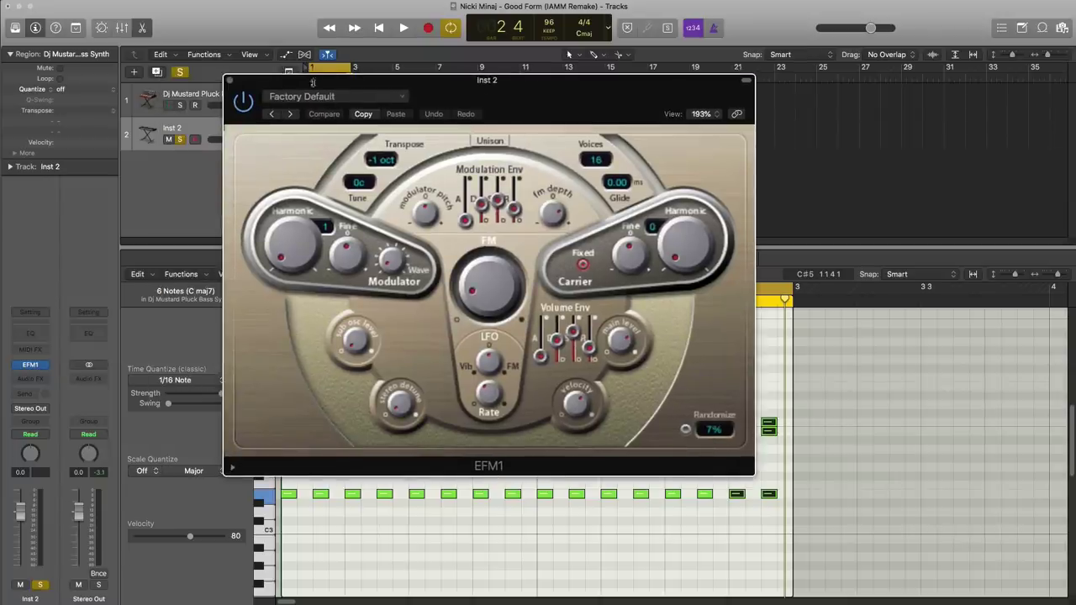
key(space)
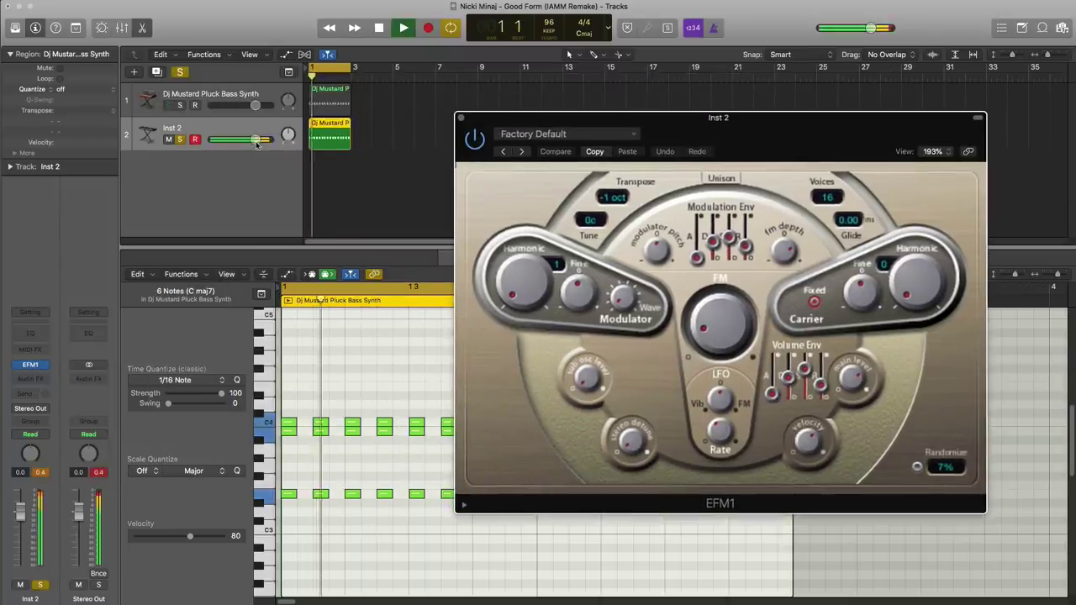
key(space)
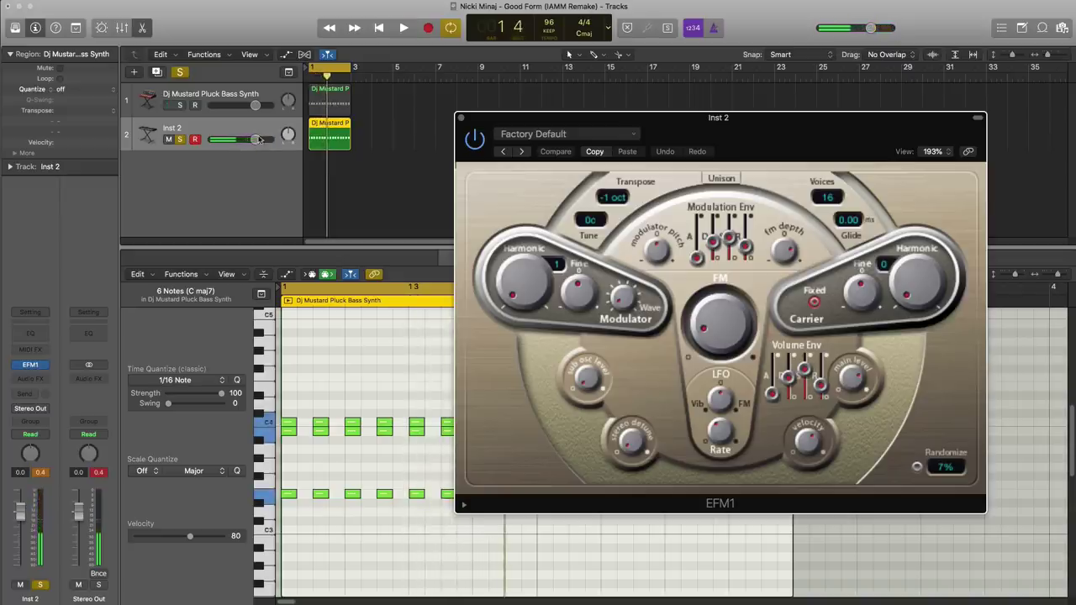
Solo the pluck synth as well and, during playback, lower Inst 2 to about -18.5 dB, comparing with it muted, and close EFM1
click(183, 114)
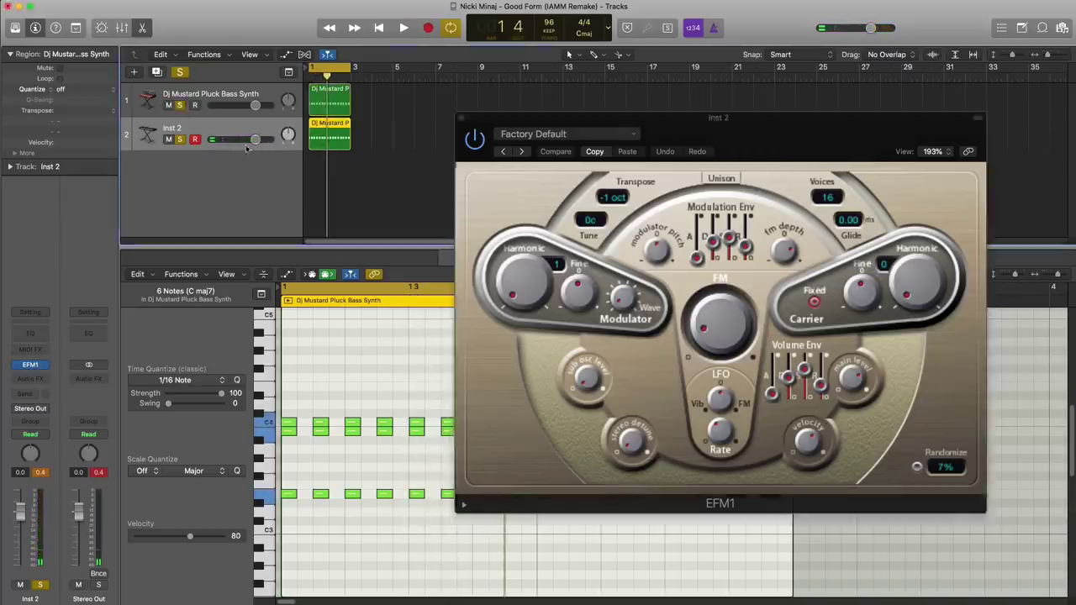
key(space)
drag(255, 140, 225, 140)
click(169, 140)
click(169, 141)
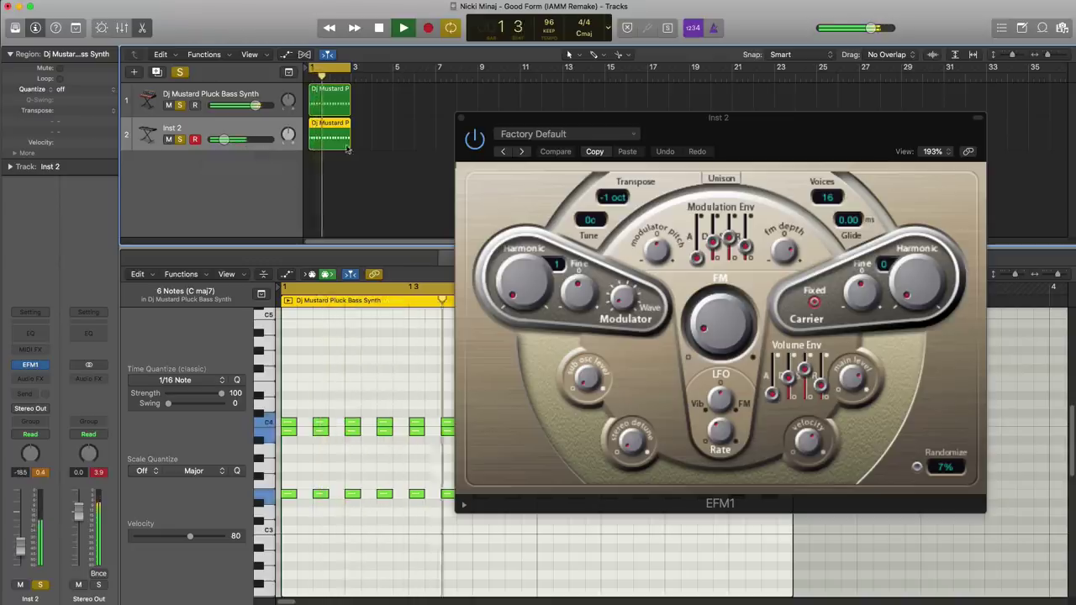
click(462, 117)
key(space)
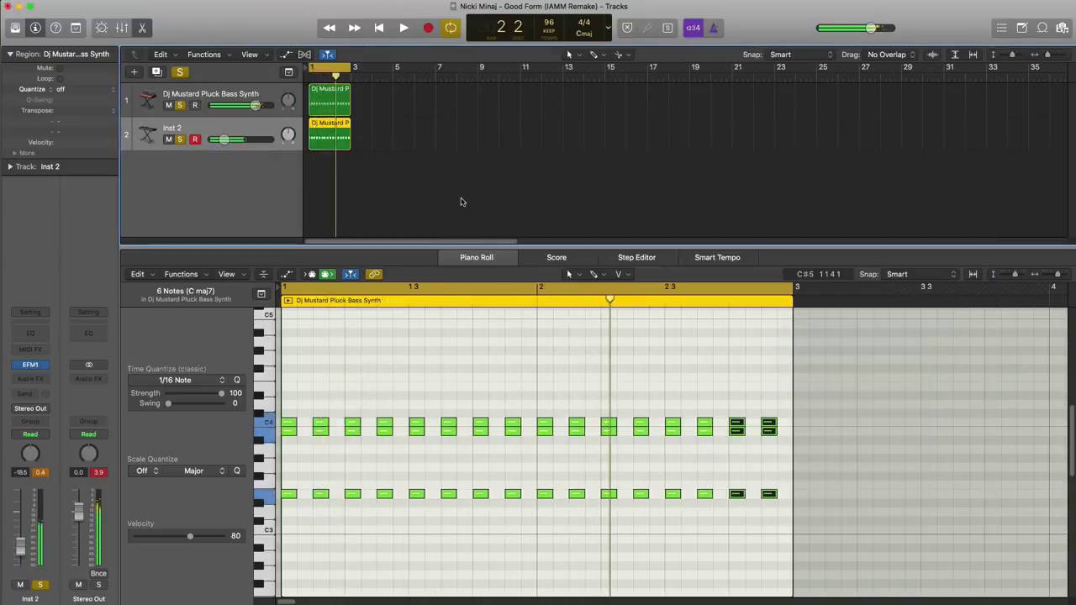
Add another empty software instrument track below Inst 2 and turn off soloing on the two synth tracks
key(alt+super+n)
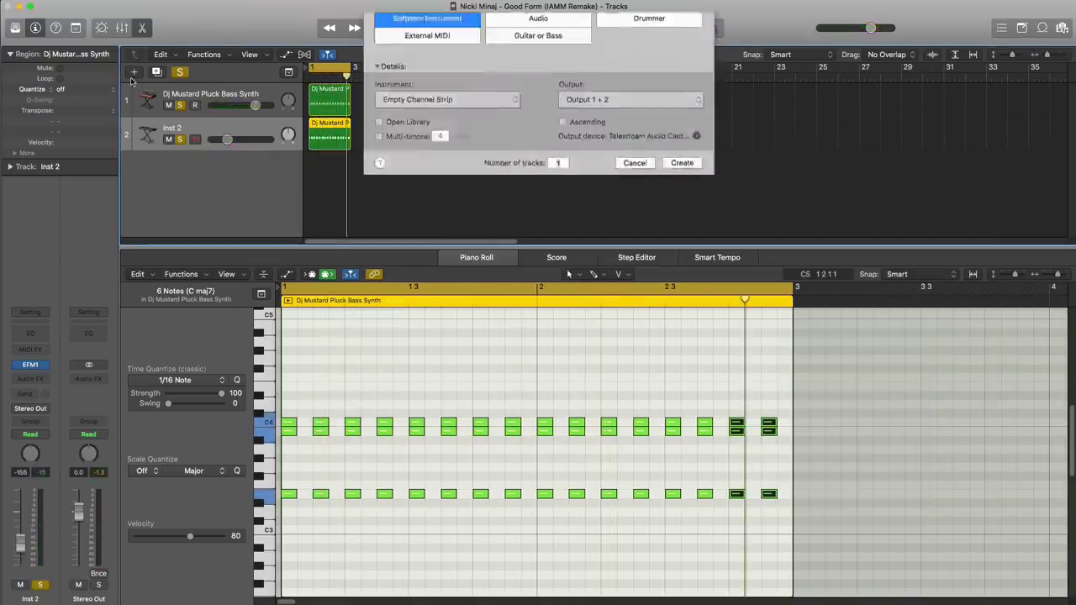
key(Return)
click(181, 106)
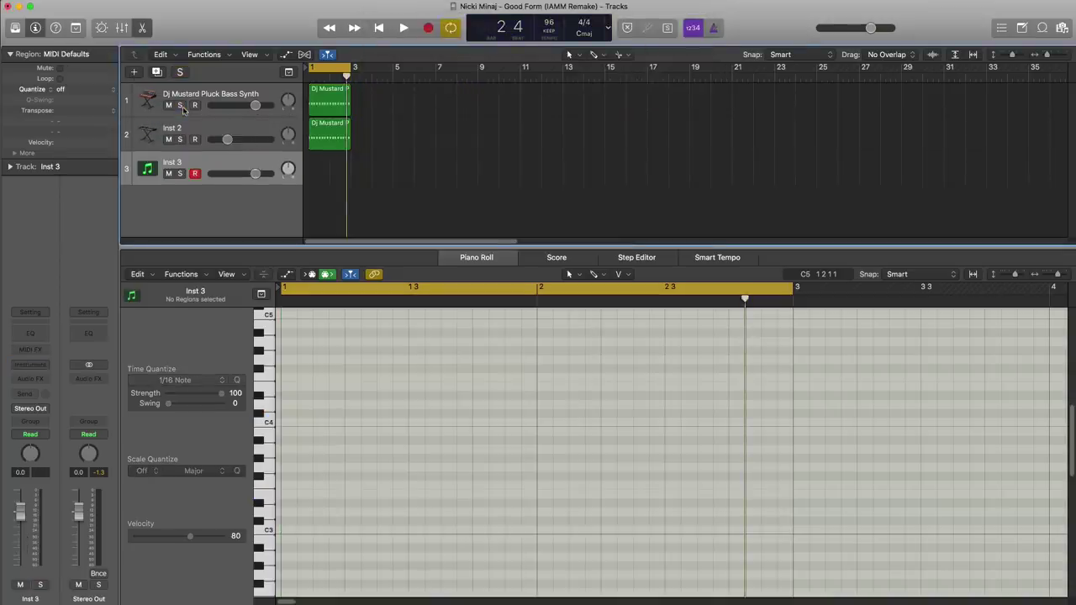
Load the Authentic Strings patch from the library's Synthesizer Strings category on the Inst 3 track
click(14, 28)
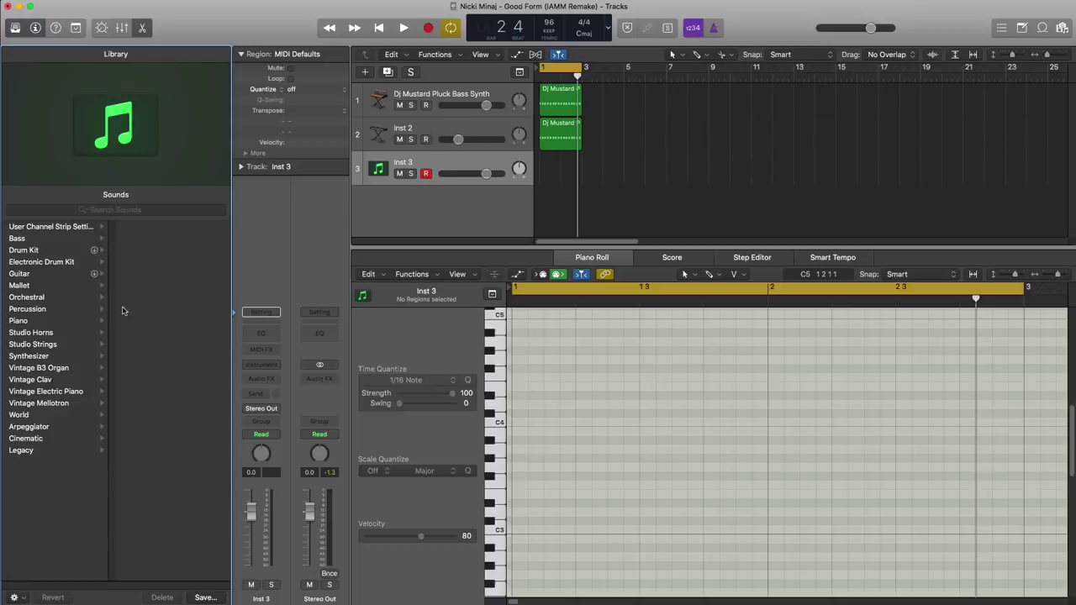
click(56, 359)
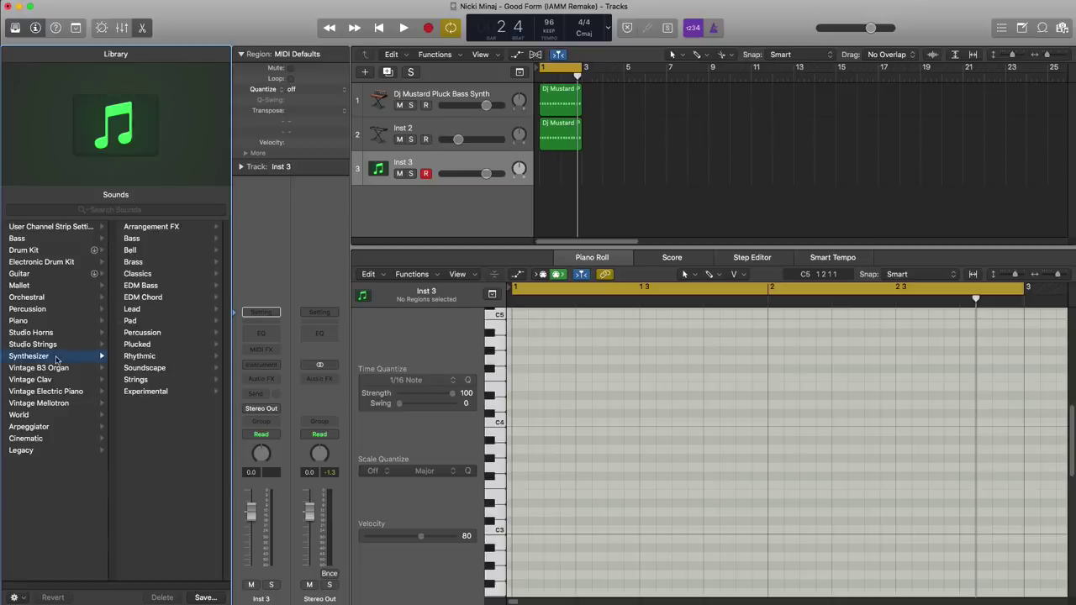
click(135, 380)
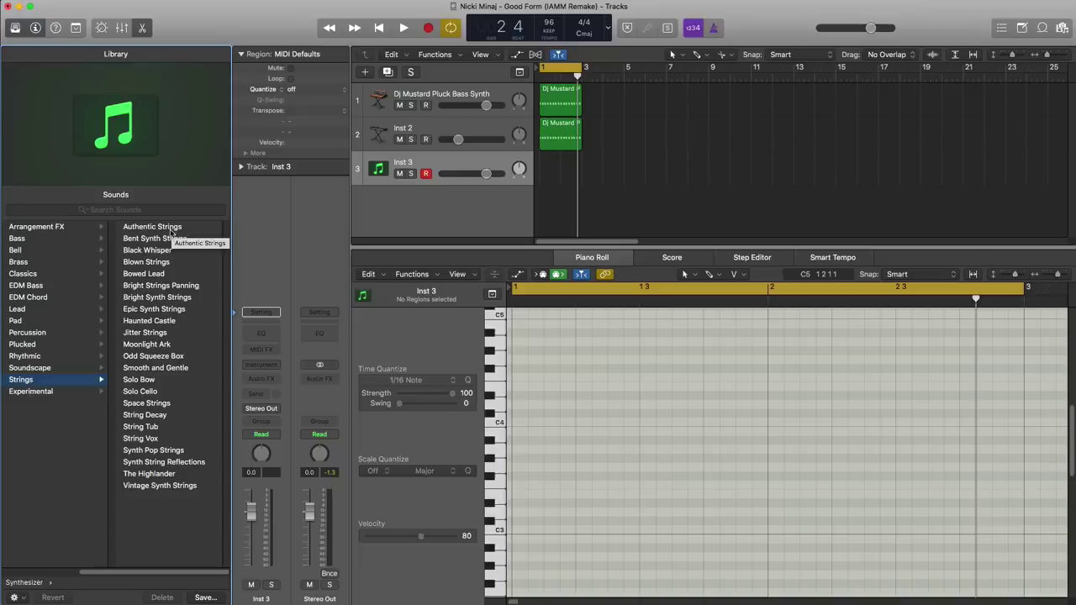
click(171, 229)
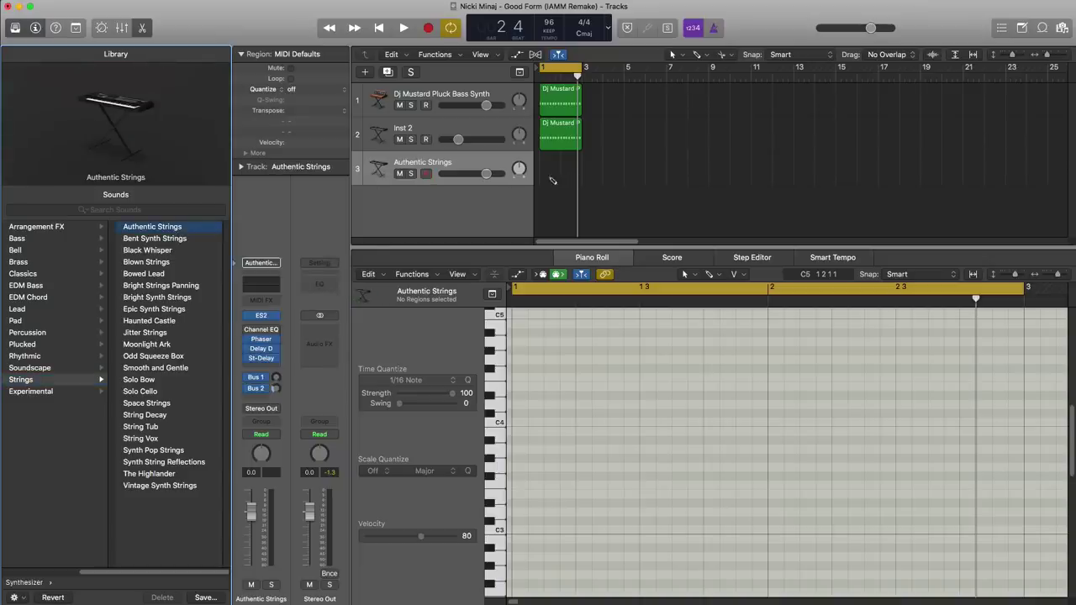
Create an empty two-bar region at bar 1 on the Authentic Strings track and briefly check its ES2 synth settings
click(544, 176)
drag(556, 180, 580, 180)
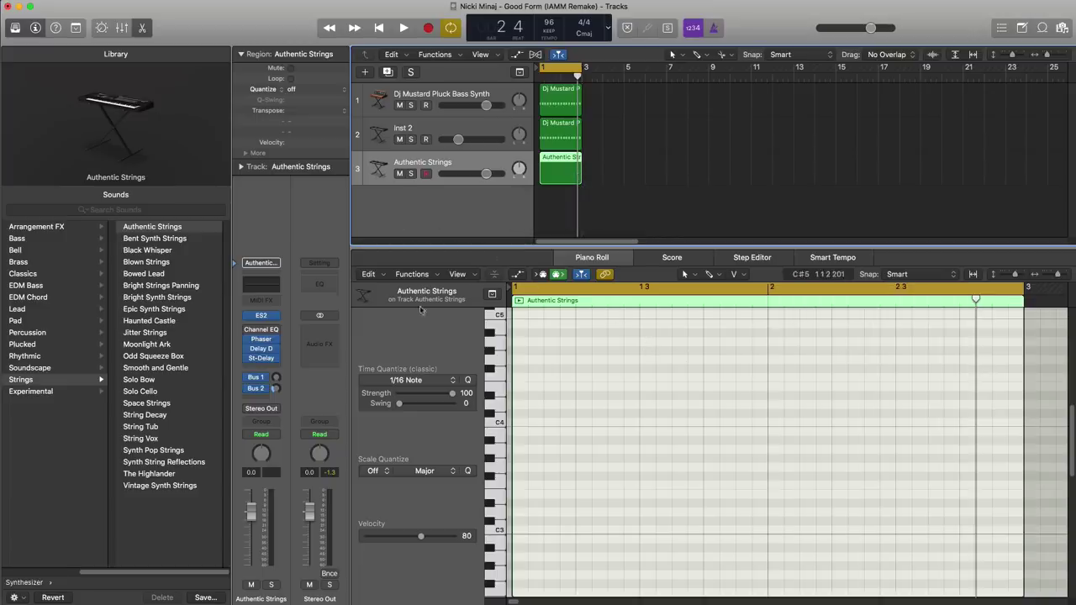
click(262, 317)
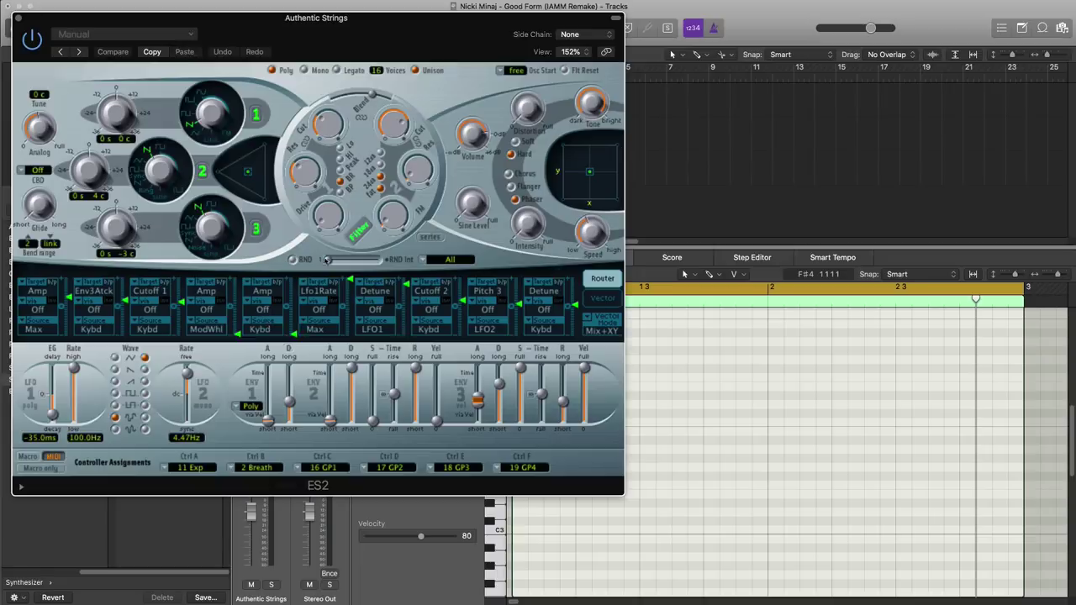
click(18, 19)
Add 1/16 notes A4 and A3 at the start of bar 1 in the strings region and play the result
key(space)
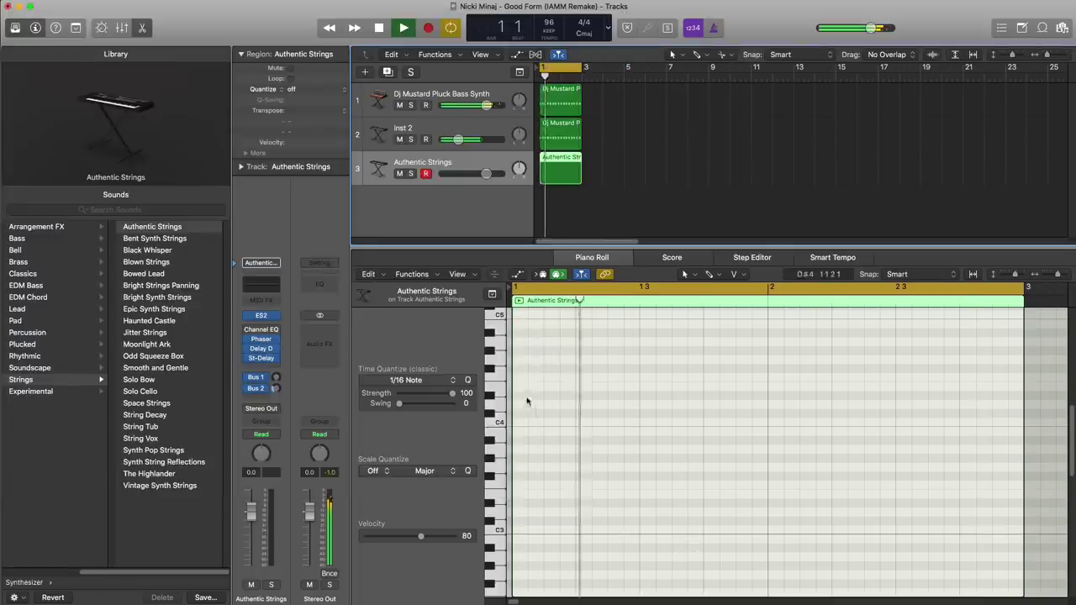
super+click(519, 341)
mouse_move(521, 346)
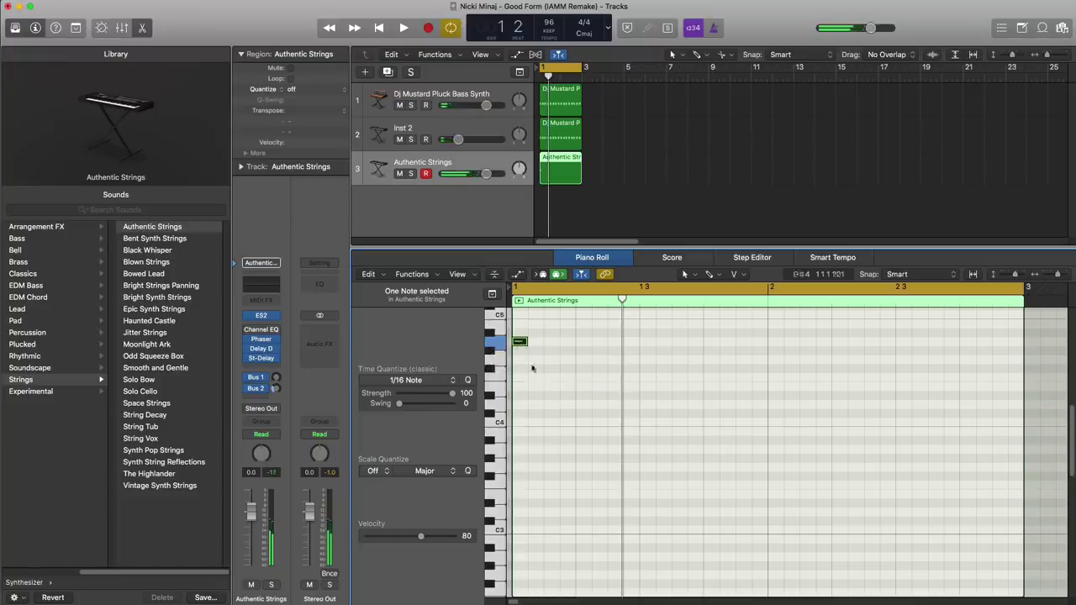
super+click(519, 450)
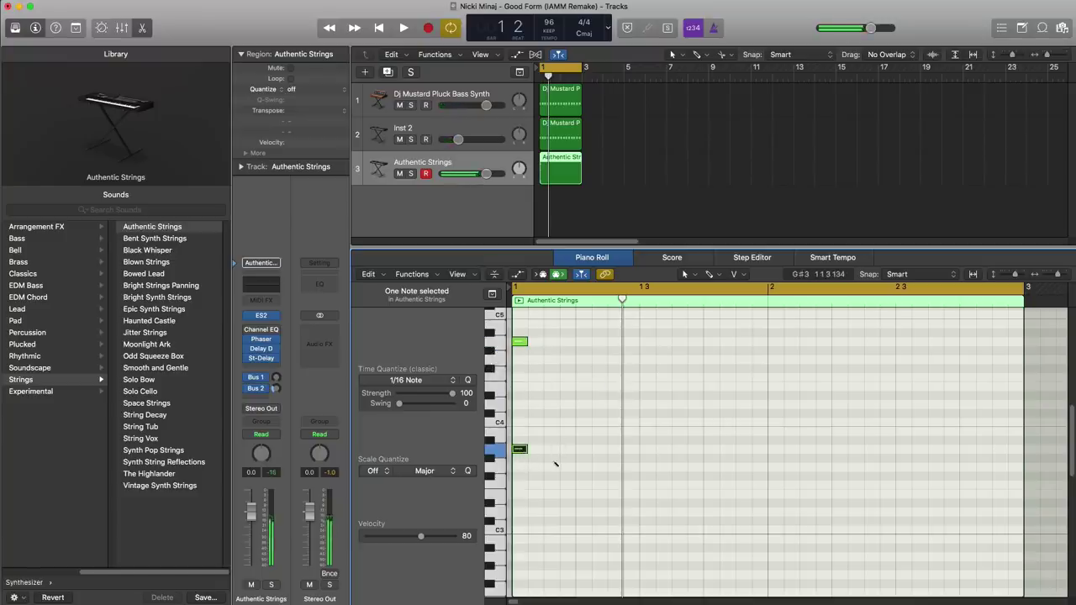
key(space)
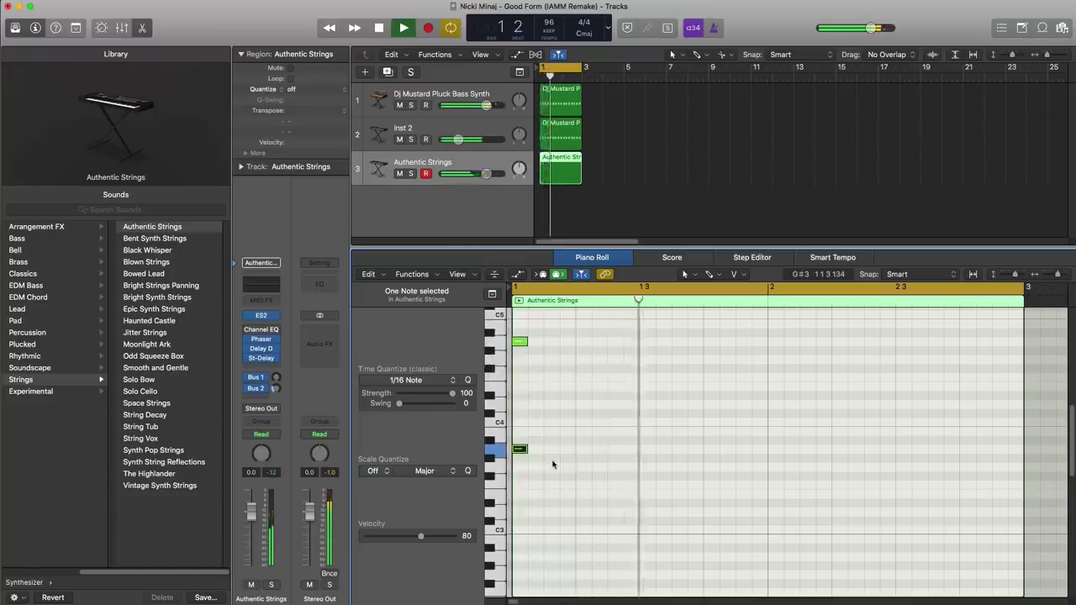
key(space)
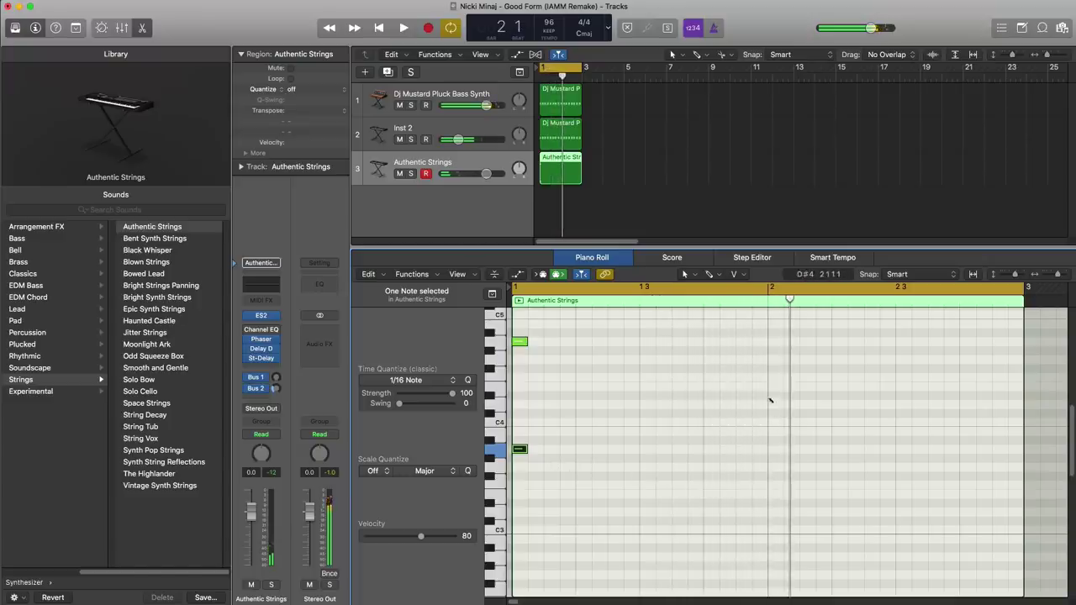
Add short notes E4 and E3 at the start of bar 2 in the strings region and listen to them
super+click(776, 387)
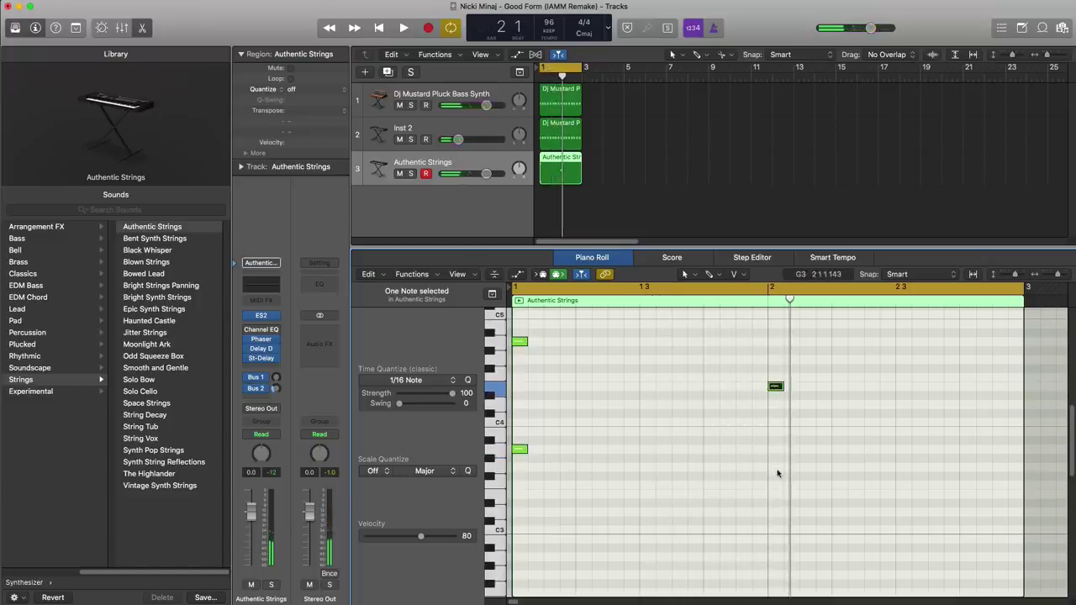
scroll(777, 474, down, 3)
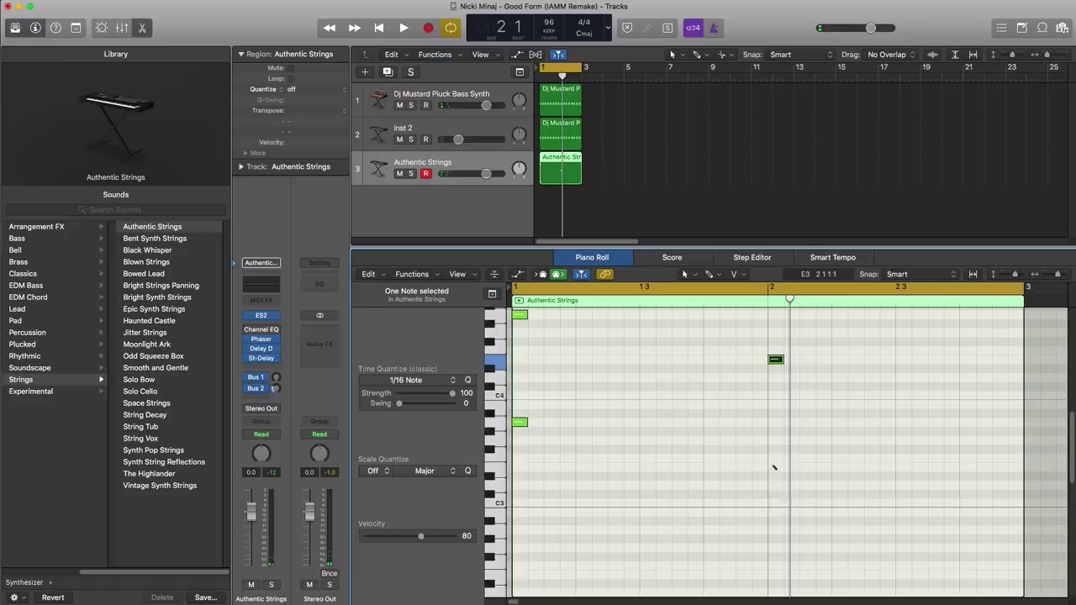
key(space)
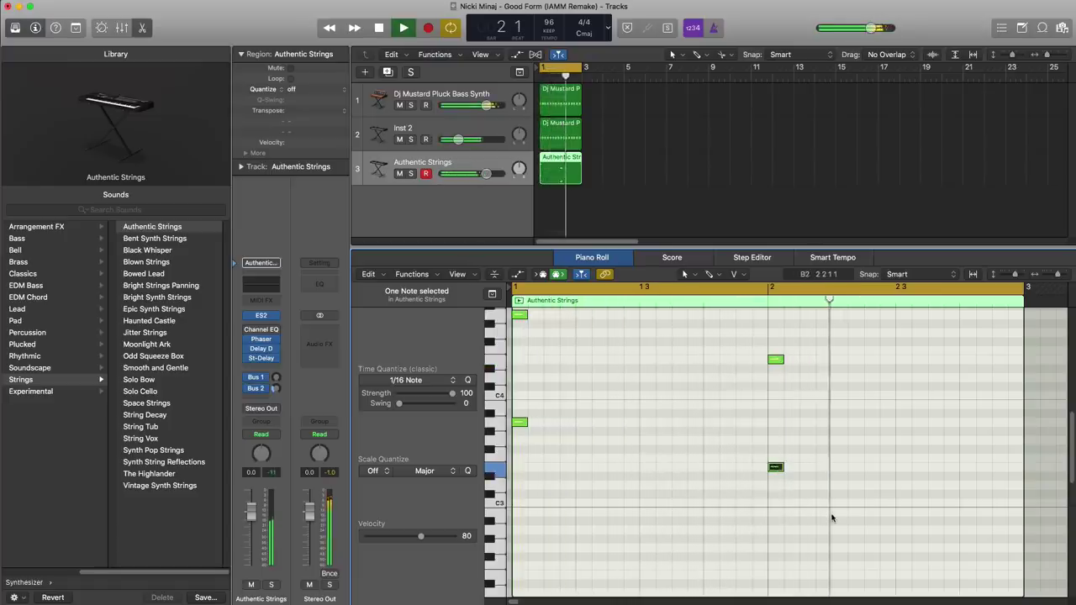
key(space)
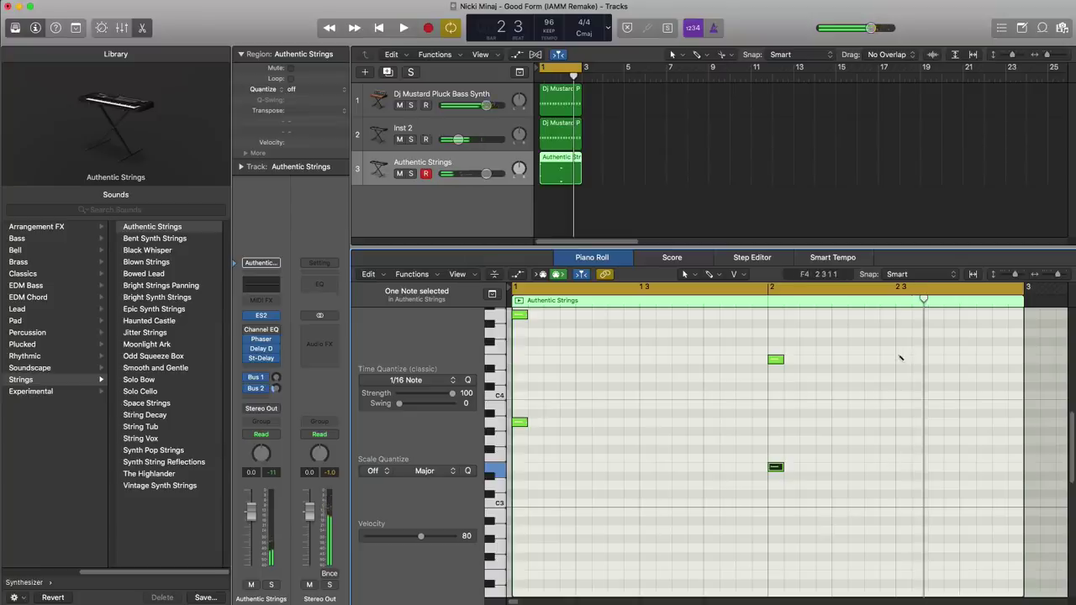
Place an octave pair of strings notes at bar 2 beat 3, raise both to B4 and B3, and play them
scroll(901, 382, up, 3)
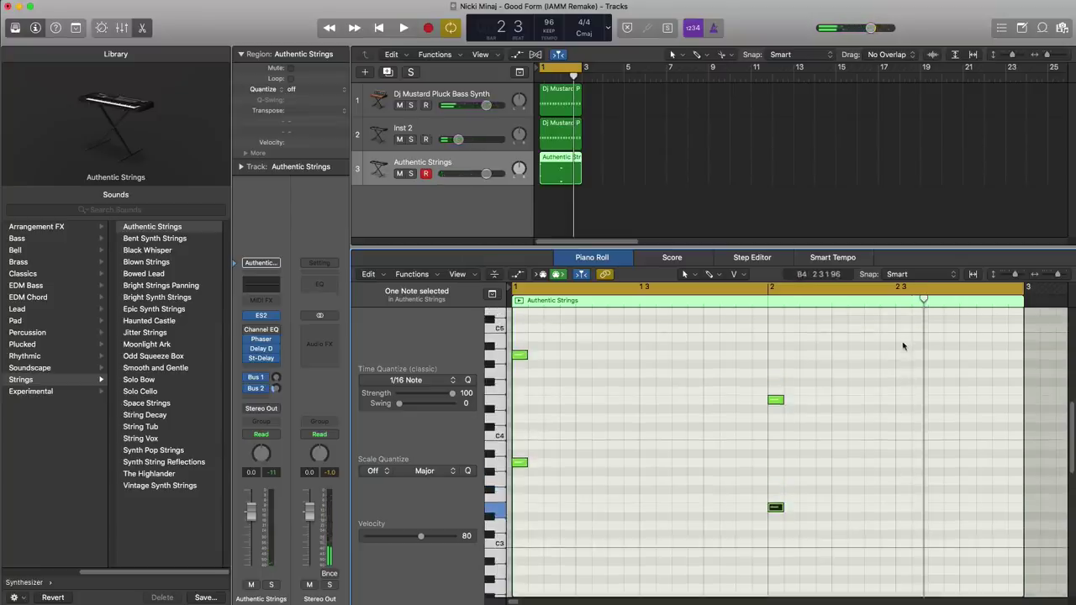
super+click(901, 357)
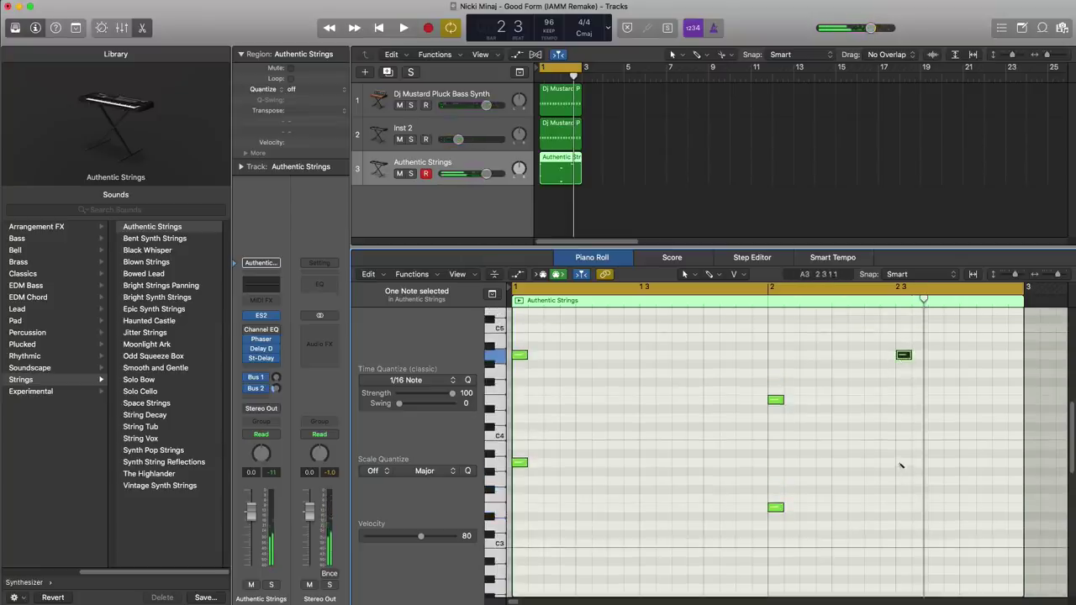
super+click(900, 463)
drag(925, 523, 902, 339)
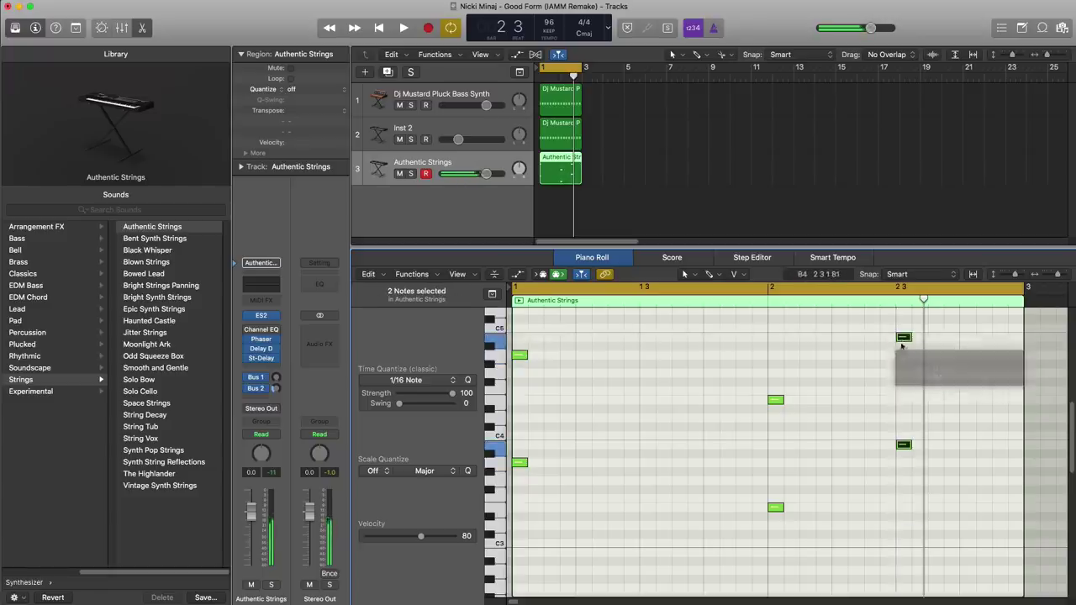
key(space)
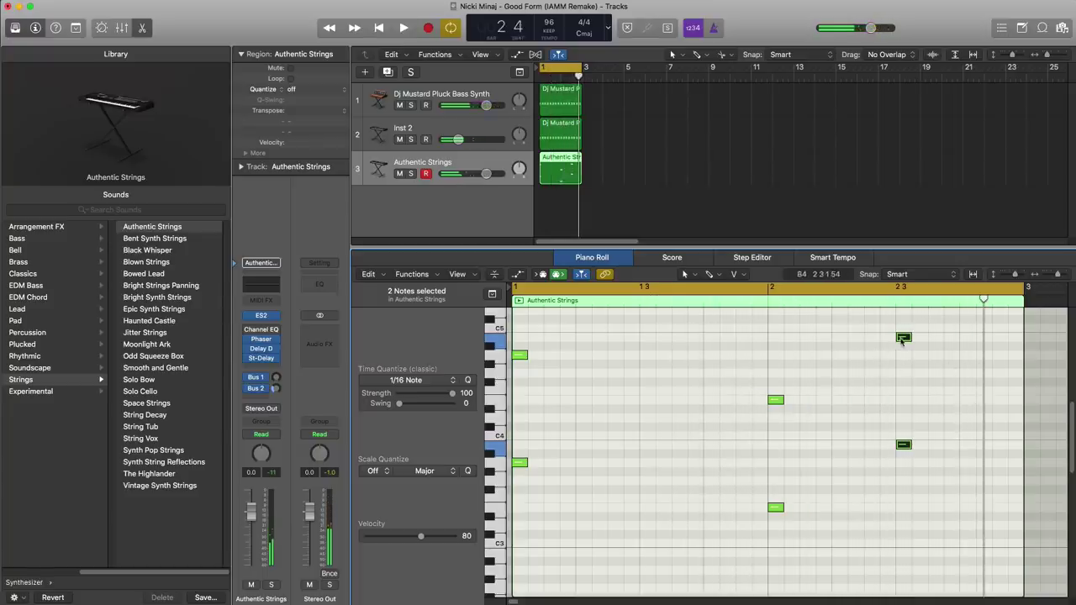
Copy the B4 and B3 notes to bar 2 beat 4 as C5 and C4, and play back the strings pattern
drag(904, 337, 965, 330)
key(space)
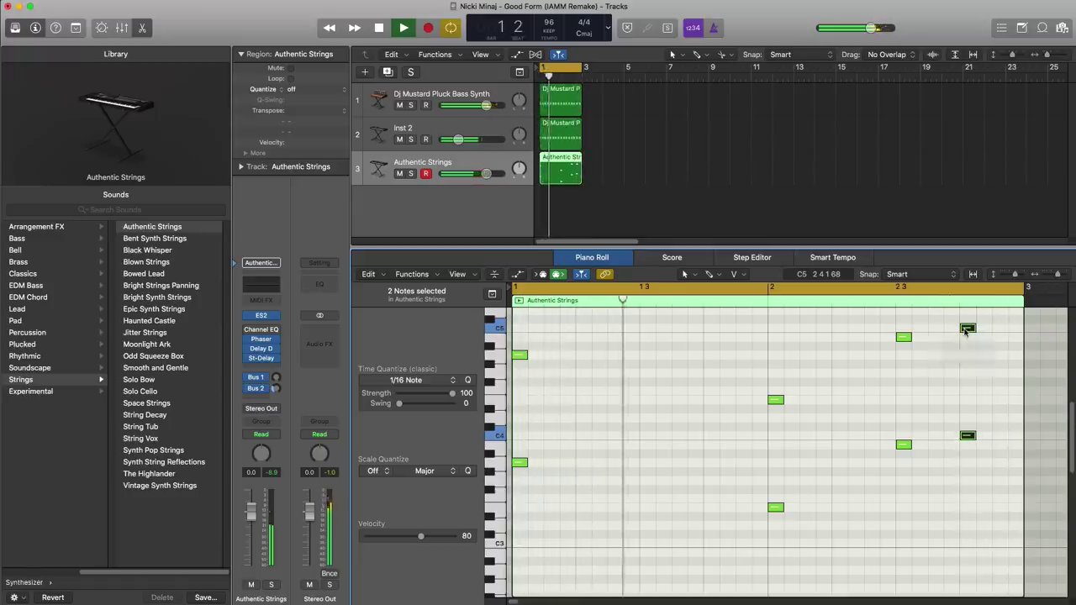
key(space)
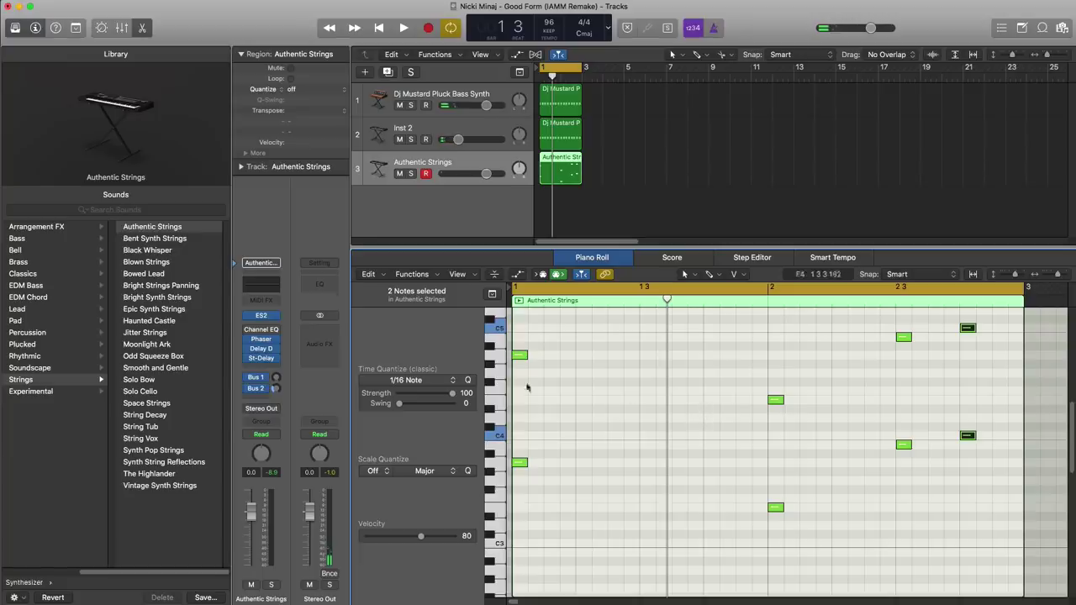
Insert an Echo effect after the stereo delay on the Authentic Strings track and move its window clear of the library
click(268, 368)
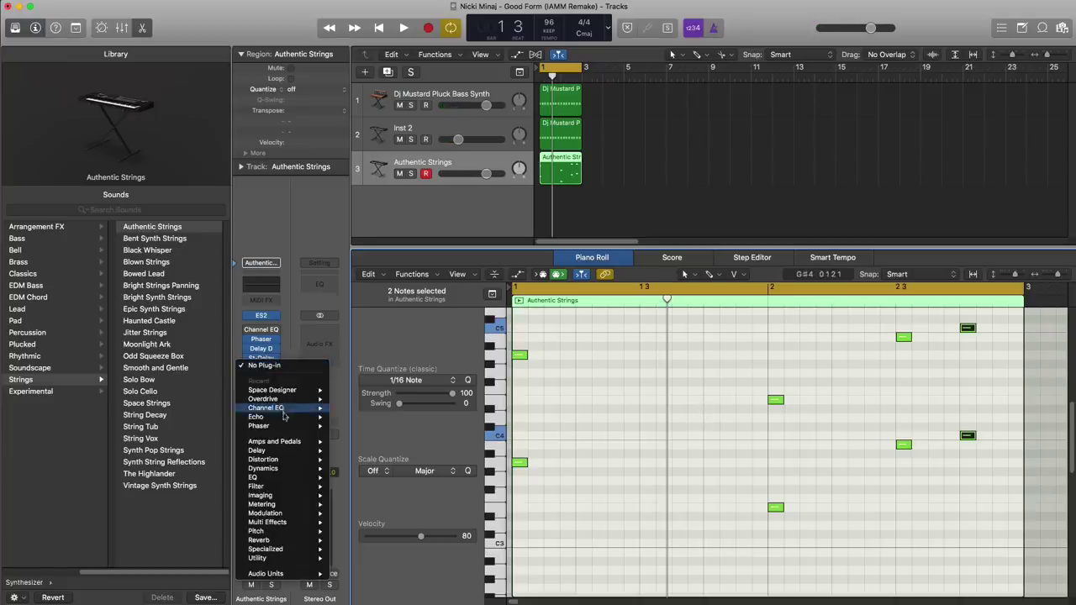
mouse_move(286, 417)
click(352, 418)
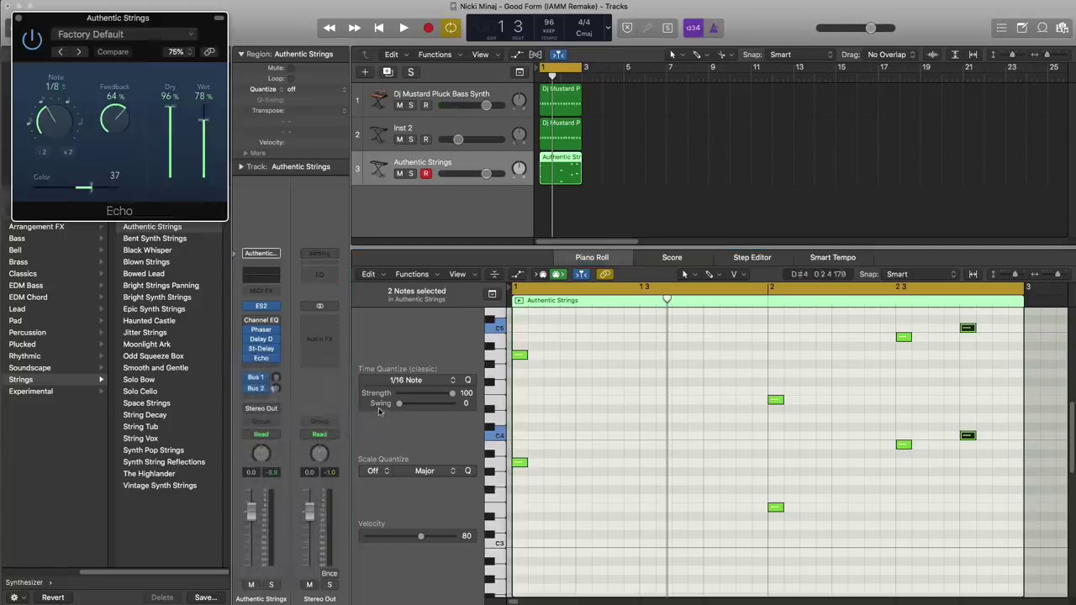
drag(144, 24, 449, 138)
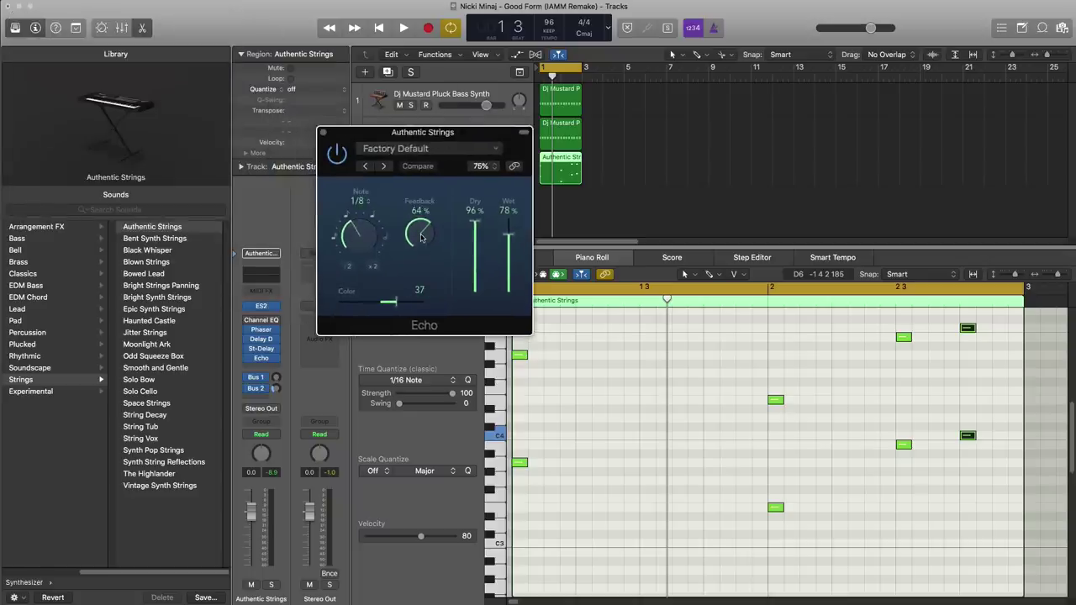
Set the strings track's Echo to 50% feedback, 100% dry and about 44% wet, and lower the track volume to -2.0 dB
key(space)
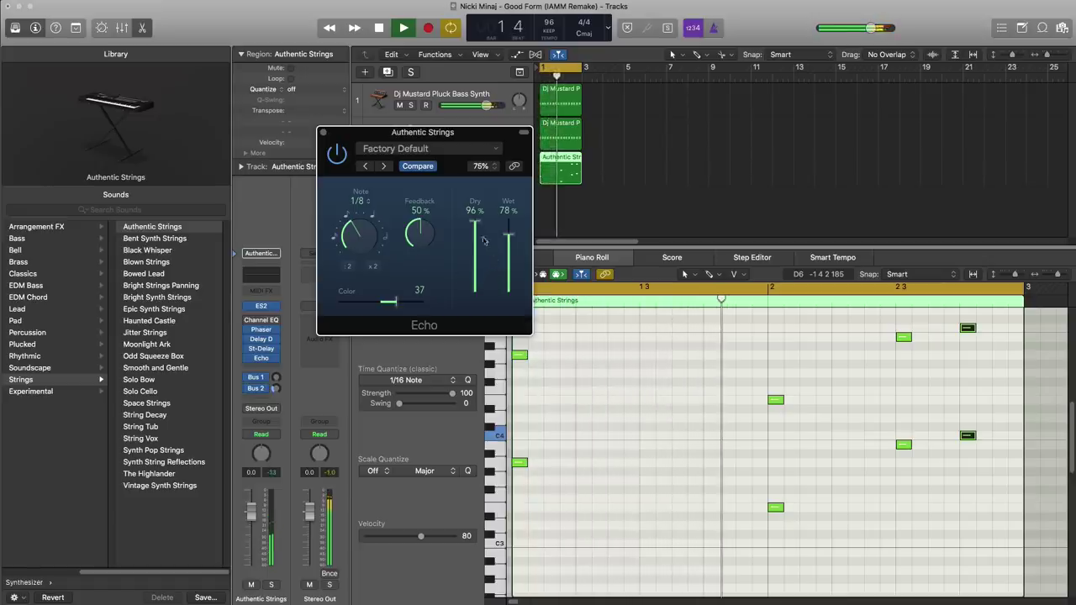
key(space)
drag(475, 244, 477, 195)
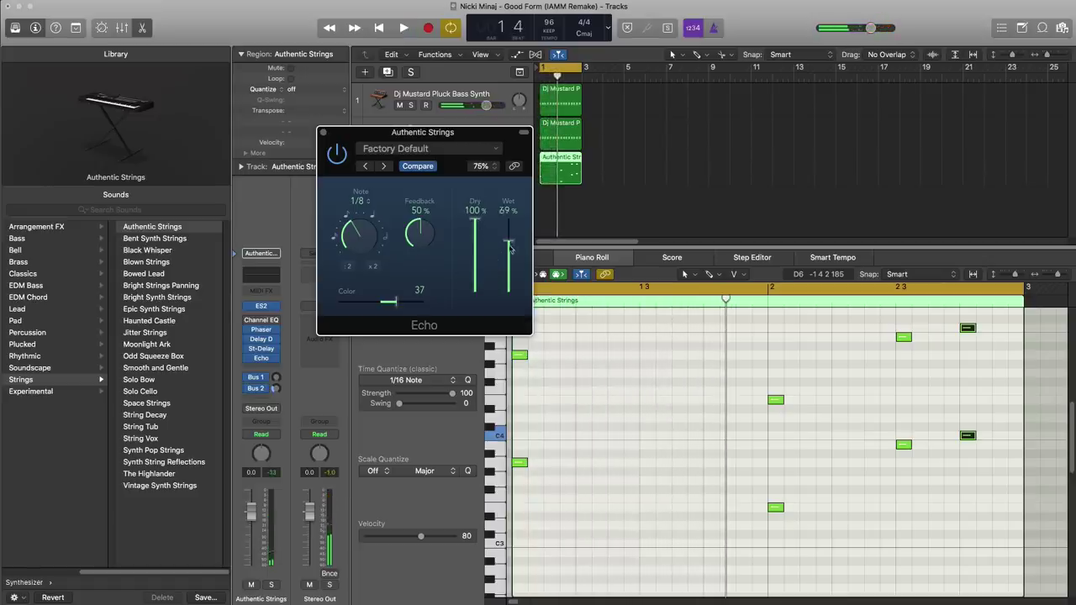
key(space)
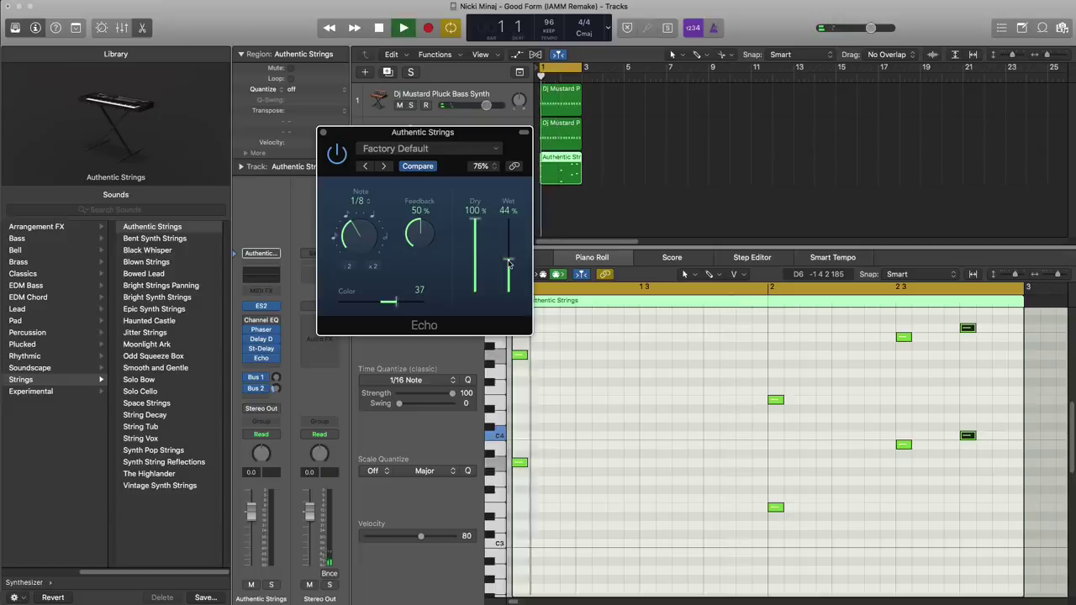
click(323, 132)
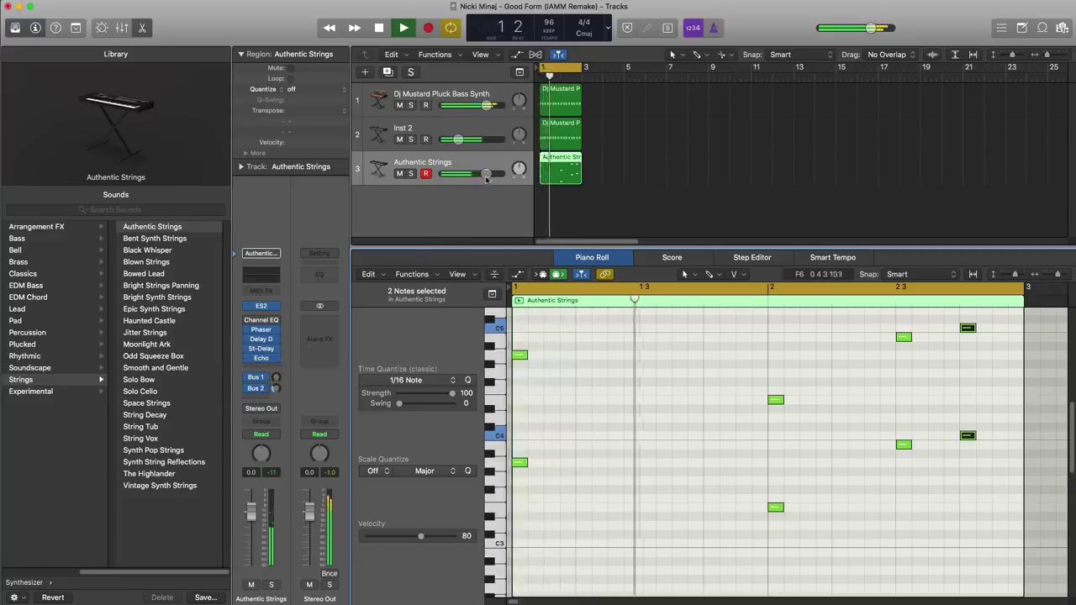
drag(486, 173, 481, 174)
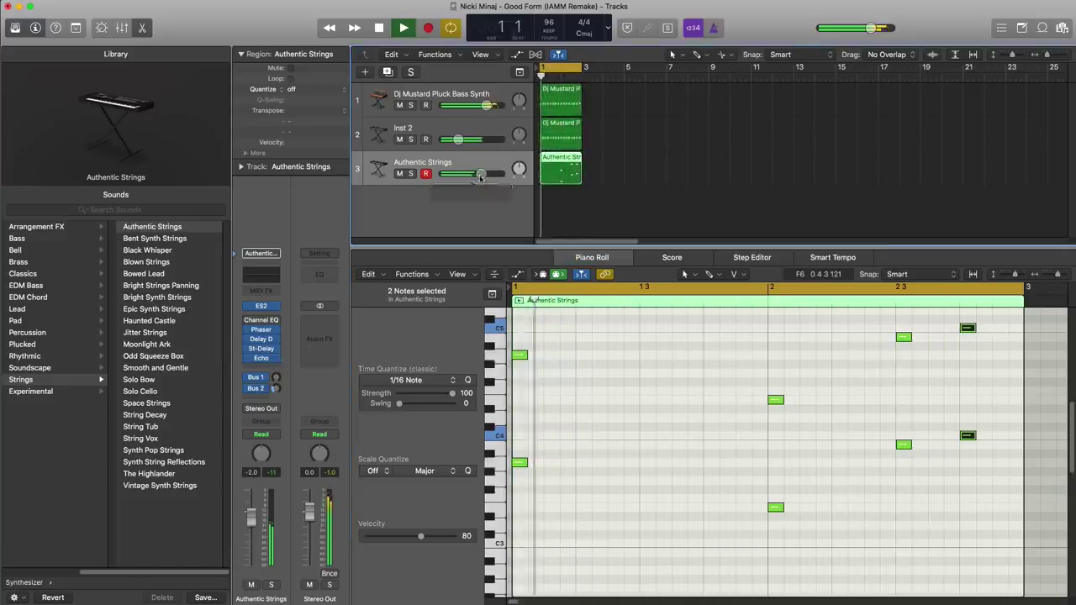
key(space)
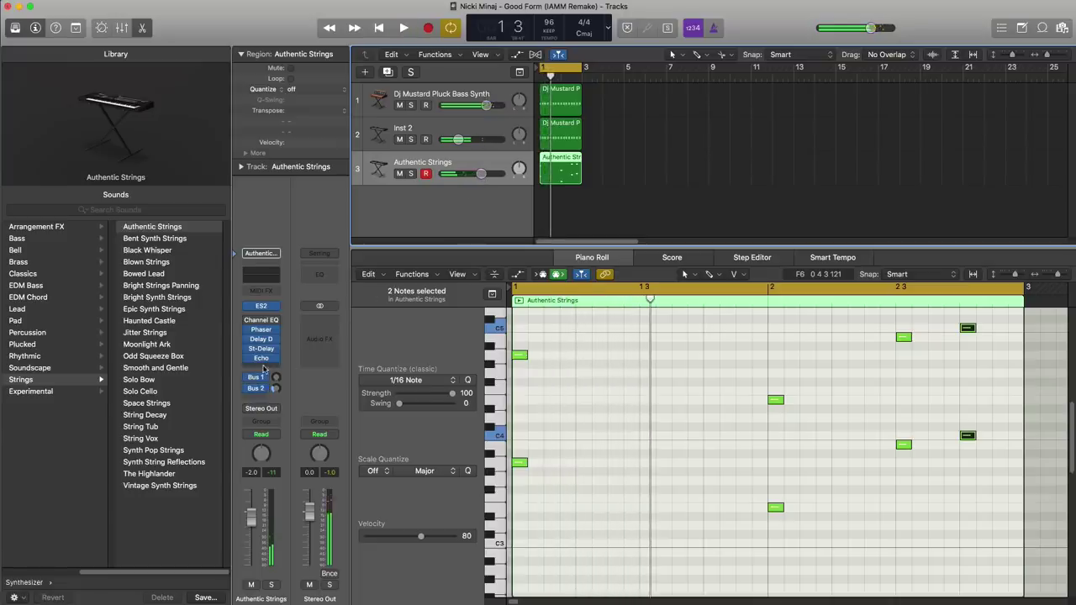
Insert Space Designer after Echo on the Authentic Strings track with wet at -13.0 dB, and lower the track volume to -2.5 dB
click(263, 368)
mouse_move(289, 400)
click(347, 400)
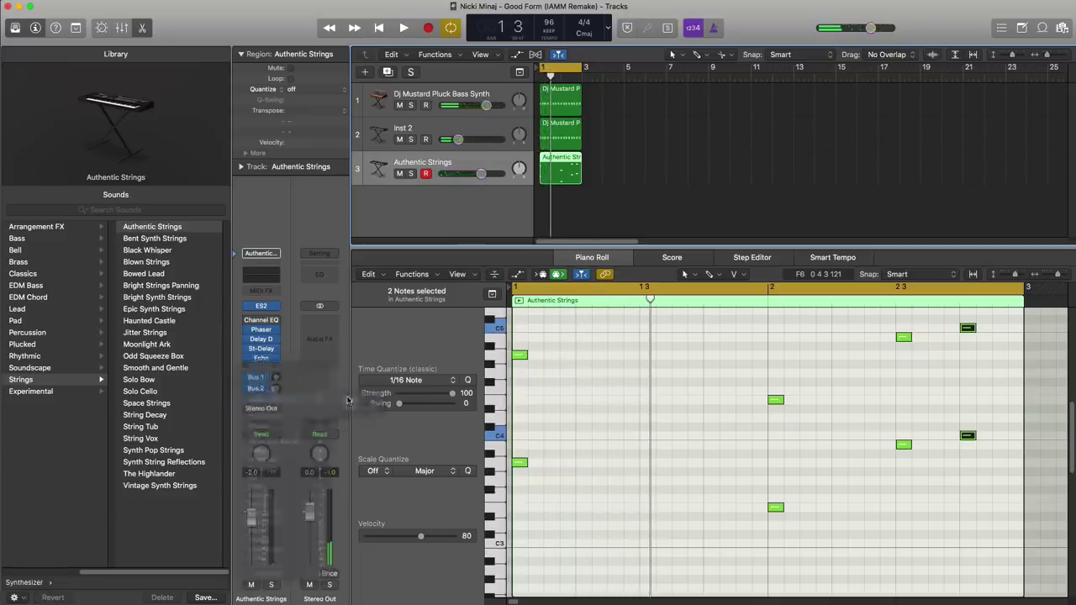
drag(493, 61, 514, 54)
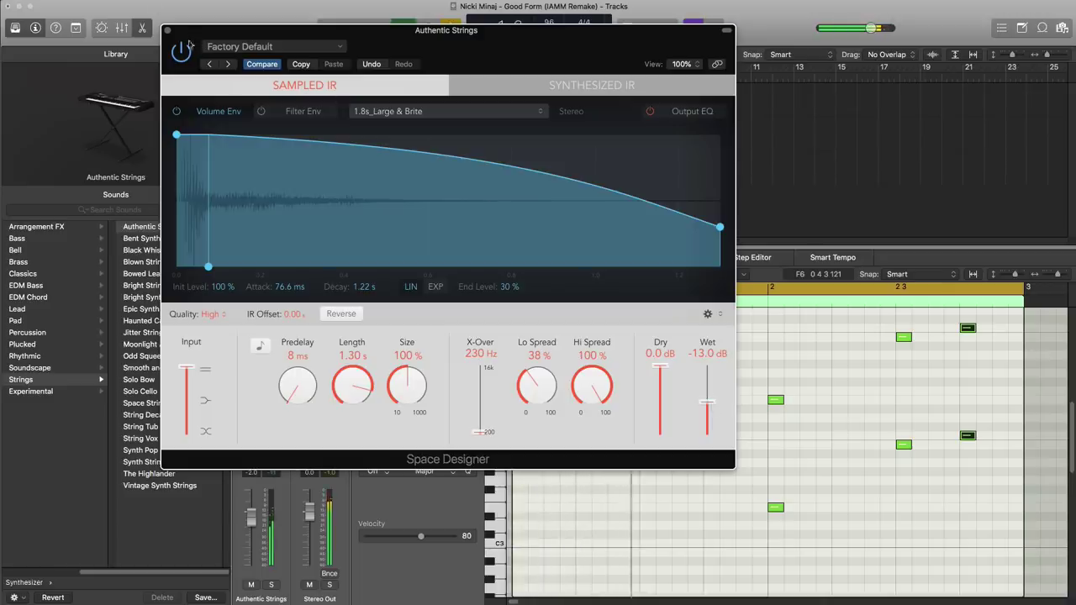
click(167, 31)
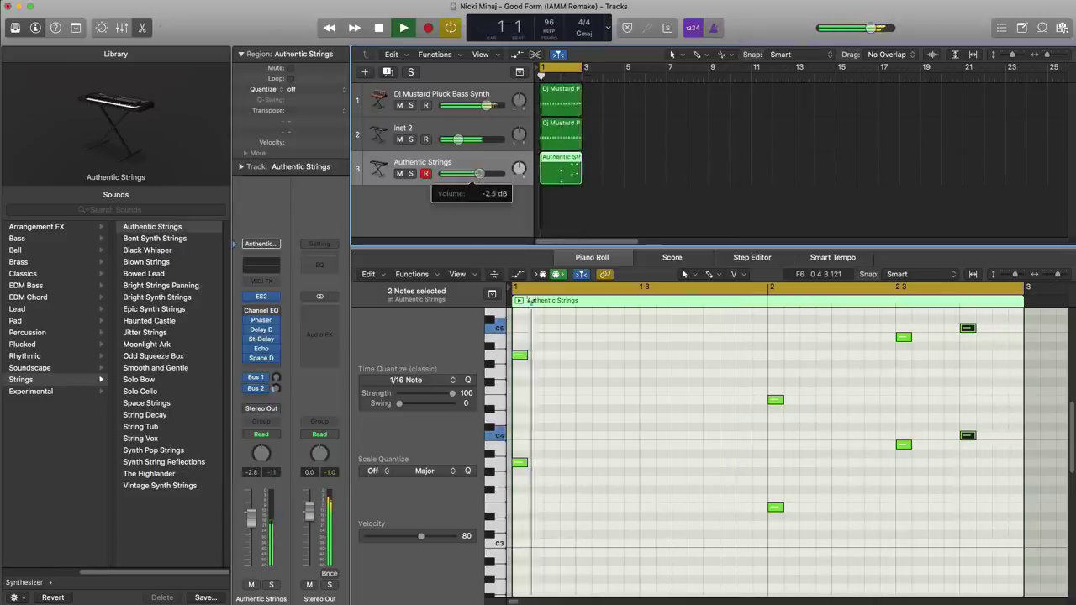
key(space)
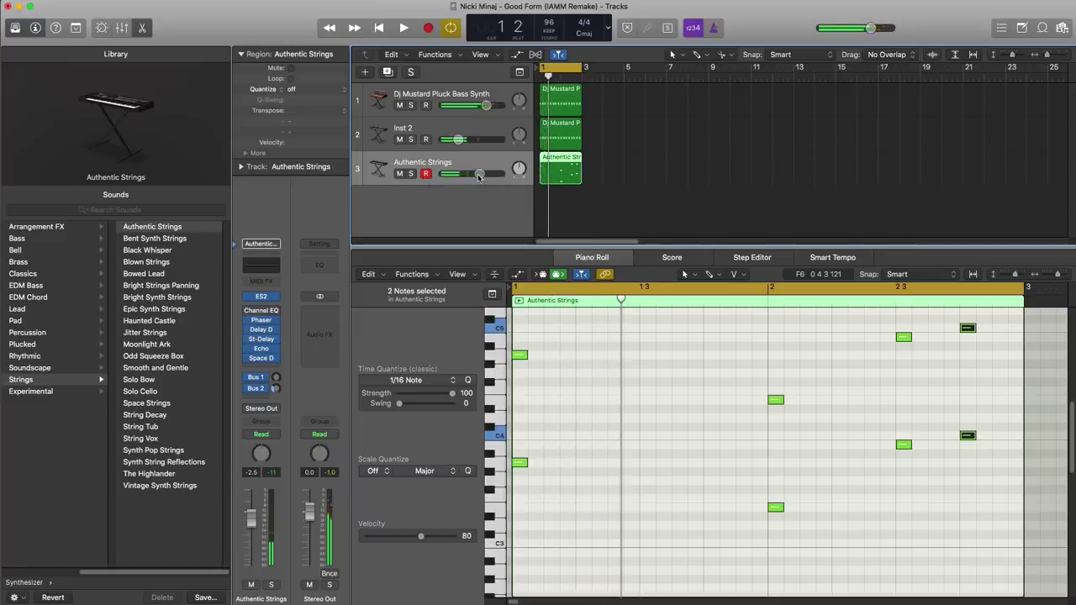
Repeat the regions of all three tracks three times to fill up to bar 9, and move the cycle range to bars 5–7
click(618, 104)
key(super+a)
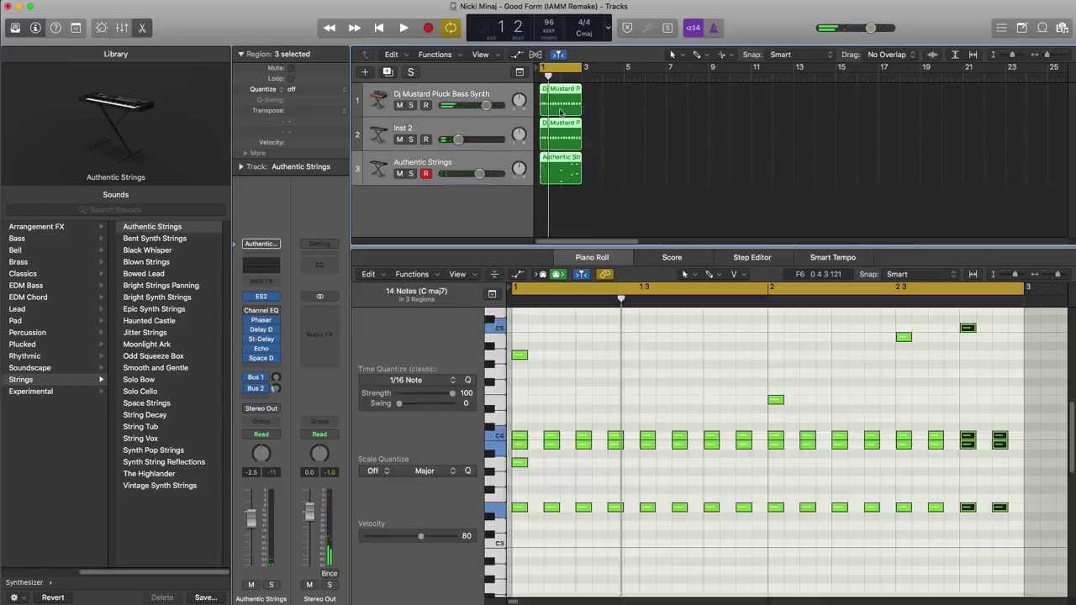
key(super+r)
drag(556, 73, 641, 74)
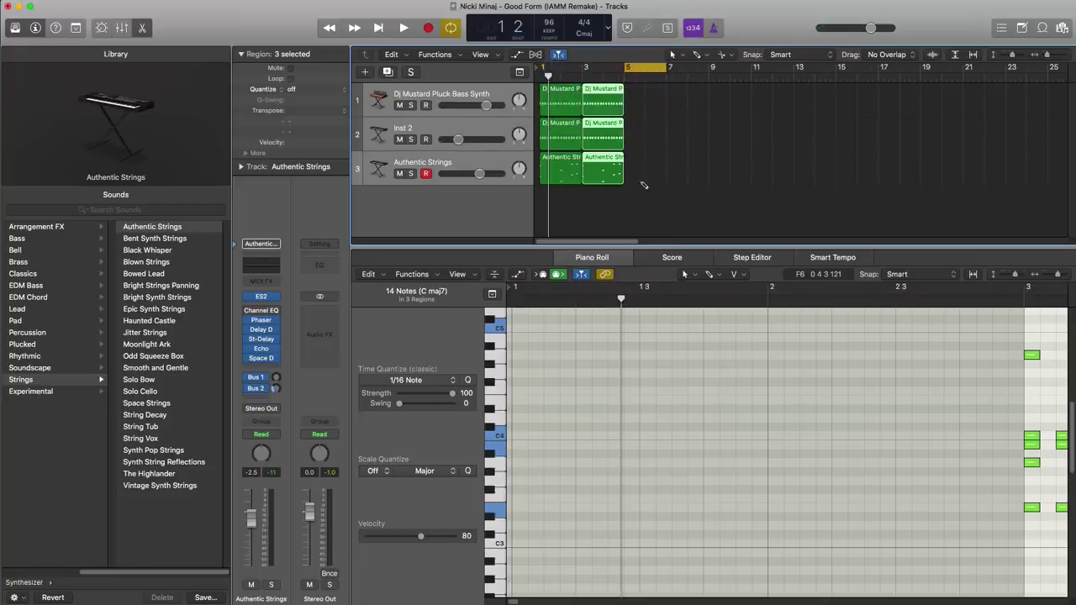
key(super+r)
key(super+r)
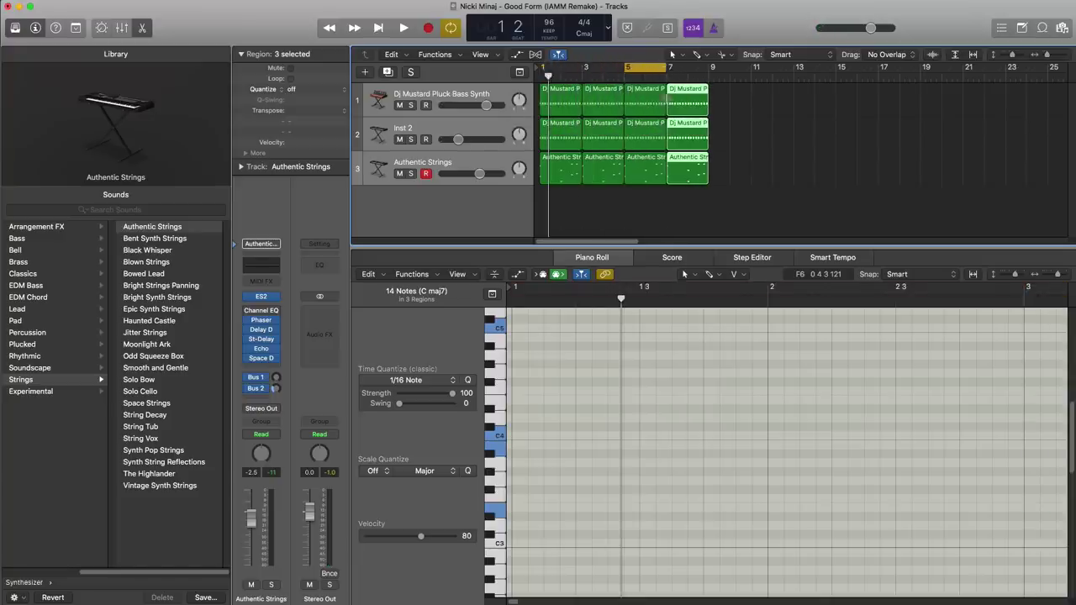
Delete the Authentic Strings region at bar 7
click(682, 172)
key(Delete)
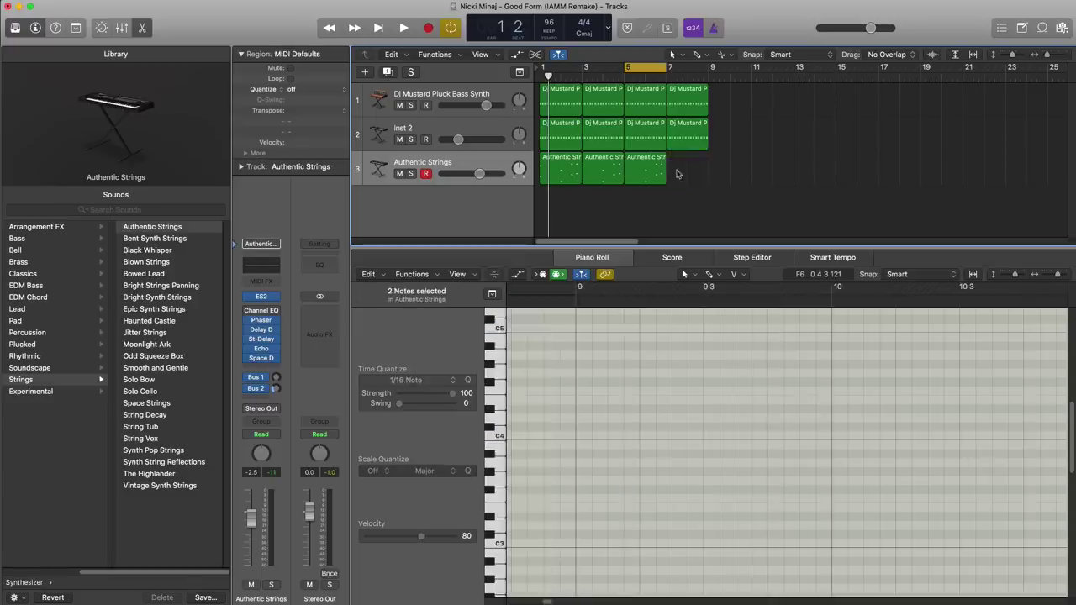
click(646, 170)
key(Delete)
key(super+z)
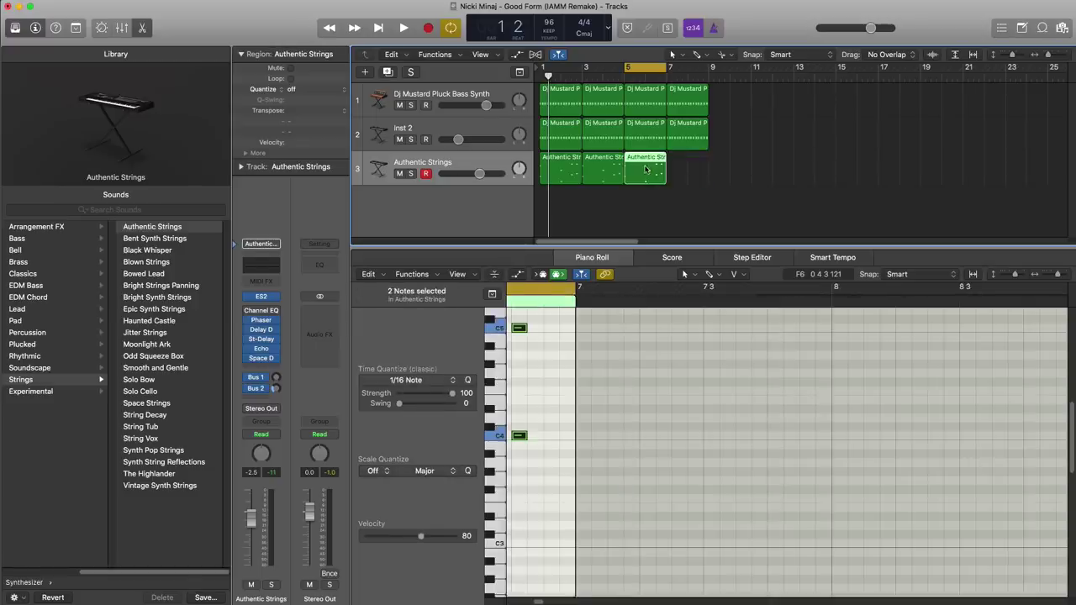
Lower the opening octave notes of the bar 5 strings region to F4 and F3, and copy that region to bar 7
key(shift+space)
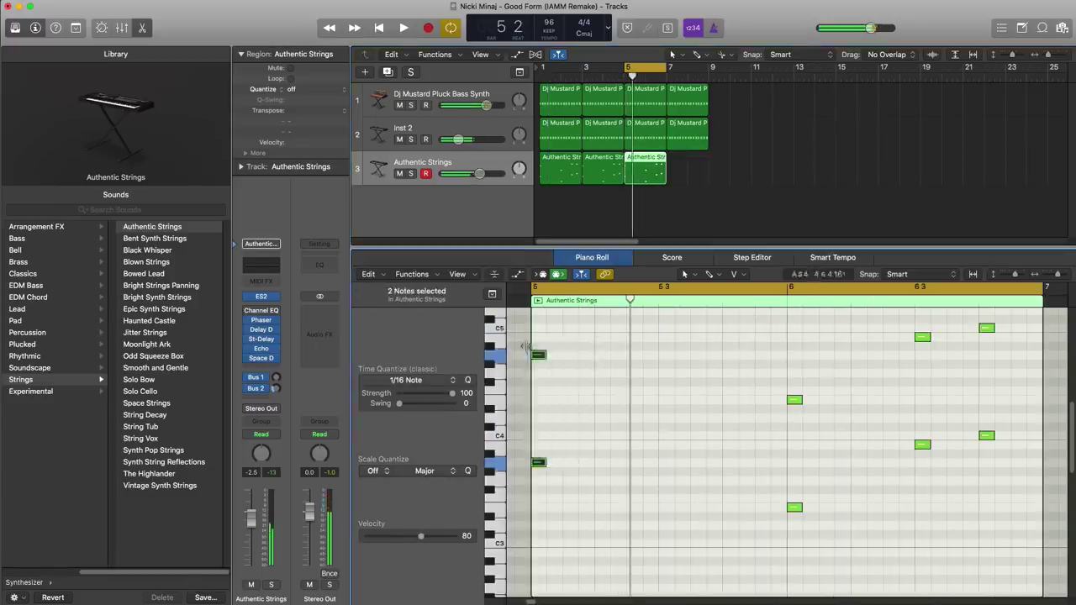
drag(539, 360, 539, 396)
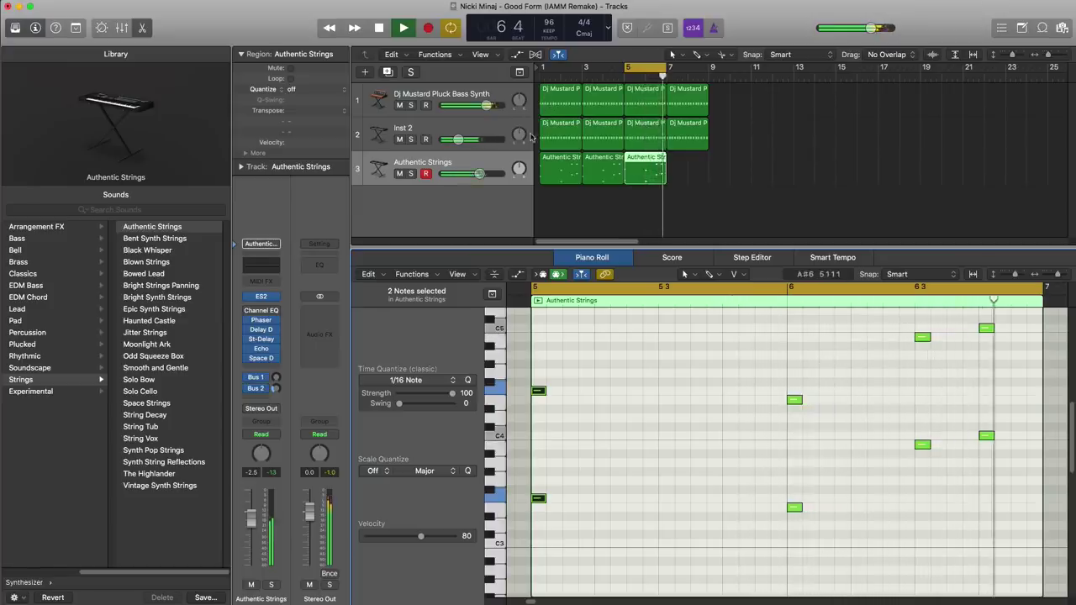
key(space)
click(592, 171)
drag(643, 176, 684, 176)
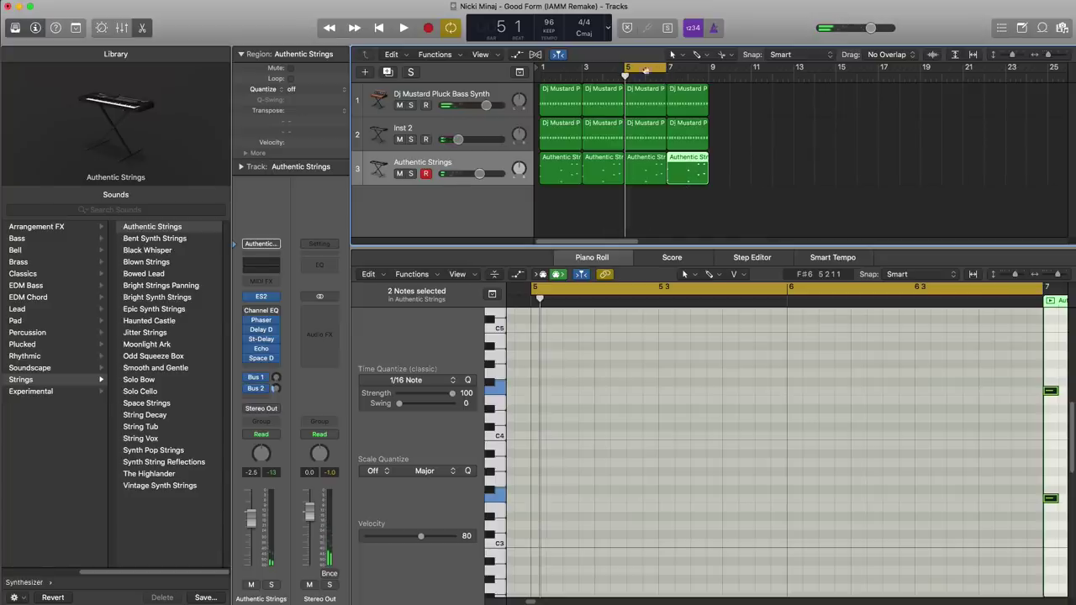
Play the arrangement with the cycle covering bars 3–7, and set the cycle range to bars 5–9
drag(586, 72, 629, 209)
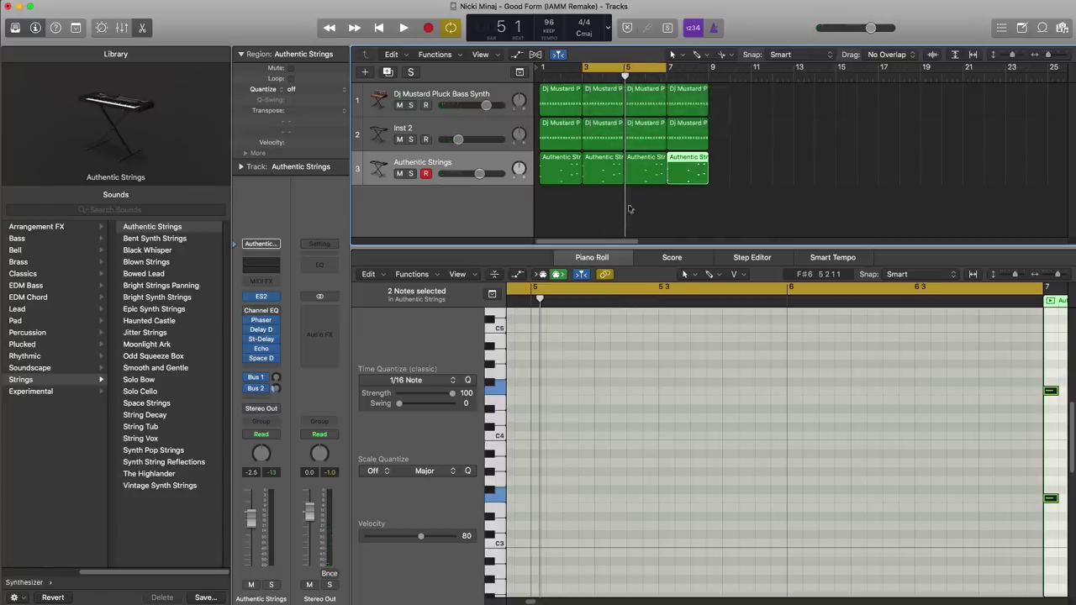
key(space)
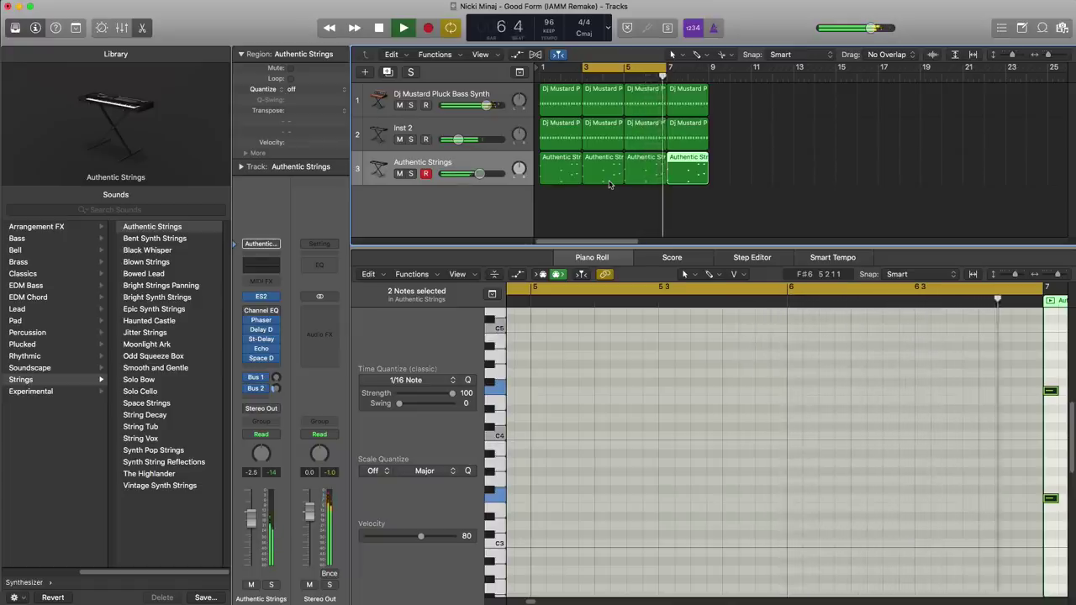
key(space)
click(635, 71)
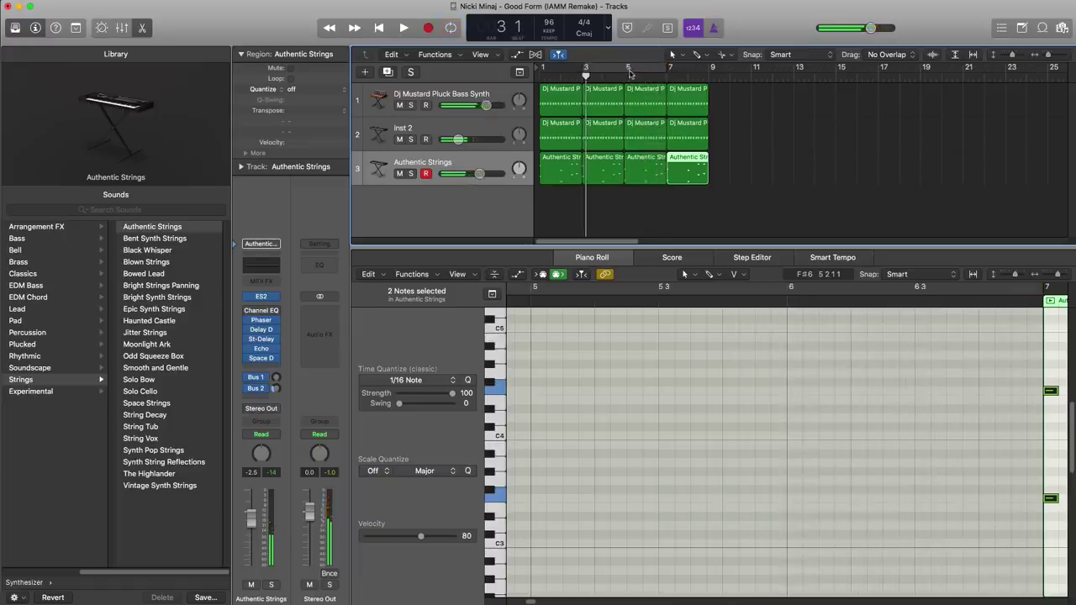
drag(629, 70, 710, 71)
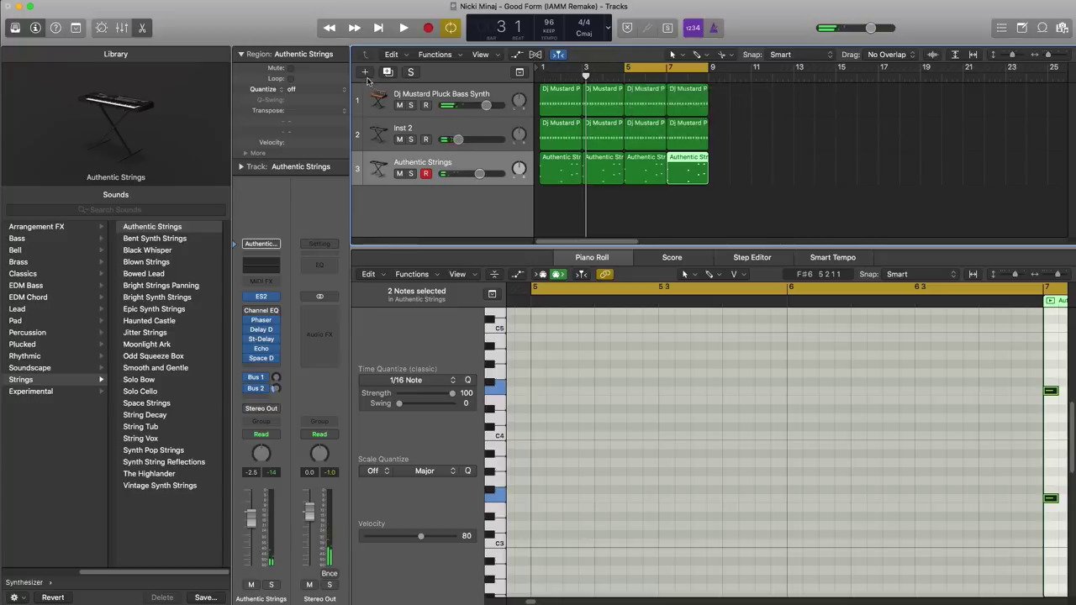
Create a fourth software instrument track and load the EXS24 sampler on it
click(365, 71)
key(Return)
key(x)
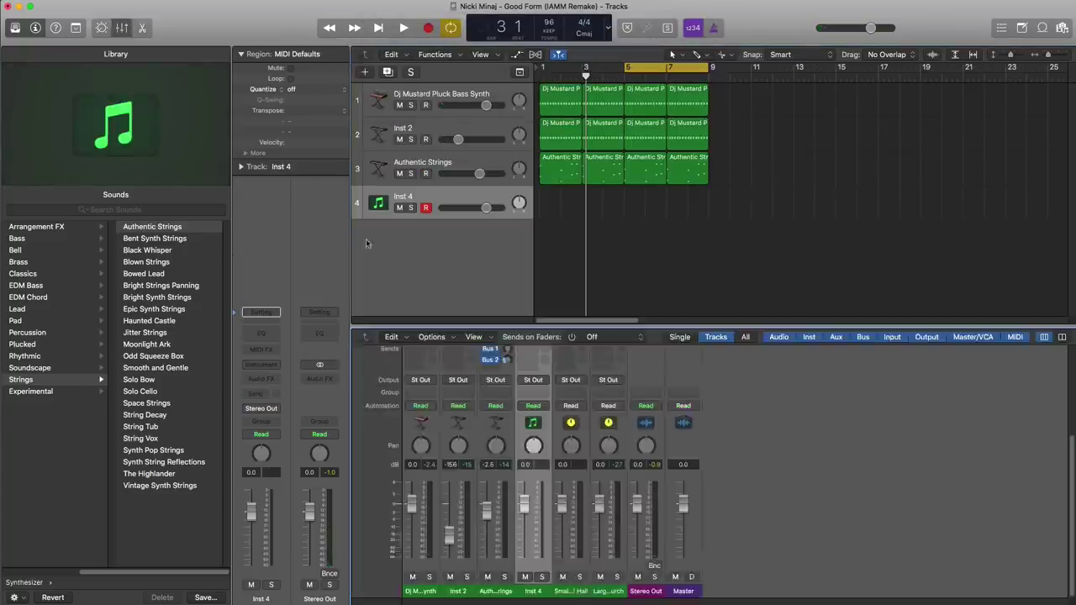
key(x)
click(260, 364)
click(567, 392)
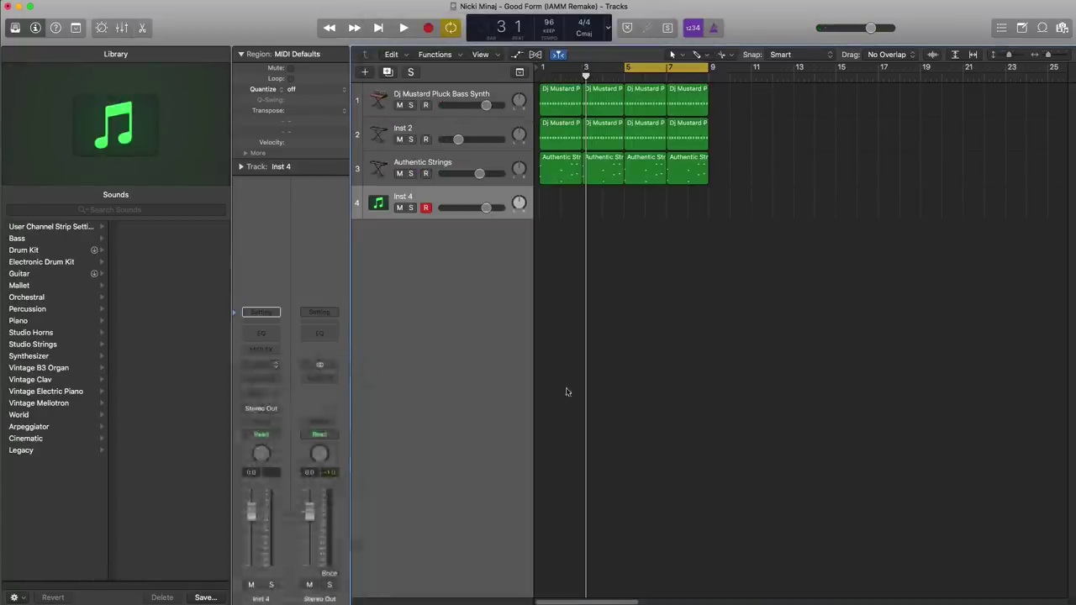
Load the project's good form drum kit into EXS24 and close the sampler window
click(308, 77)
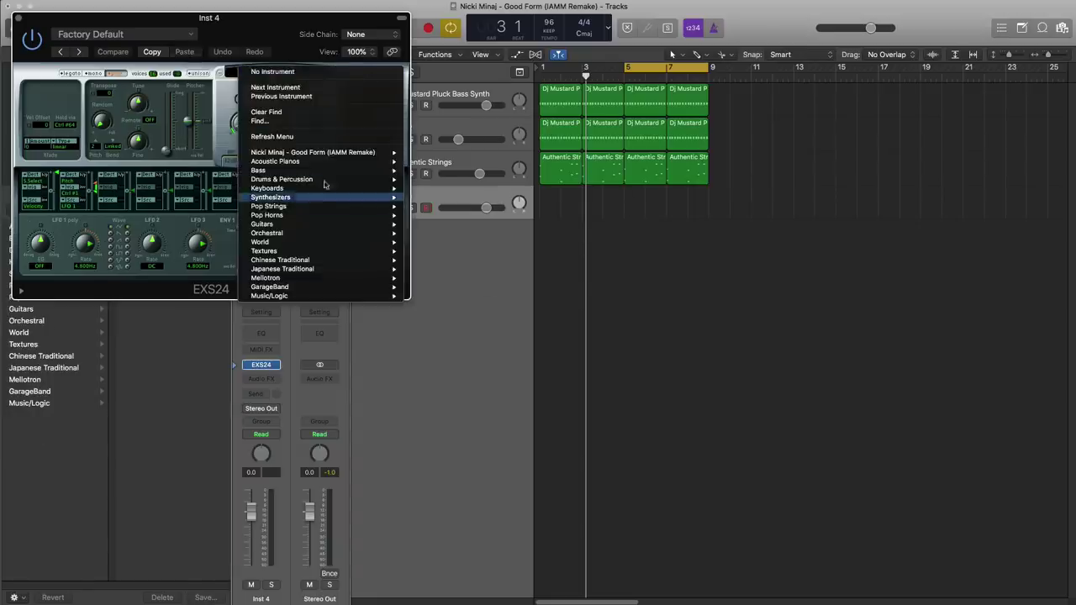
mouse_move(356, 156)
click(438, 153)
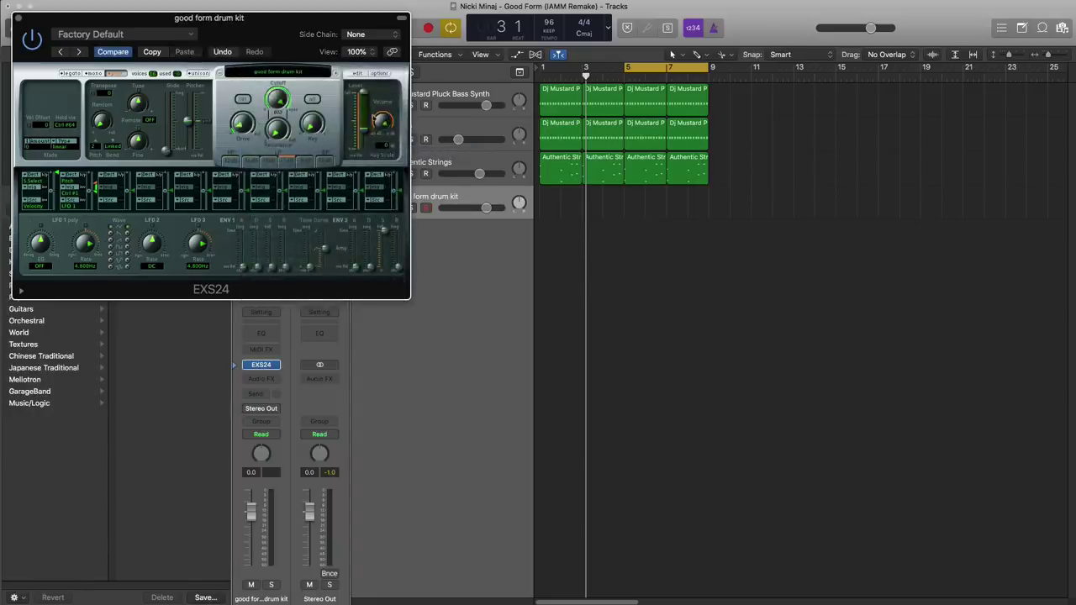
click(20, 18)
Create a two-bar region at bar 5 on the drum kit track and add an F#2 note on the third sixteenth of its first beat
drag(641, 211, 661, 214)
double_click(650, 212)
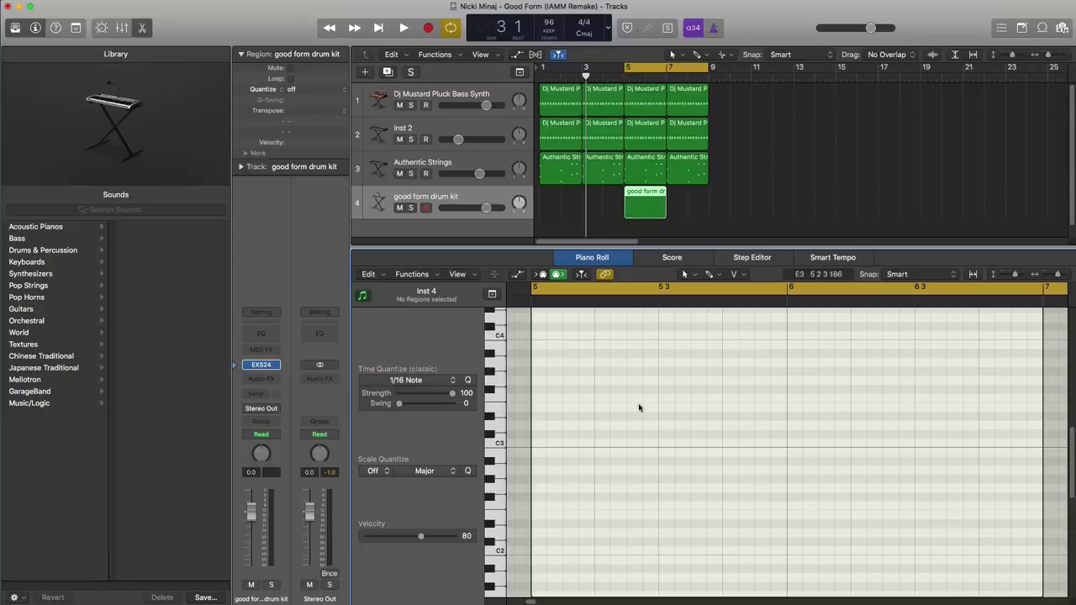
scroll(630, 447, down, 3)
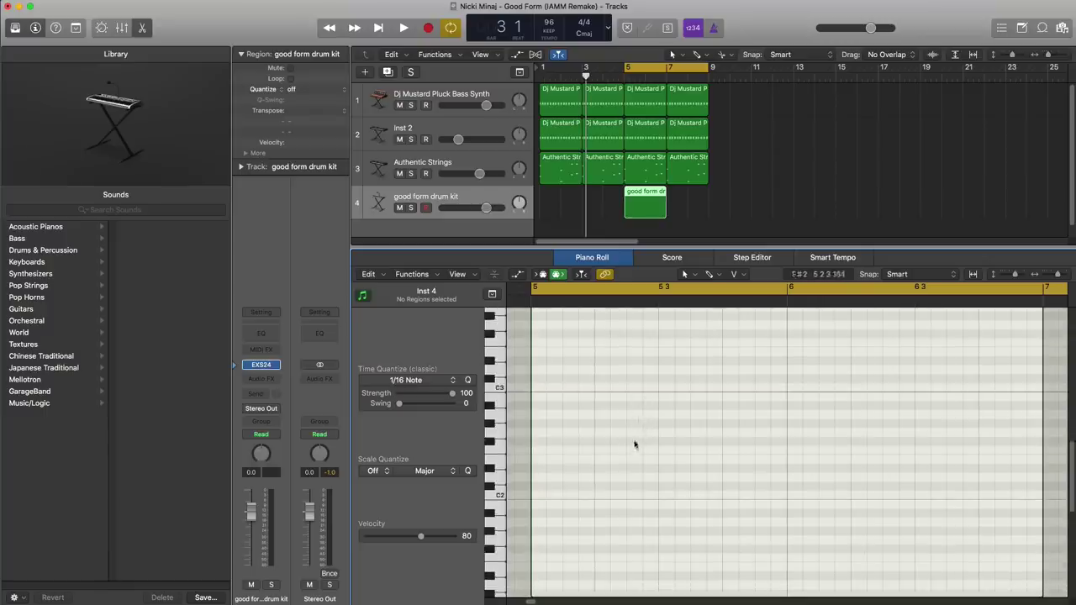
scroll(634, 446, up, 4)
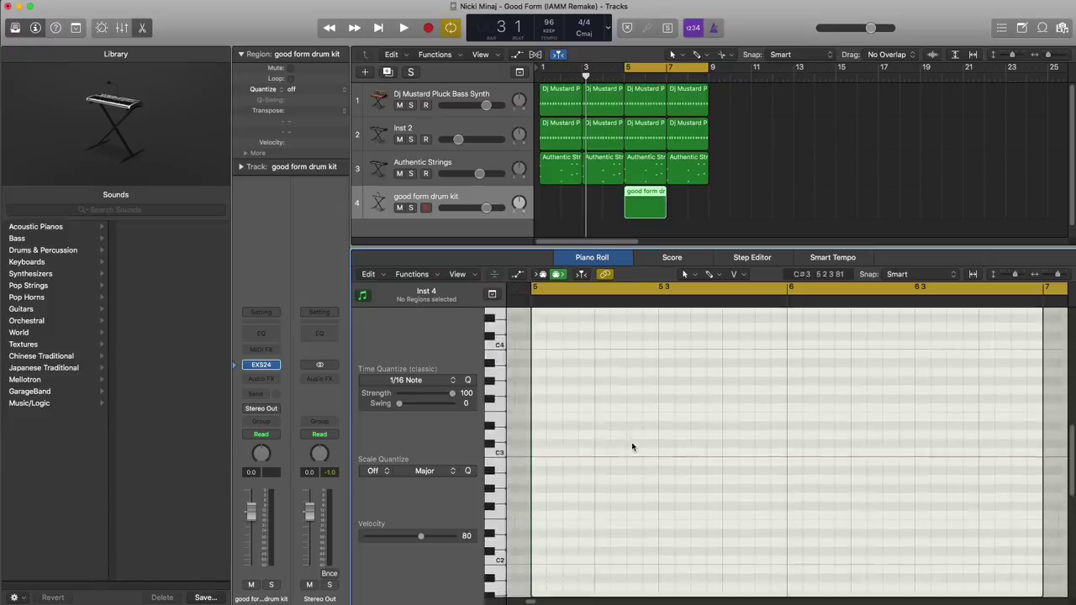
scroll(633, 447, down, 5)
click(568, 425)
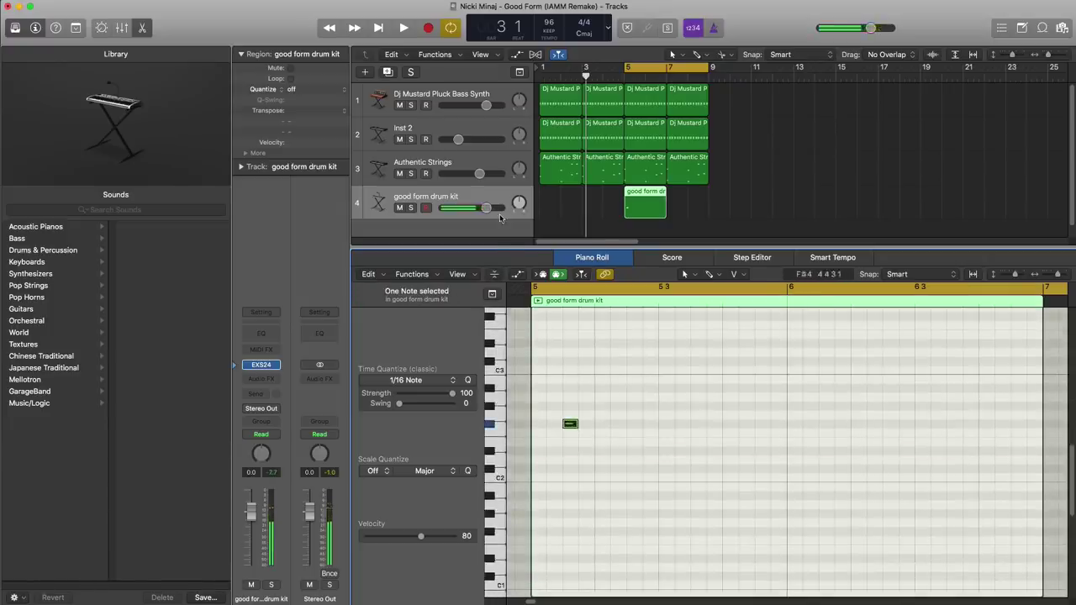
Raise the drum kit track's volume to 4.7 dB while listening, and copy its bar 5 region to bar 7
key(space)
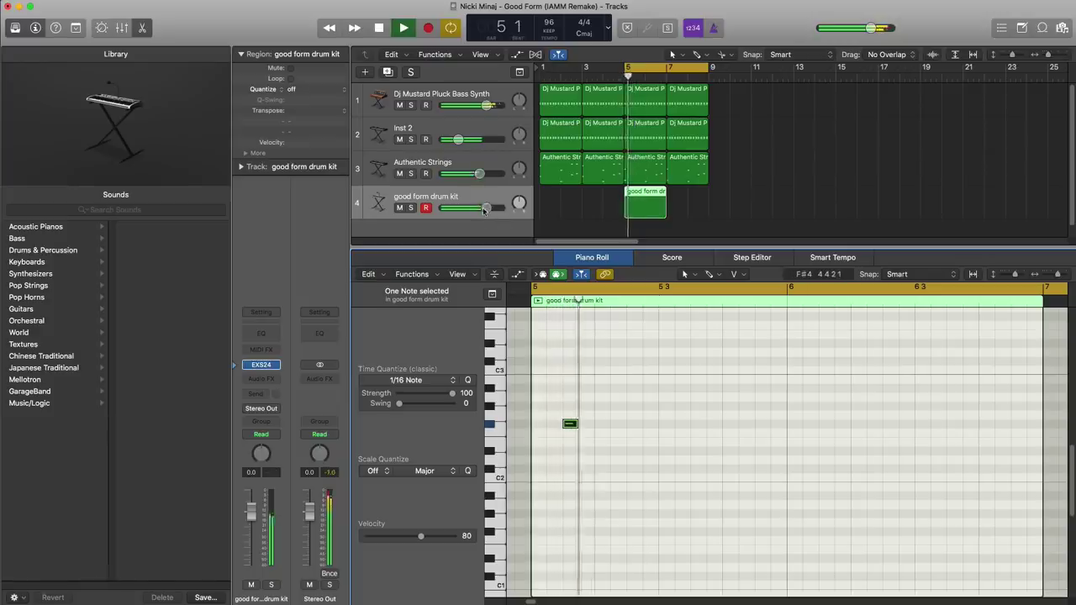
drag(484, 210, 495, 209)
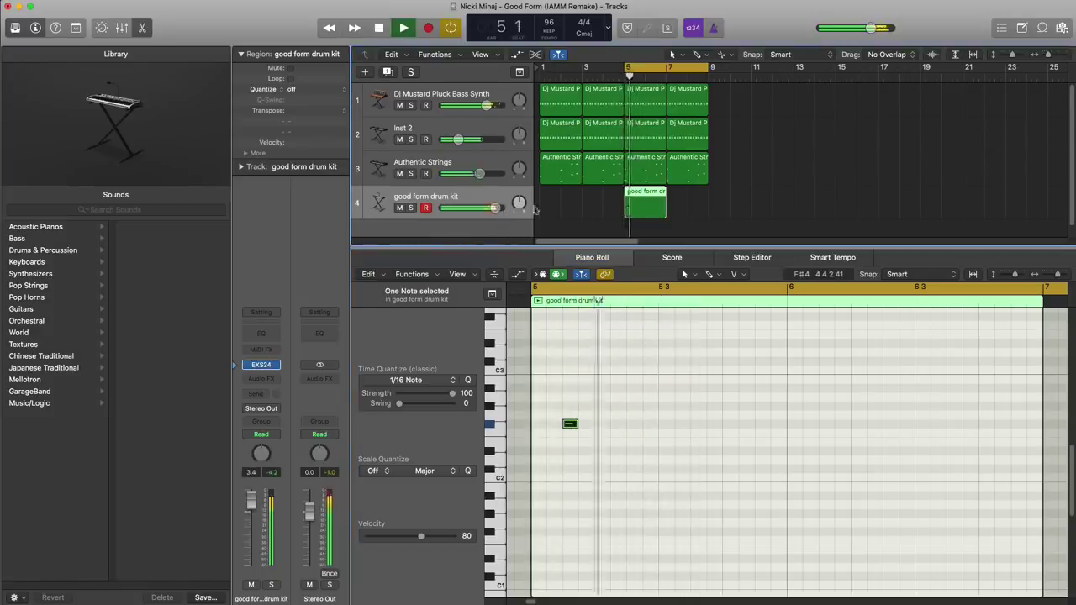
drag(651, 207, 694, 207)
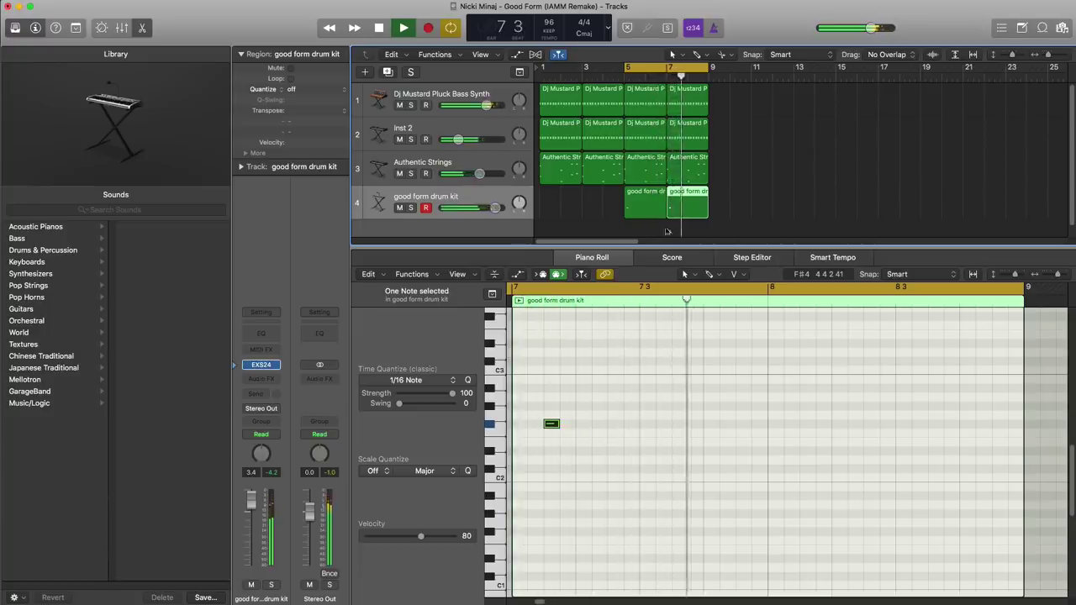
key(space)
key(space)
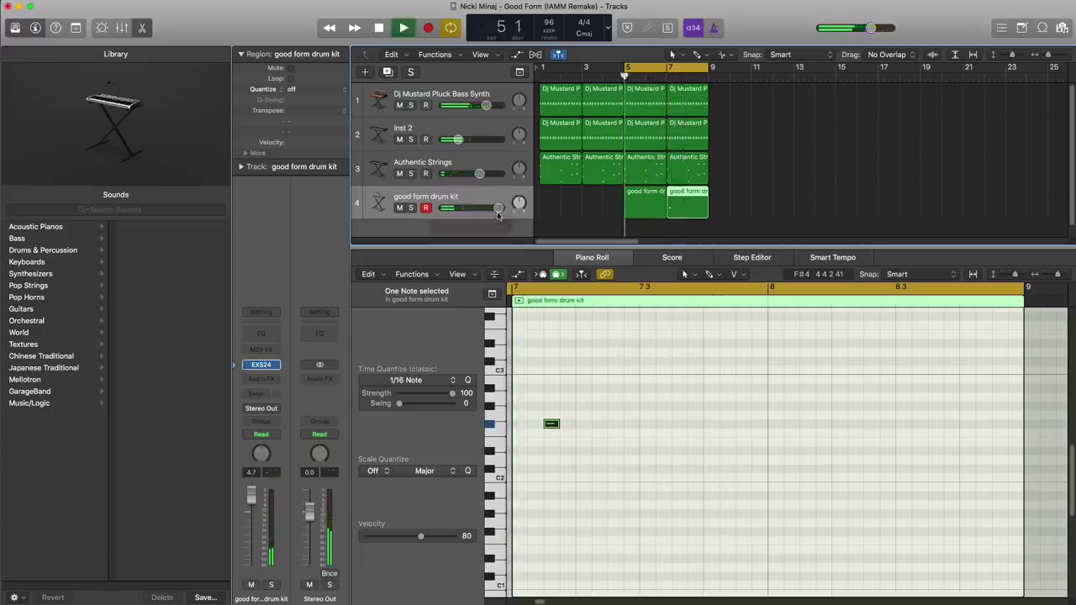
Close the piano roll and zoom the arrangement out horizontally to show more bars
key(e)
ctrl+alt+click(712, 272)
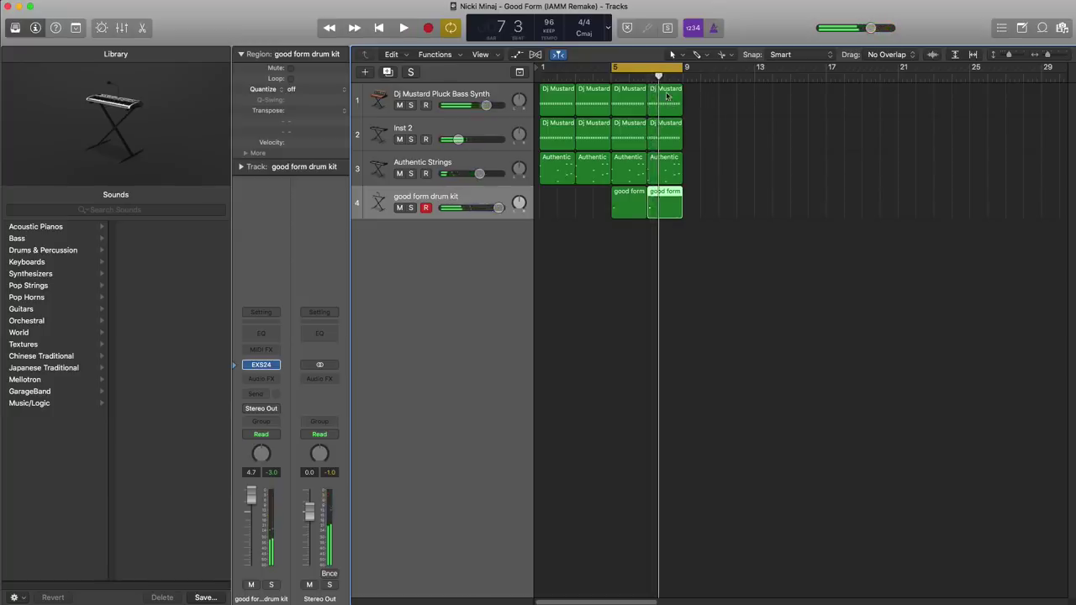
Copy the last two regions of the pluck synth and Inst 2 tracks to bar 9 and set the cycle range to bars 9–13
drag(698, 146, 704, 106)
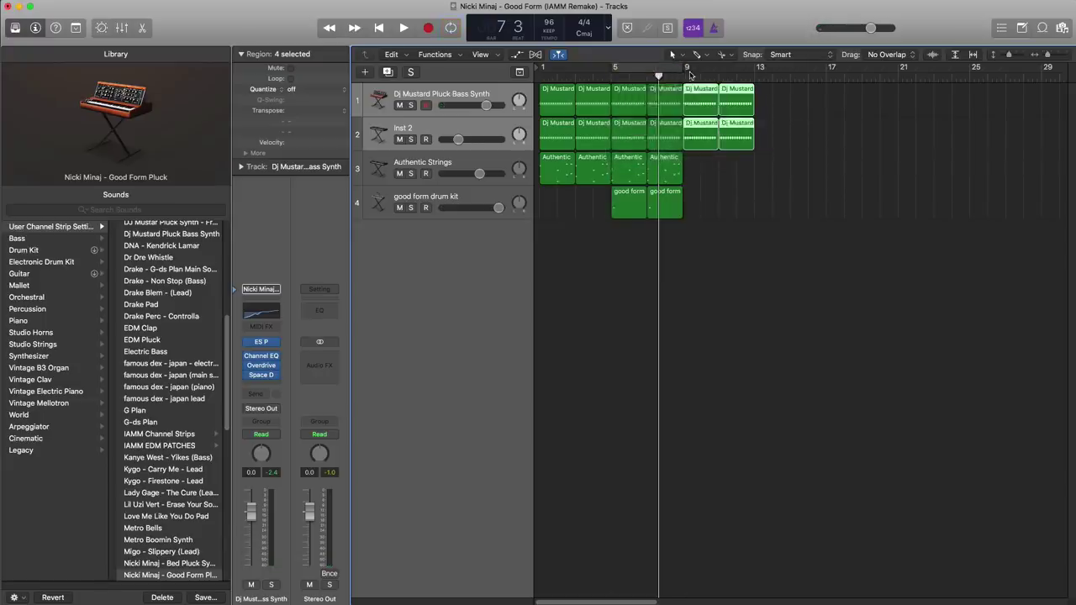
drag(688, 71, 749, 76)
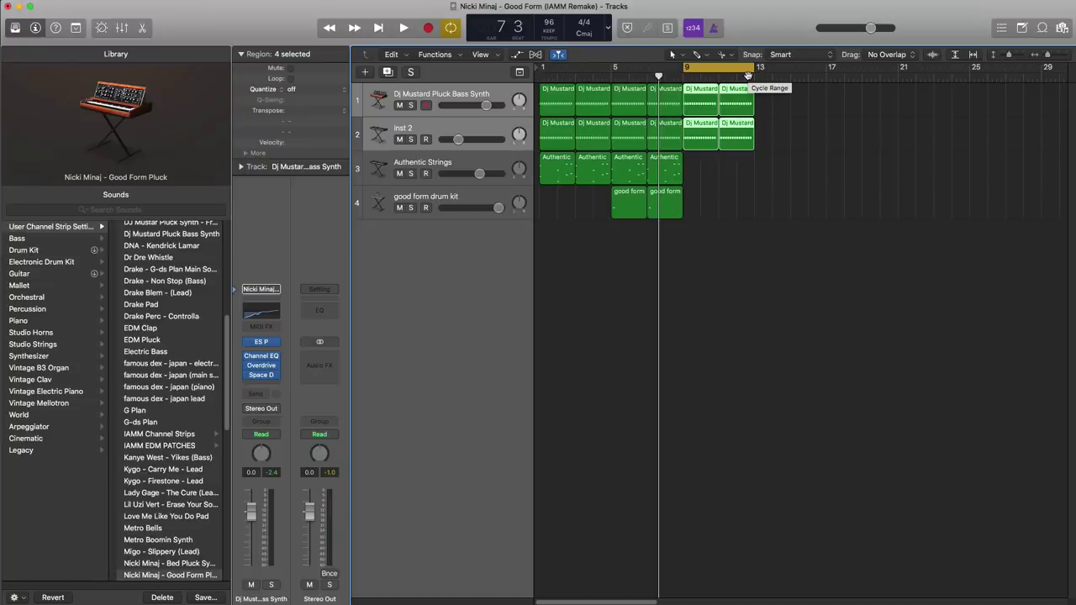
Duplicate the drum kit track and create a four-bar region at bar 9 on the new track
click(513, 192)
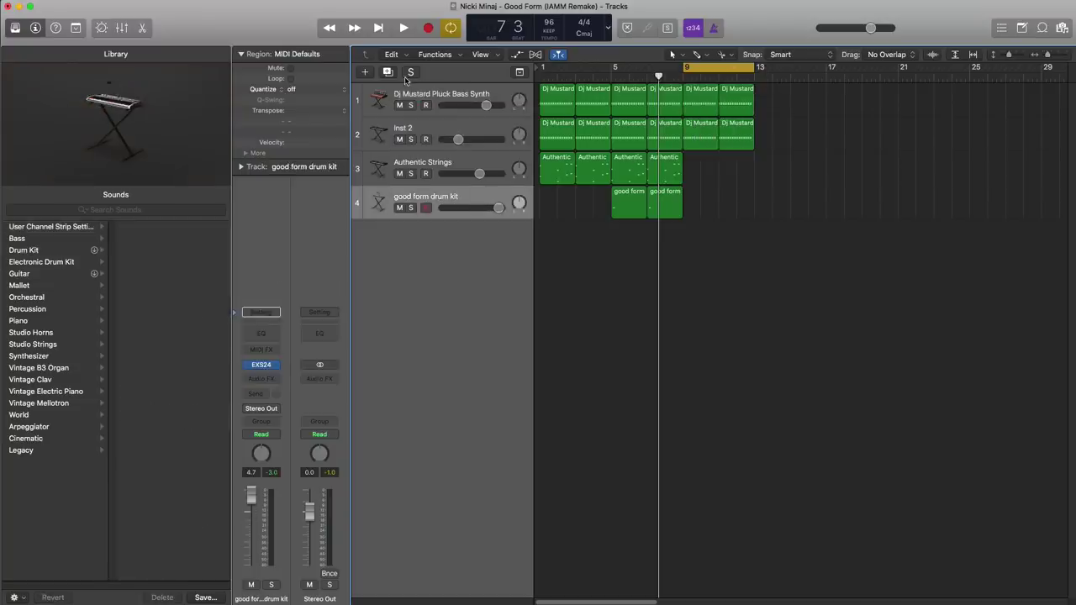
key(super+d)
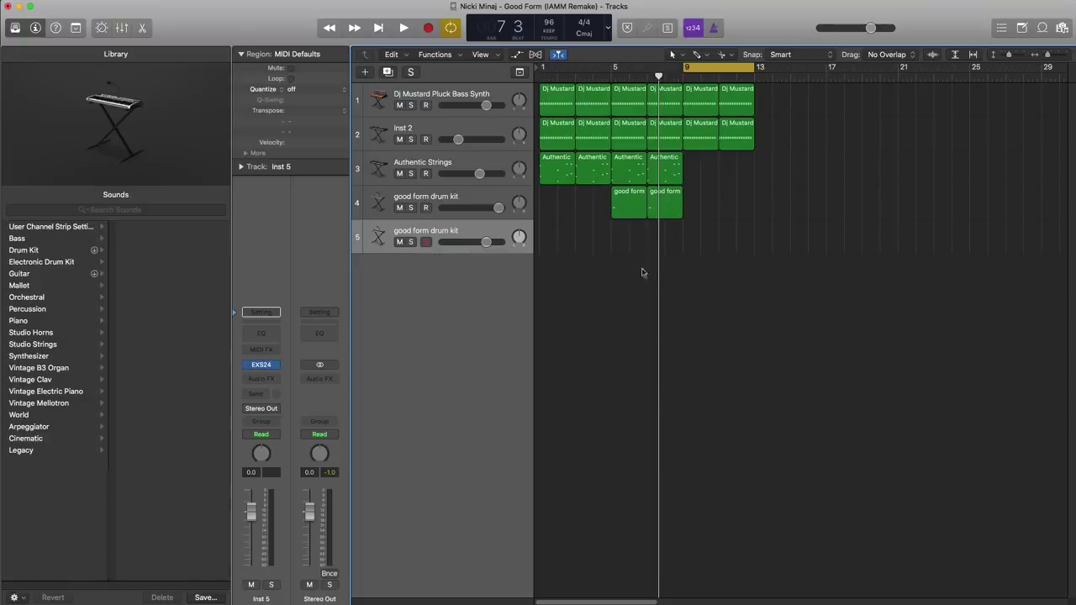
drag(695, 243, 748, 247)
Add a C2 note at the start of the new region and raise the fifth track's volume to 0.7 dB while listening
double_click(749, 248)
click(546, 552)
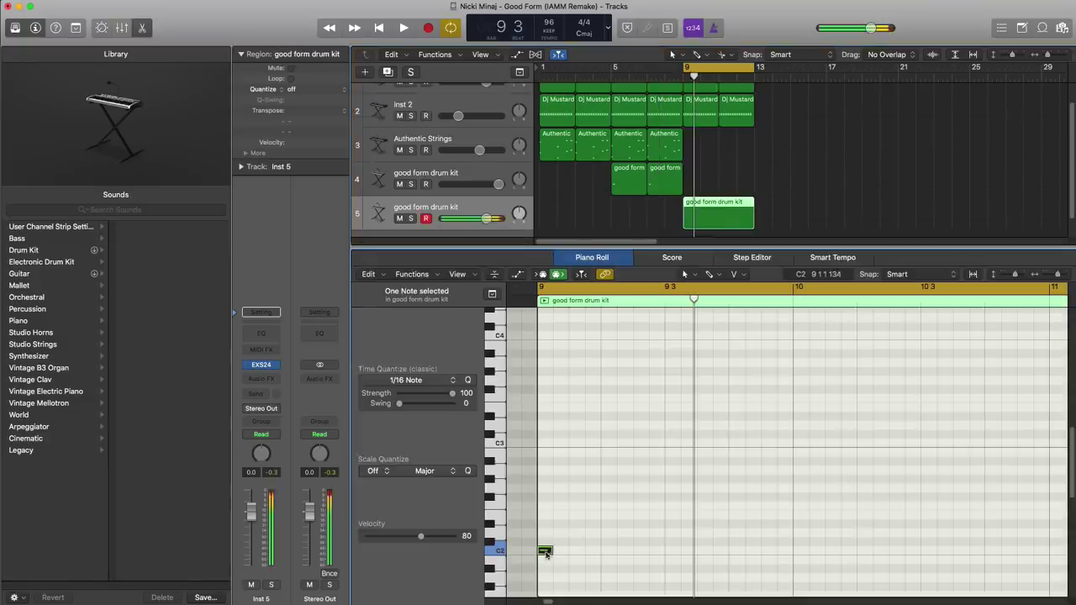
key(space)
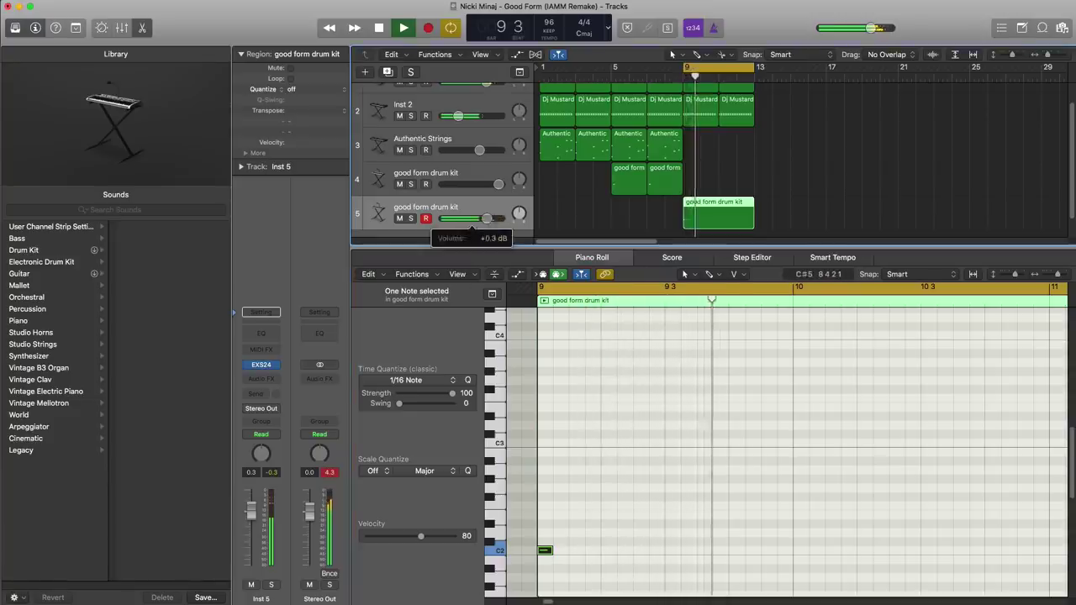
key(space)
Insert a stereo Adaptive Limiter on Stereo Out with 0.0 dB gain and a -0.1 dB out ceiling, and hide its window
click(319, 380)
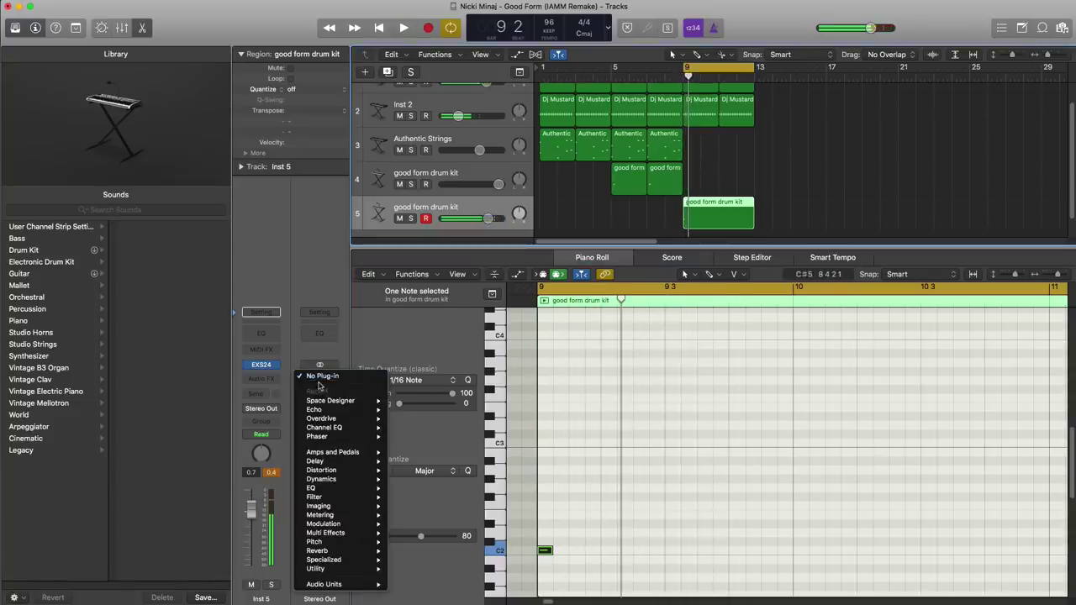
mouse_move(350, 481)
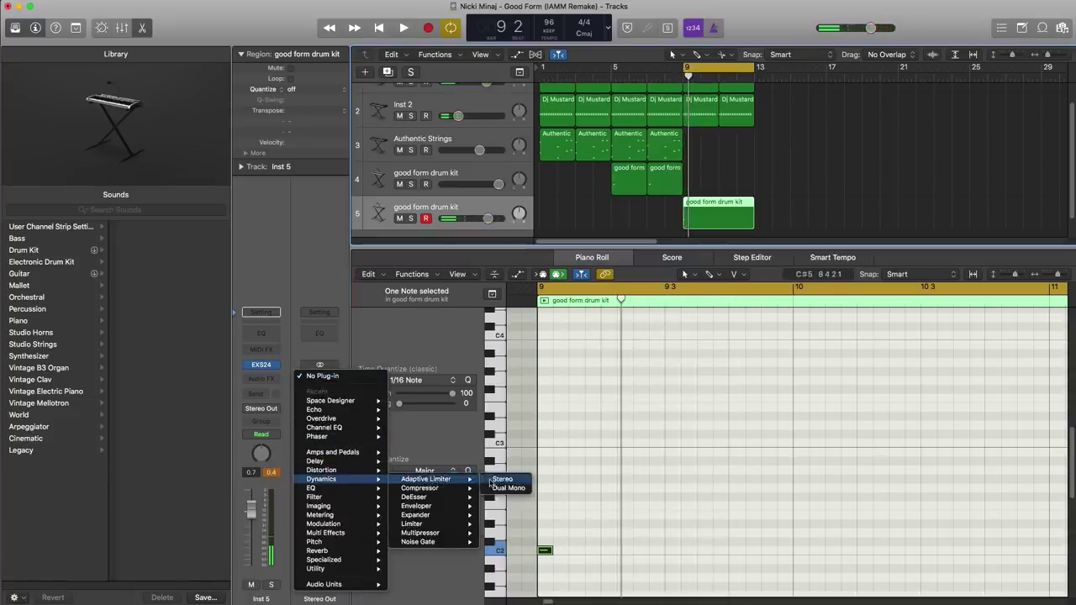
click(498, 479)
drag(284, 126, 283, 127)
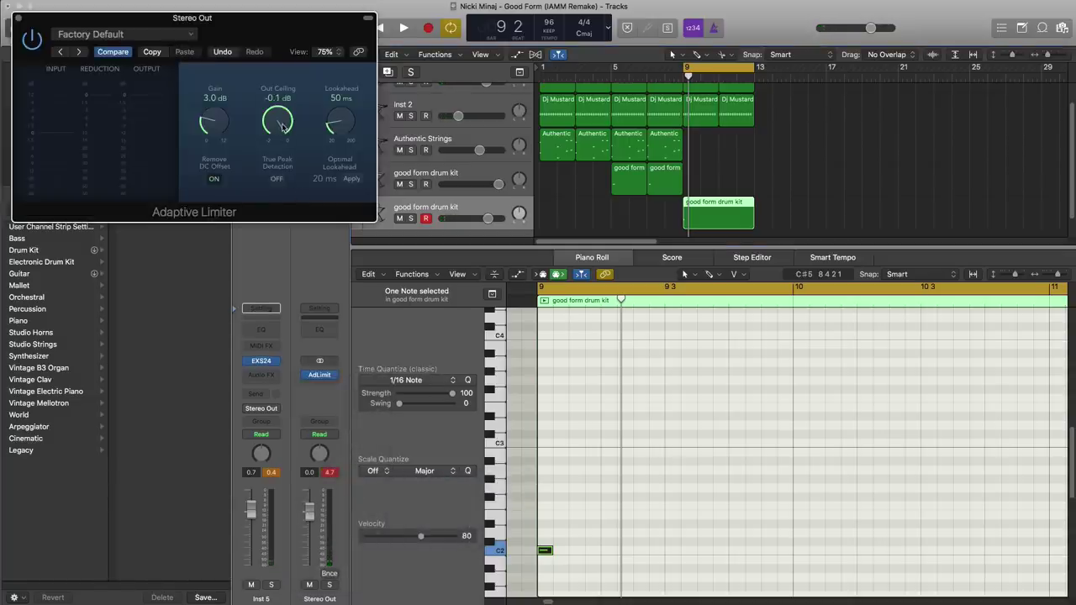
key(space)
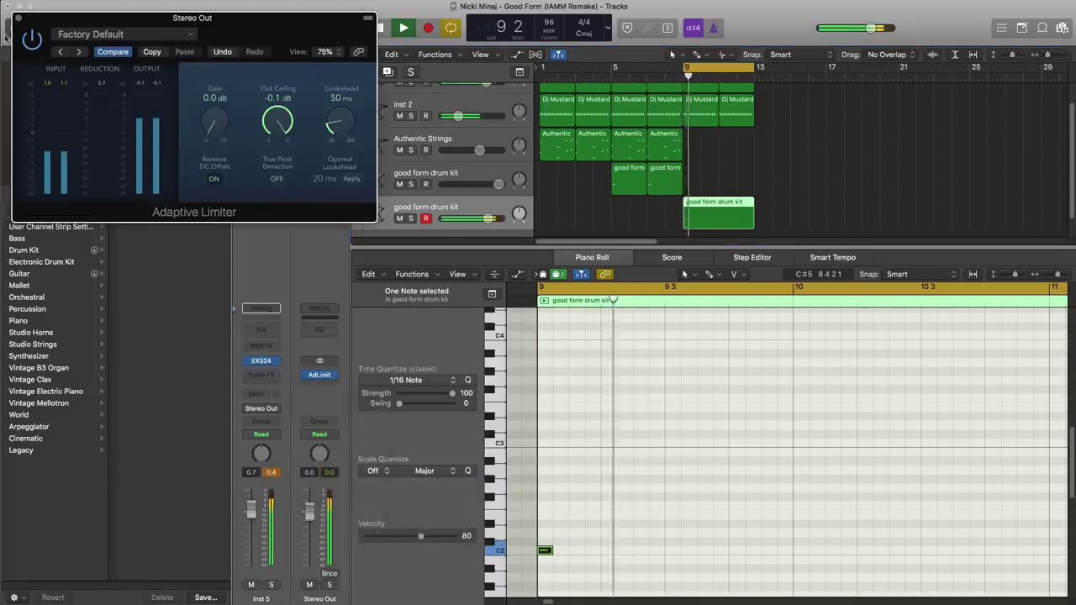
key(v)
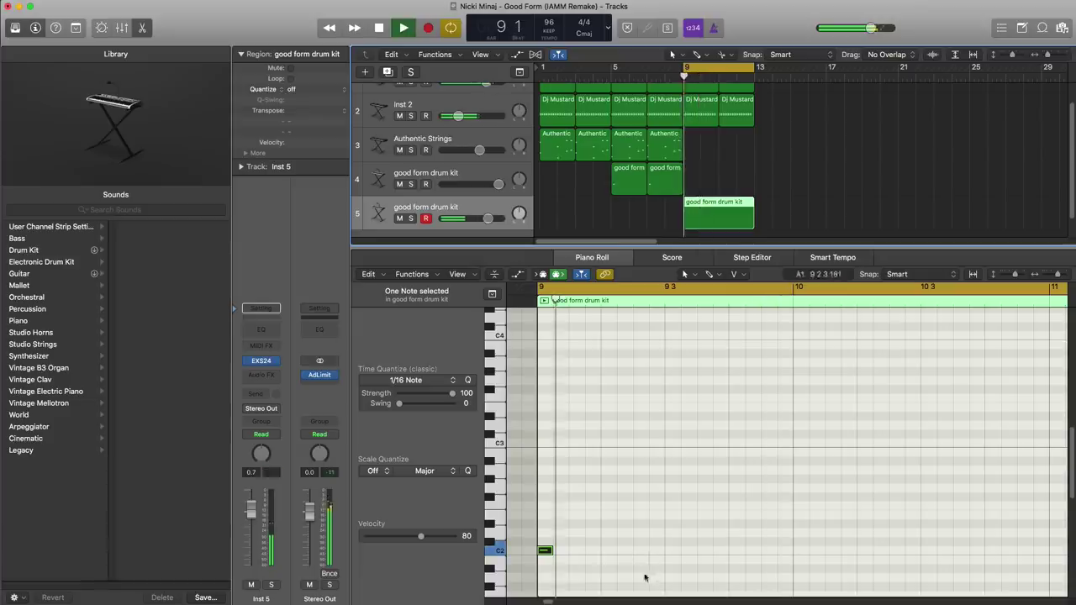
Complete a C2 pattern across bars 9 and 10, adding hits on sixteenths 4, 7 and 11 and repeating the whole bar in bar 10
key(space)
click(592, 551)
key(space)
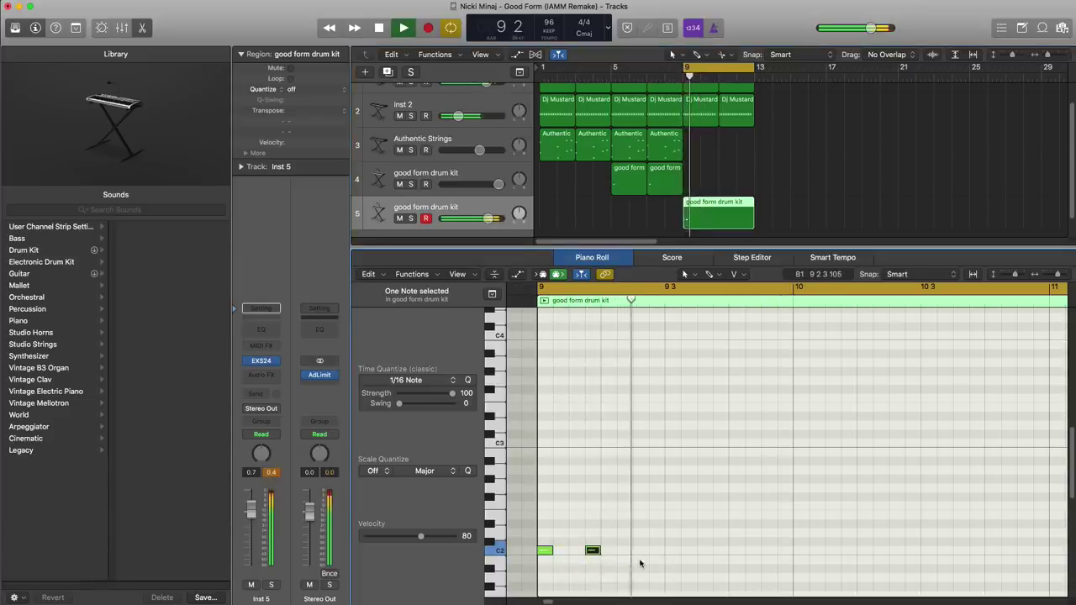
click(705, 553)
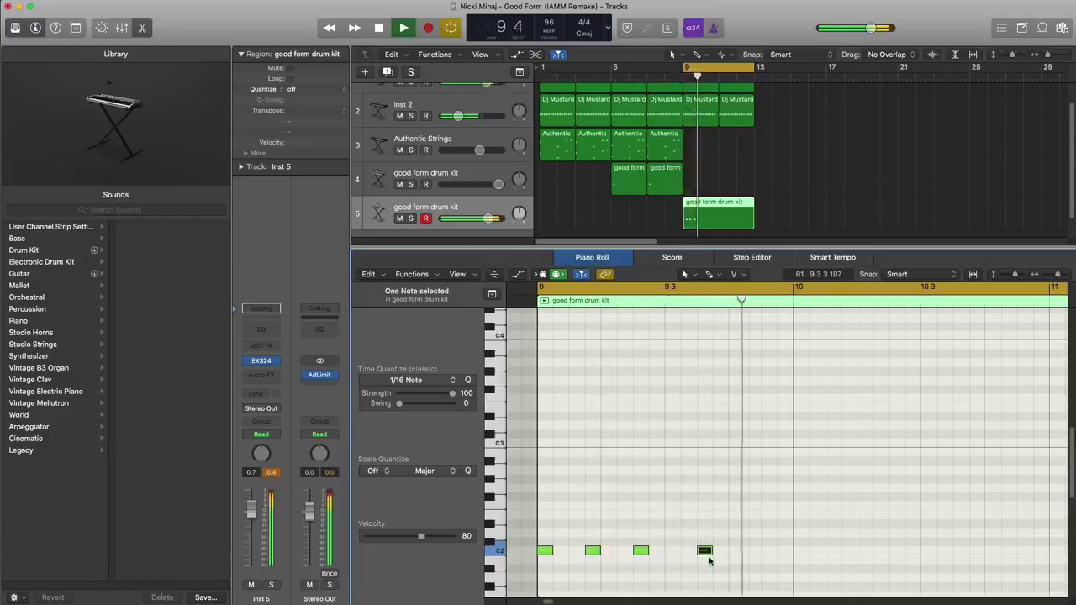
key(space)
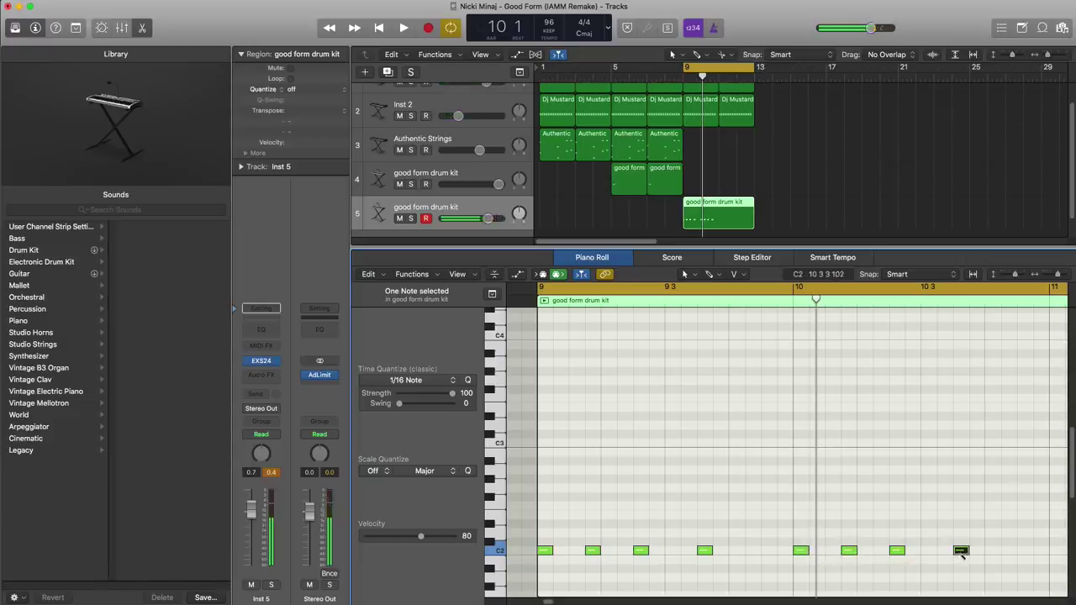
key(space)
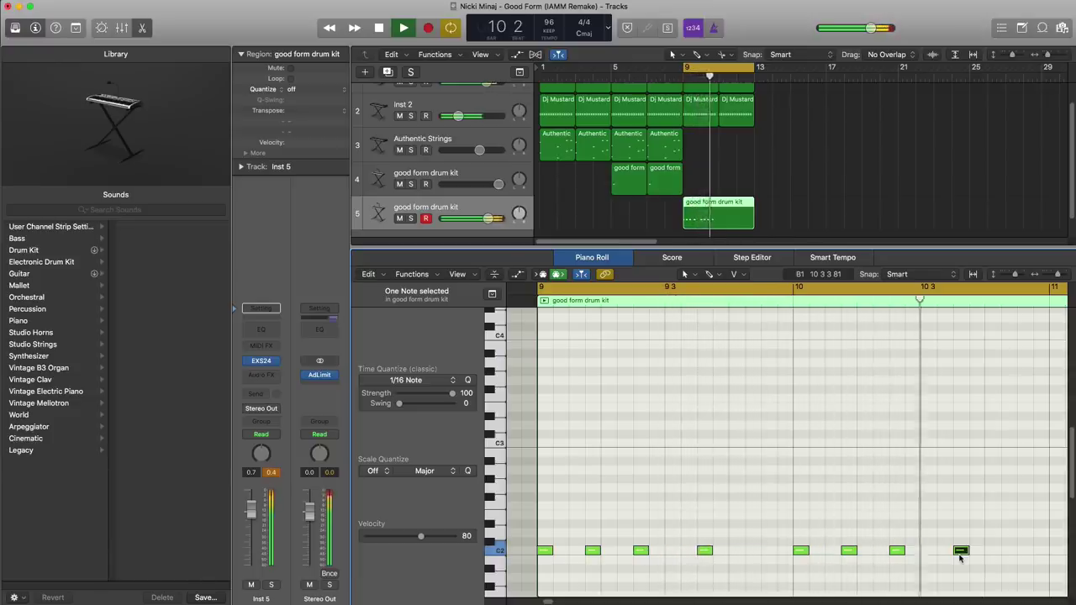
key(space)
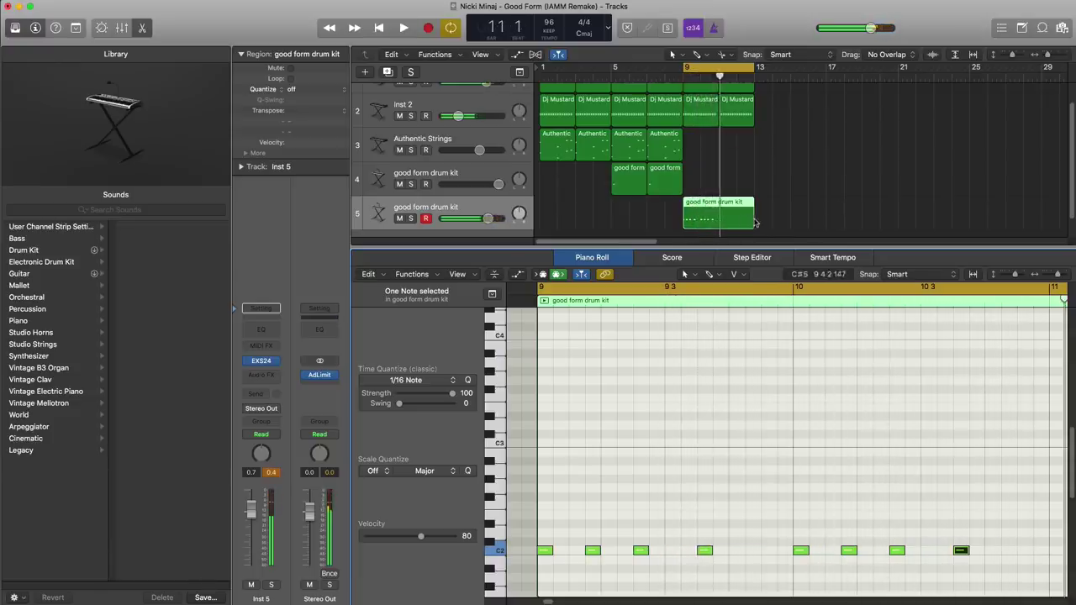
Trim the fifth track's region to two bars and shorten the cycle range to bars 9–11
drag(755, 222, 721, 221)
key(space)
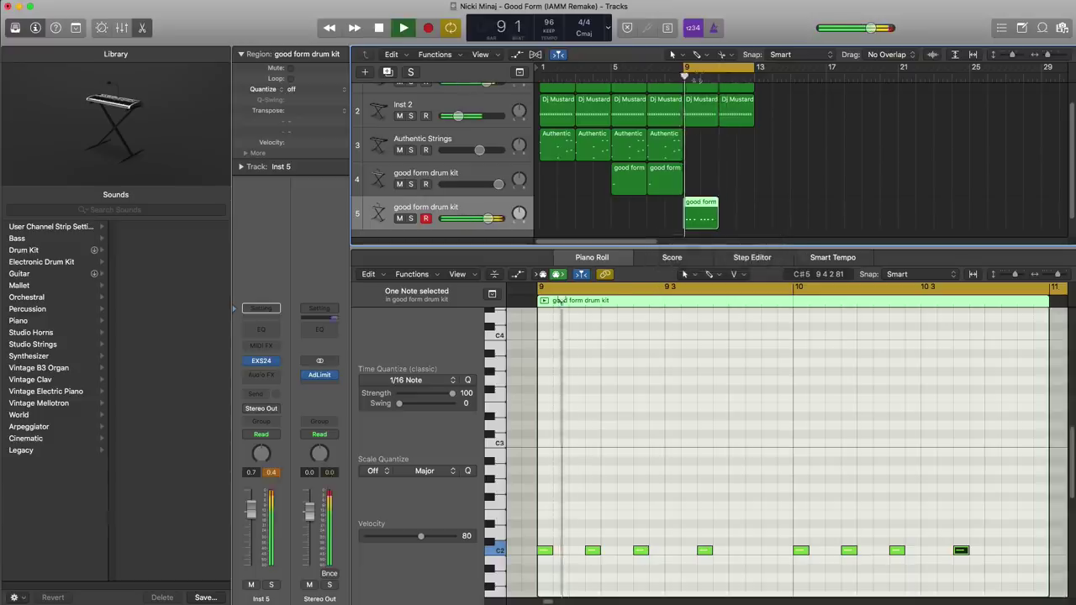
drag(760, 67, 710, 74)
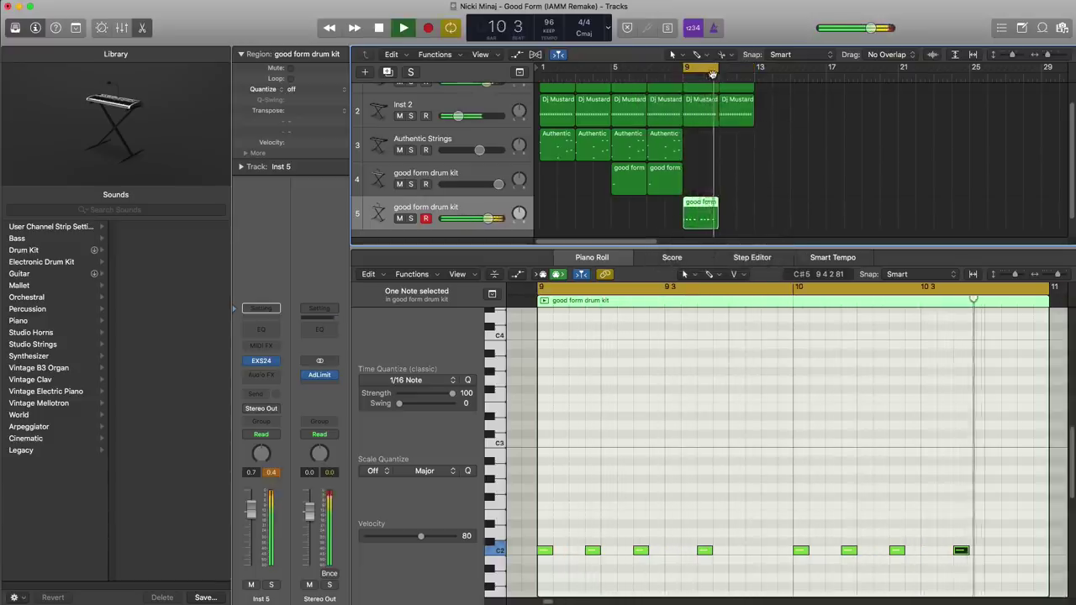
key(space)
Duplicate the drum kit track again and create a two-bar region at bar 9 on the sixth track
scroll(631, 192, down, 2)
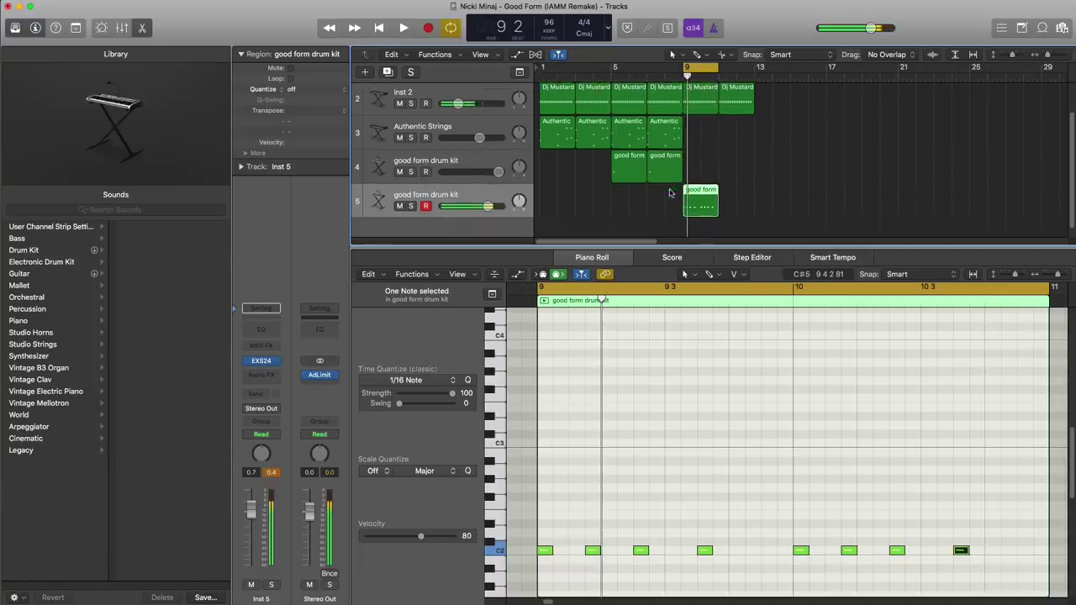
click(387, 73)
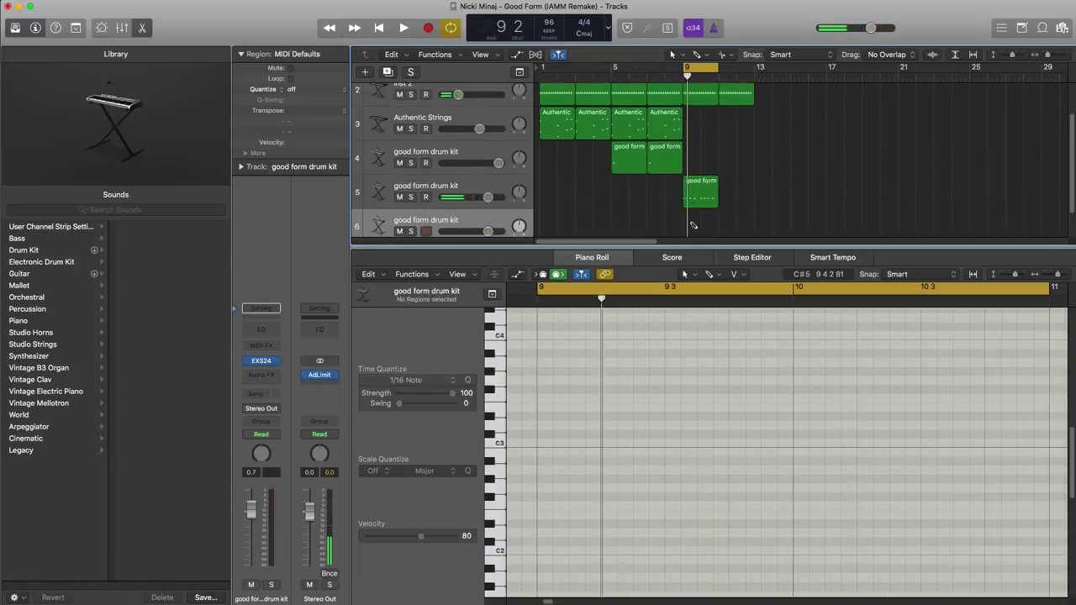
click(693, 226)
drag(695, 229, 720, 229)
key(space)
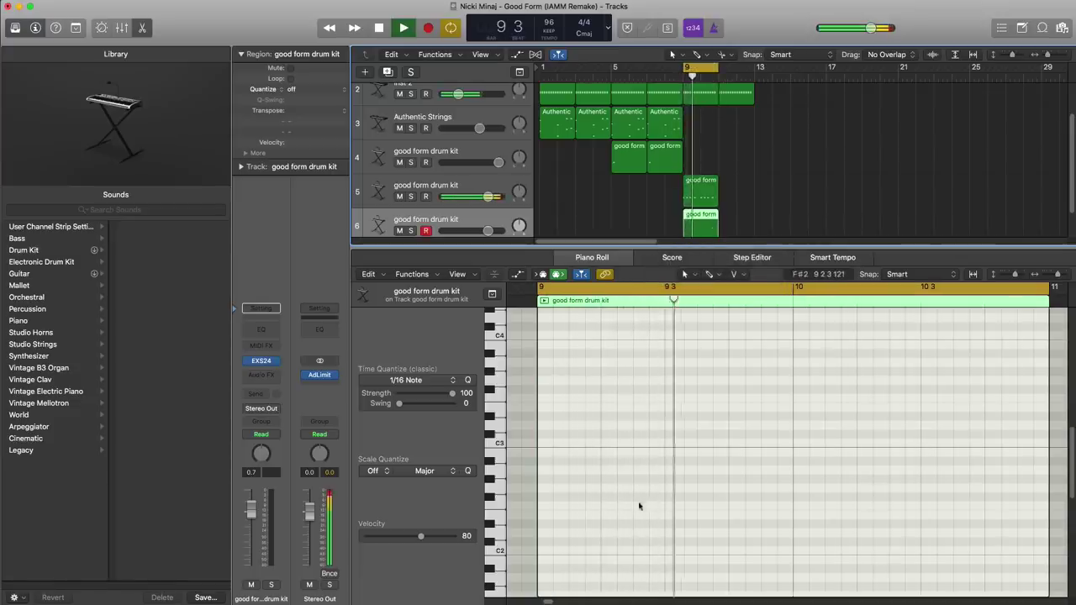
Add C#2 notes on beats 2 and 4 of bars 9 and 10 in the sixth track's region
key(space)
scroll(630, 505, down, 4)
scroll(610, 488, up, 1)
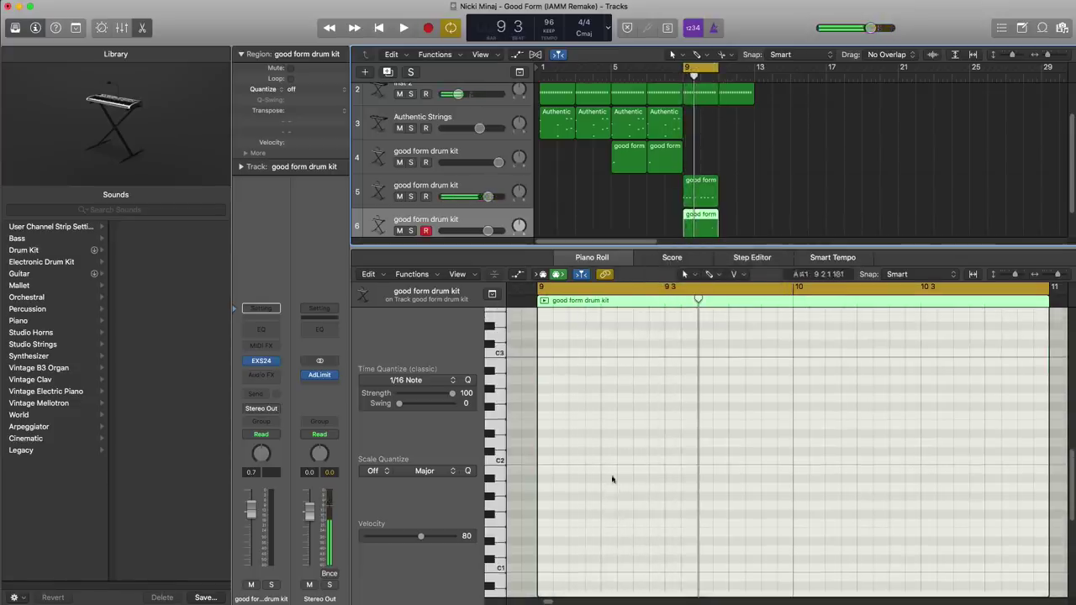
click(577, 453)
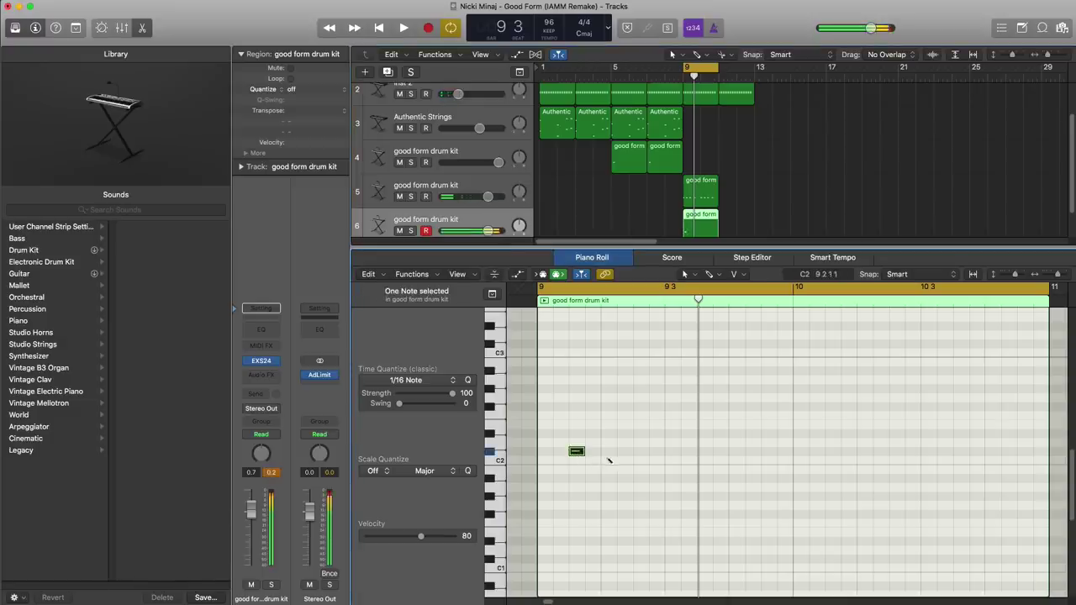
key(Delete)
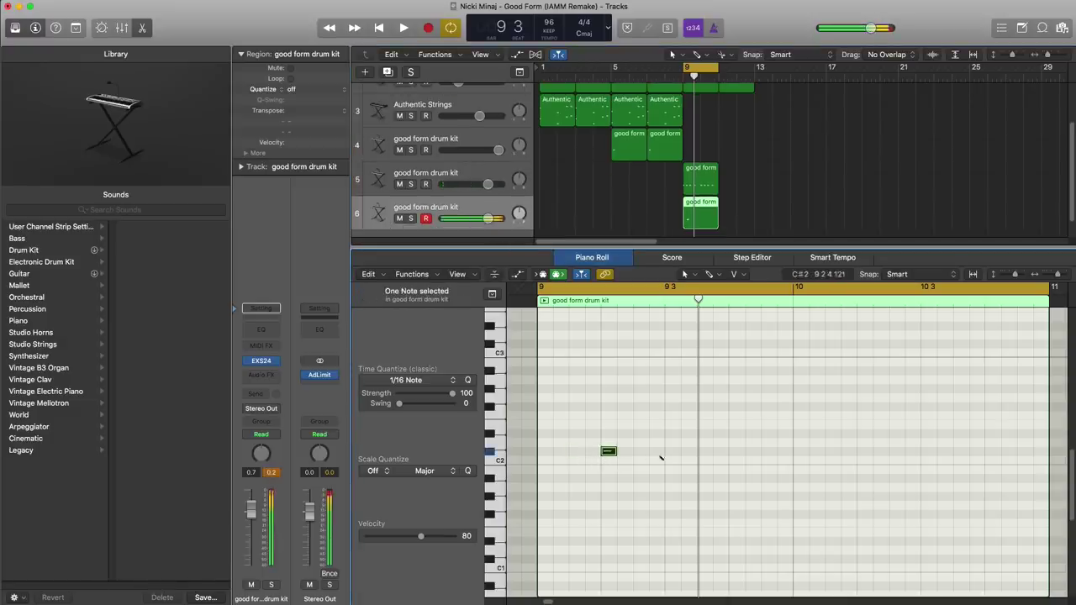
click(733, 455)
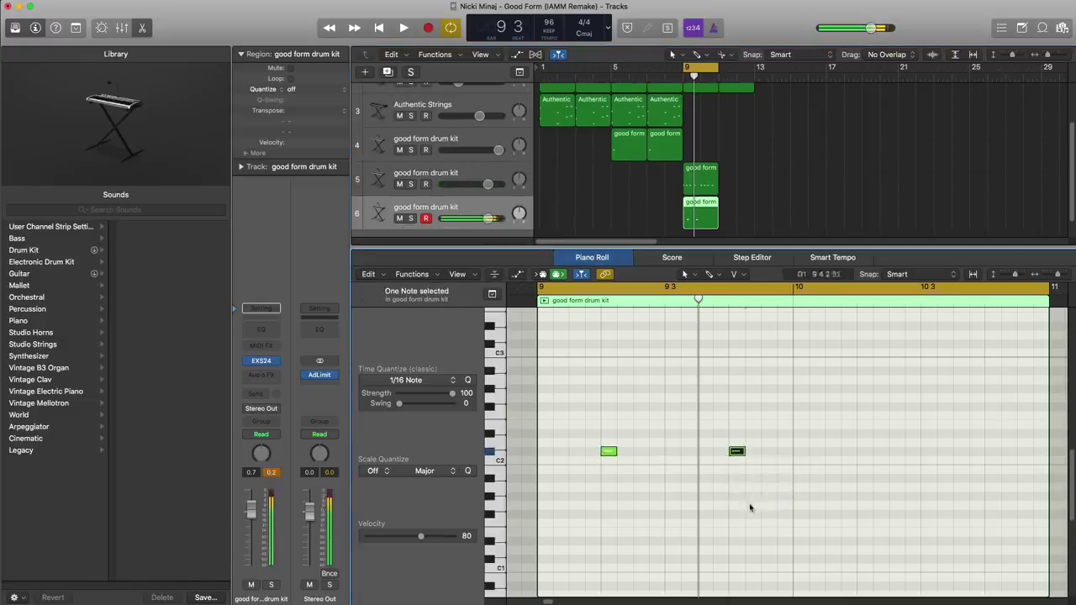
key(space)
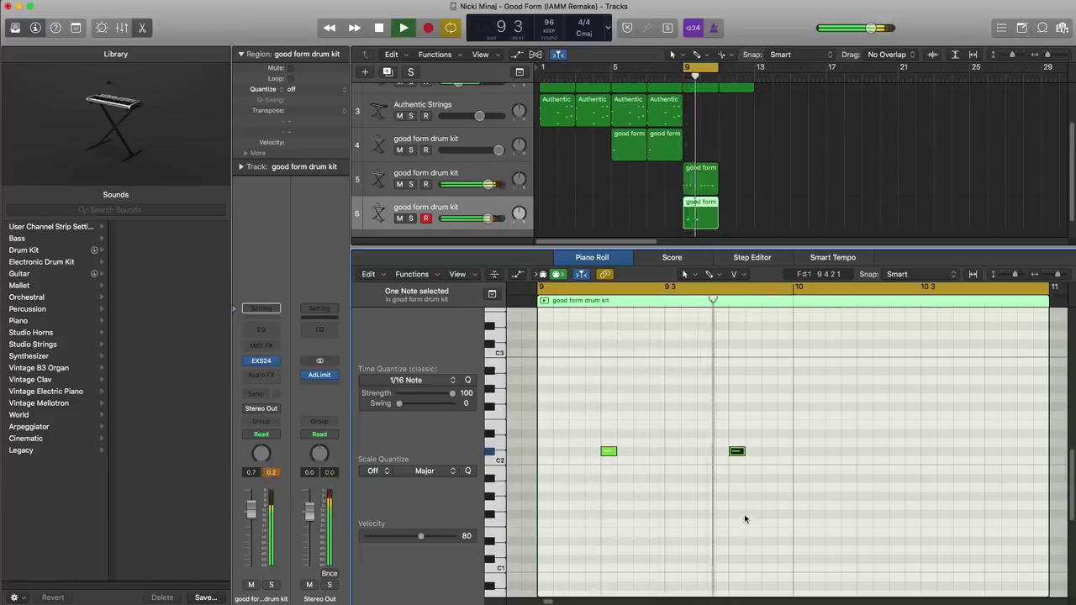
click(865, 453)
click(993, 453)
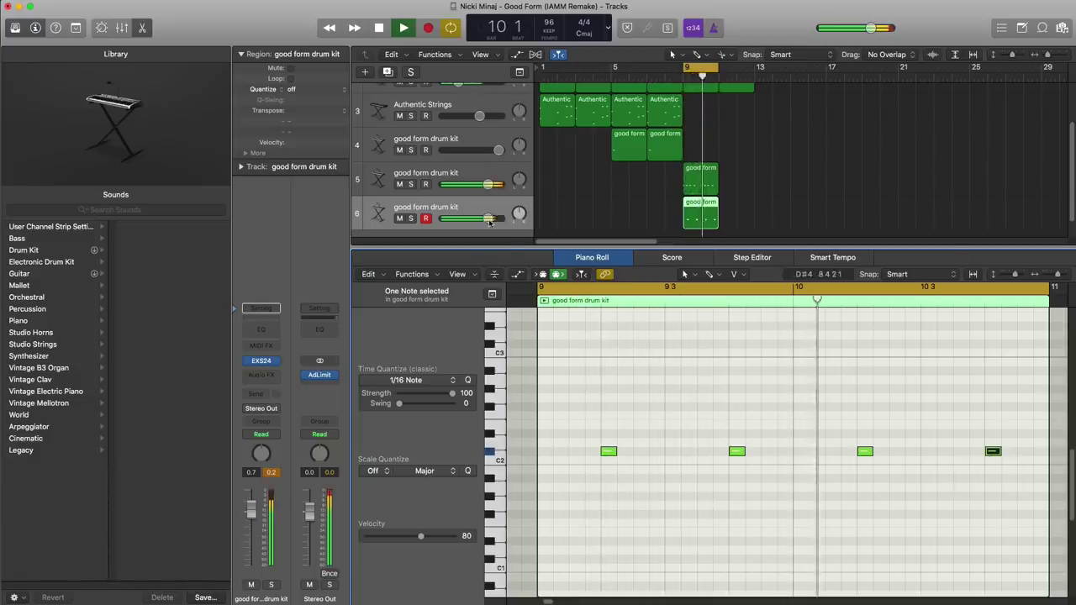
Lower the sixth track's volume to -1.3 dB during playback
drag(488, 219, 482, 223)
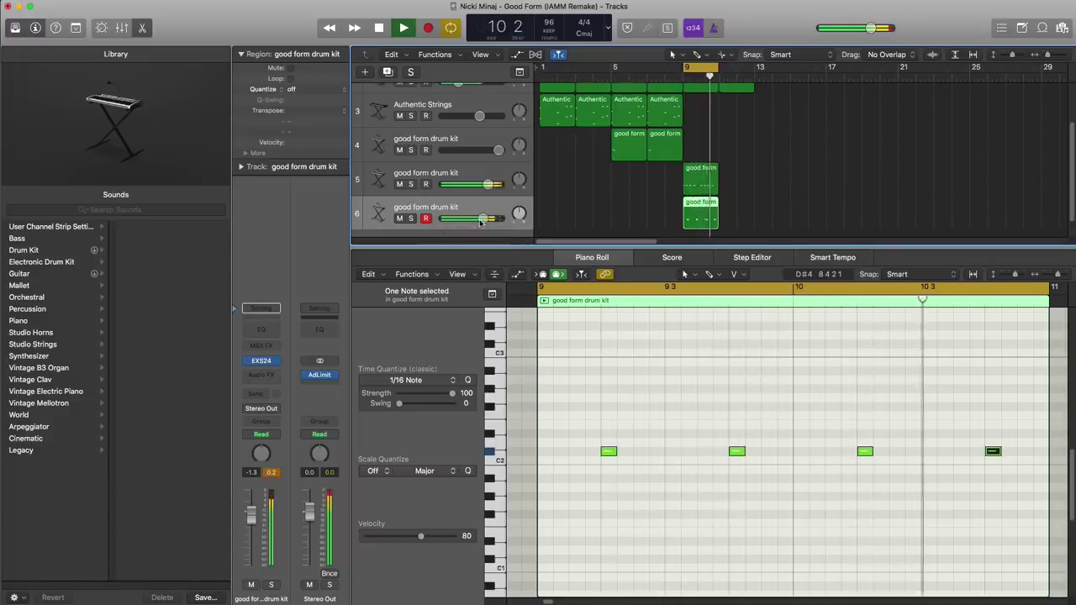
key(space)
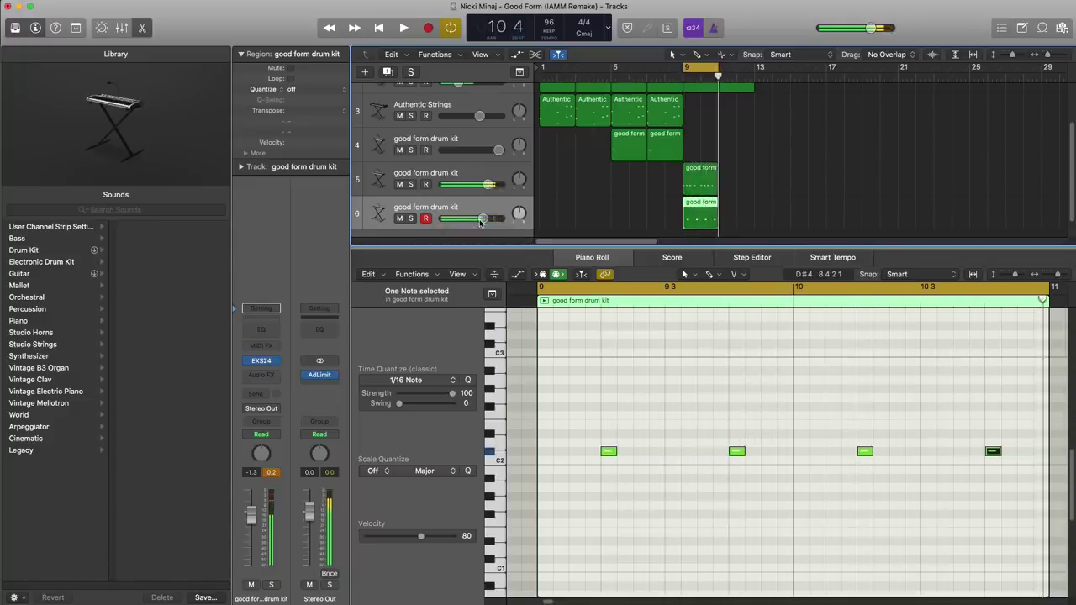
Duplicate the sixth track and create a two-bar region at bar 9 on the seventh track
click(391, 78)
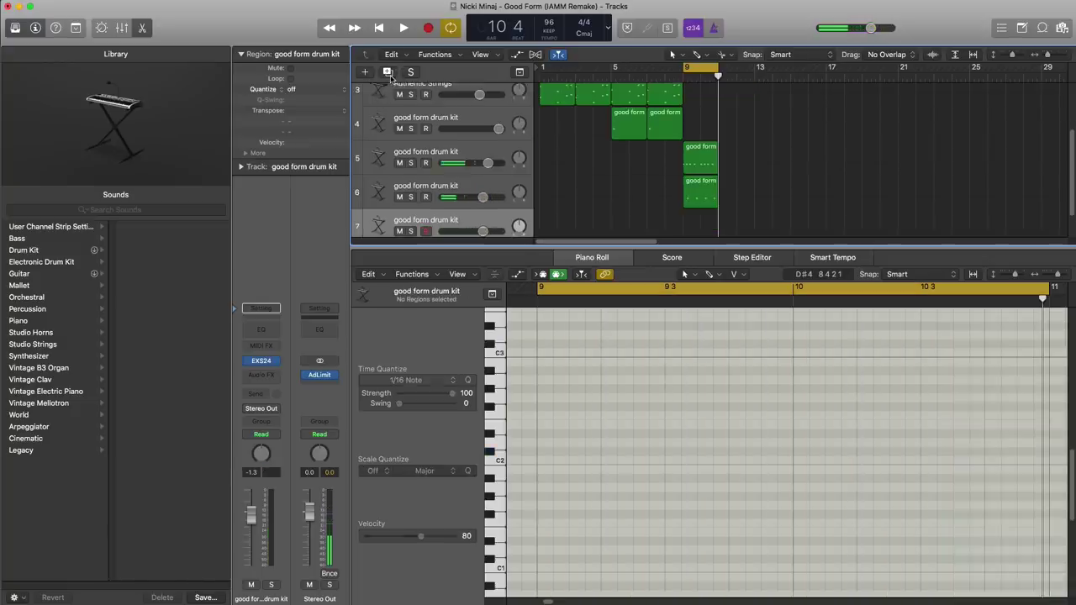
double_click(690, 232)
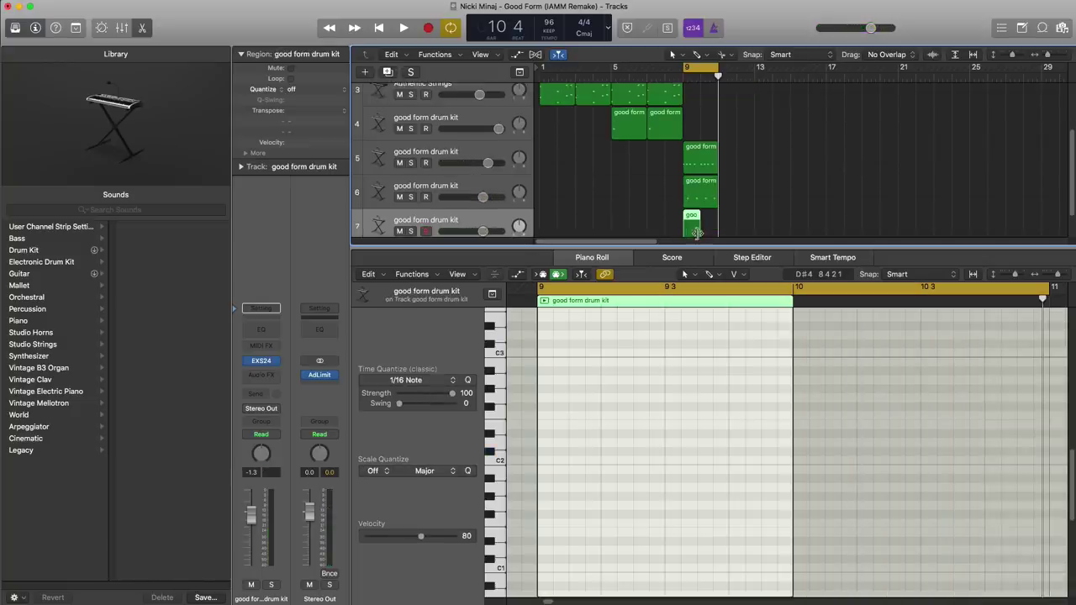
drag(697, 233, 717, 236)
key(space)
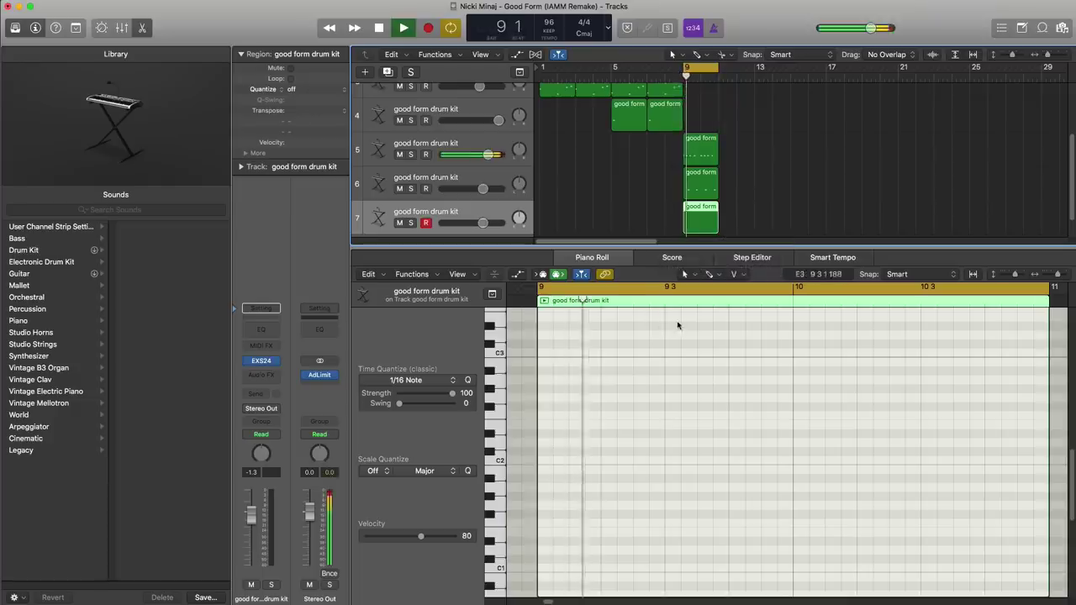
key(space)
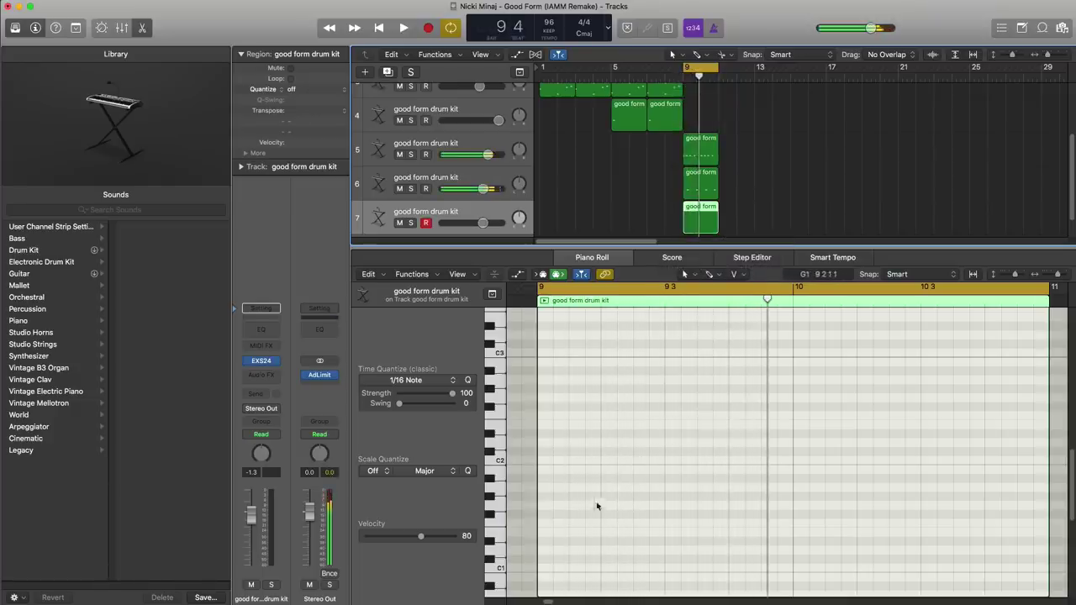
Add two E2 notes on the third sixteenths of beats 1 and 4 in bar 9, and move both down to D#2
click(576, 452)
drag(576, 453, 713, 433)
drag(755, 431, 774, 438)
key(space)
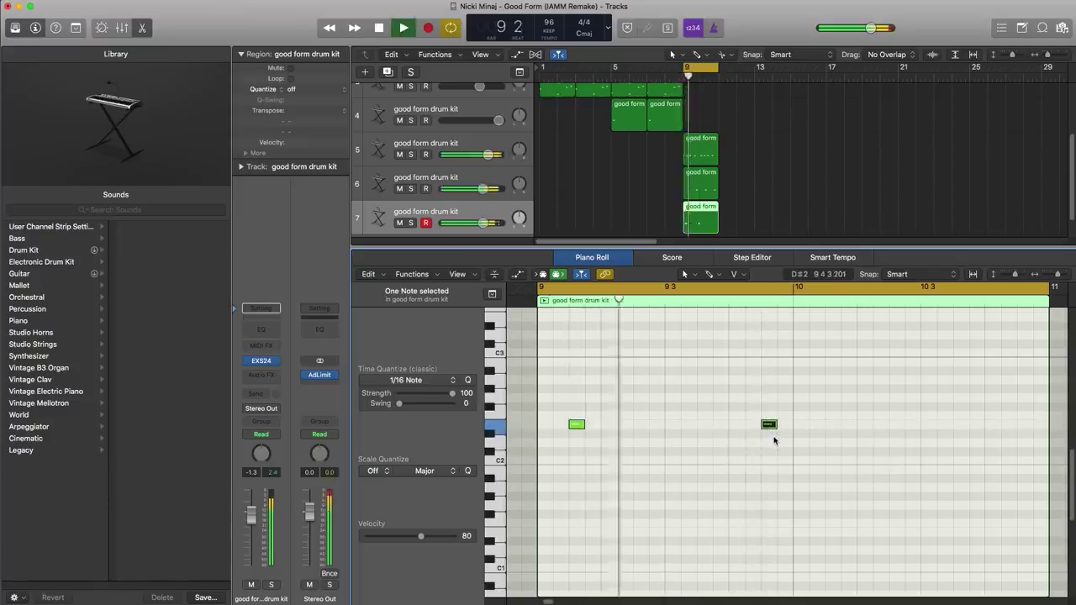
drag(728, 423, 577, 443)
key(space)
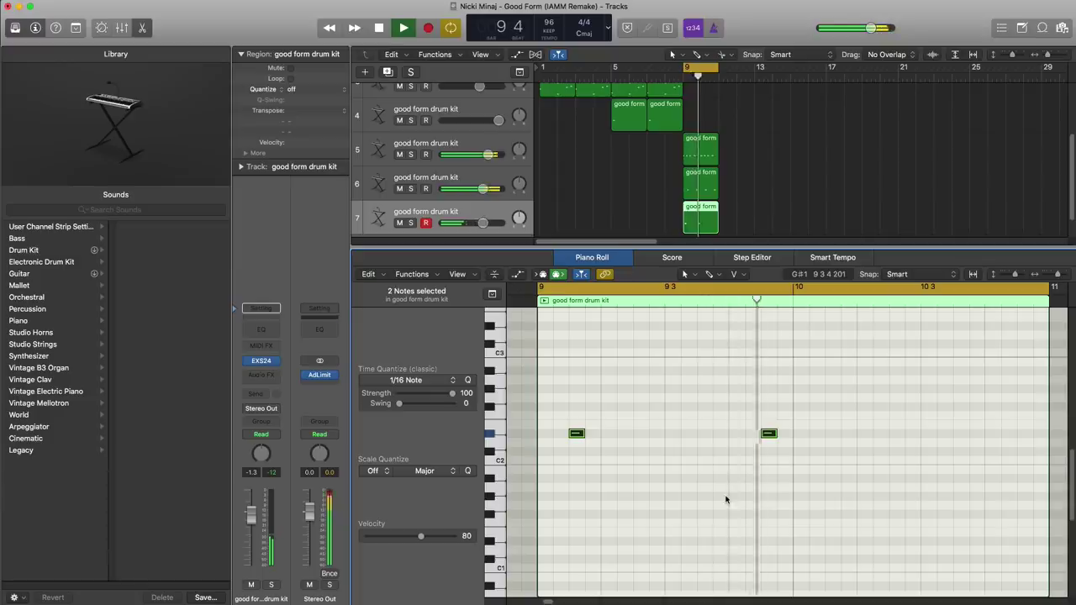
Move the seventh track's second note to the third sixteenth of beat 3 in bar 9, and copy both D#2 notes into bar 10
click(746, 467)
key(space)
drag(769, 435, 706, 438)
key(space)
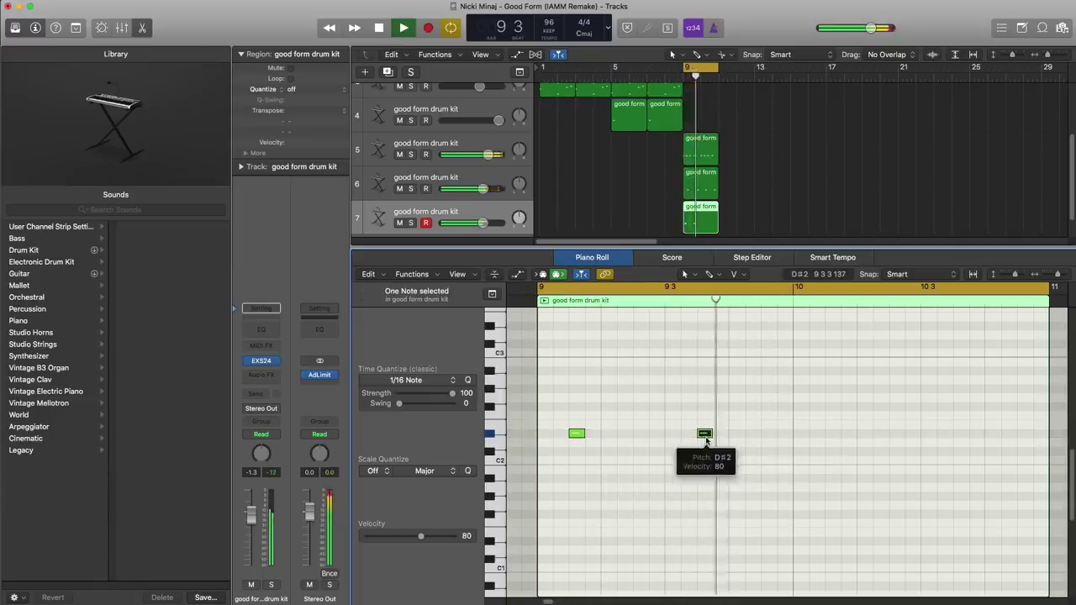
key(space)
drag(804, 485, 833, 442)
key(space)
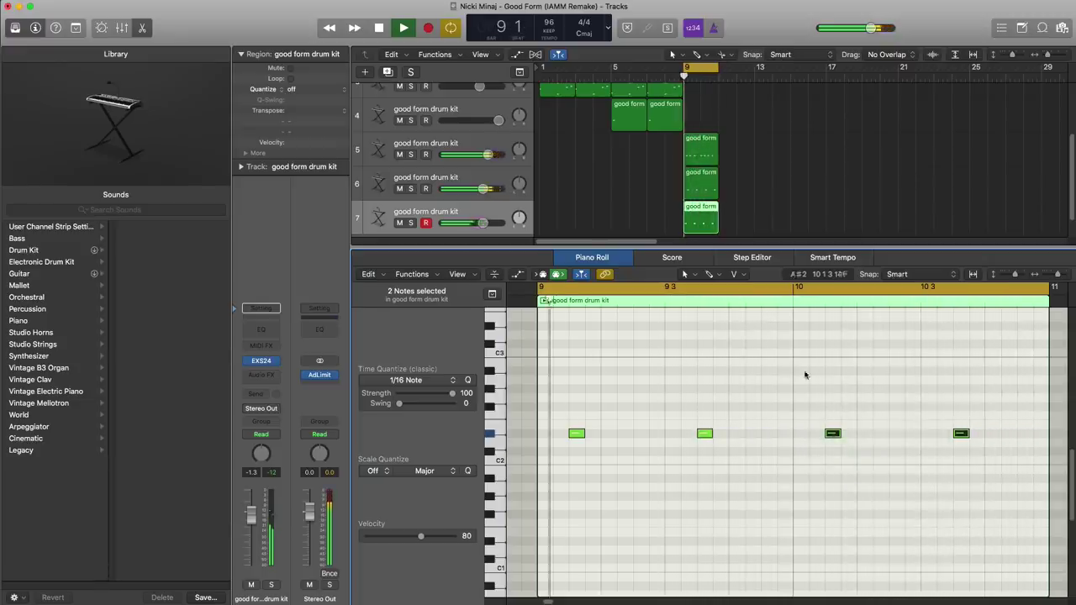
Duplicate the seventh track, copy its region to the eighth, and move all four copied notes to G#2 on the third sixteenths of beats 2 and 4
key(space)
click(388, 74)
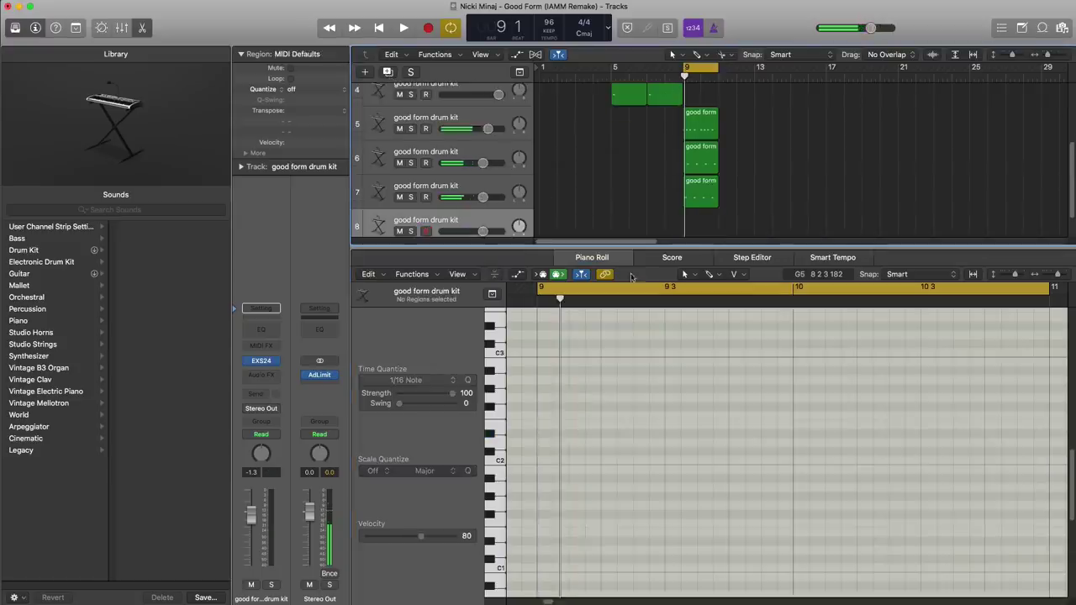
drag(704, 200, 706, 224)
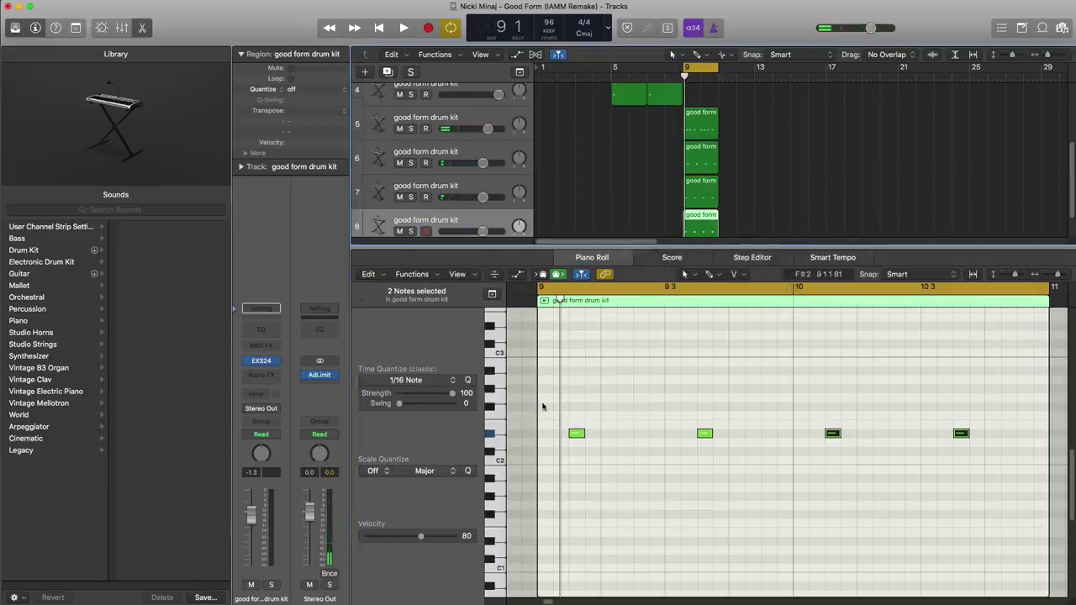
drag(543, 407, 1055, 474)
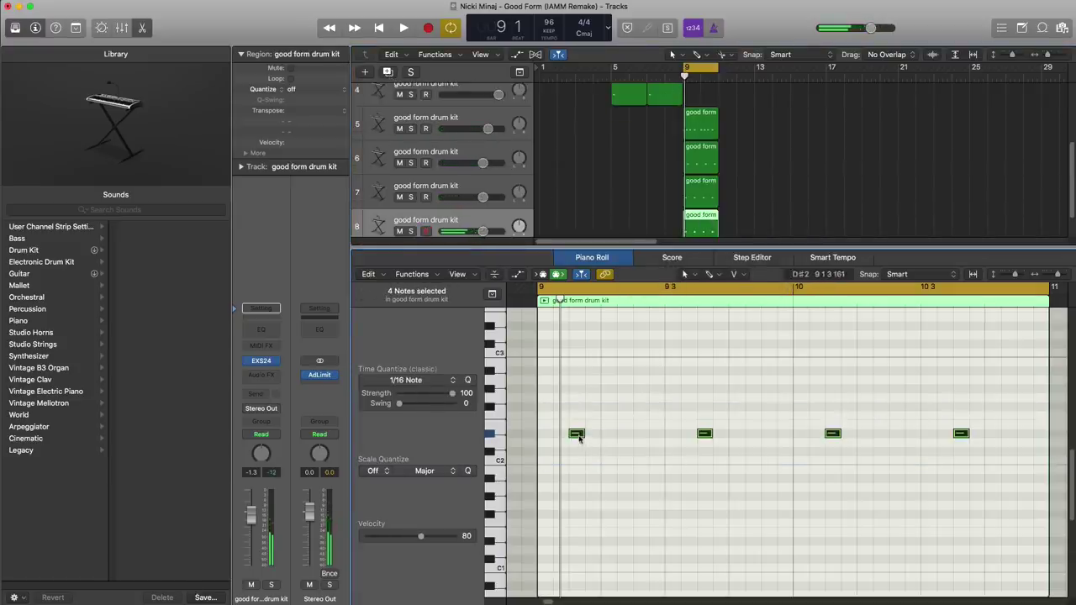
drag(593, 437, 641, 391)
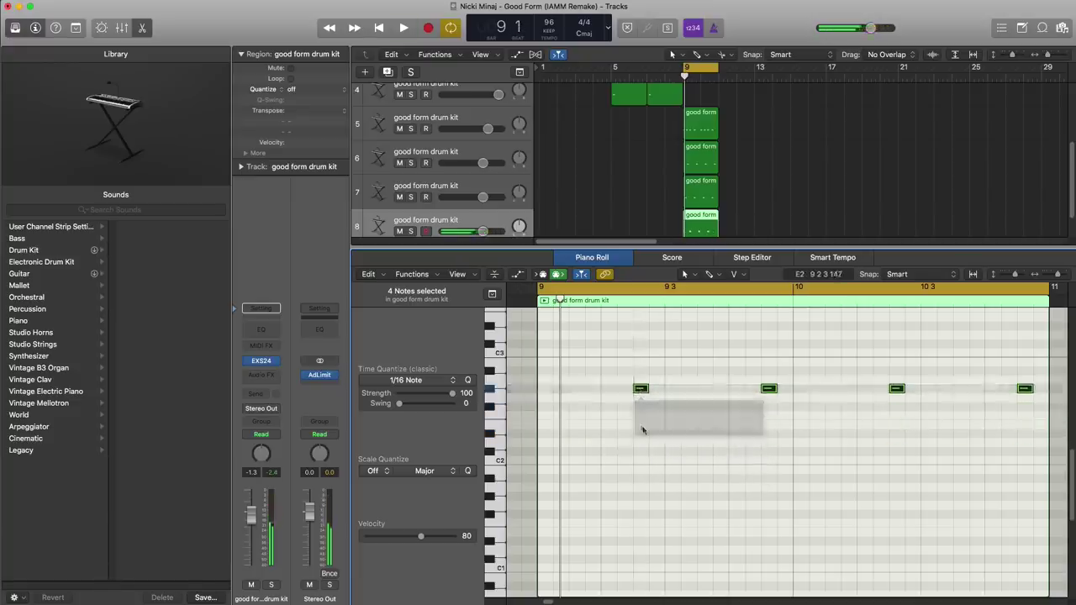
Pan the seventh track to -14 during playback
key(space)
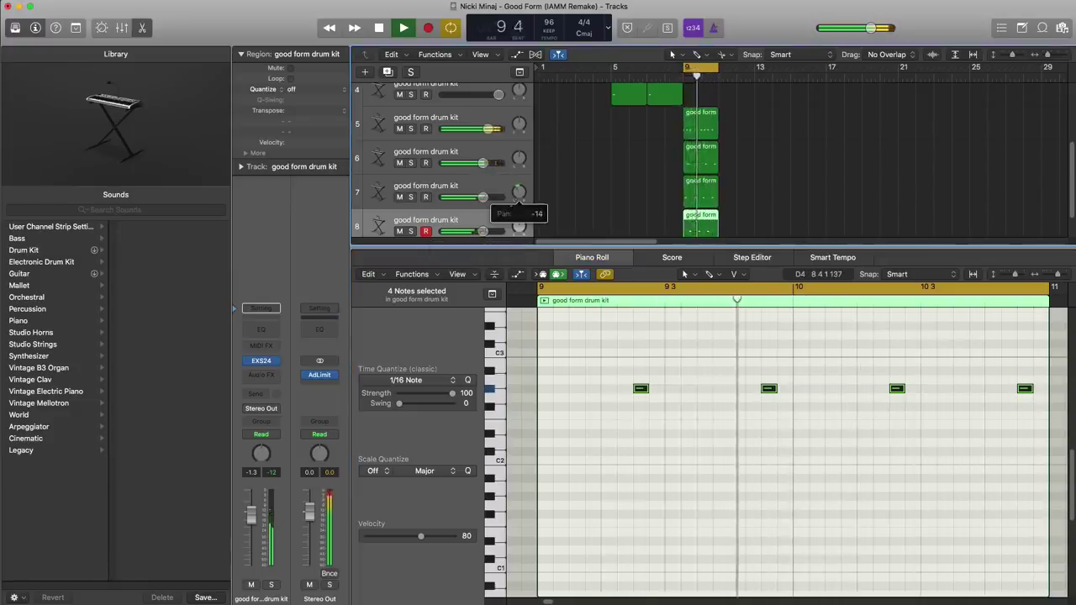
drag(518, 193, 519, 190)
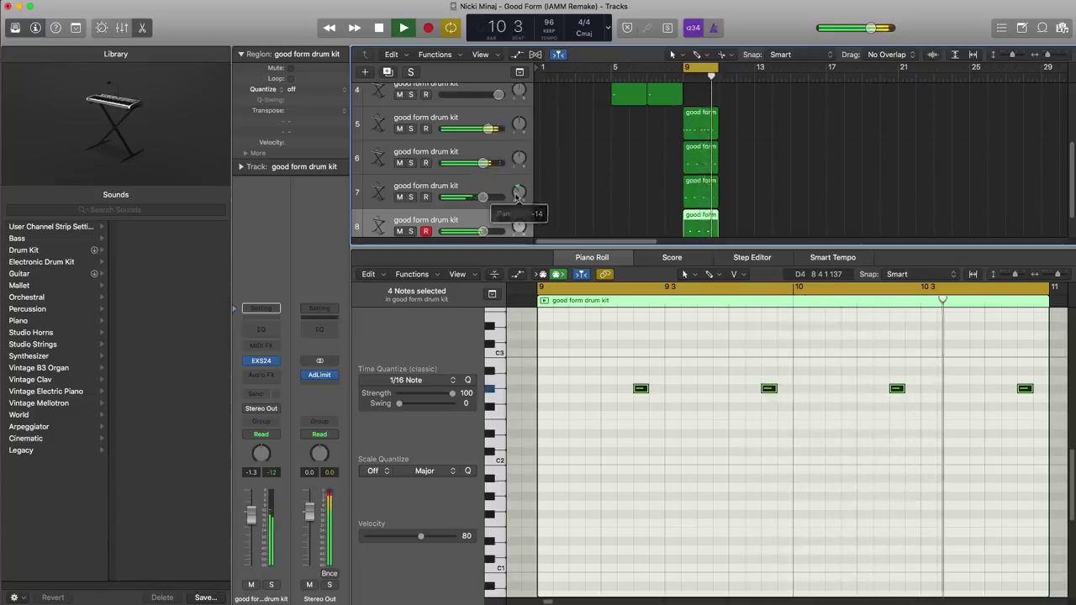
key(space)
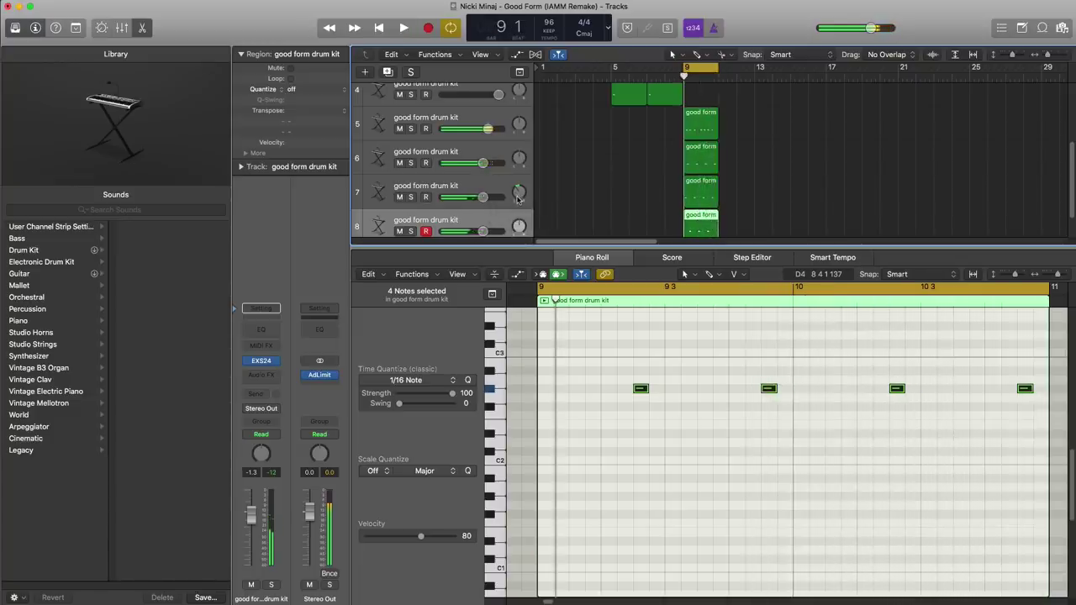
Duplicate the eighth track and create a two-bar region at bar 9 on the ninth track
click(392, 74)
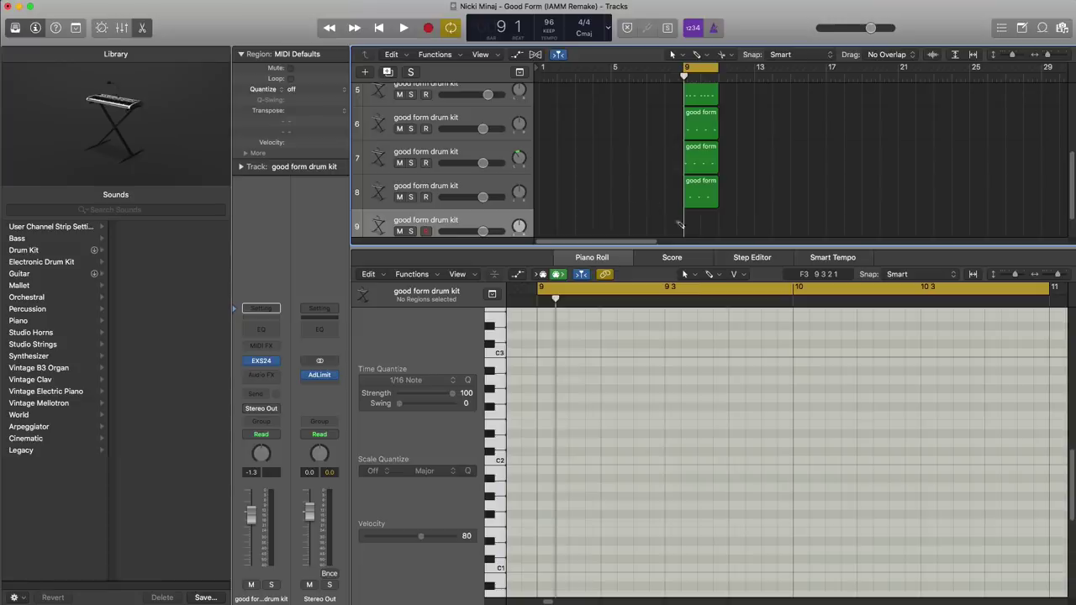
super+click(688, 229)
drag(702, 237, 719, 237)
Add E2 sixteenth notes in bar 9 of the ninth track at positions 1.3, 1.4, 2.1, 2.3, 3.1, 3.3 and 3.4
key(space)
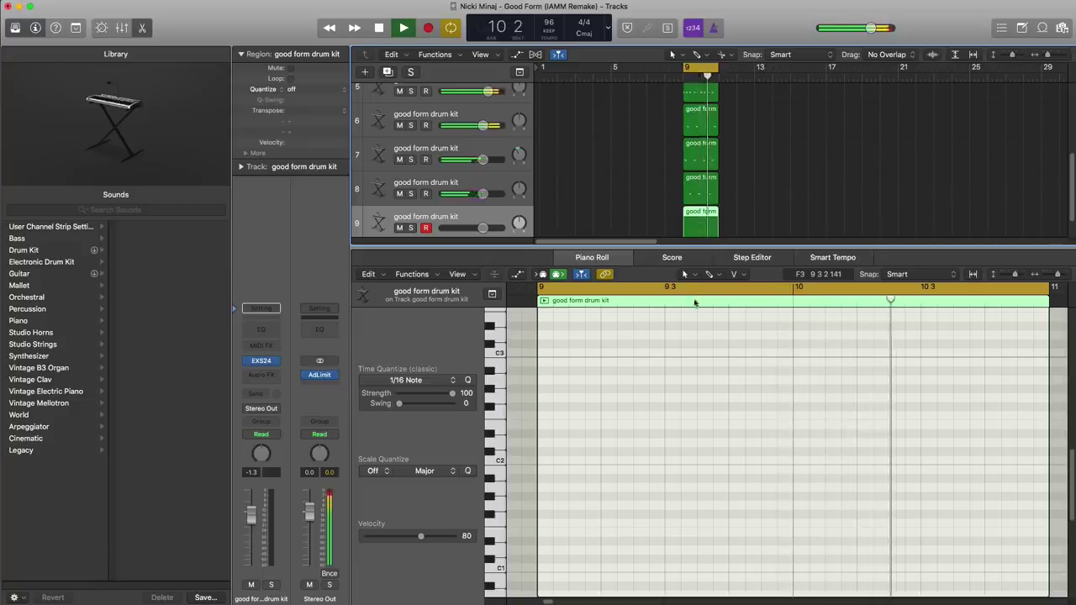
click(580, 427)
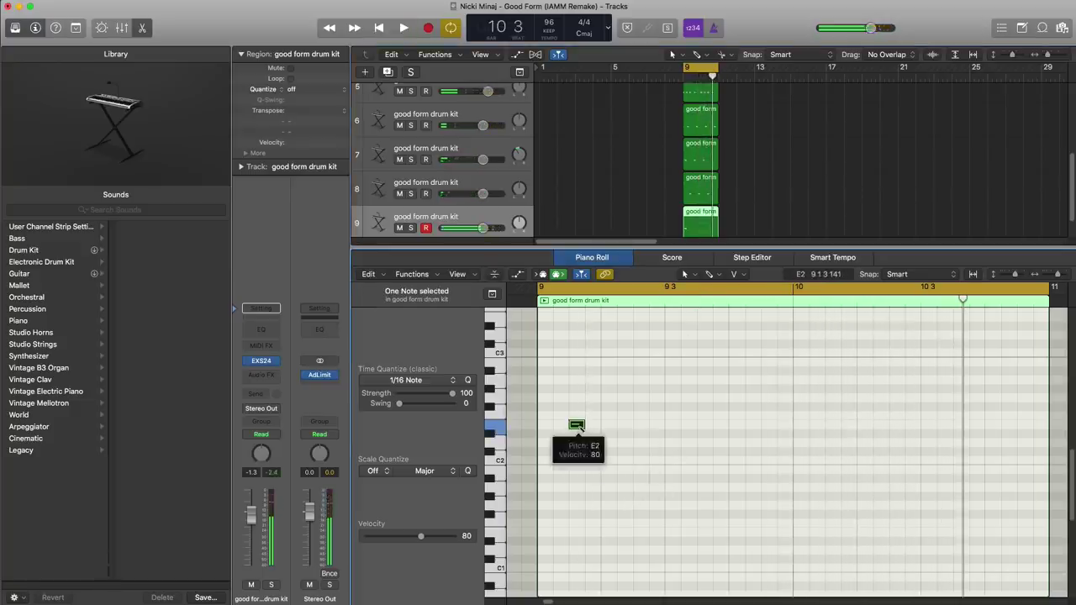
click(591, 425)
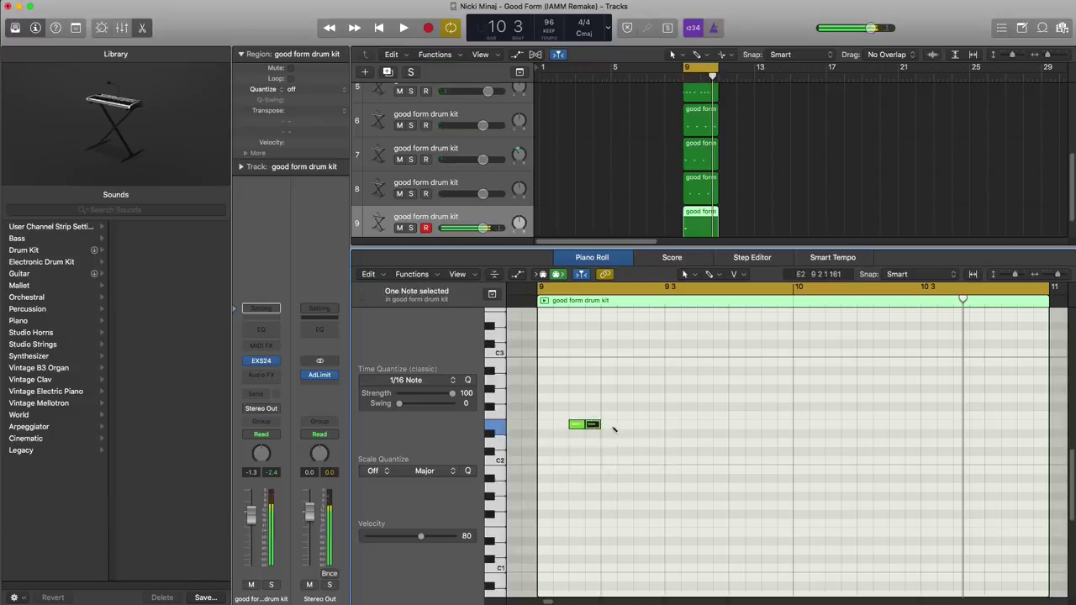
key(space)
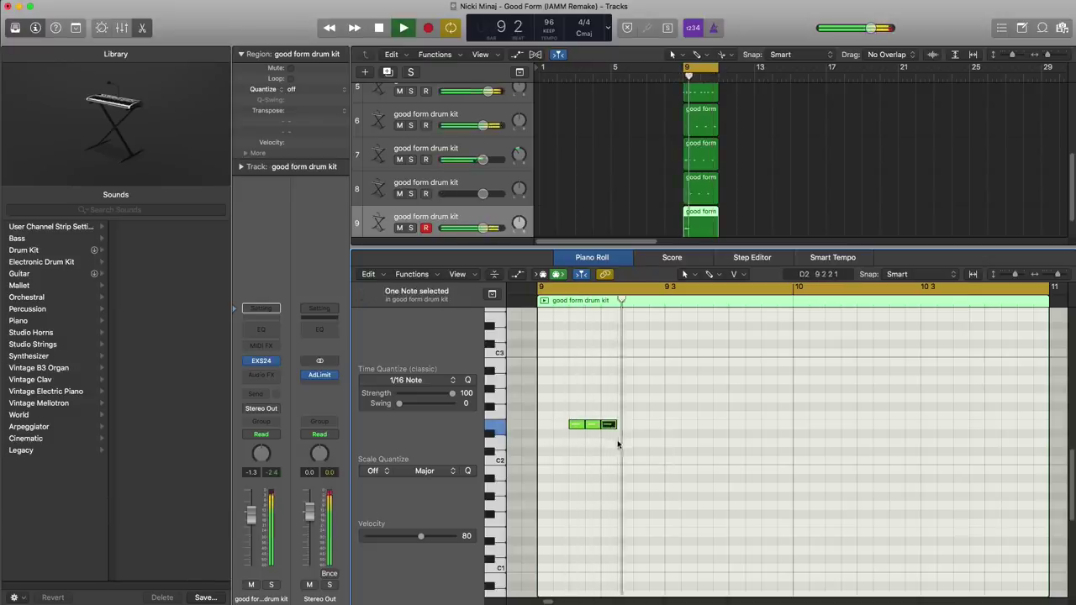
click(642, 425)
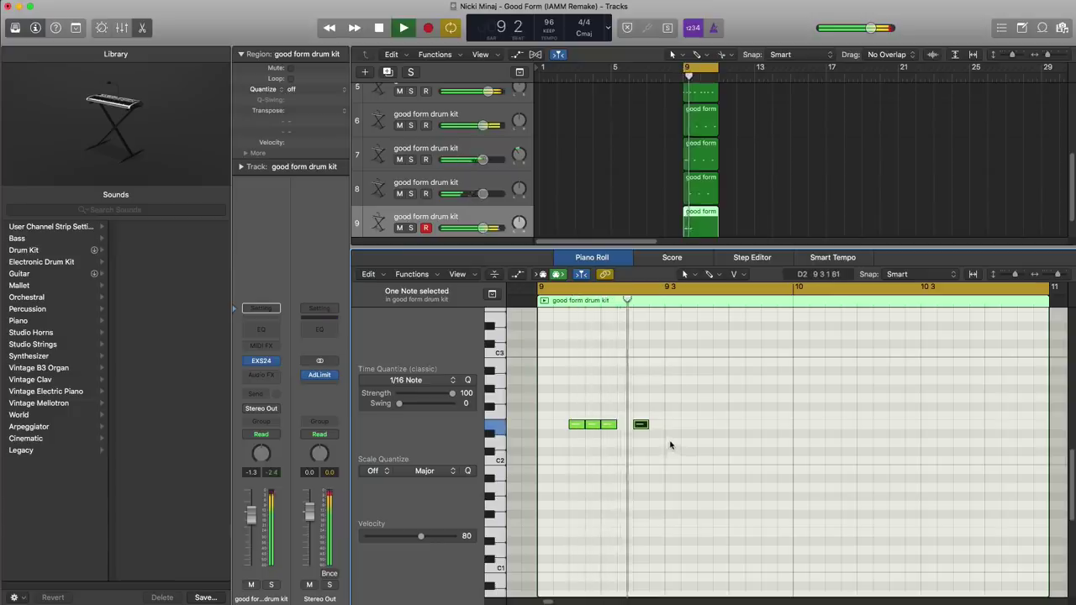
click(672, 428)
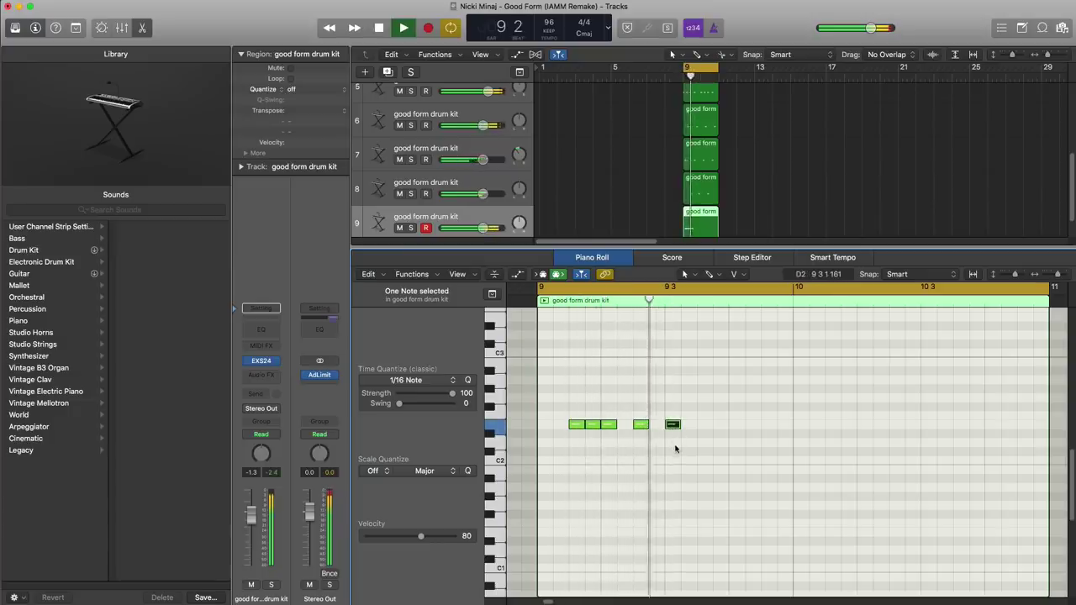
click(720, 426)
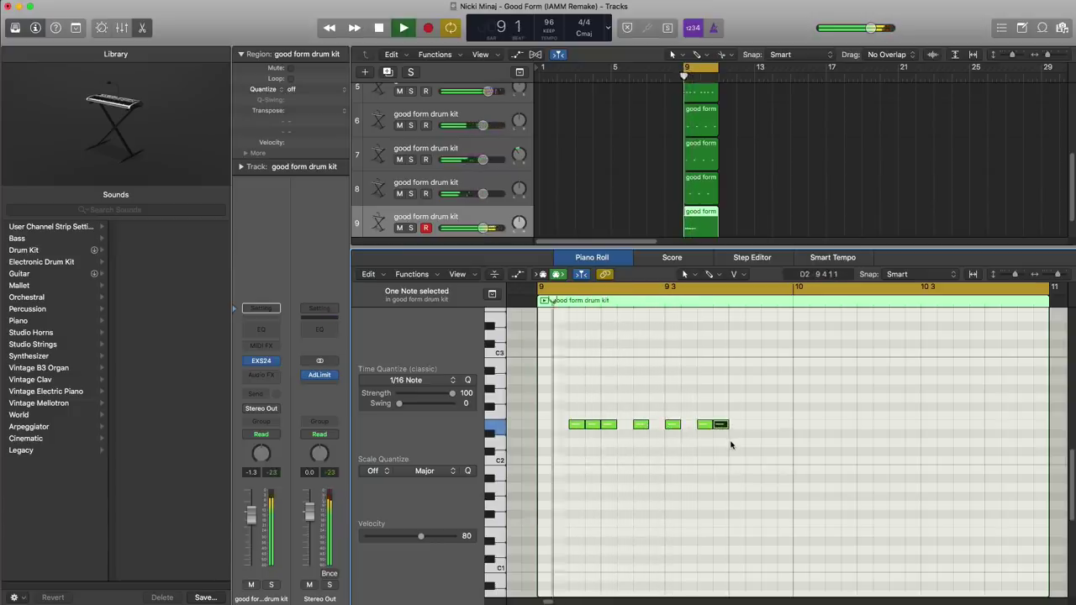
click(726, 432)
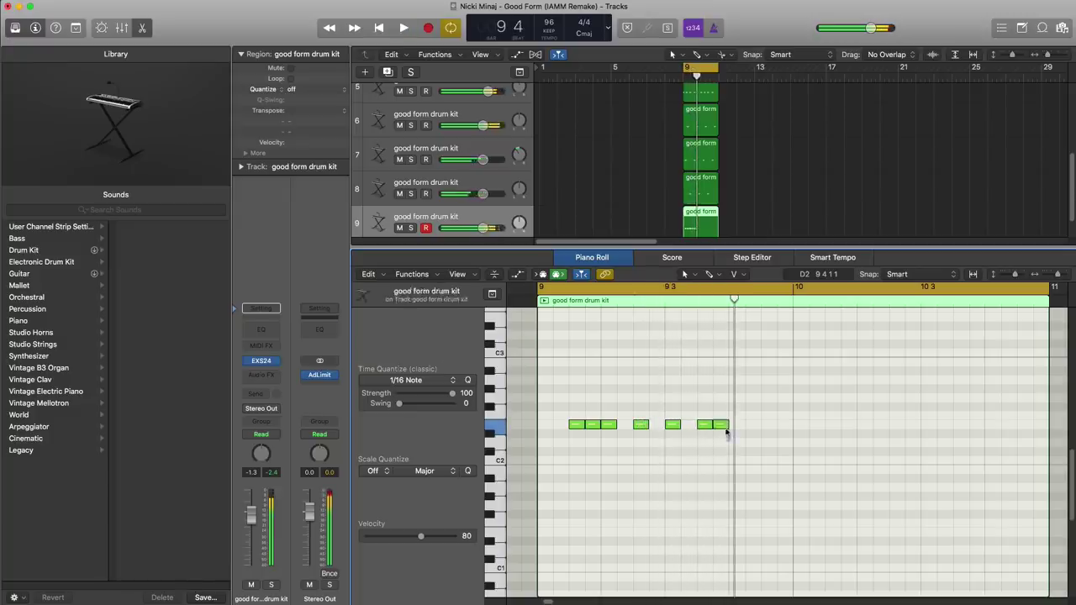
Fill beat 4 of bar 9 with four consecutive E2 sixteenth notes and play the pattern
drag(893, 456, 739, 427)
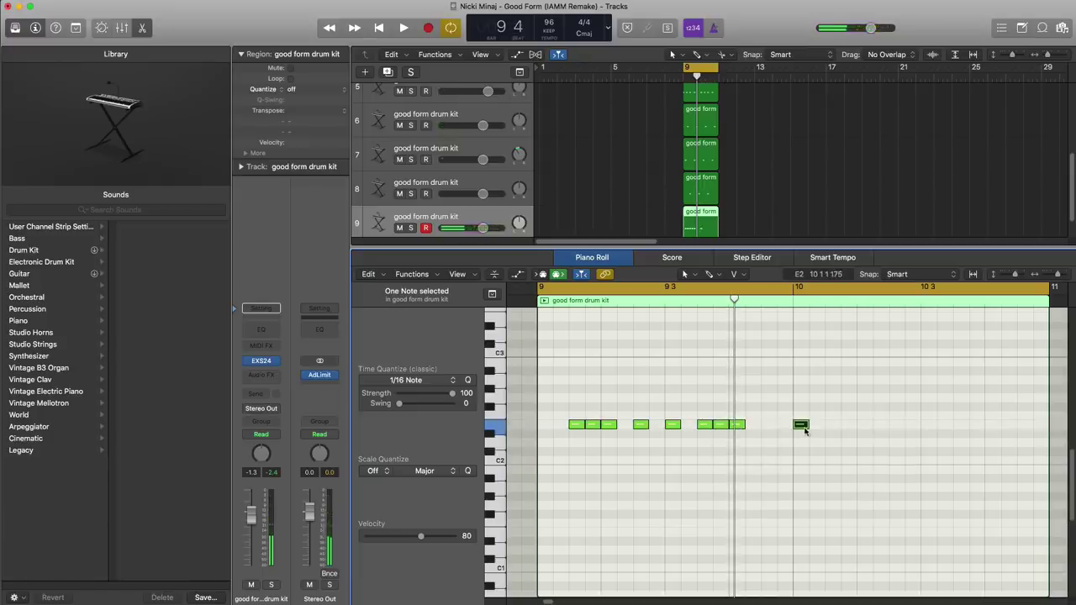
mouse_move(805, 429)
mouse_down()
mouse_move(750, 431)
mouse_move(785, 432)
mouse_up()
key(space)
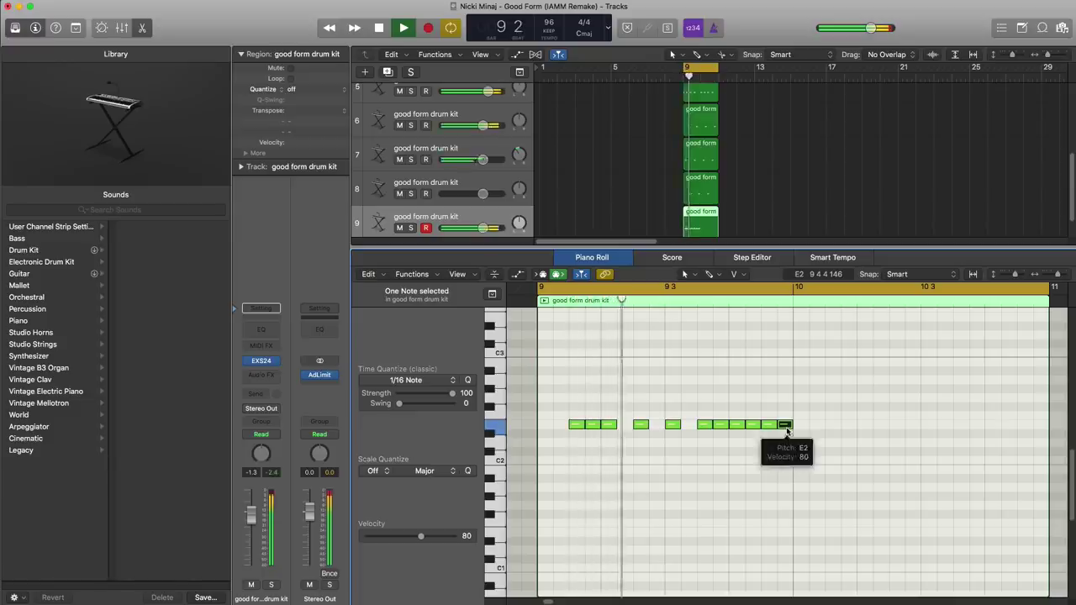
key(space)
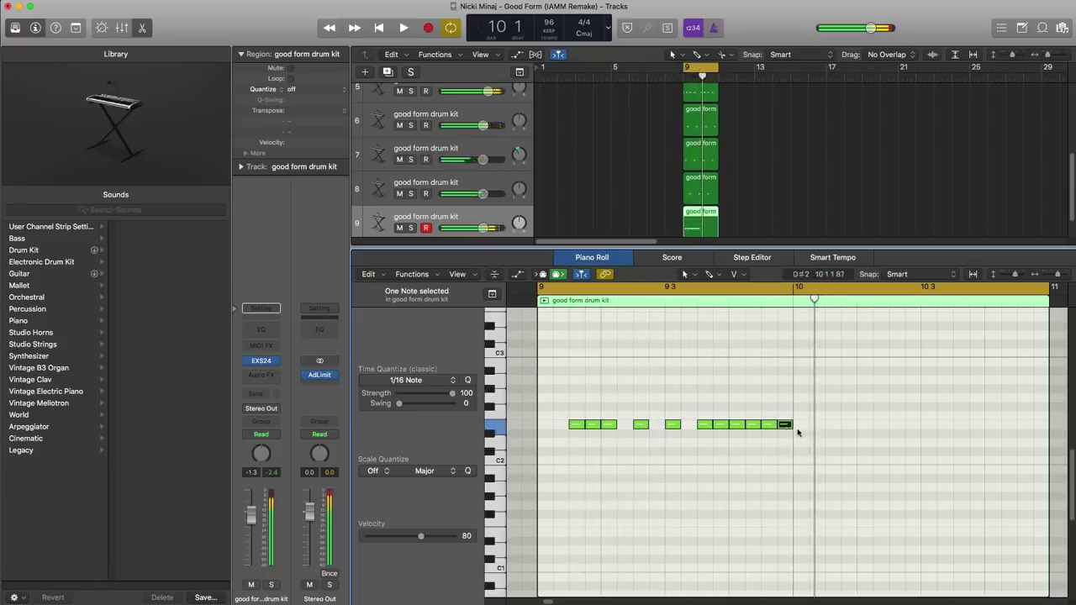
Add E2 sixteenths in bar 10 at 1.1, 1.2, 2.1 and 2.3, copy bar 9's six-note run to 3.1, and extend it through 4.4
key(space)
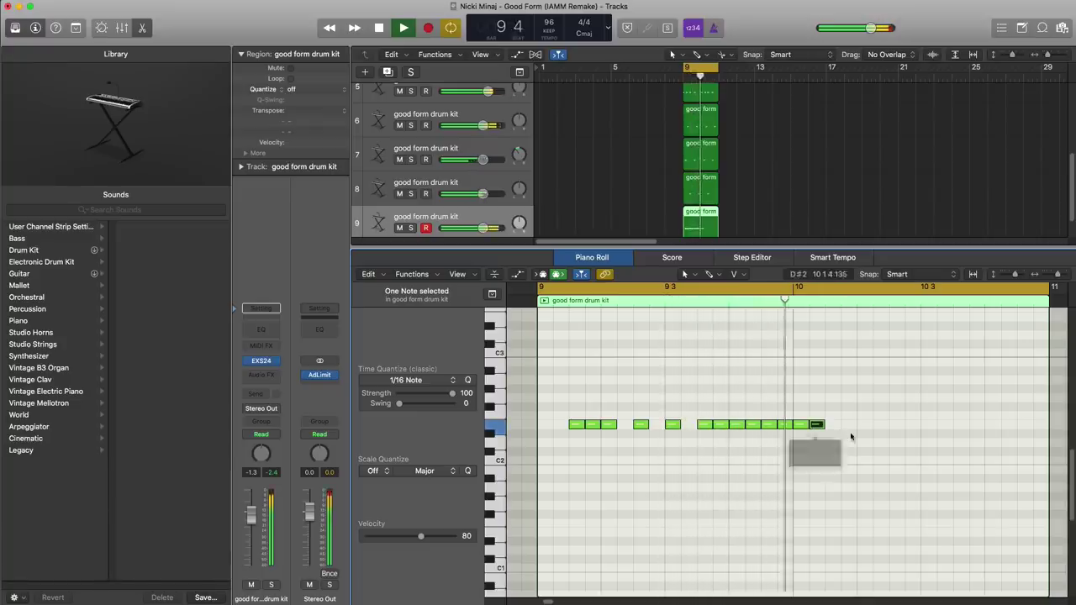
key(space)
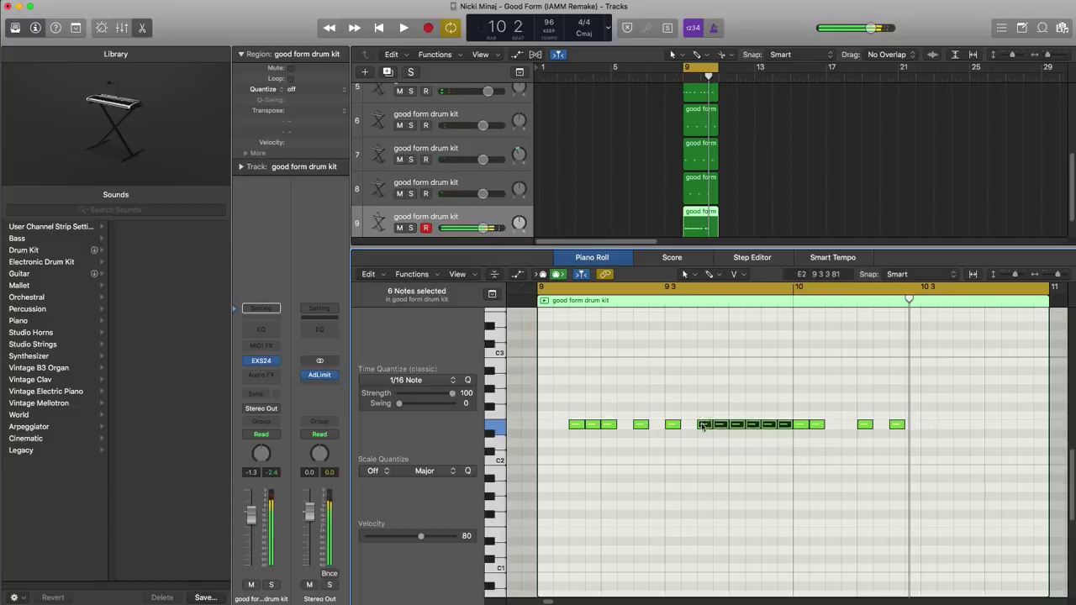
drag(703, 426, 927, 431)
drag(1012, 425, 1035, 426)
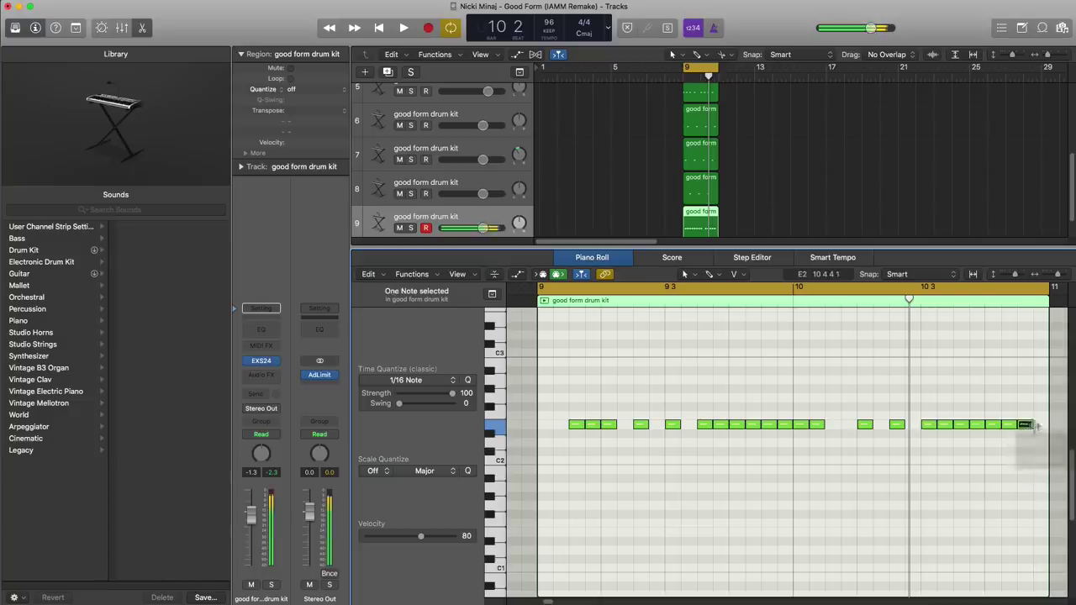
key(space)
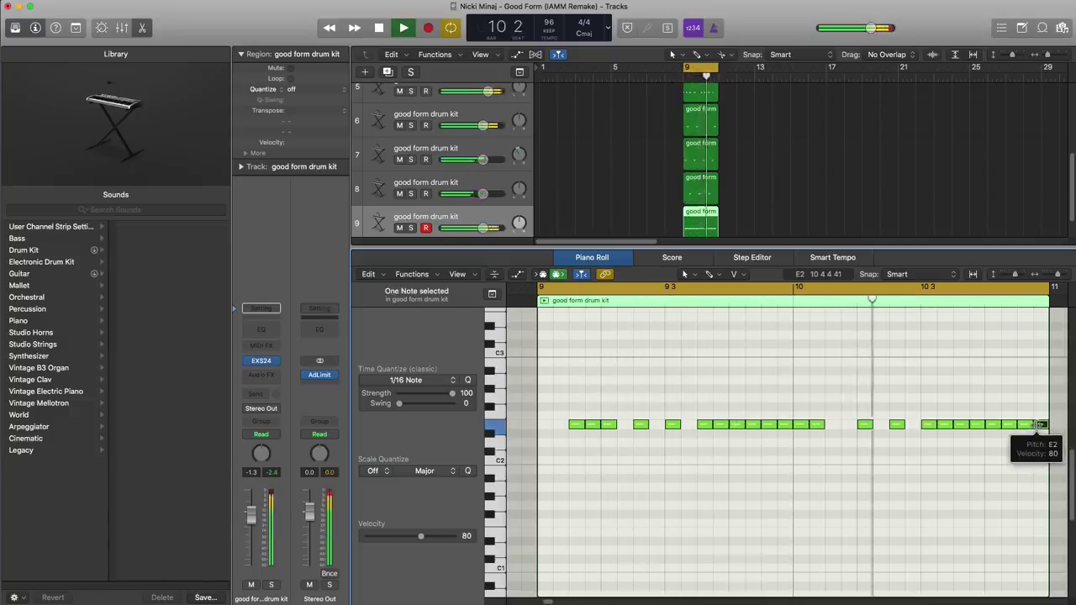
Set time quantize to 1/32 Note and add four 1/32 E2 notes across the second half of beat 1 in bar 10
click(431, 382)
click(412, 461)
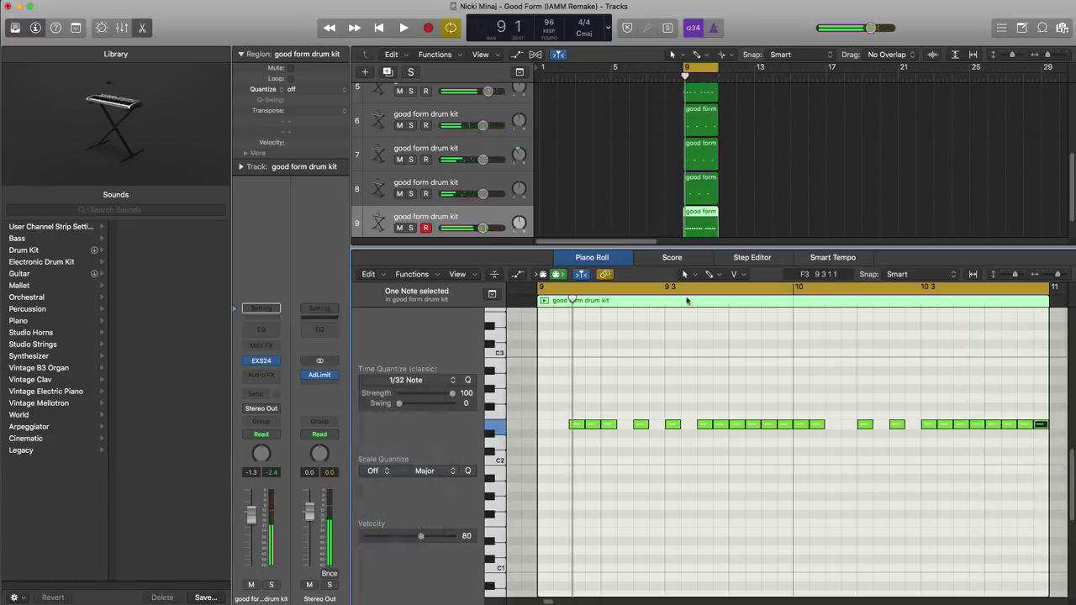
click(711, 275)
click(747, 464)
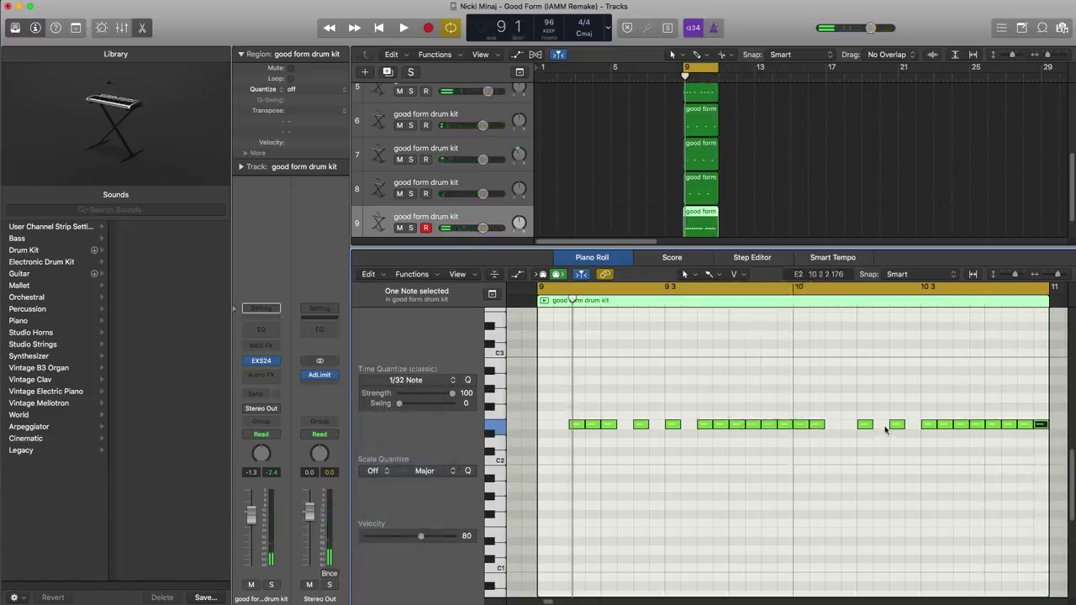
drag(832, 427, 858, 427)
Close the note editor and, during playback, set the fifth track's volume to 1.3 dB and the ninth track's to -4.3 dB
key(space)
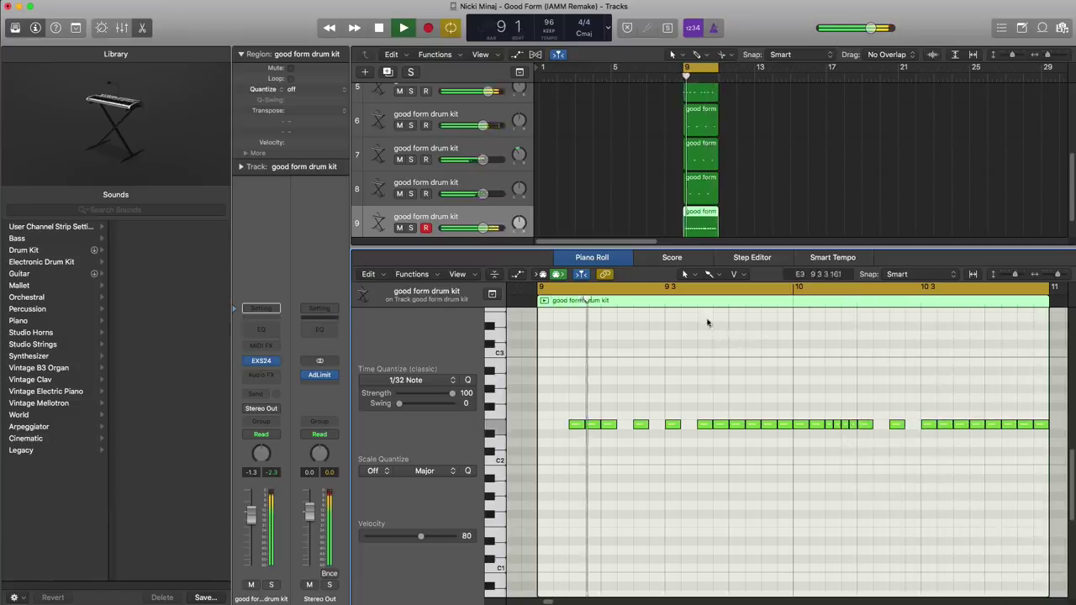
key(x)
key(x)
drag(483, 384, 472, 385)
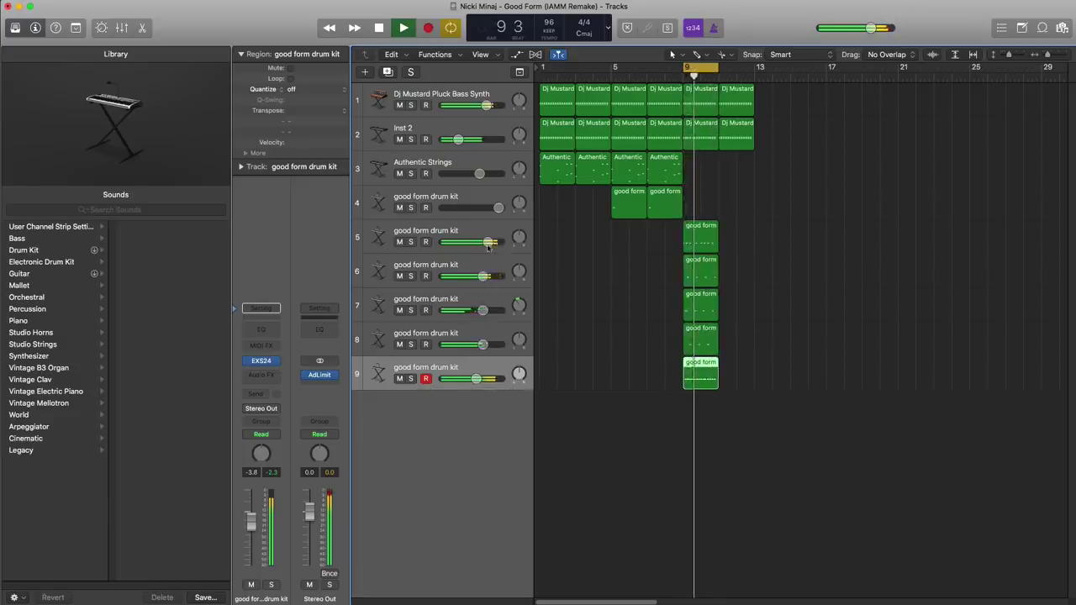
drag(488, 246, 492, 245)
drag(476, 379, 475, 378)
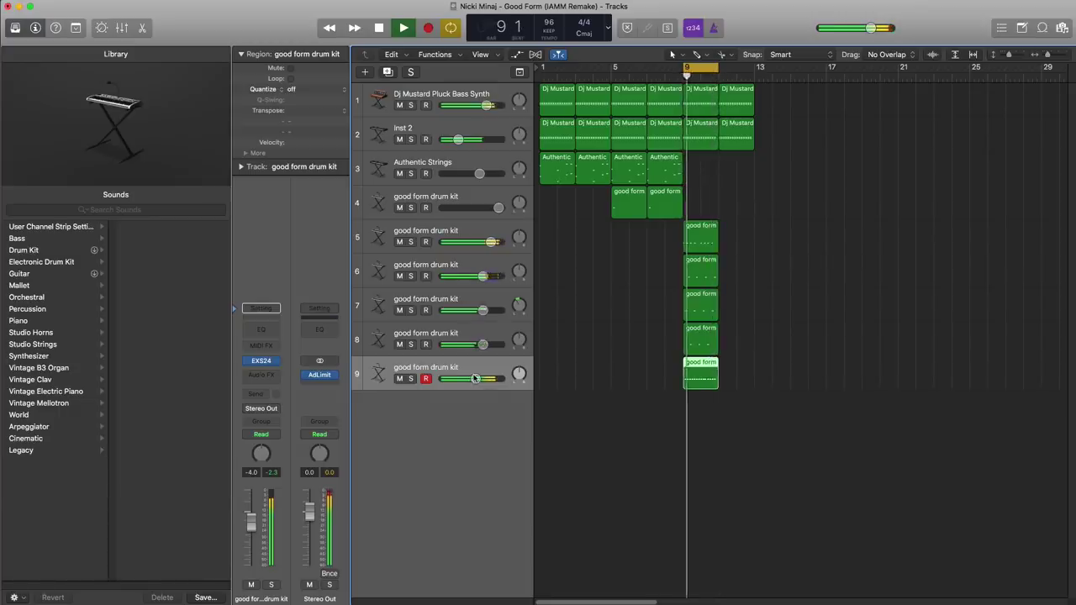
shift+click(452, 223)
drag(491, 243, 462, 391)
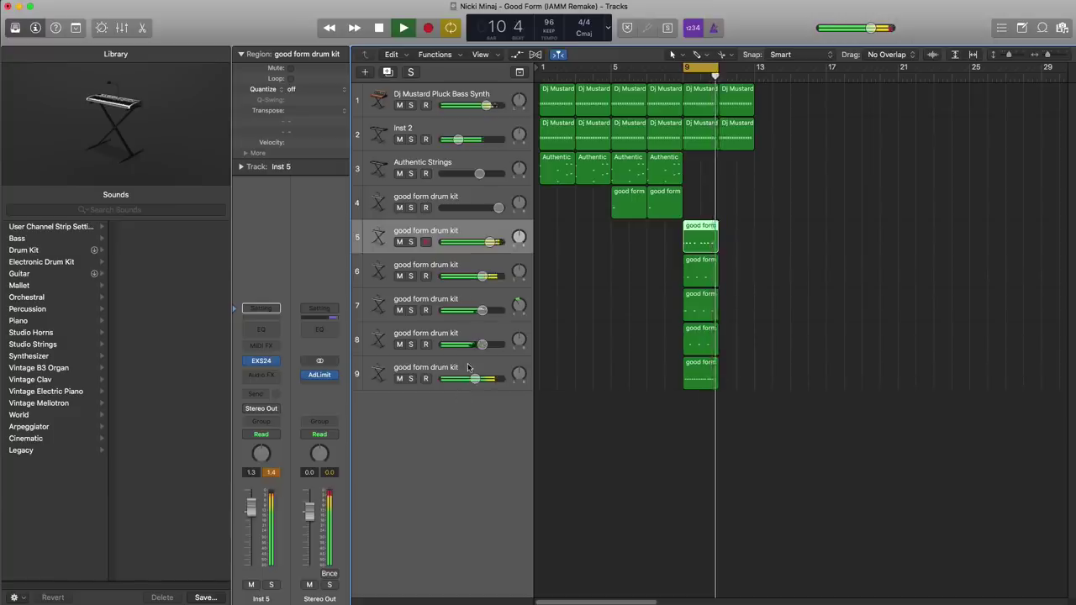
click(469, 370)
key(space)
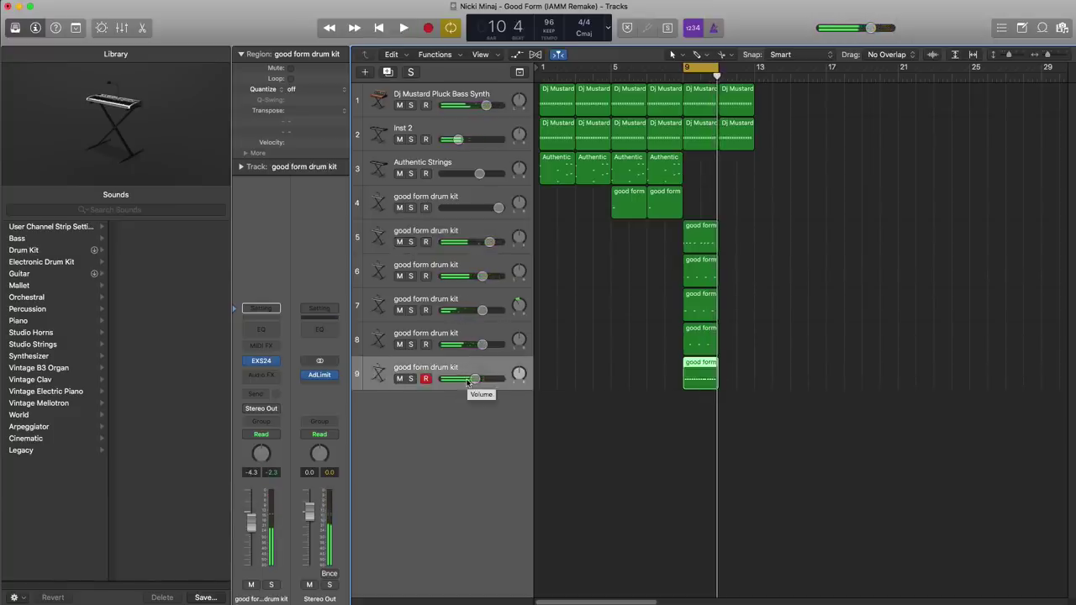
Copy the five drum regions from bar 9 to bar 11 on tracks 5 to 9, then turn off cycling and play from bar 9
drag(736, 434, 741, 244)
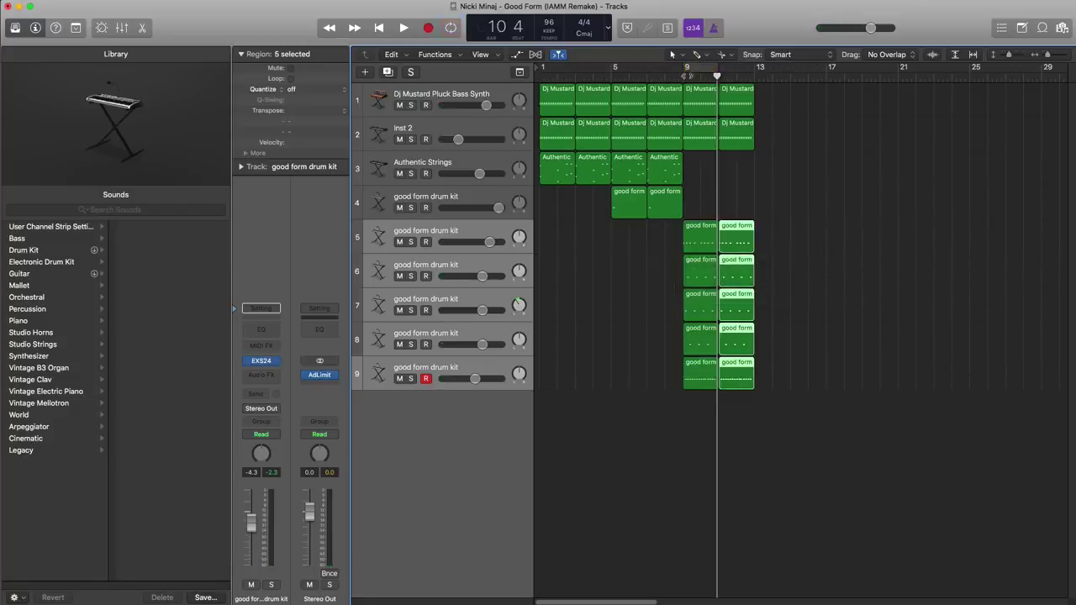
double_click(683, 79)
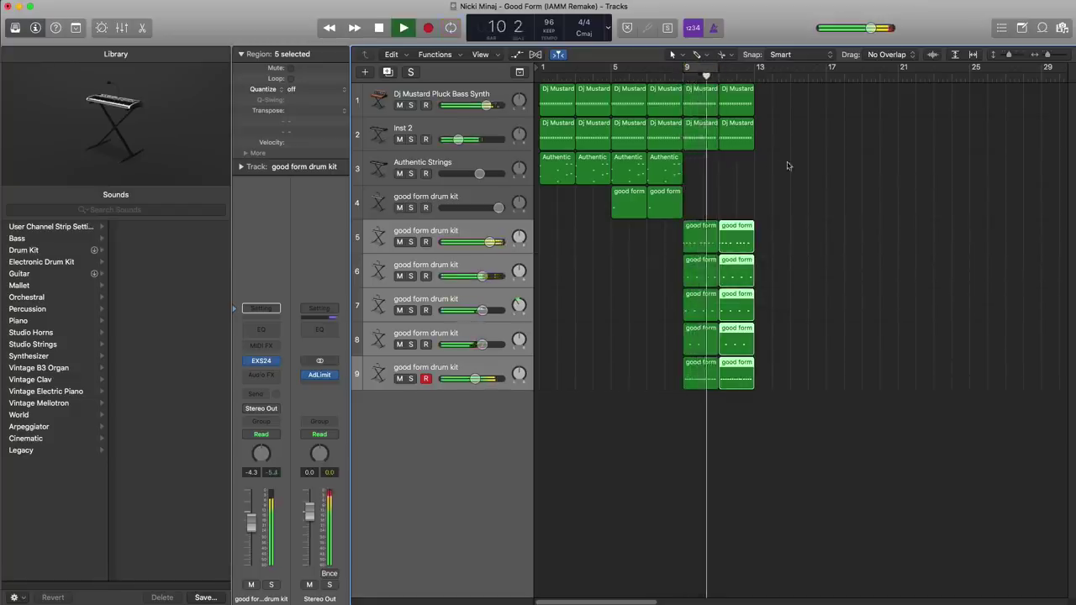
Repeat the four pluck regions of bars 9–12 on tracks 1 and 2 into bars 13–16, and play that section cycled
drag(784, 169, 683, 81)
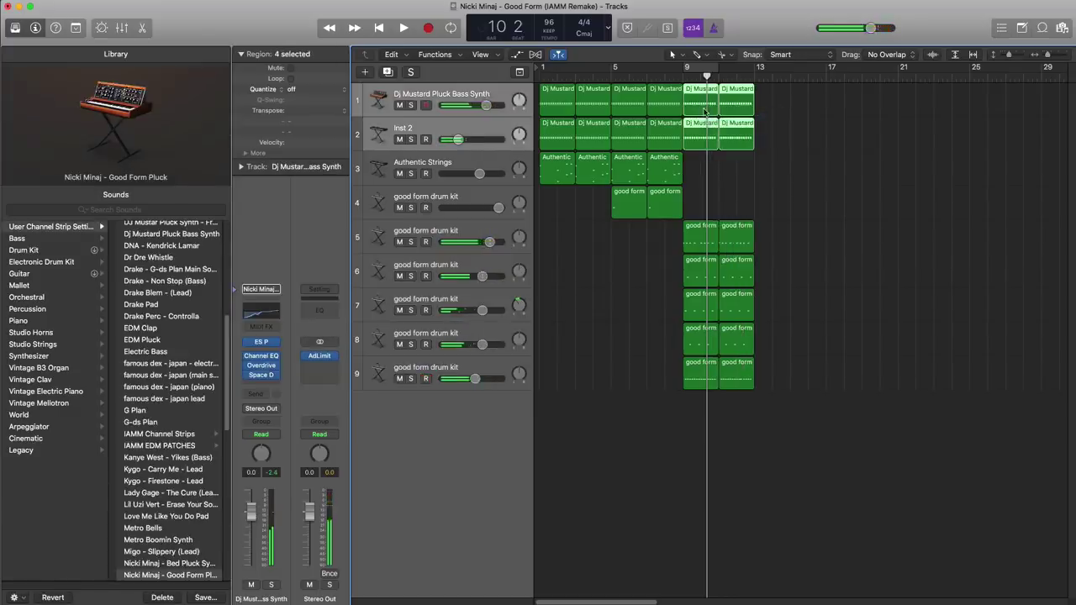
key(super+r)
drag(758, 74, 827, 76)
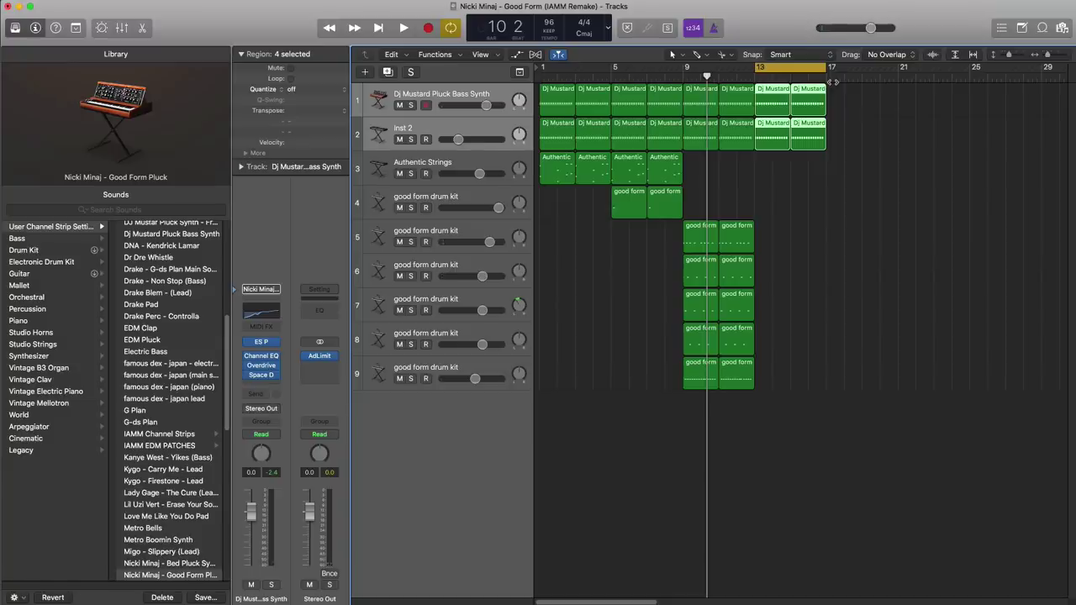
key(space)
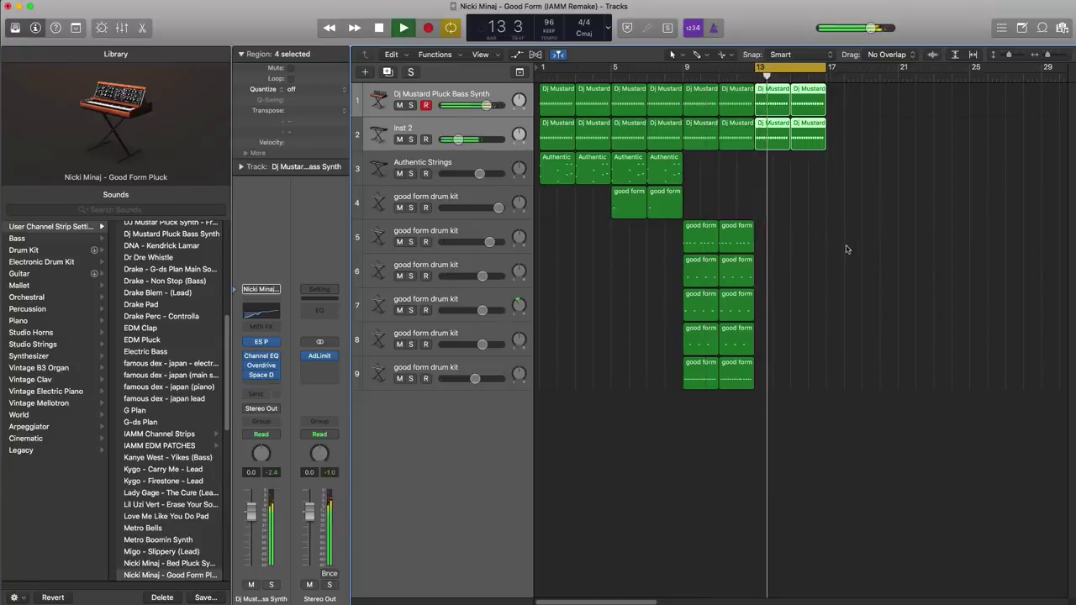
key(space)
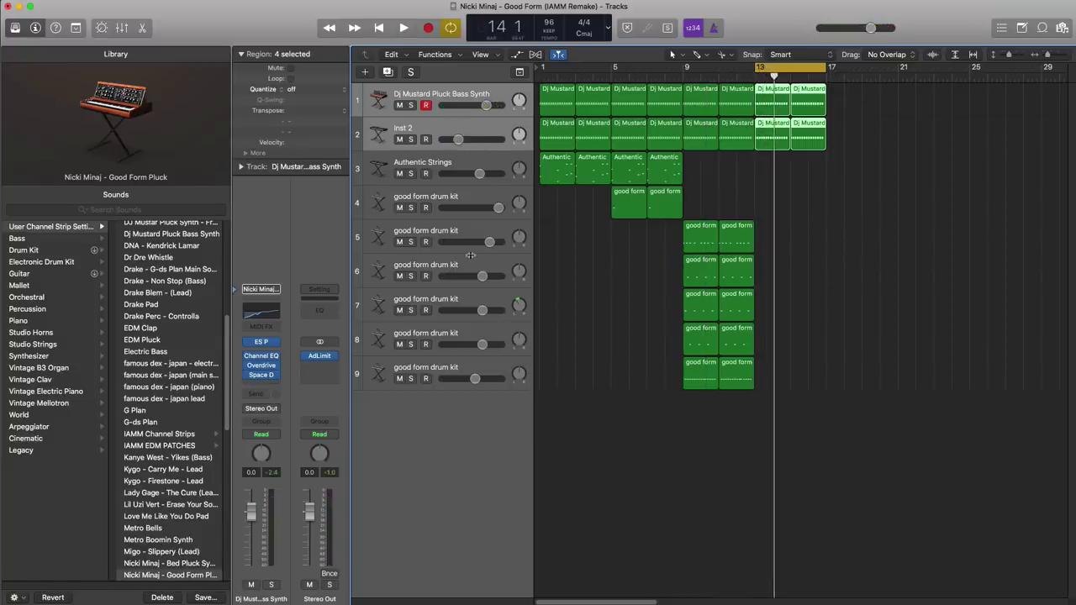
Duplicate the sixth track, copy its bar 11 region to bar 13 on the new track, and open the copy for note editing
click(453, 266)
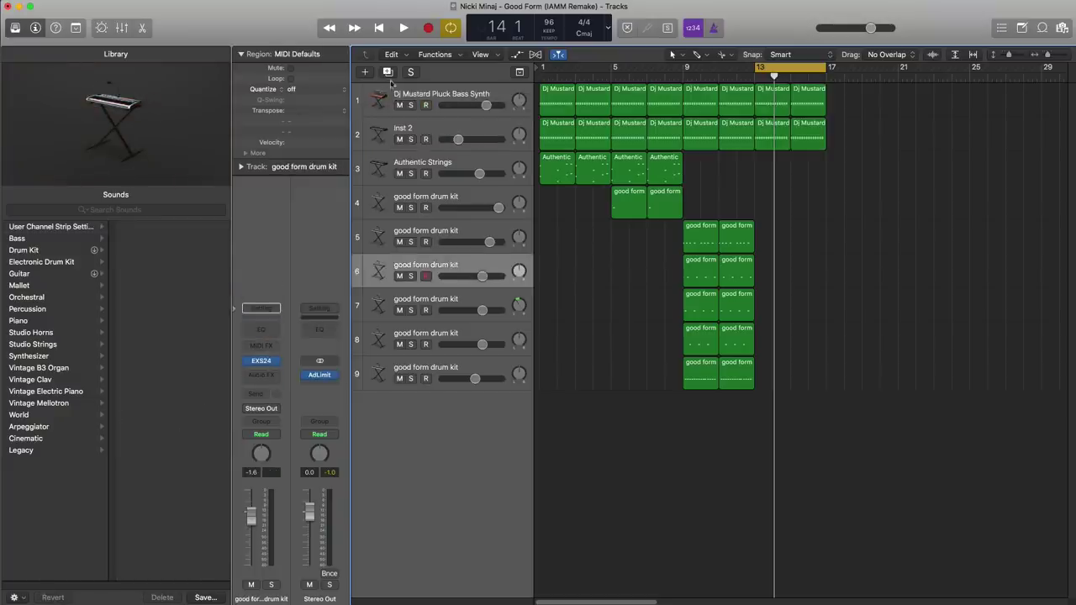
click(388, 72)
drag(738, 280, 771, 320)
key(space)
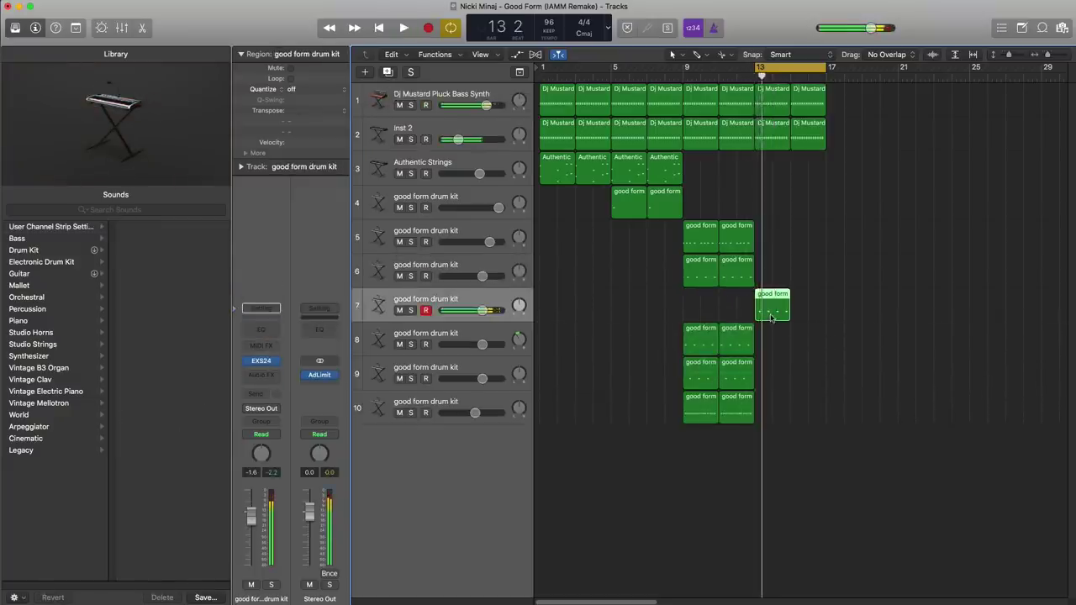
double_click(771, 318)
Copy the region's four notes one beat earlier so a hit falls on every beat of bars 13 and 14
scroll(886, 491, right, 10)
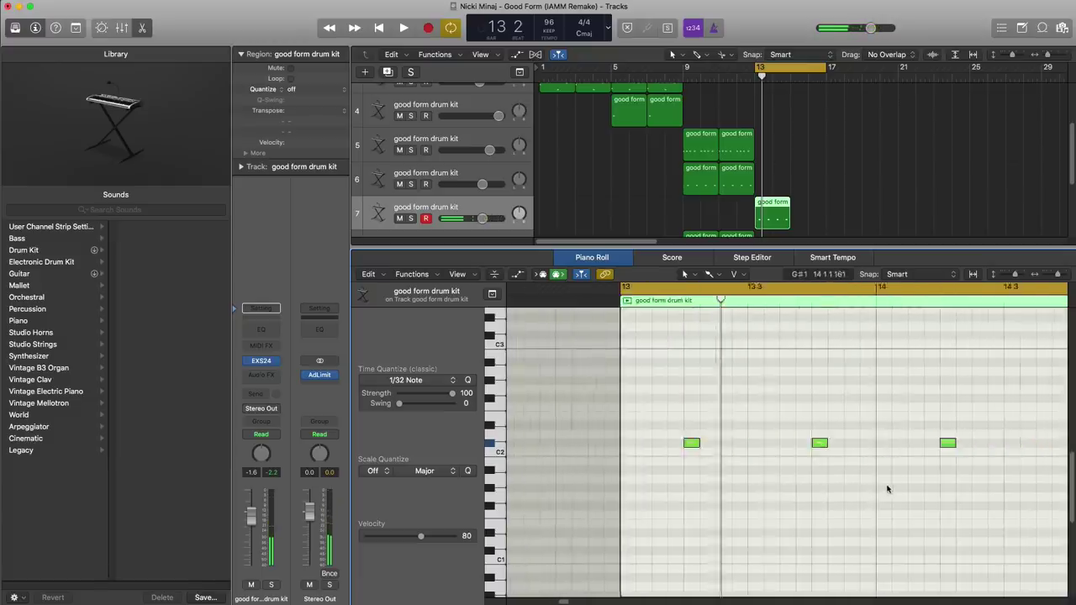
scroll(988, 491, left, 3)
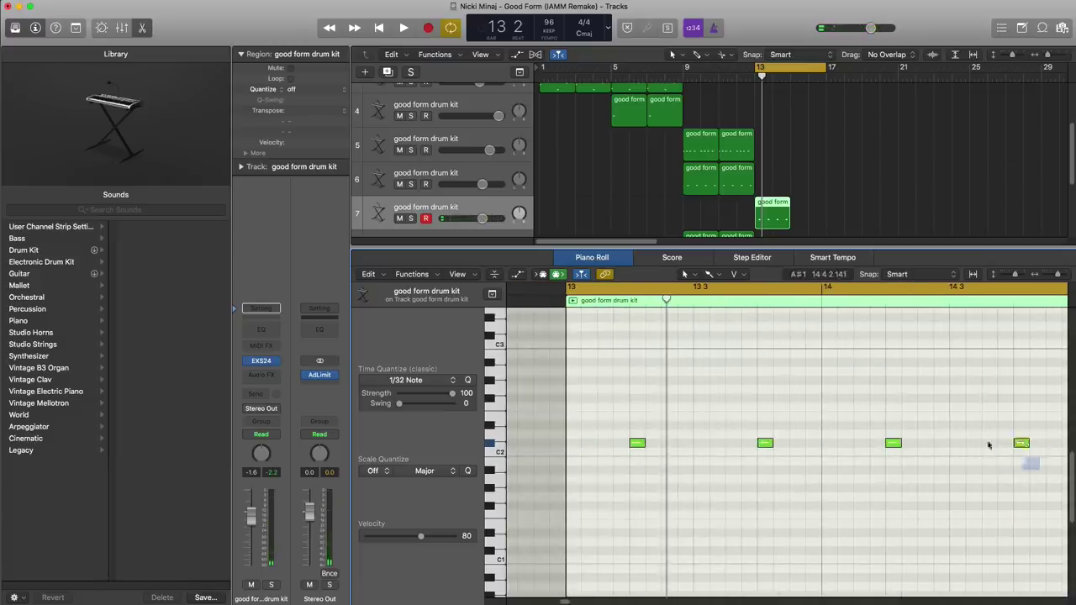
drag(989, 445, 631, 393)
drag(637, 443, 573, 448)
key(space)
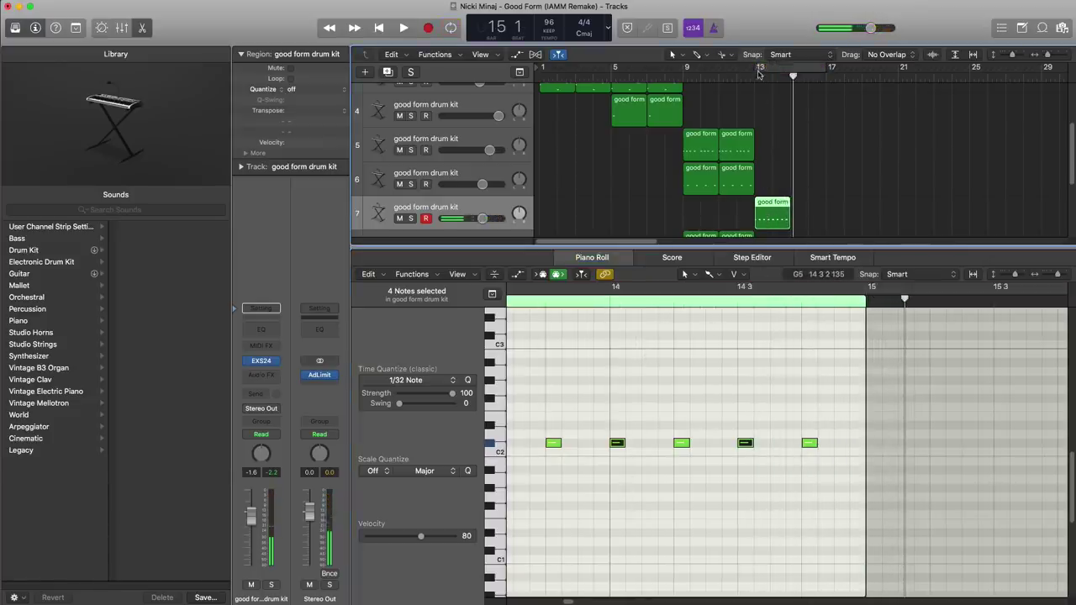
Shorten the cycle to bars 13–14, duplicate the ninth track, and copy its bar 11 region to bar 13 on the new track
scroll(754, 210, down, 1)
scroll(754, 210, down, 2)
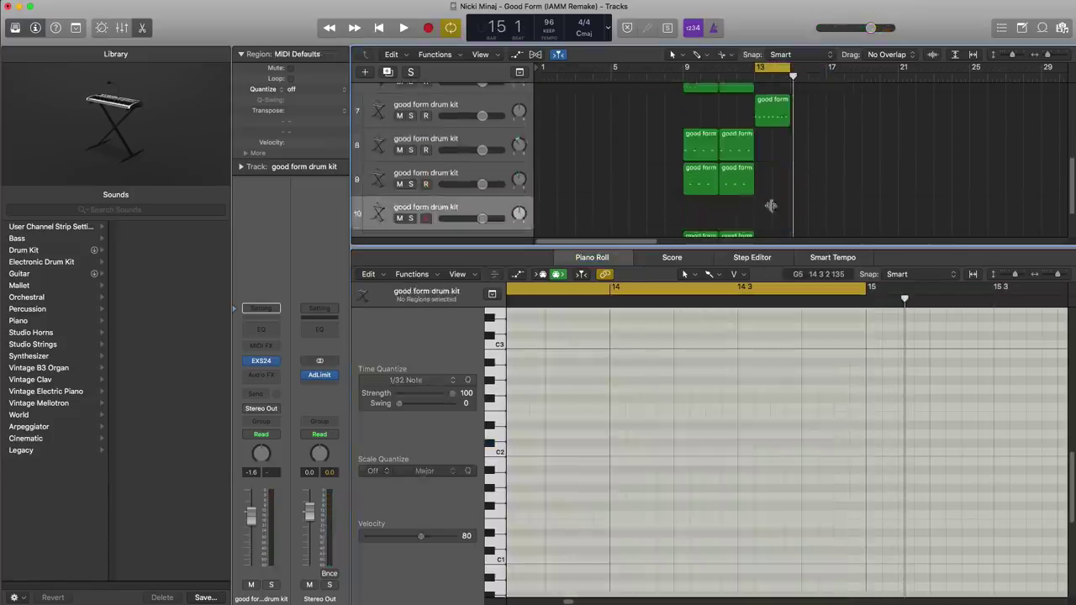
drag(731, 180, 766, 214)
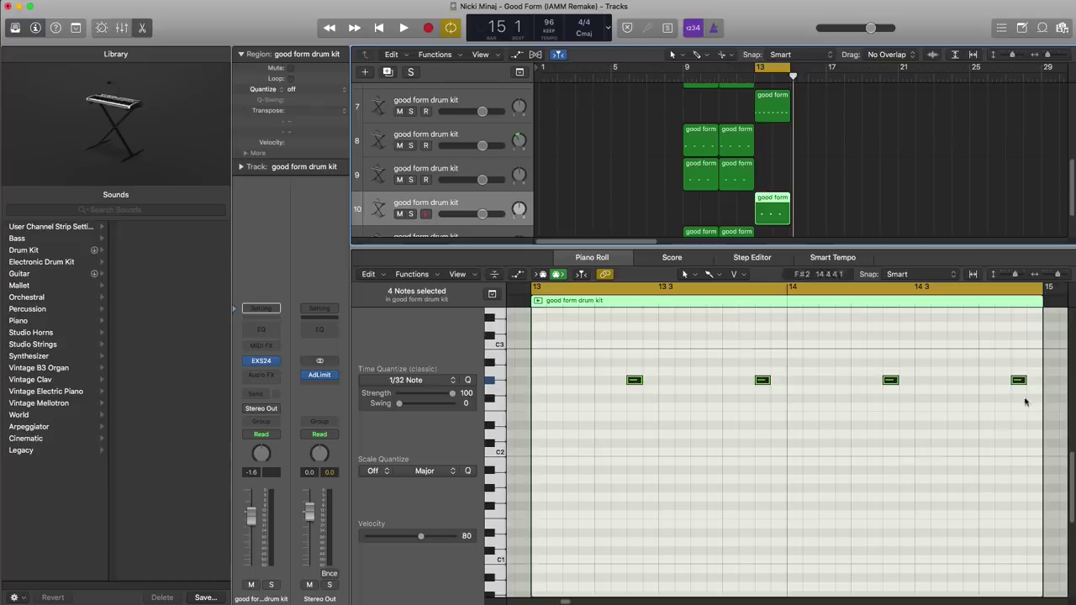
Copy the four notes in the tenth track's region one beat earlier, play the loop, and close the note editor
drag(1025, 402, 605, 382)
key(space)
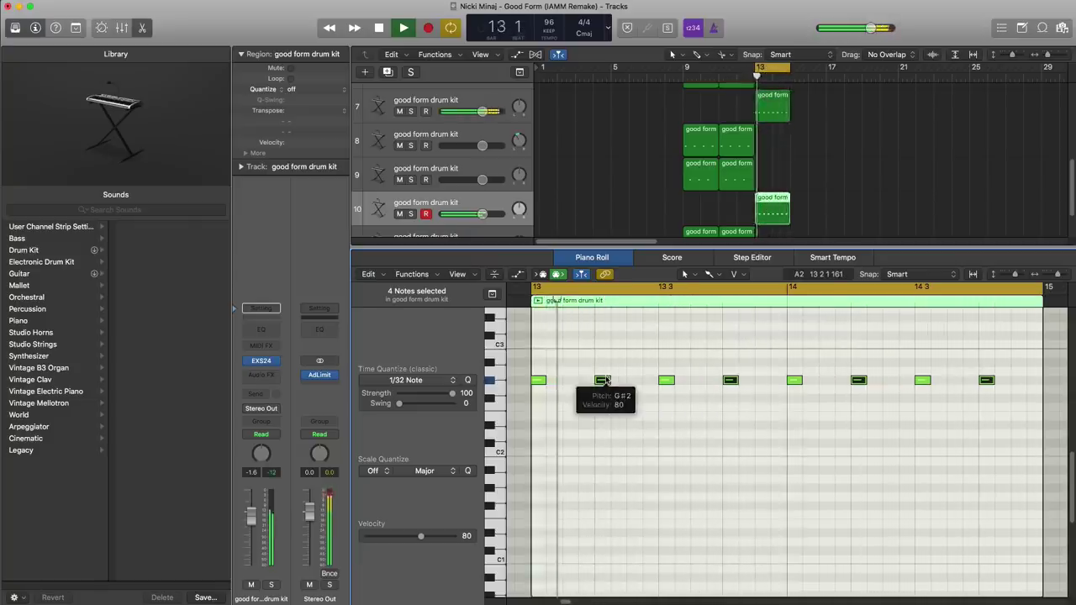
key(e)
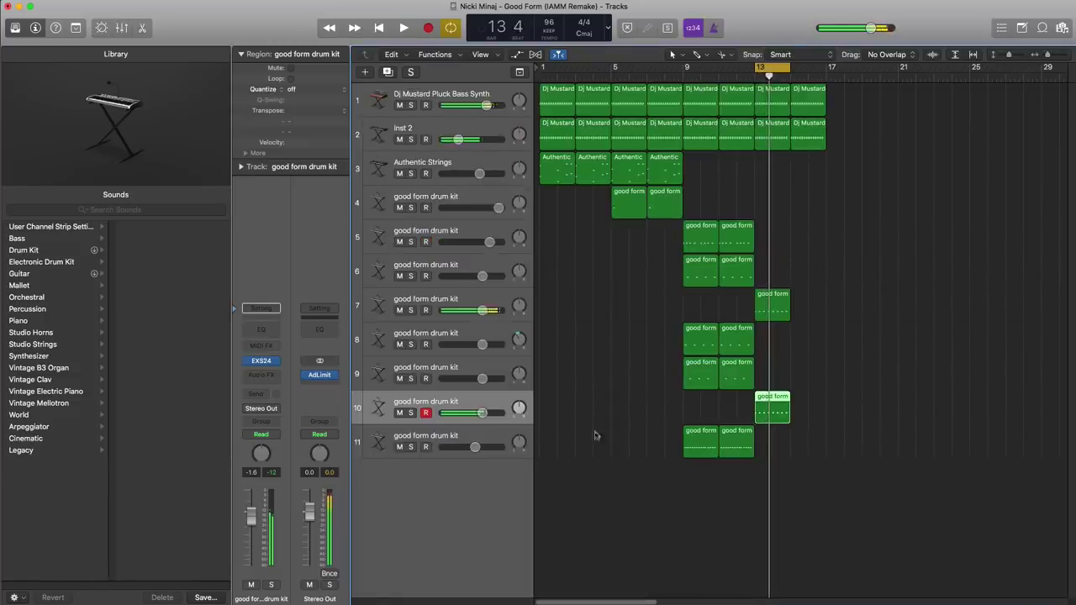
Duplicate the eleventh track, place a copy of its region at bar 13 on the new track, and open it for note editing
click(455, 441)
click(386, 74)
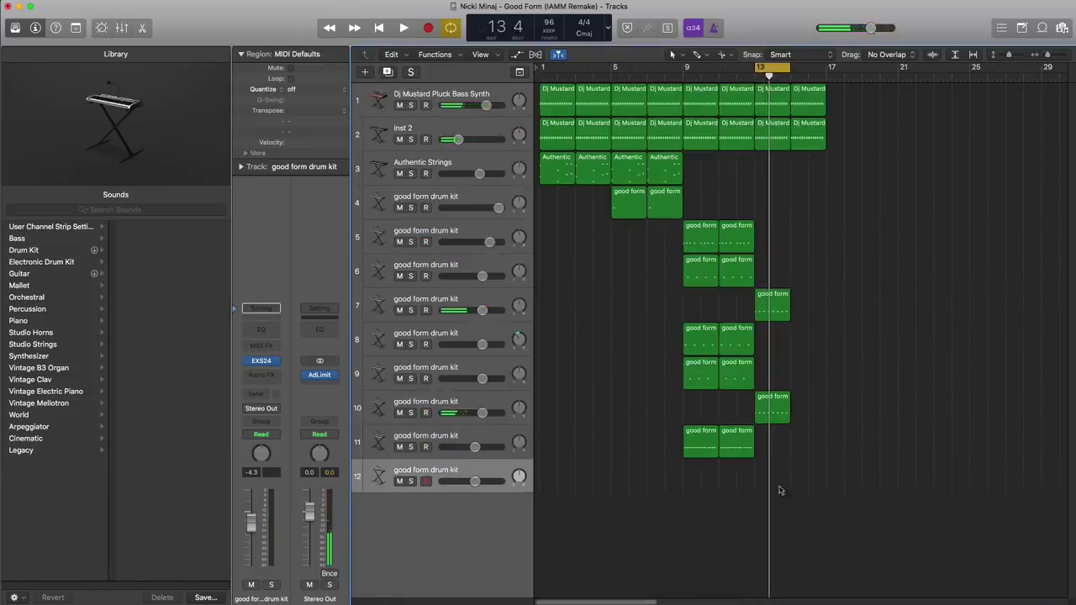
drag(760, 475, 766, 487)
drag(771, 485, 771, 484)
double_click(770, 477)
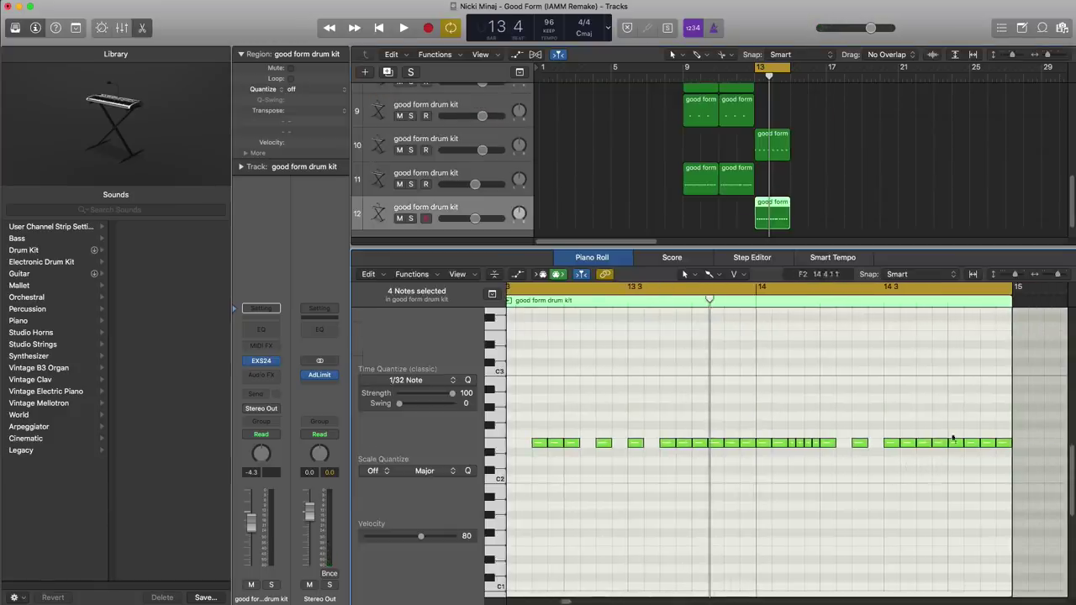
Trim the run of sixteenths in the second half of bar 14 to its first four notes, and play the loop
drag(889, 421, 997, 475)
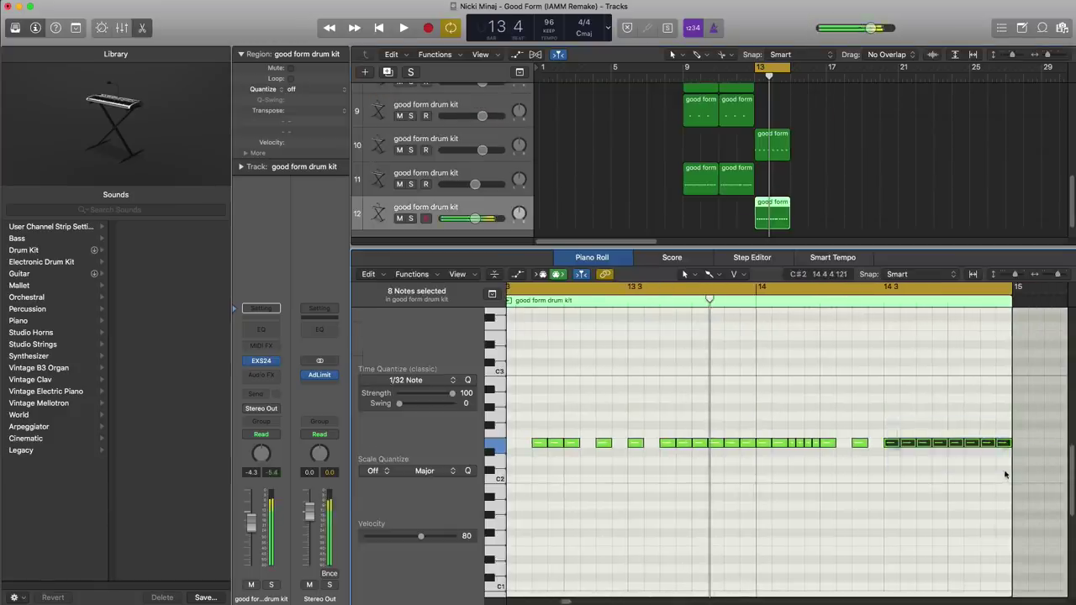
key(Delete)
key(space)
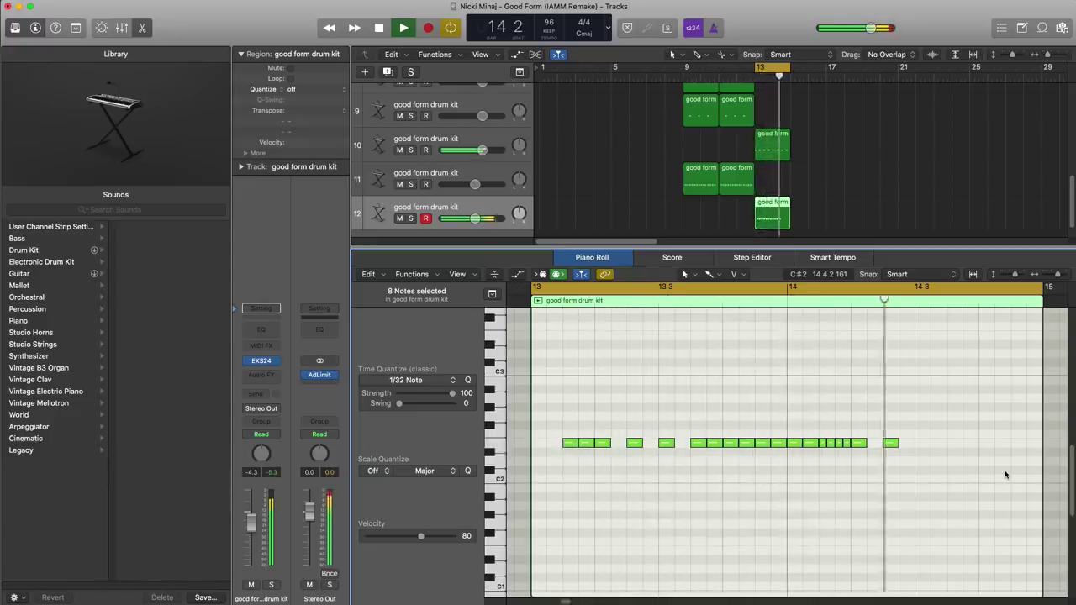
key(space)
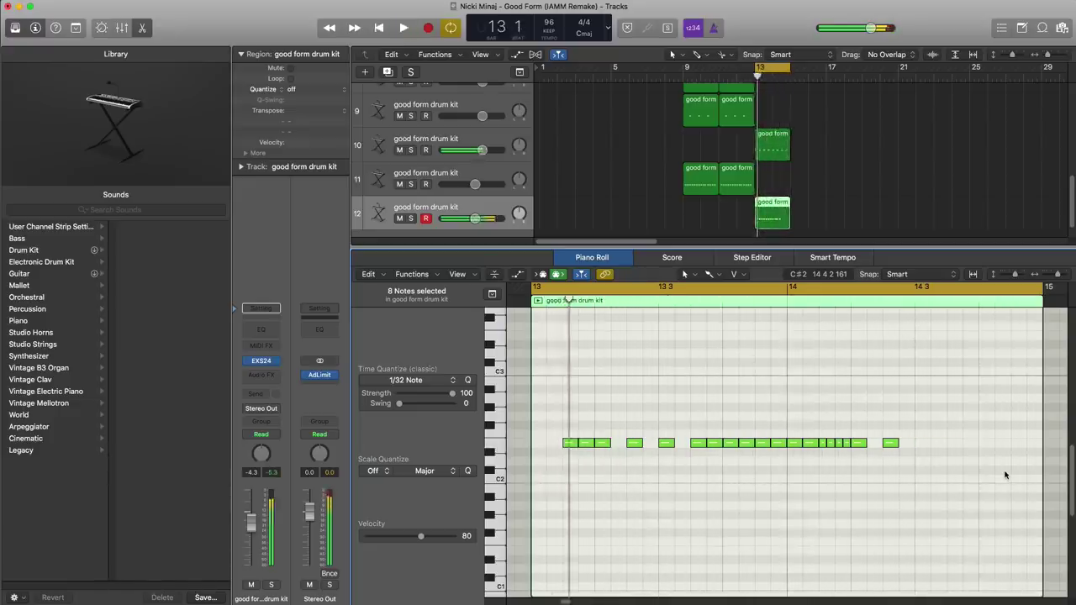
key(super+r)
drag(989, 415, 1036, 461)
key(Delete)
key(space)
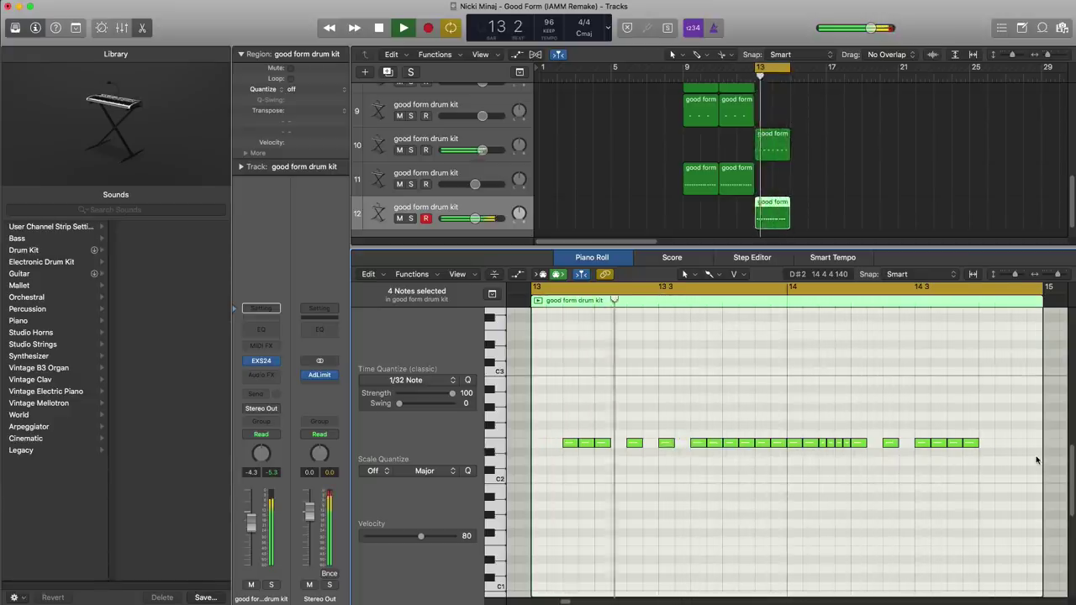
key(space)
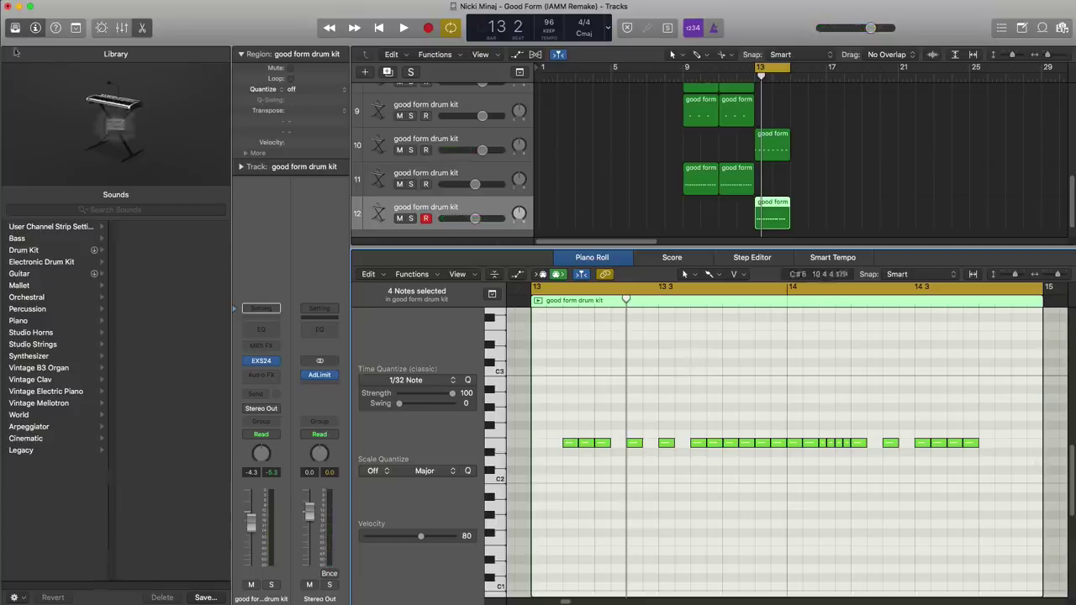
Hide the Library and the note editor, and create one new software instrument track
click(14, 28)
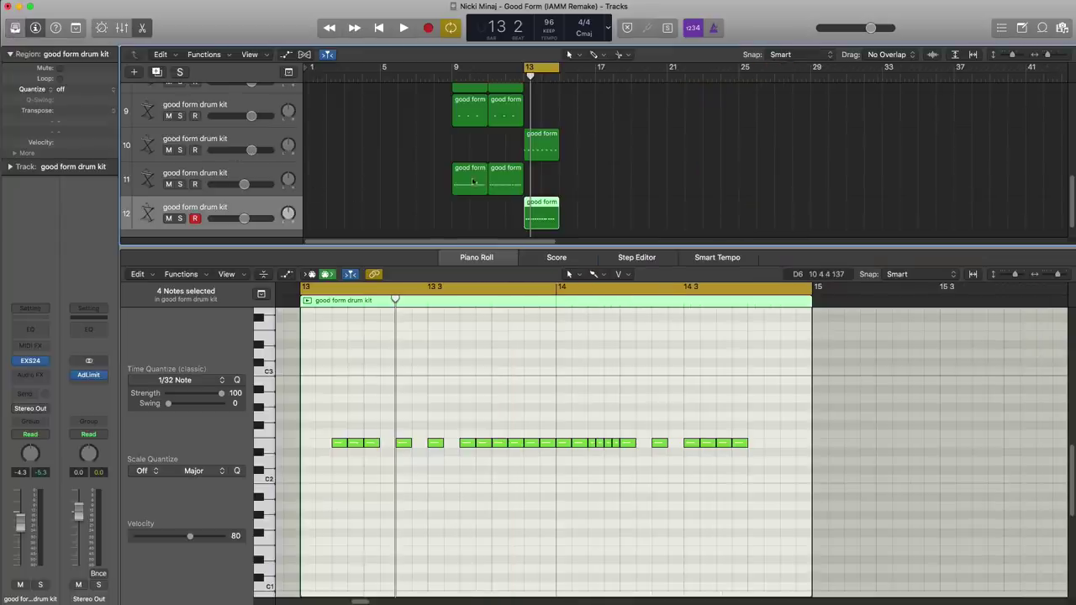
key(x)
key(x)
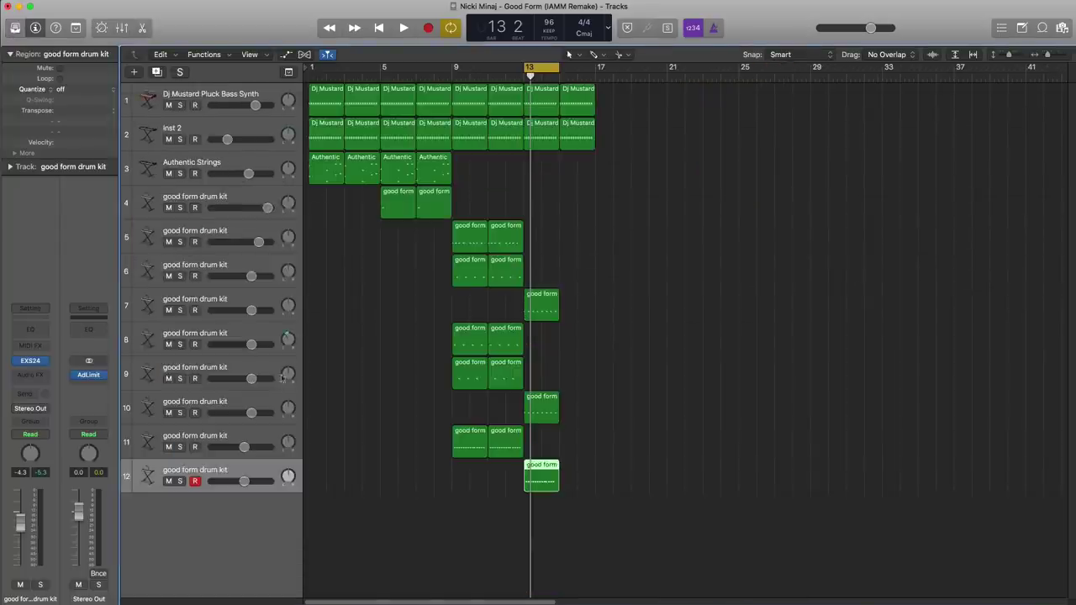
click(133, 72)
key(Return)
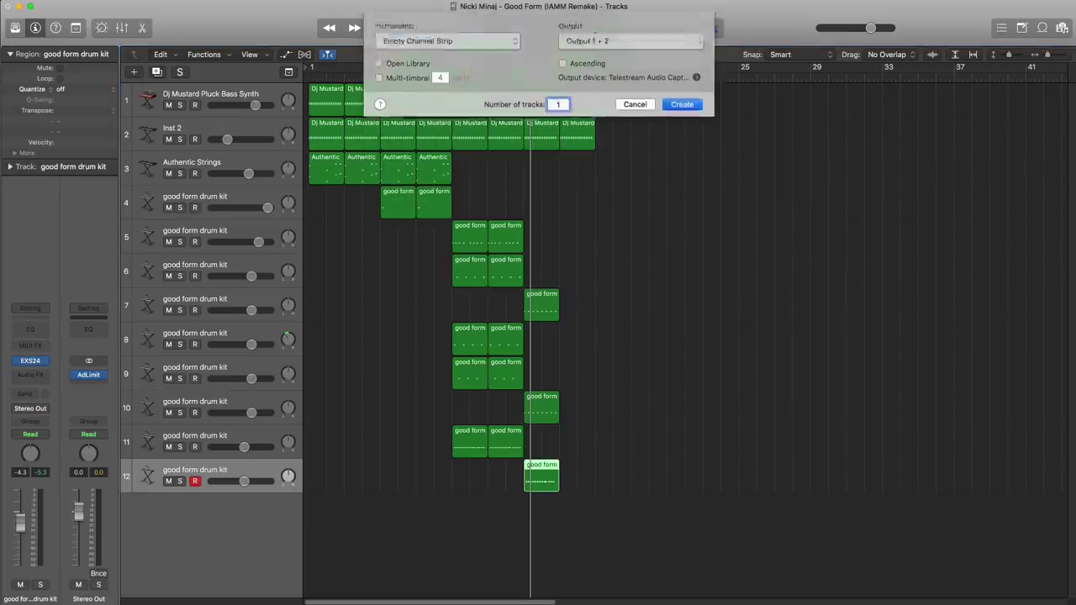
Insert the ES2 synth on the new track, load its 808 preset, and close the plug-in window
click(36, 368)
mouse_move(63, 473)
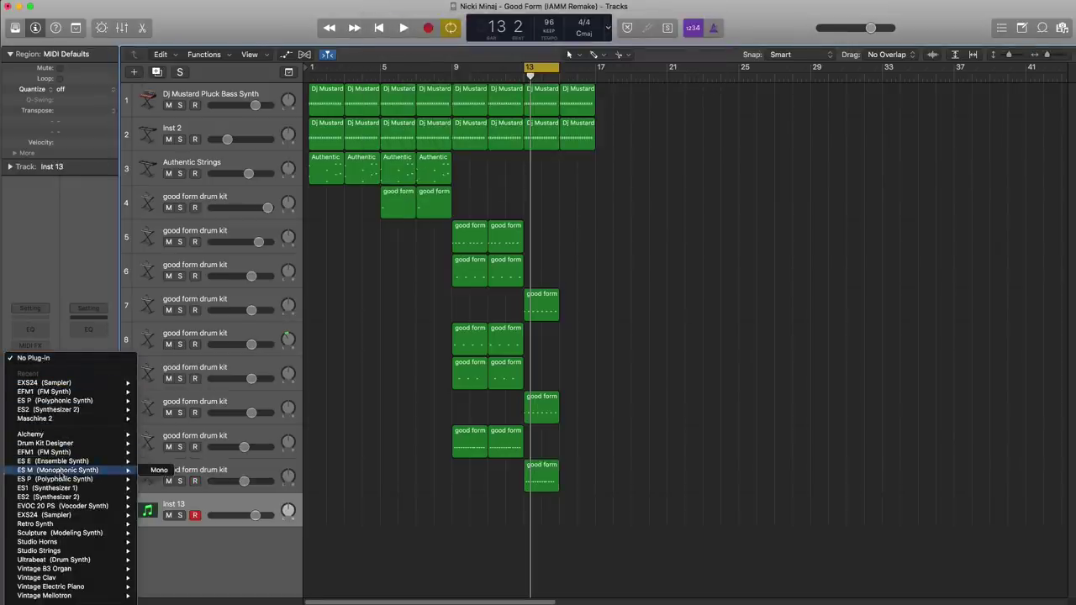
mouse_move(51, 497)
click(159, 497)
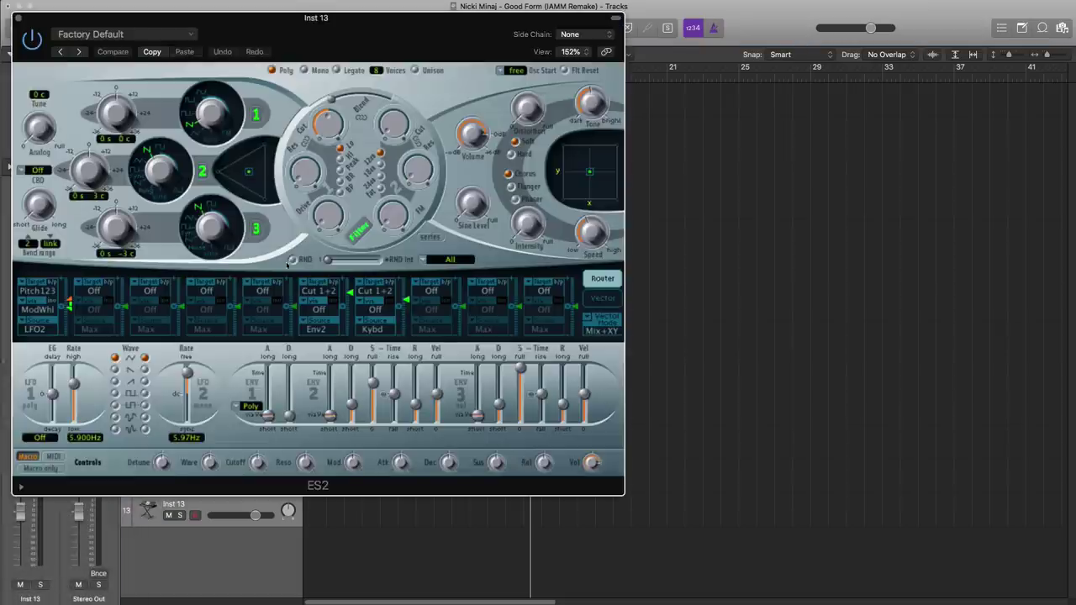
drag(349, 35, 492, 46)
click(240, 46)
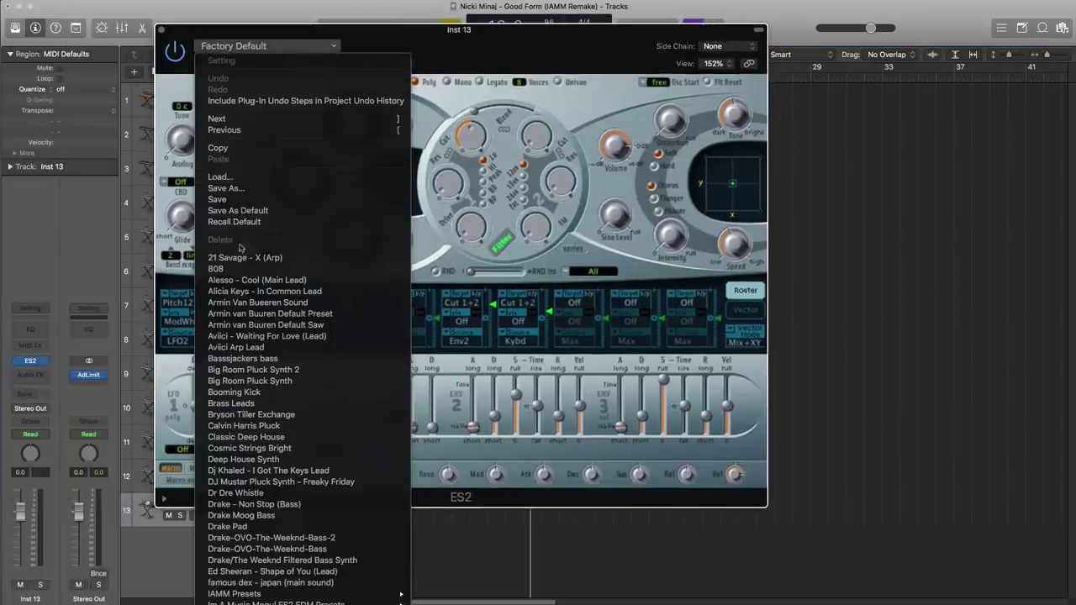
click(239, 270)
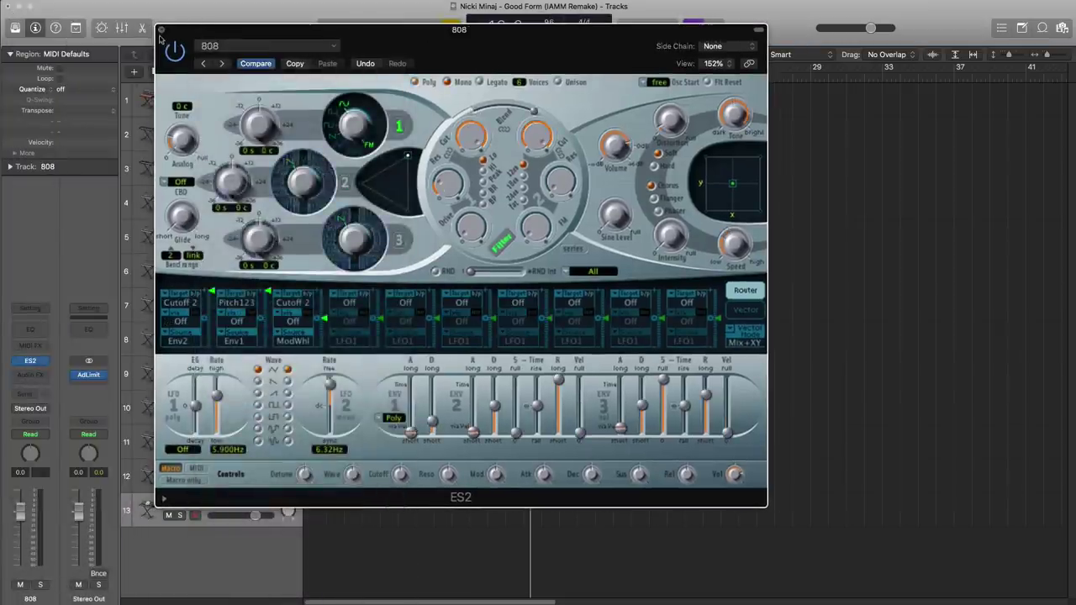
key(super+w)
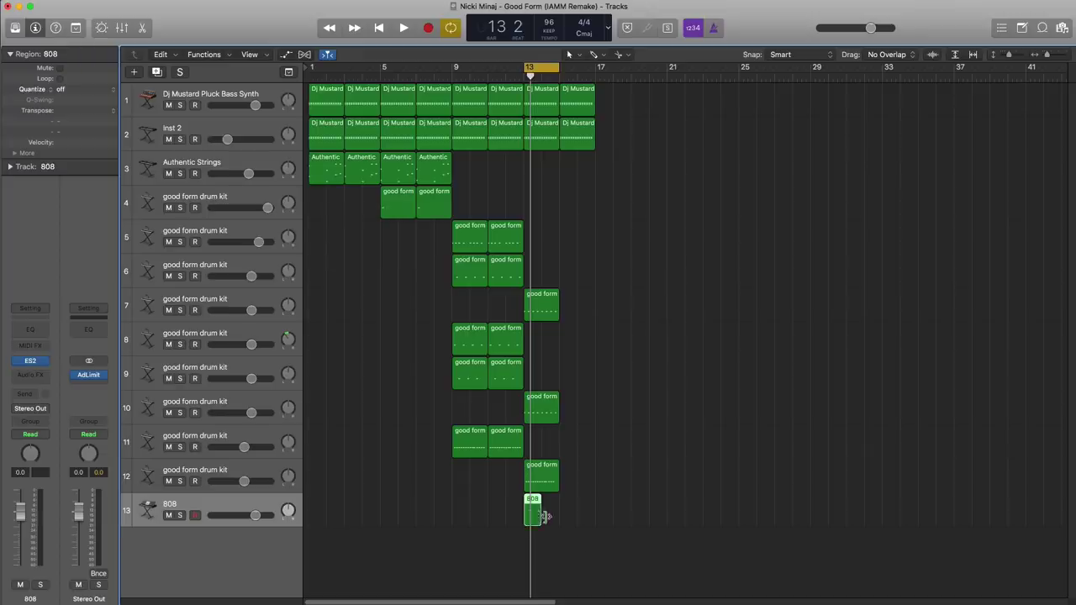
Extend the 808 track's region at bar 13 to the start of bar 15 and open it for note editing
drag(545, 516, 559, 516)
double_click(538, 508)
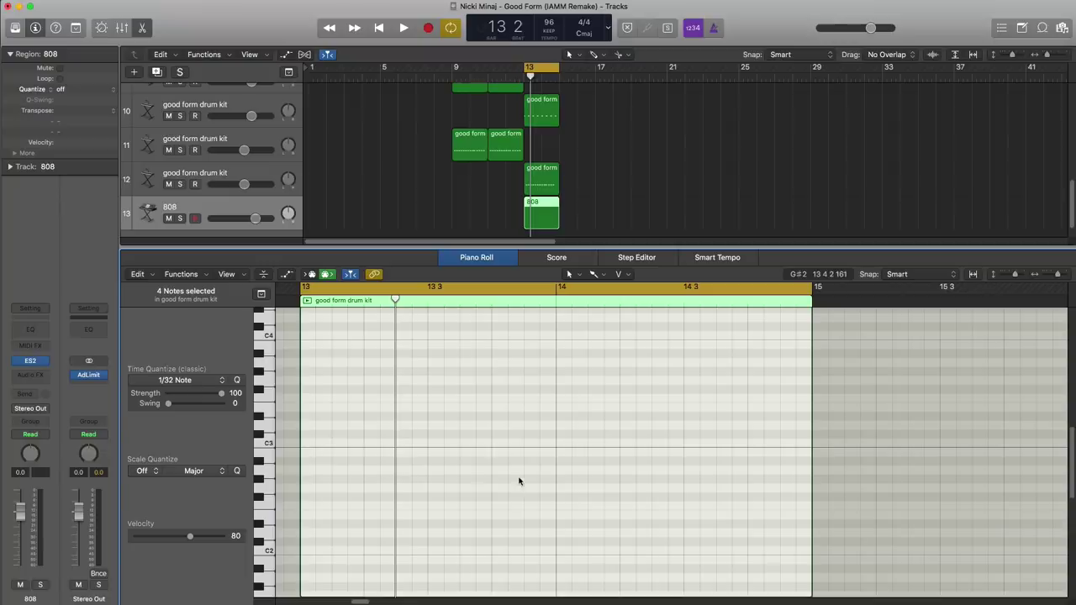
scroll(419, 474, down, 3)
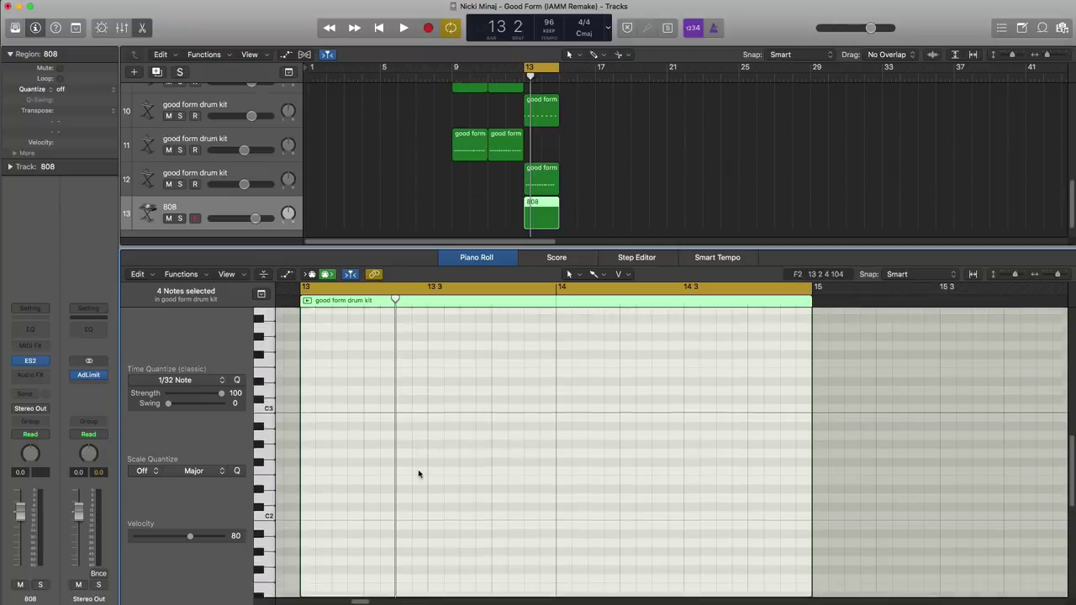
scroll(419, 475, down, 12)
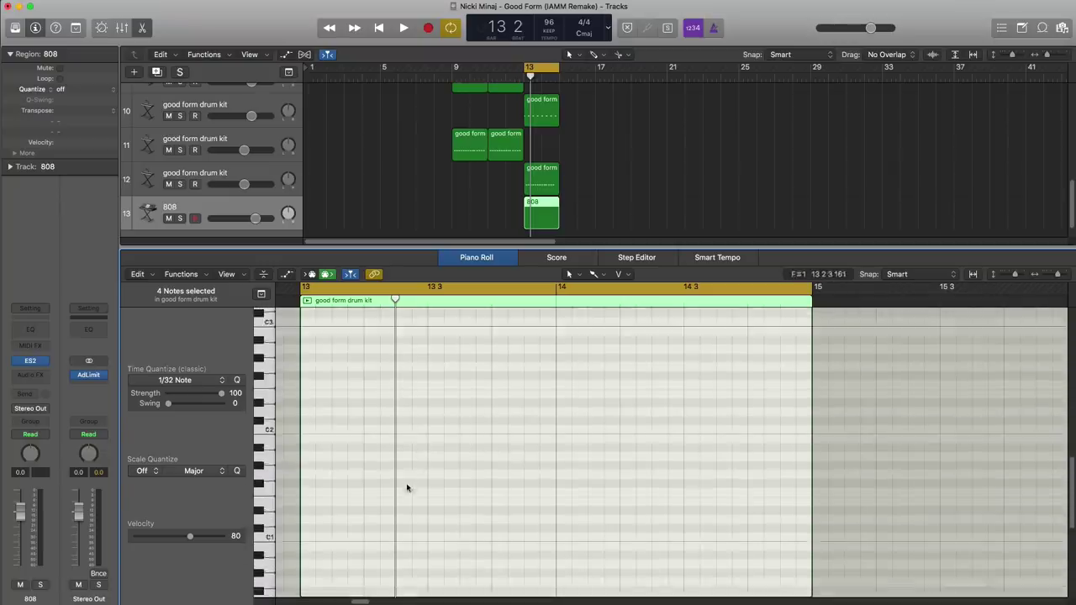
Switch the brush to the Pencil tool and place twelve sixteenth-length A0 notes an eighth apart from bar 13 to beat 3 of bar 14
super+click(307, 455)
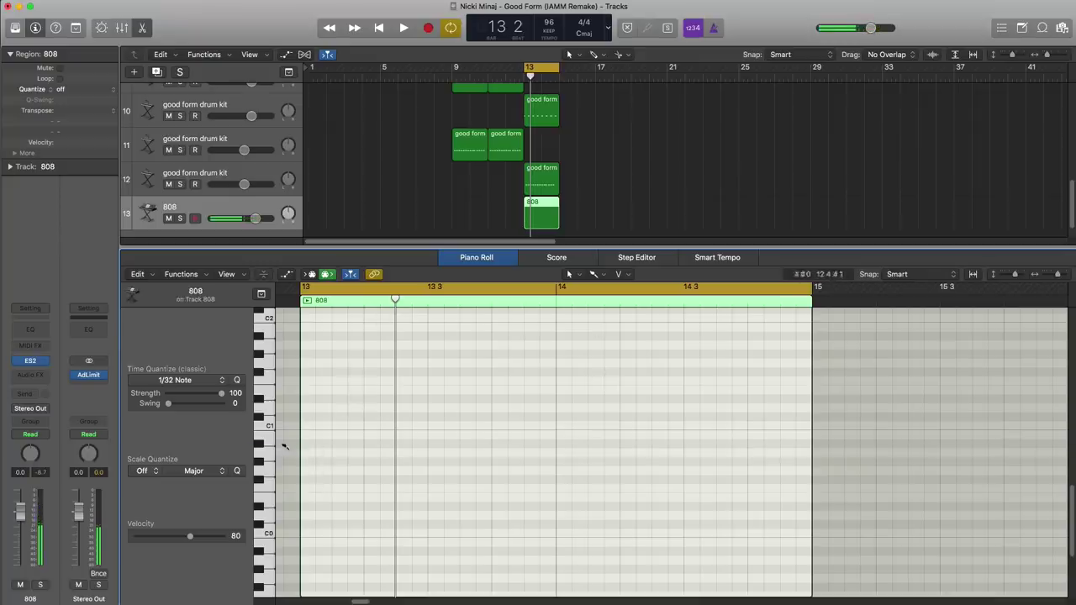
click(595, 280)
click(607, 308)
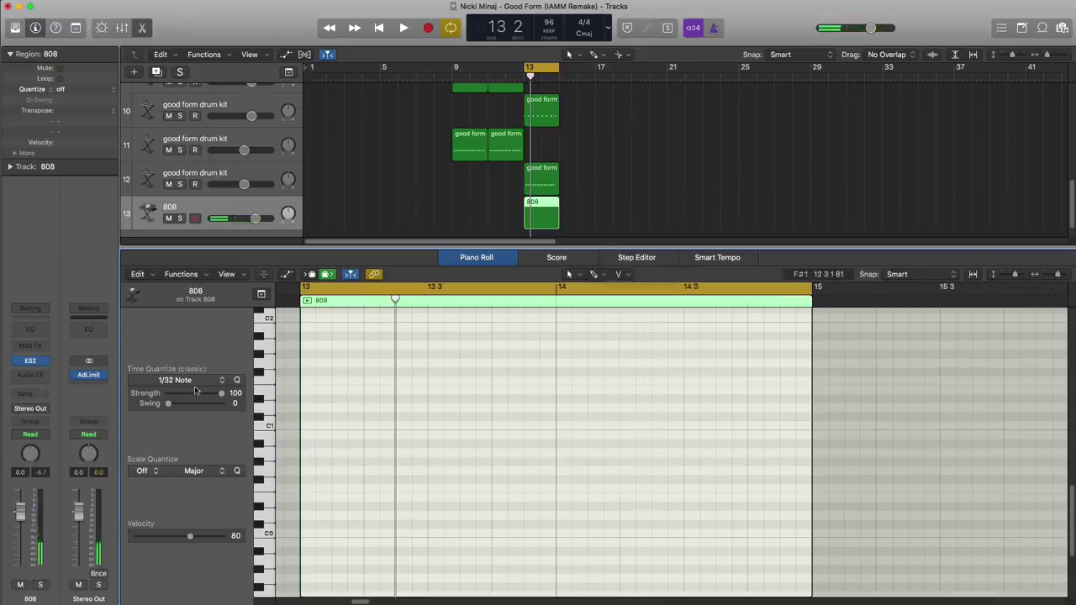
click(307, 455)
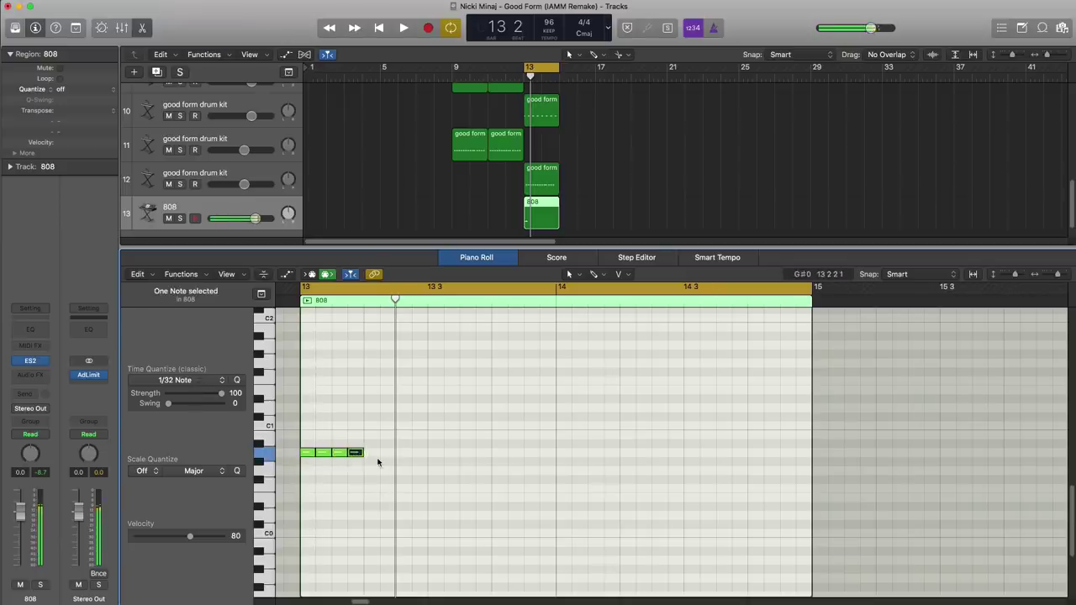
key(Delete)
click(339, 453)
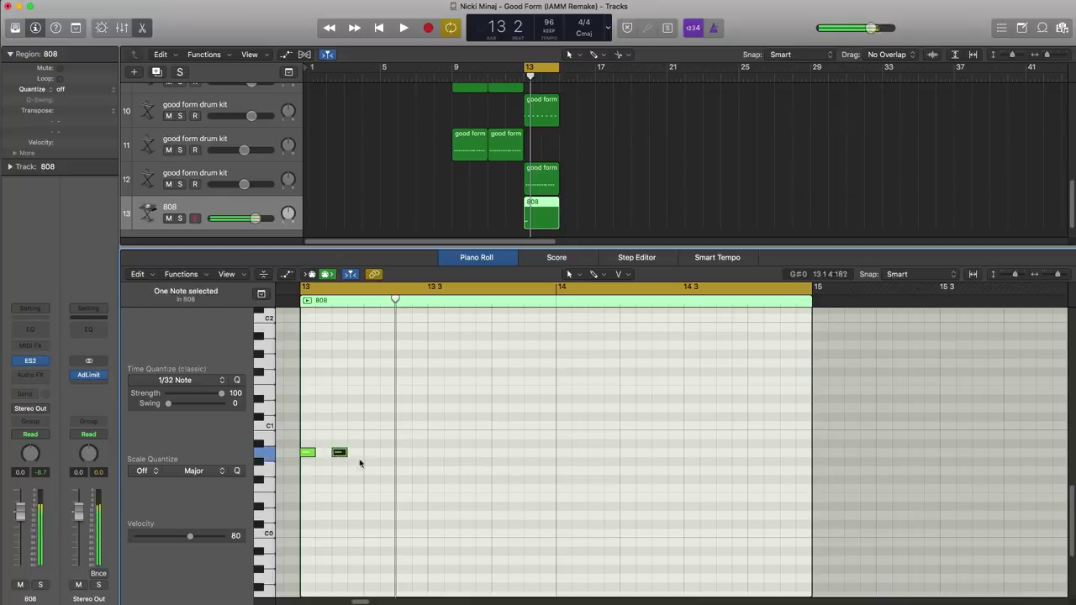
drag(360, 460, 301, 446)
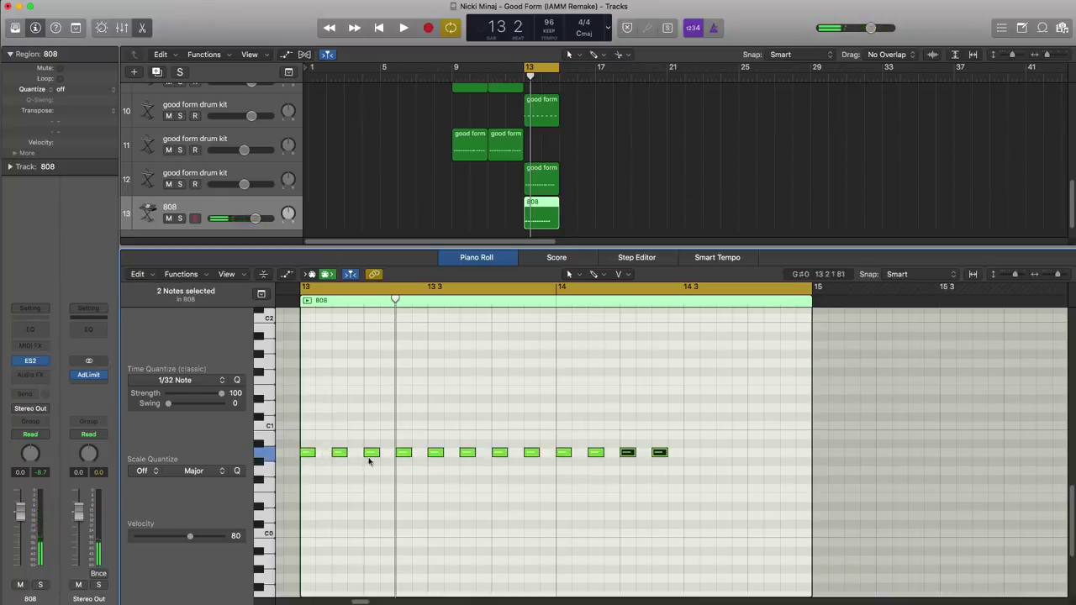
Lengthen all twelve A0 notes together to a full eighth so each meets the next, and play the loop
drag(697, 491, 309, 413)
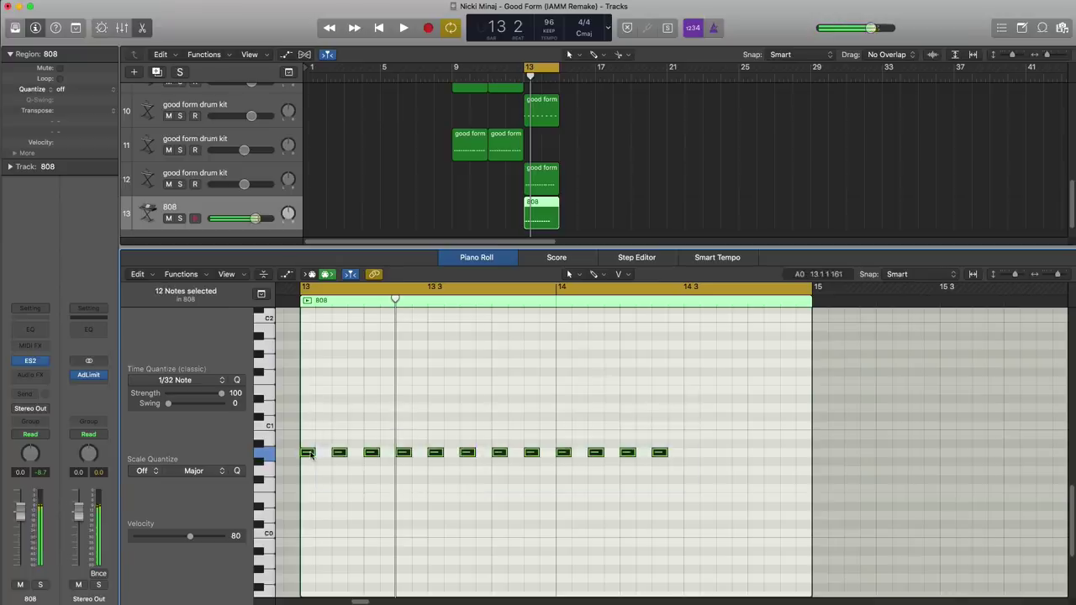
drag(311, 453, 329, 455)
key(space)
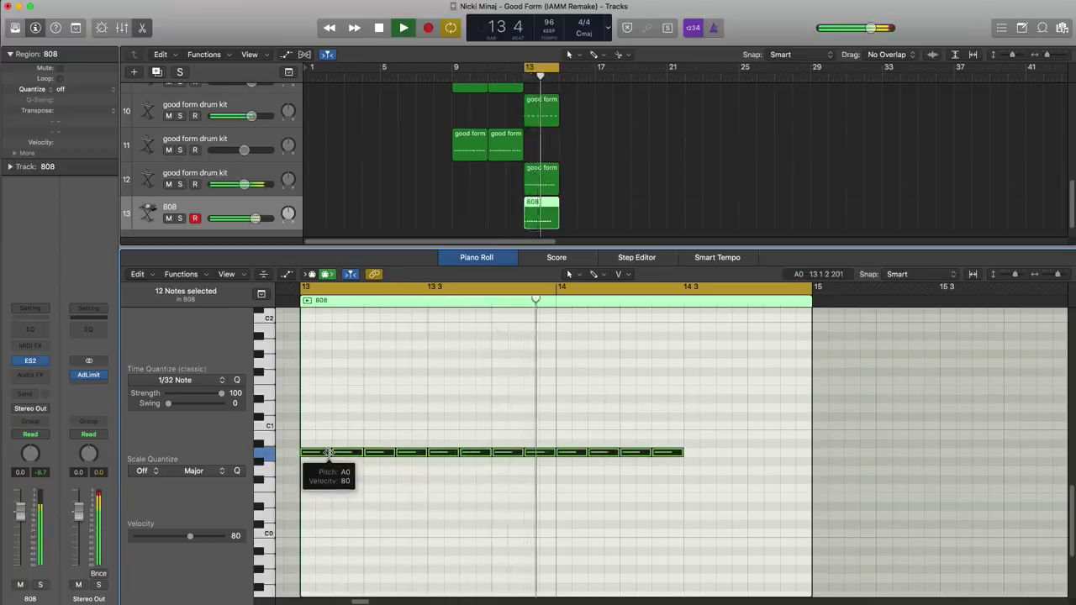
key(space)
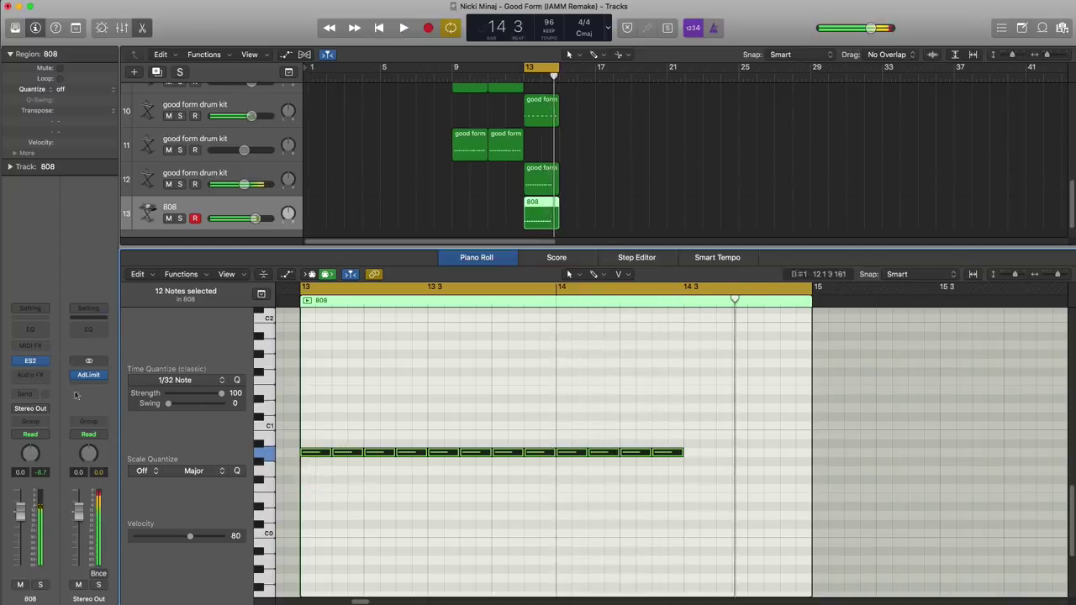
Examine the ES2 synth settings behind the 808 sound, and close the plug-in window
click(30, 362)
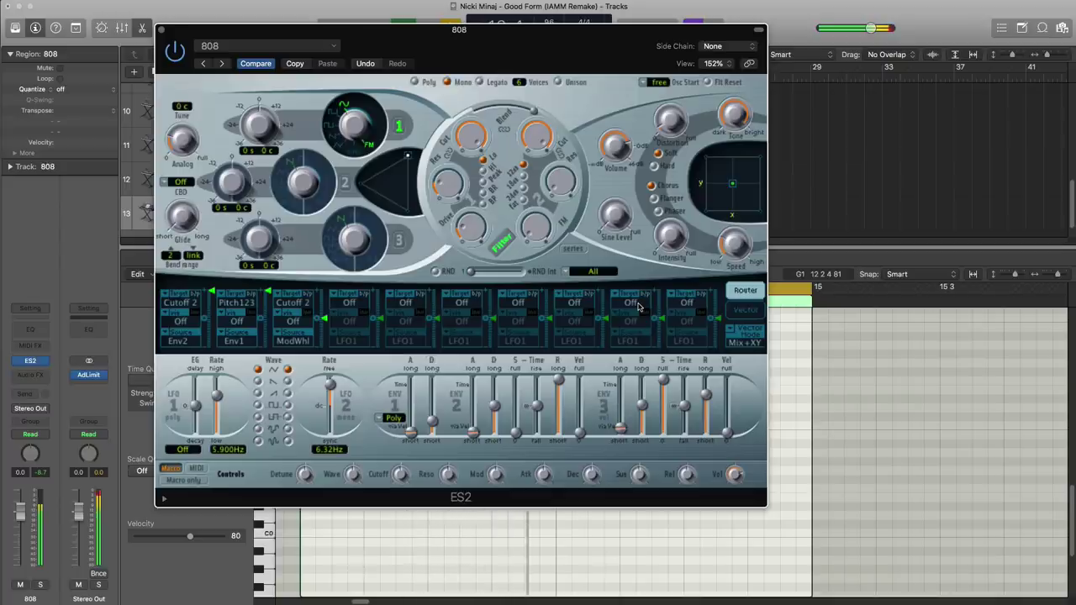
mouse_move(623, 432)
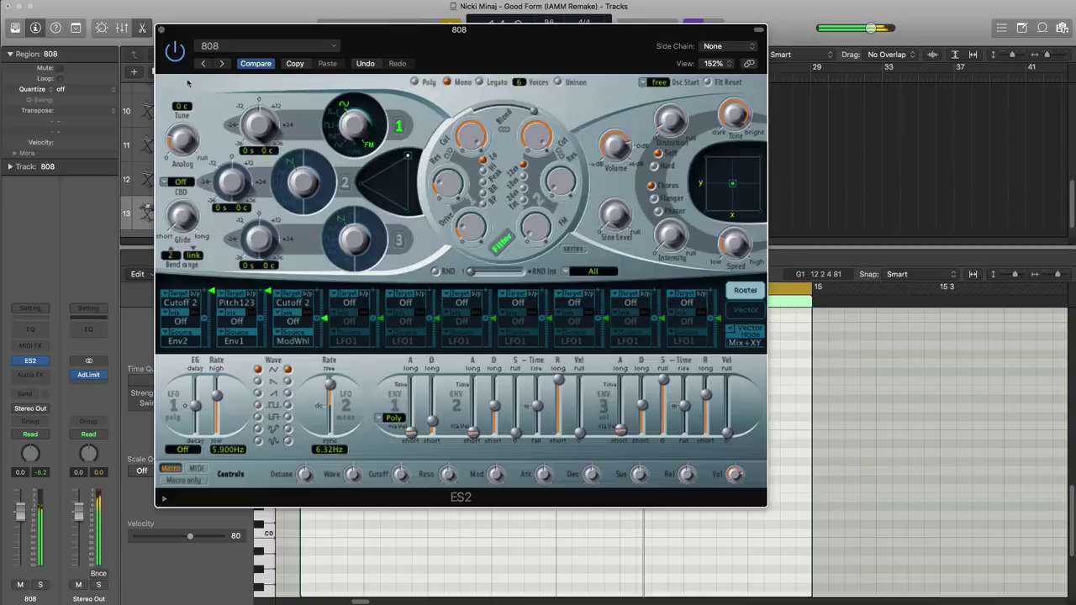
click(162, 30)
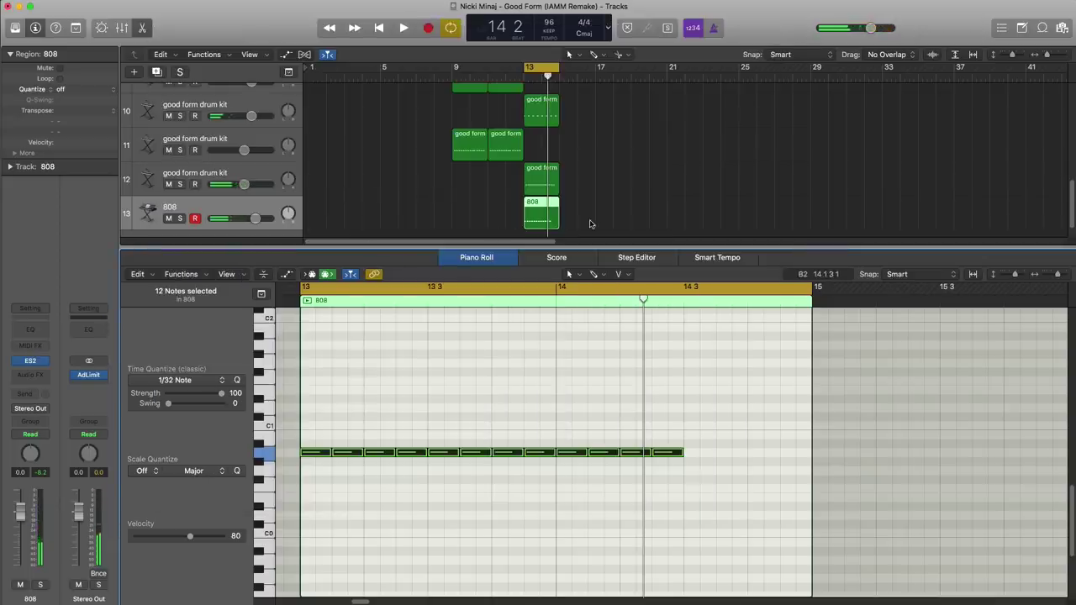
Copy the drum and 808 regions of bars 13–14 to bar 15, move the cycle range to bars 15–16, and play it
key(x)
key(x)
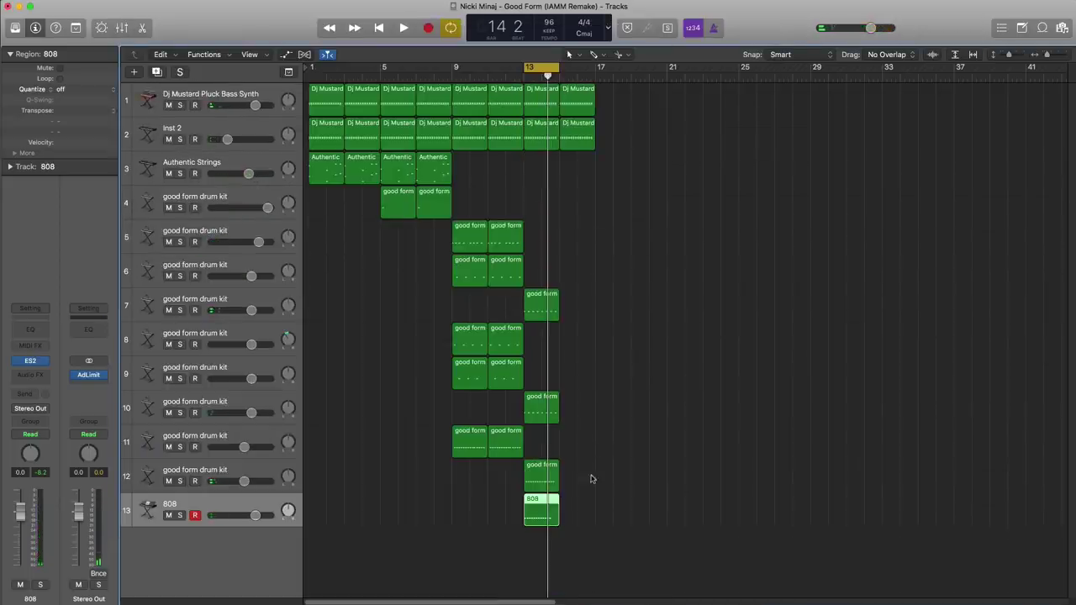
drag(579, 459, 583, 311)
drag(551, 514, 582, 516)
drag(546, 73, 581, 73)
key(space)
In the copied 808 region, lower the eight notes of bar 15 by four semitones to F0, and play the loop
double_click(581, 507)
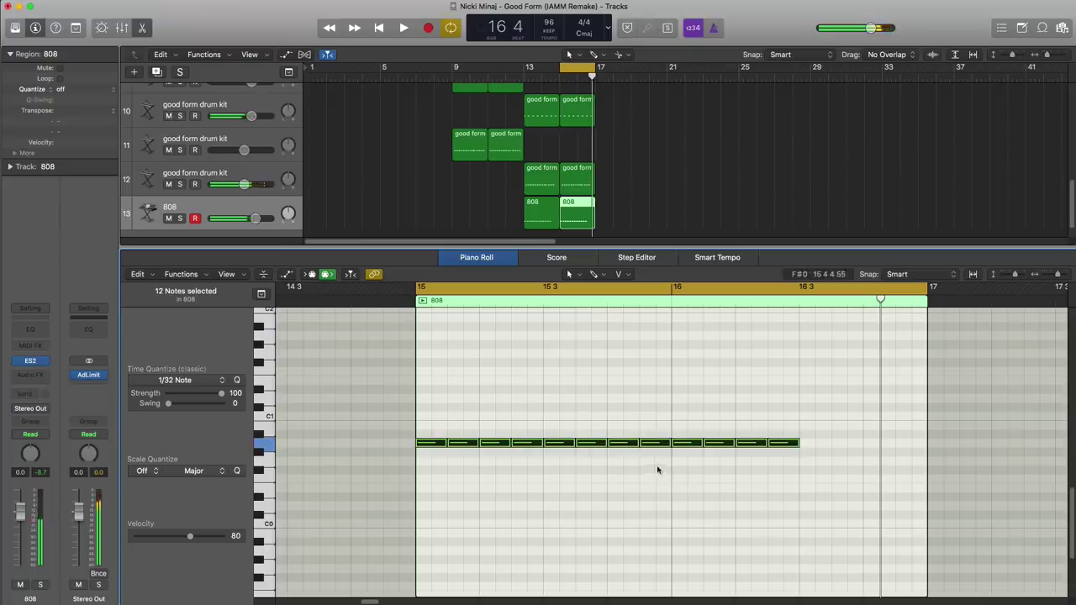
drag(659, 470, 431, 481)
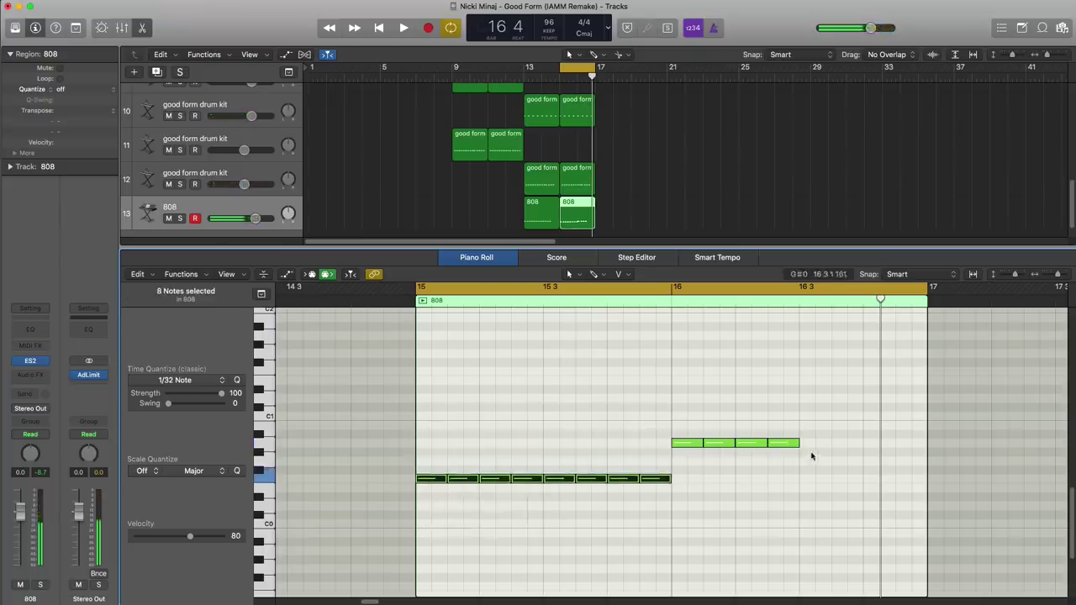
key(space)
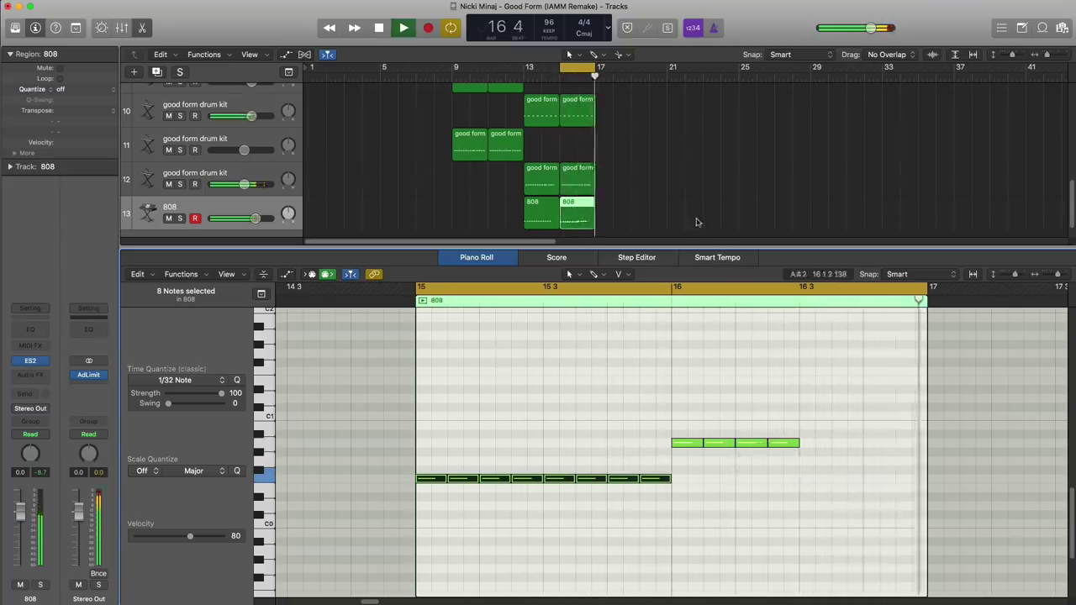
key(space)
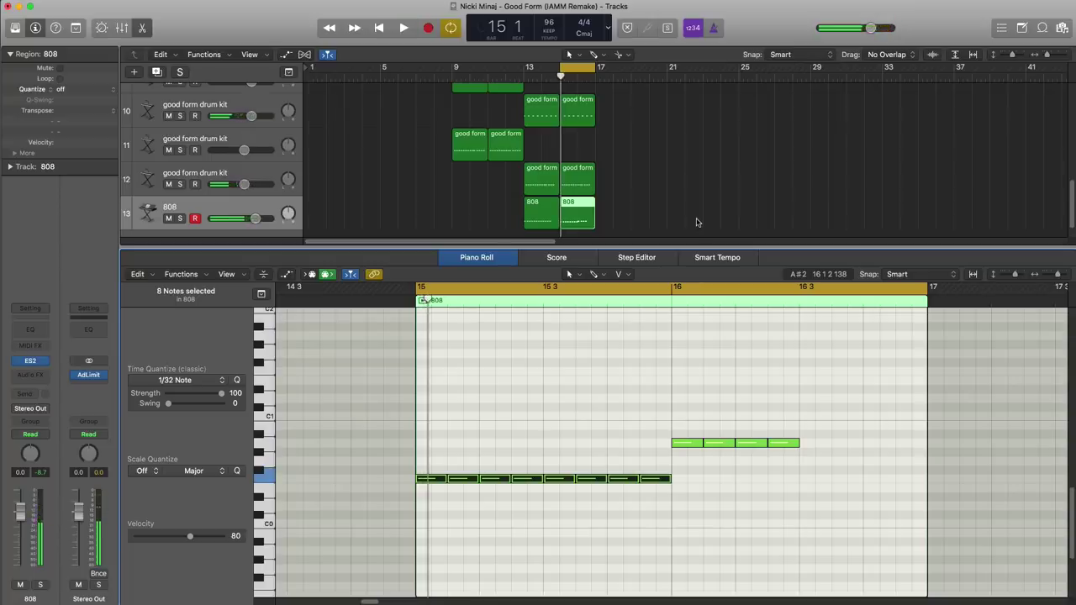
Repeat the bar 13–16 regions of tracks 1 and 2 out to bar 25, with the cycle range moved to start at bar 17
key(x)
key(x)
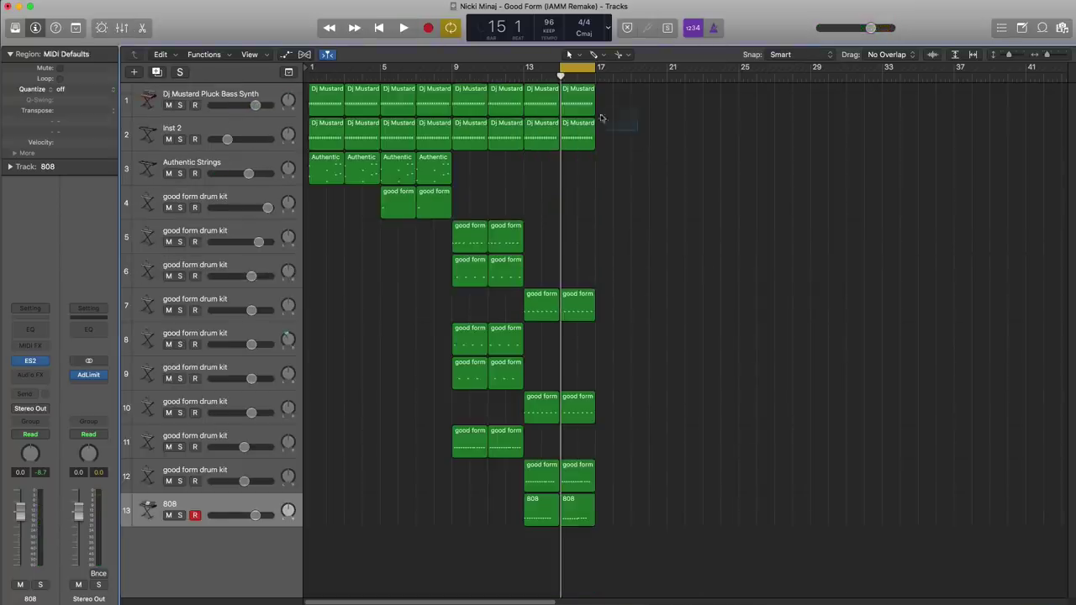
drag(603, 118, 542, 104)
key(super+r)
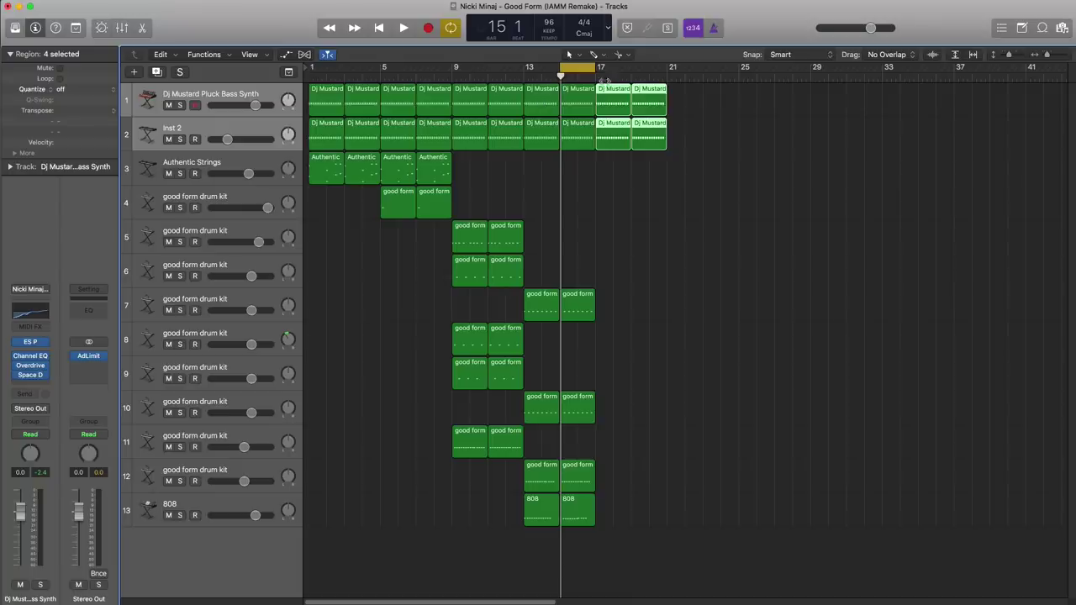
drag(577, 68, 606, 69)
key(space)
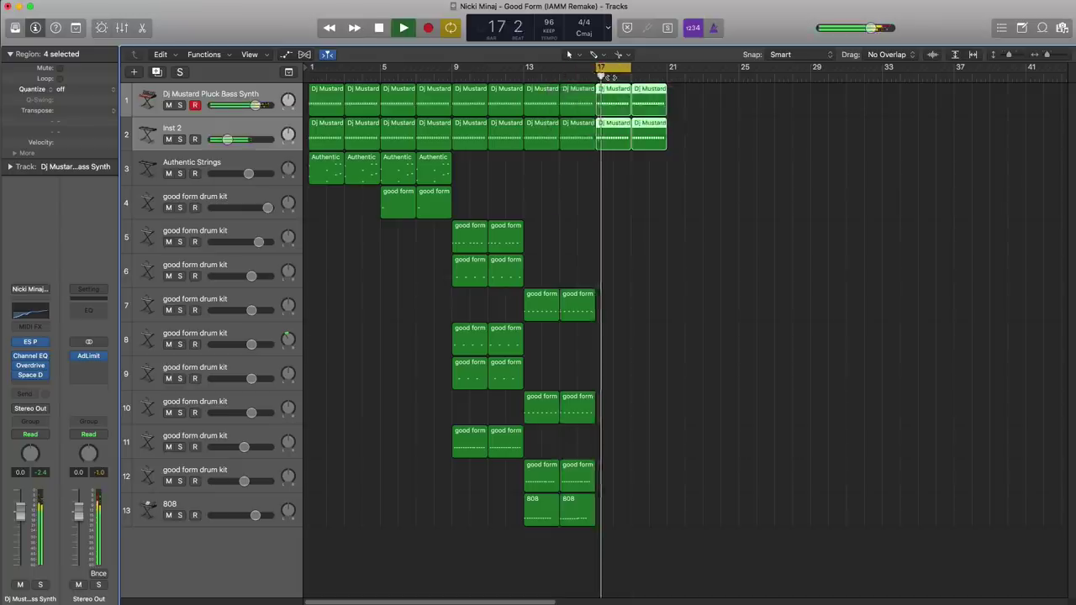
key(space)
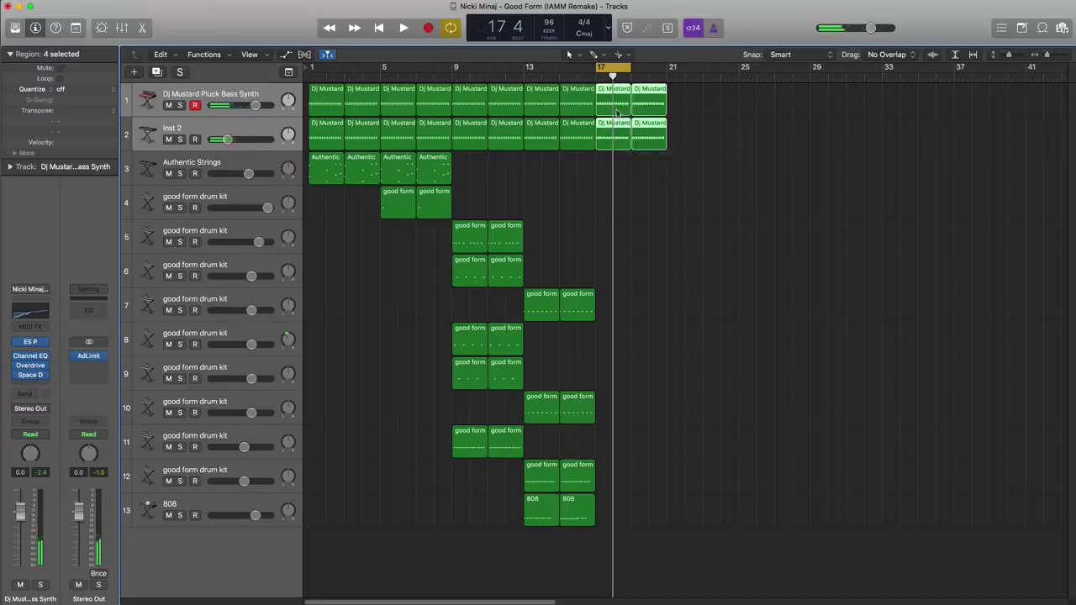
drag(620, 112, 695, 112)
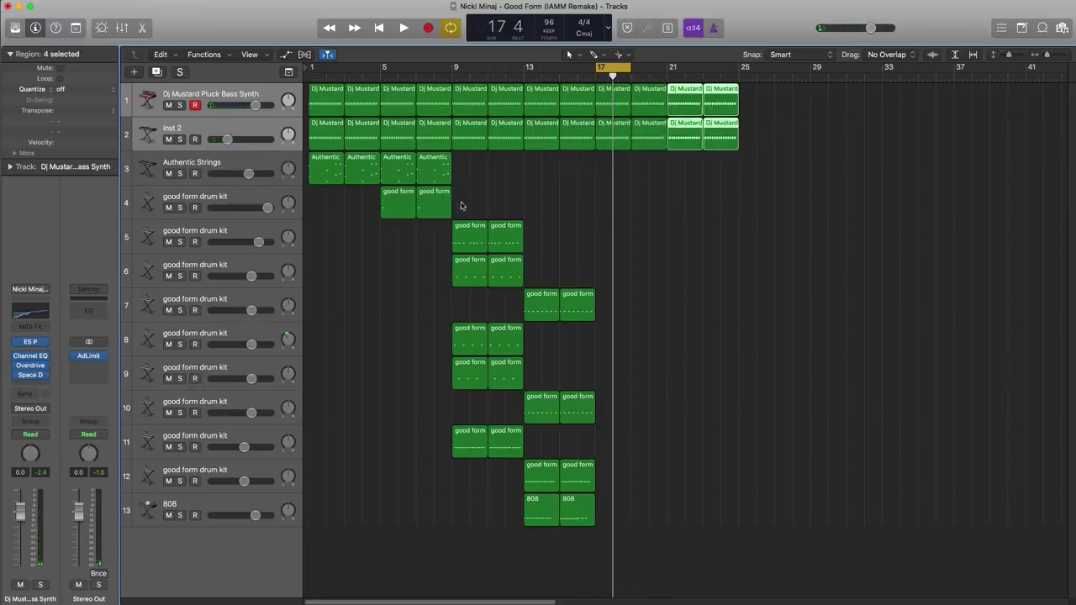
Copy the opening strings and track 4 regions and the bar 9–12 drum regions so both sets start at bar 17, and play them
drag(462, 205, 611, 183)
key(space)
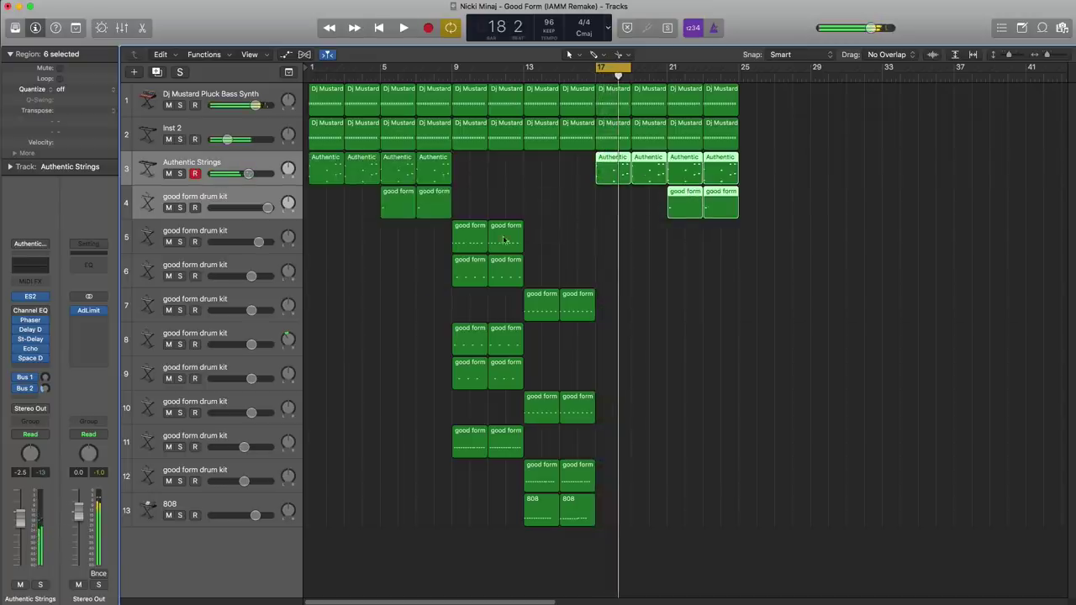
drag(431, 243, 500, 290)
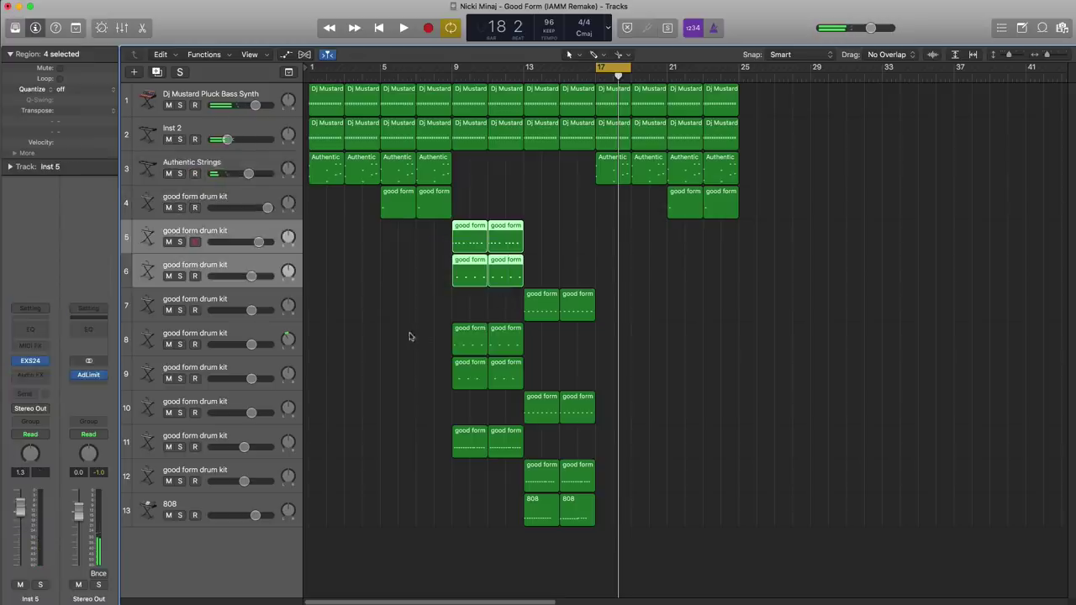
drag(409, 334, 495, 458)
drag(465, 235, 607, 246)
key(space)
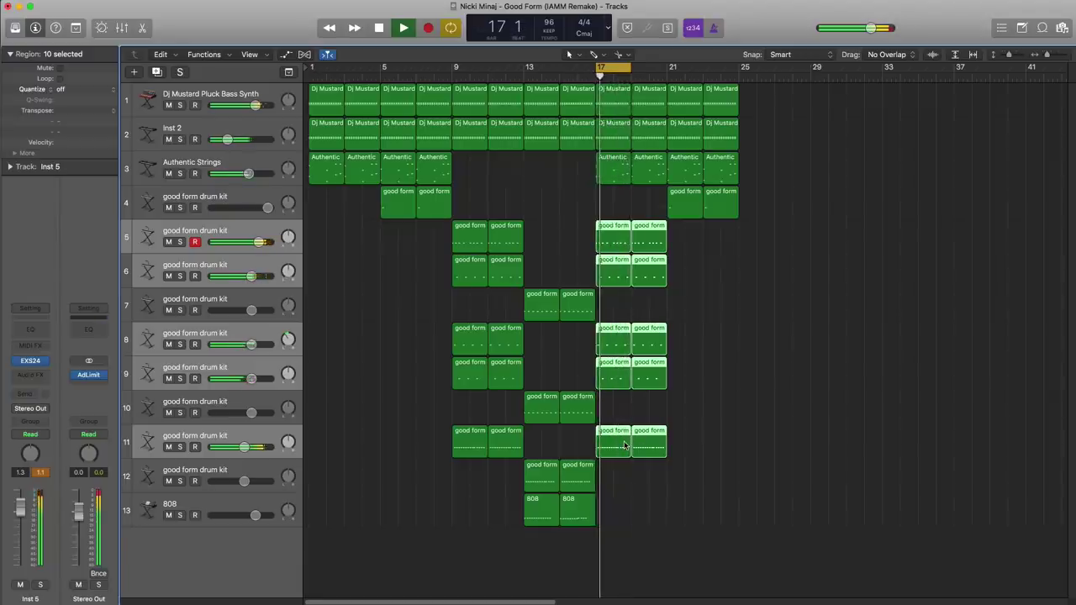
key(space)
Extend the cycle range to bar 21, and duplicate the 808 track with a new region from bar 17 to bar 21 open for note editing
drag(632, 65, 669, 67)
click(236, 498)
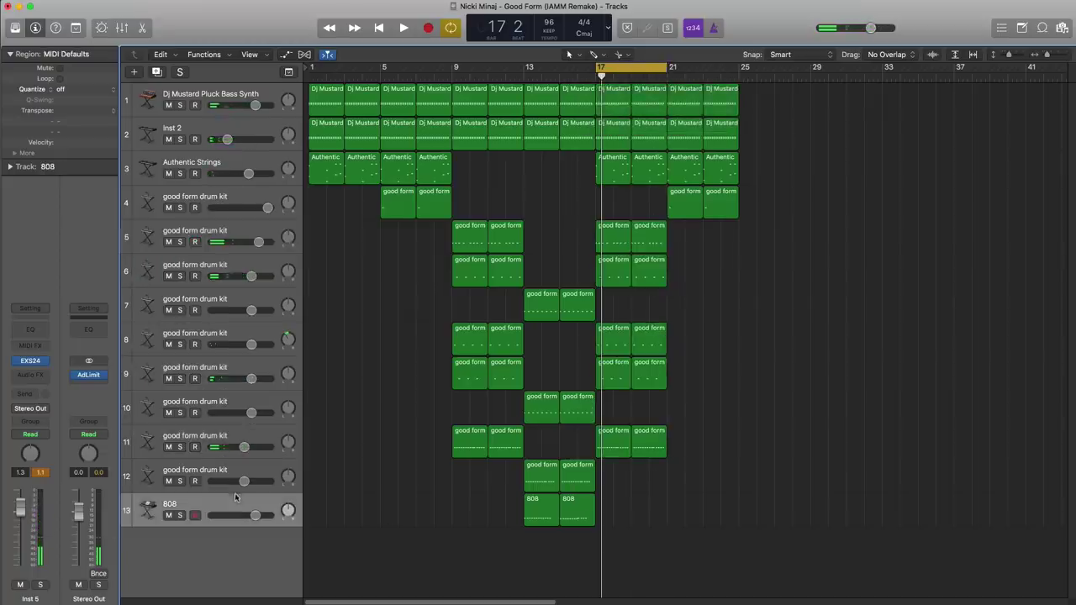
click(157, 73)
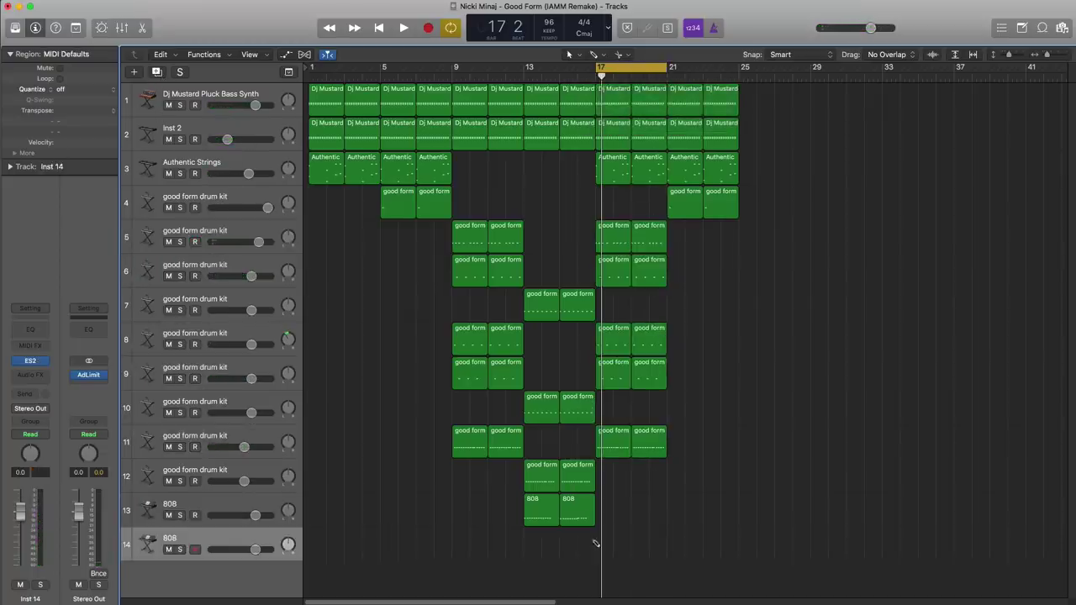
drag(613, 548, 666, 548)
double_click(648, 549)
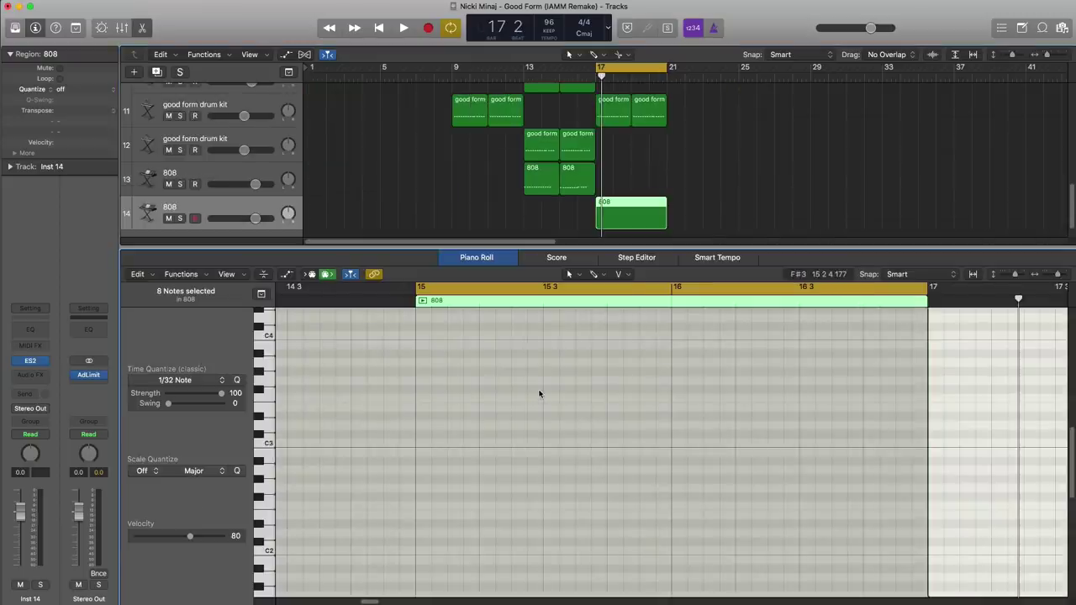
Draw two F0 notes in beat 1 of bar 17 and an E0 note in beat 2, playing the loop as a check
click(633, 294)
scroll(671, 402, right, 5)
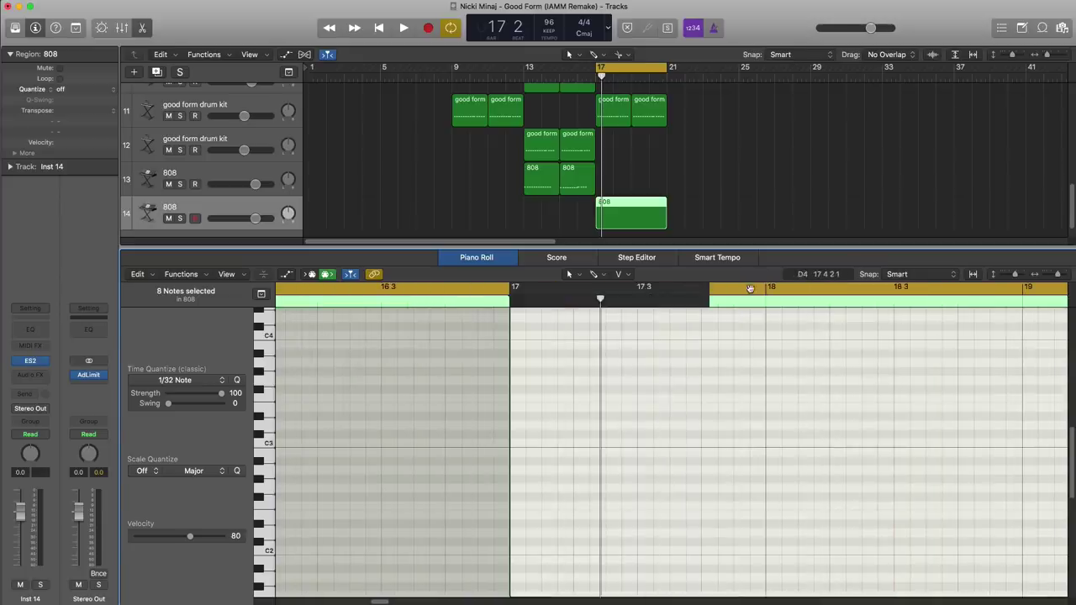
scroll(644, 378, down, 3)
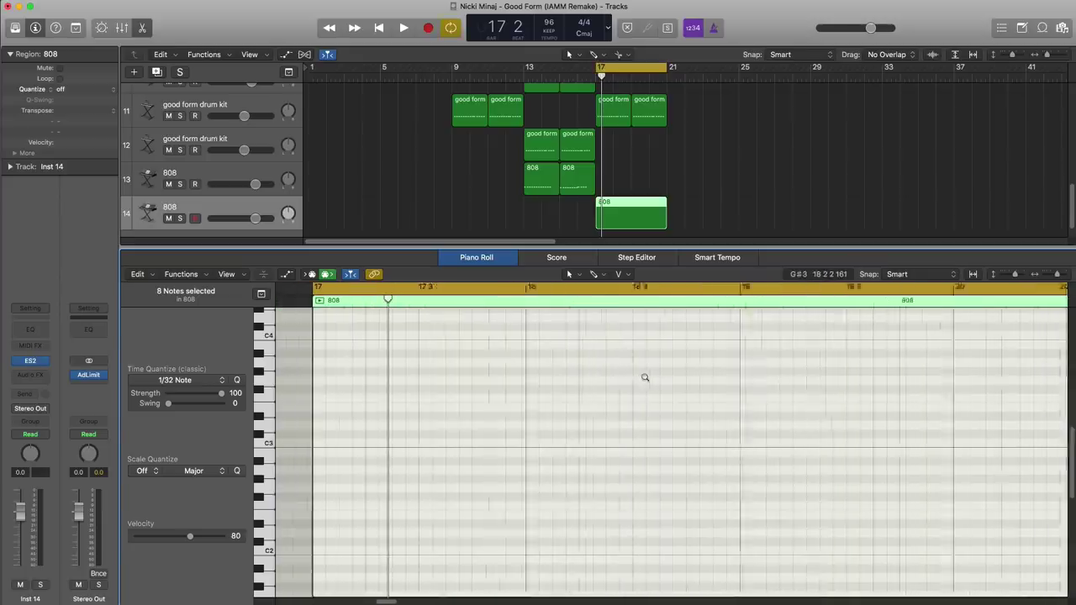
key(space)
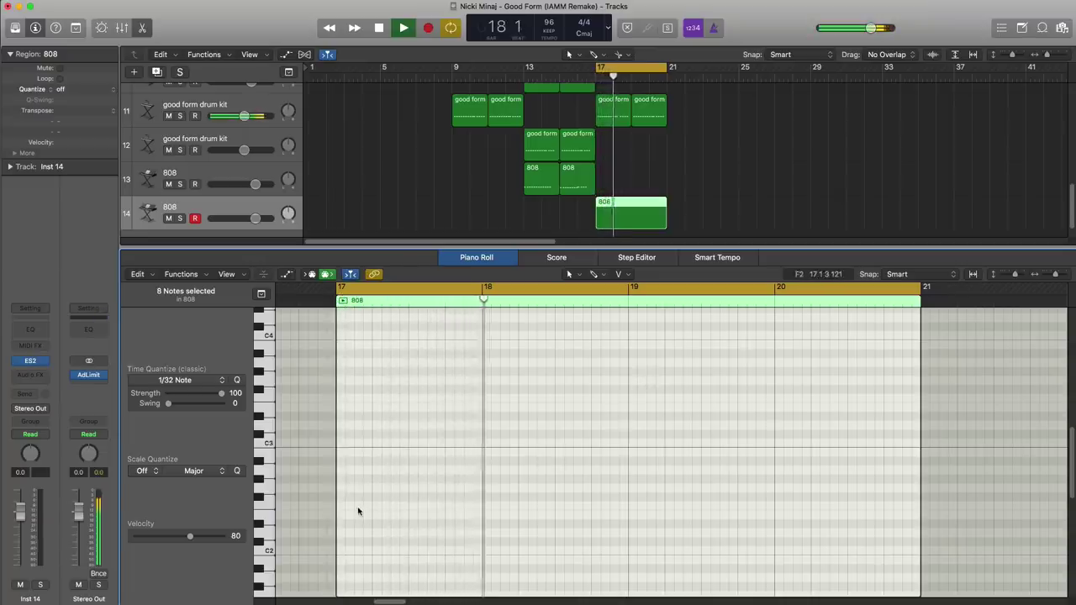
scroll(358, 511, down, 5)
key(space)
click(344, 447)
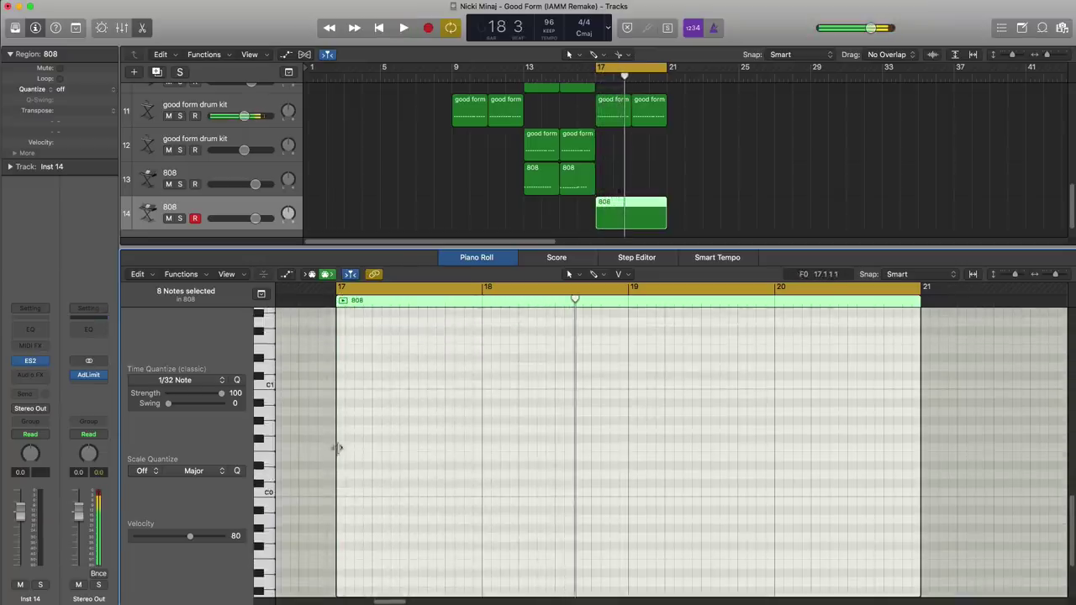
key(space)
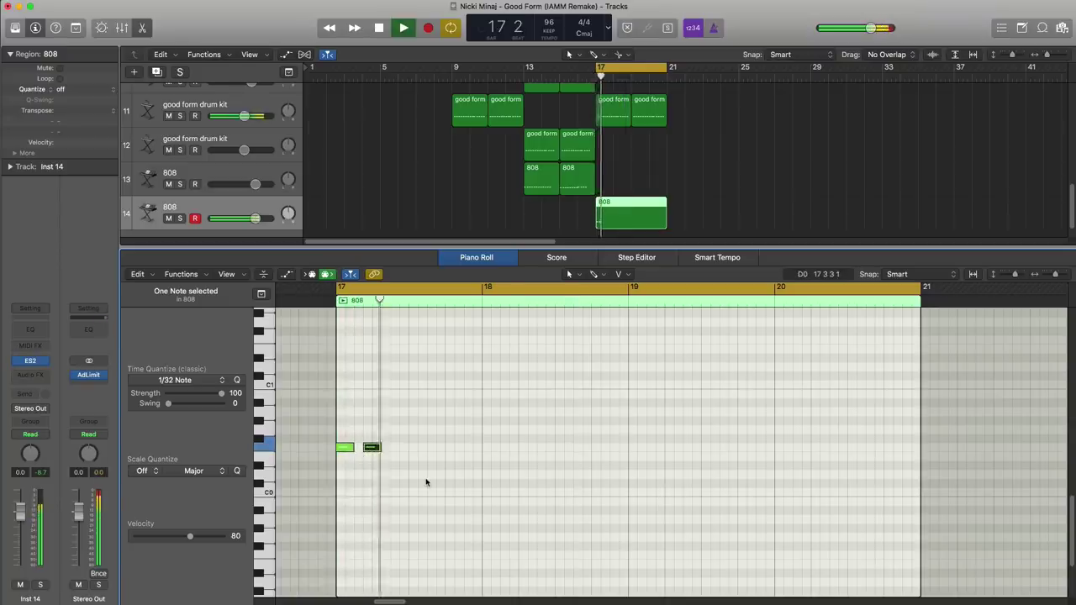
key(space)
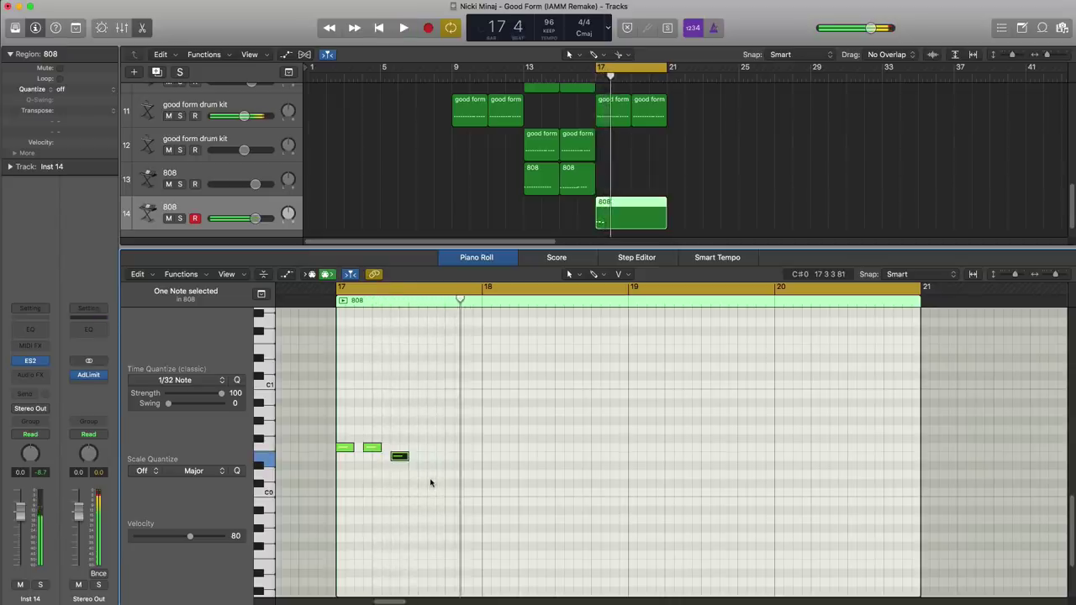
Add a G0 note in the second half of beat 3 of bar 17, and replay the loop
key(space)
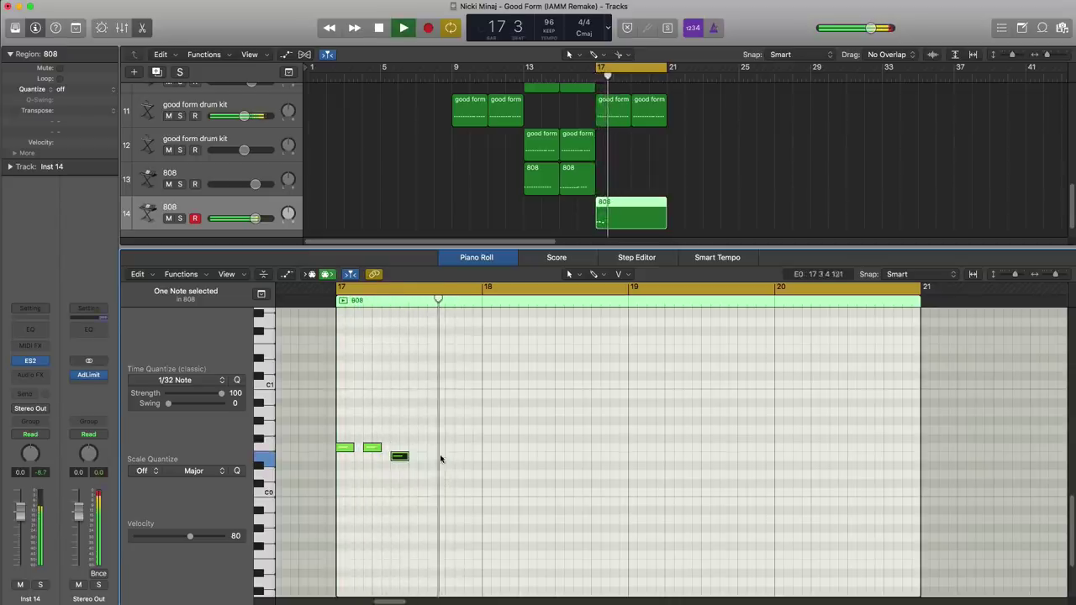
key(space)
click(435, 430)
key(space)
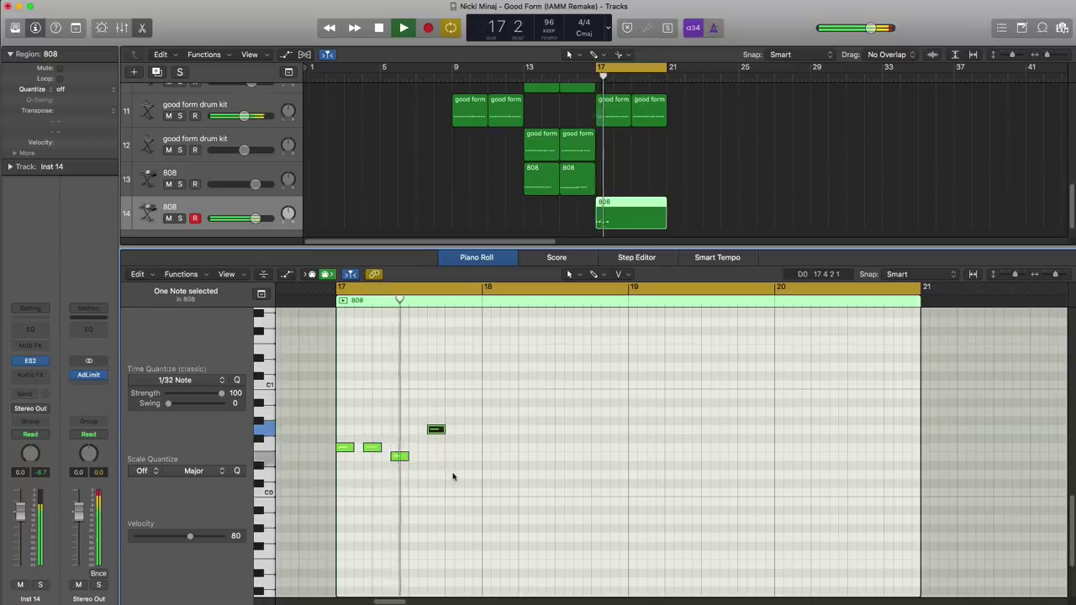
Draw four A0 notes across bar 18 of the new 808 region, and replay the loop
key(space)
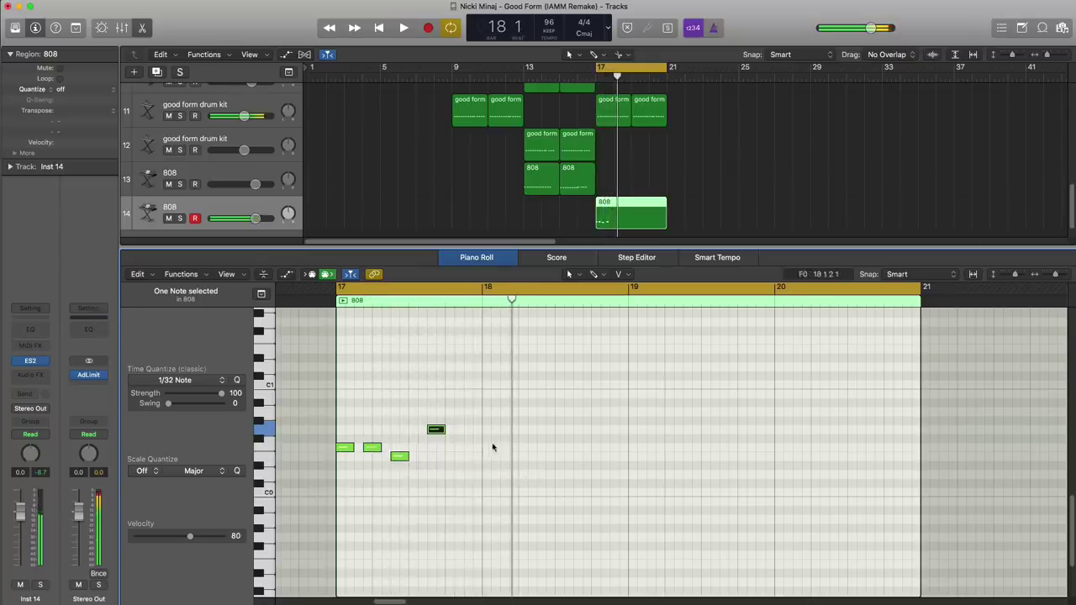
click(576, 414)
key(space)
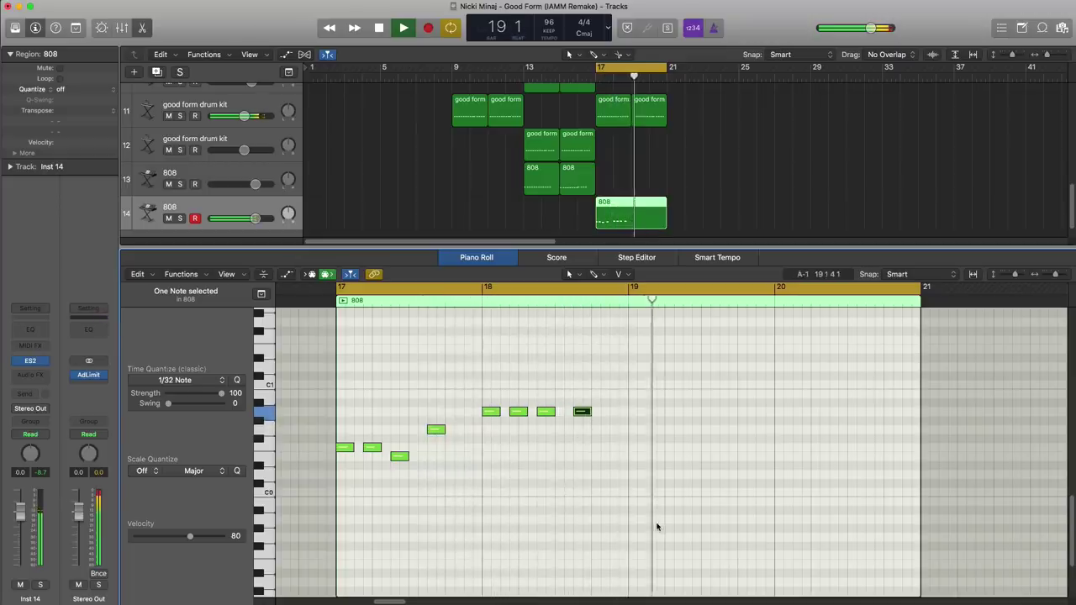
key(space)
Copy the bar 17–18 bass notes to bar 19, add a C1 note at the end of bar 20, and check the loop
drag(649, 551, 356, 365)
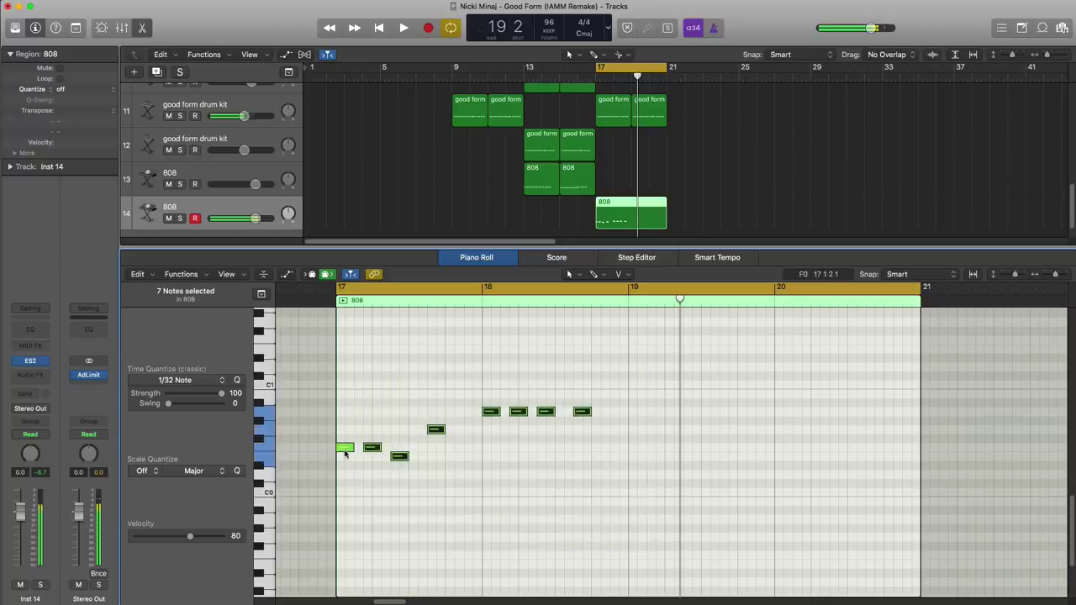
drag(649, 476, 340, 410)
drag(344, 449, 637, 450)
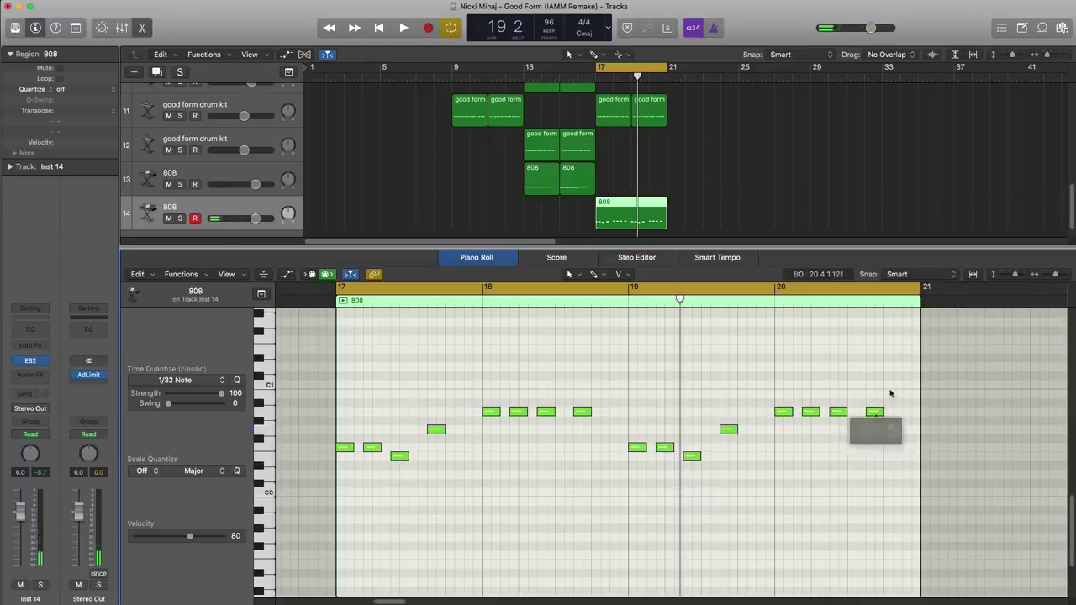
key(space)
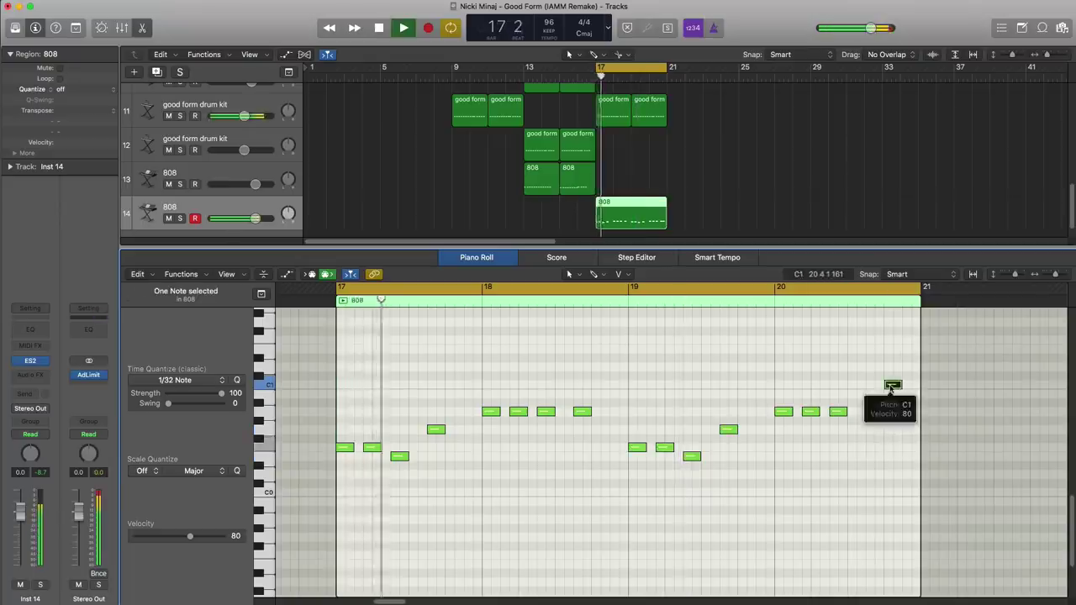
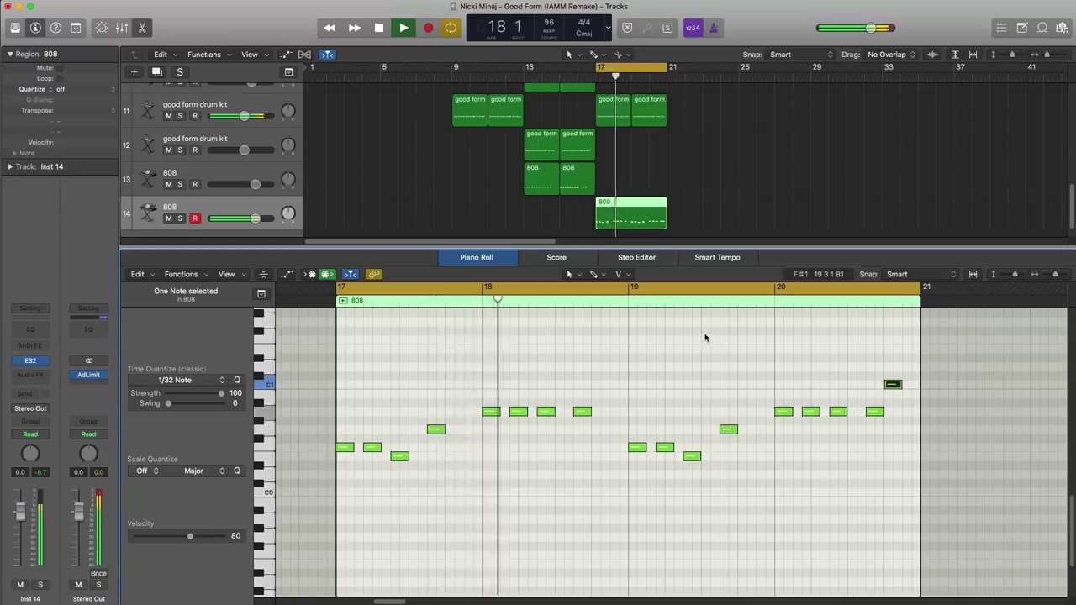
key(p)
key(space)
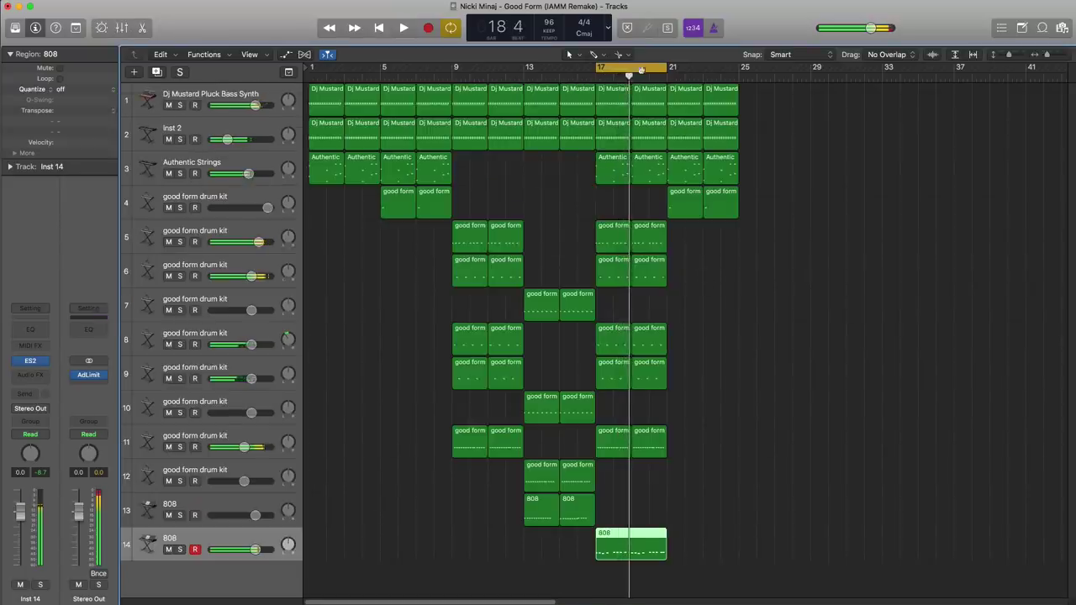
Move the cycle range to bars 21–25, copy two-bar drum and 808 regions from the bar 17 section to bar 21, and play them
drag(639, 67, 707, 76)
drag(605, 494, 623, 229)
drag(605, 246, 677, 248)
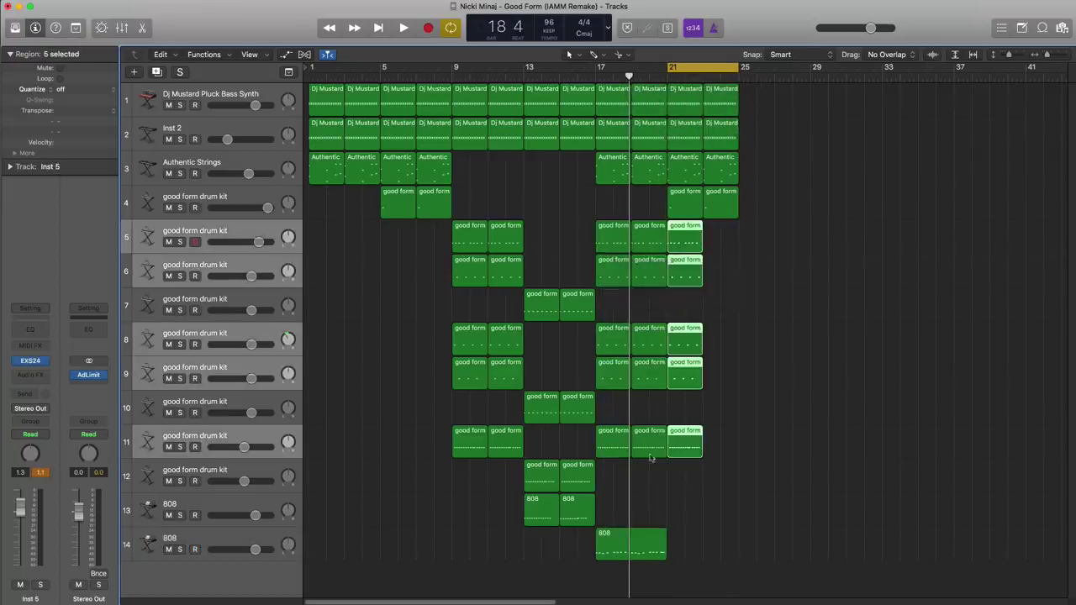
drag(660, 540, 702, 547)
key(space)
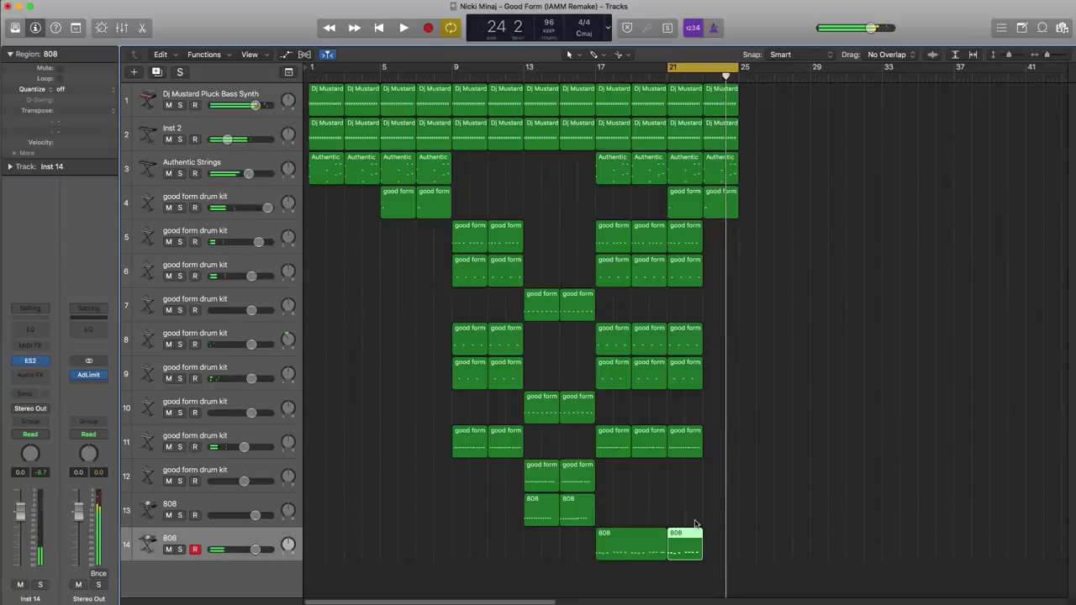
Copy the bar 13 drum regions on tracks 7, 10 and 12 to bar 23, and loop bars 23–25 as a check
click(543, 313)
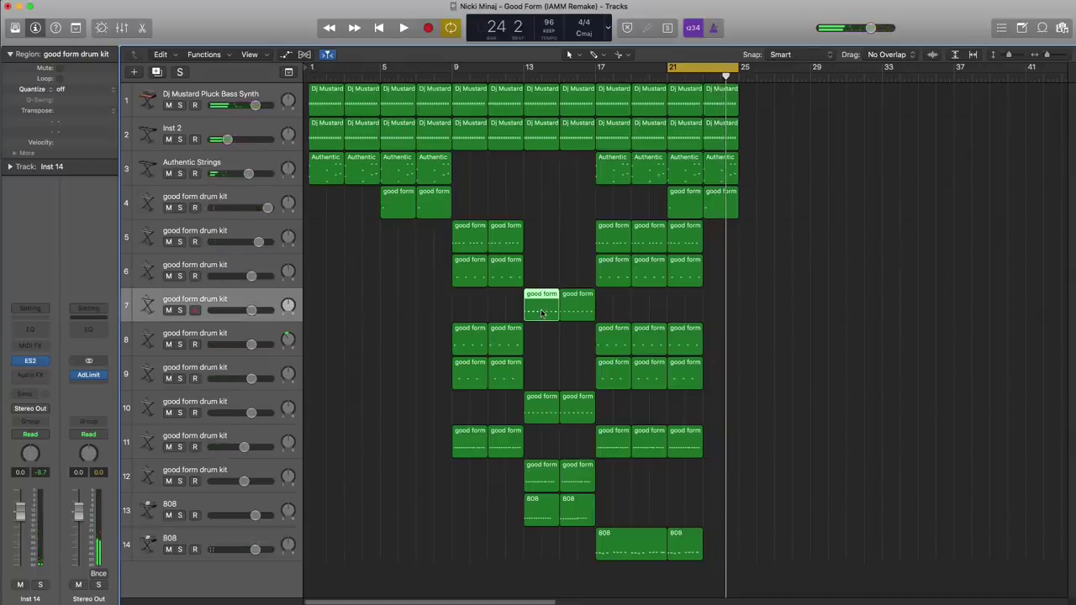
drag(610, 318, 721, 310)
drag(535, 411, 719, 415)
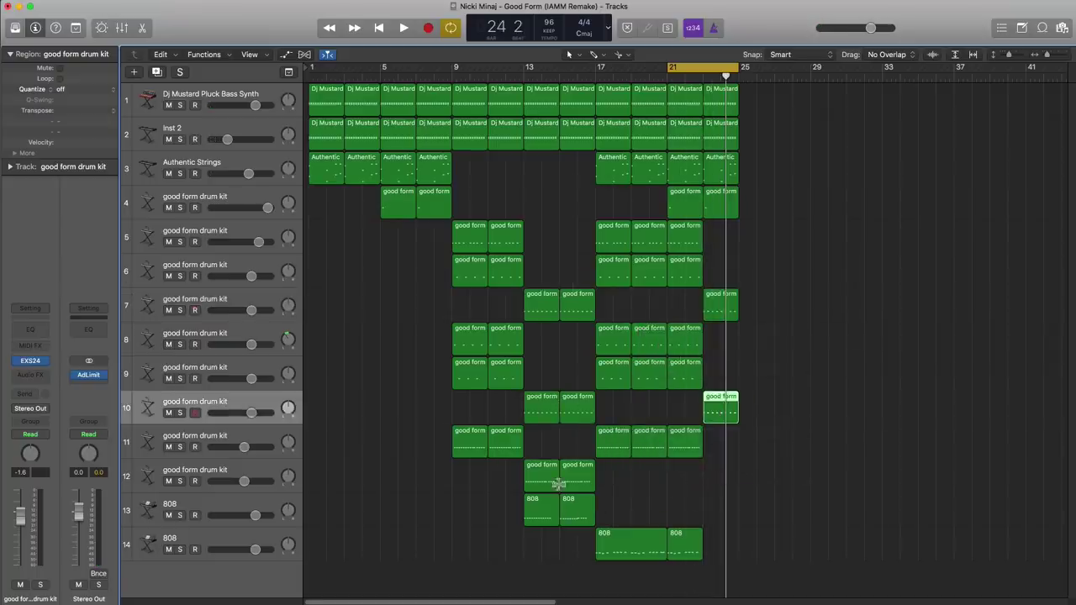
drag(544, 477, 719, 481)
key(space)
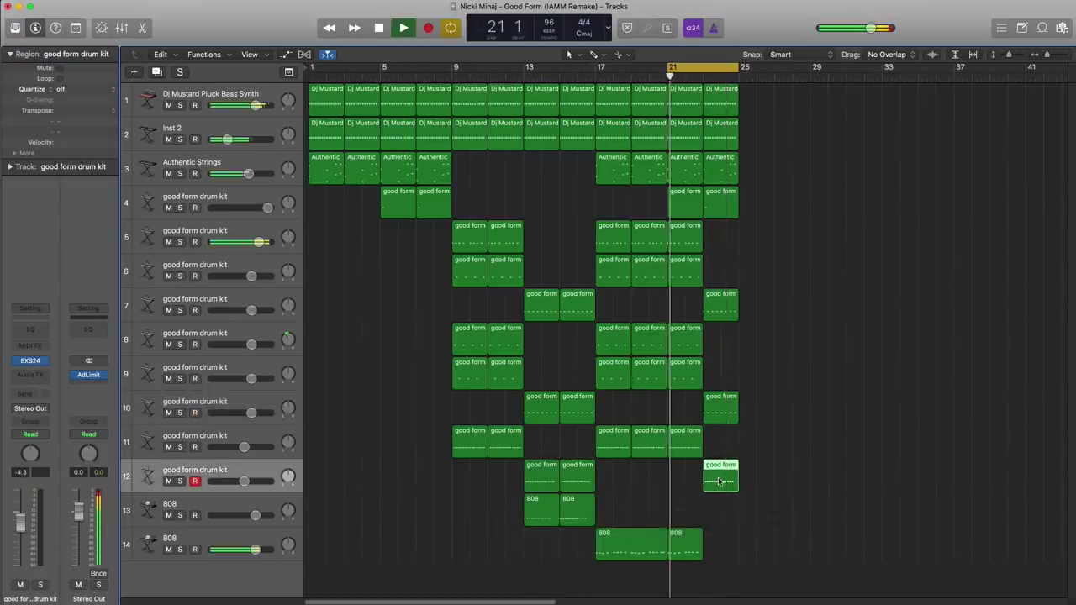
drag(705, 72, 738, 72)
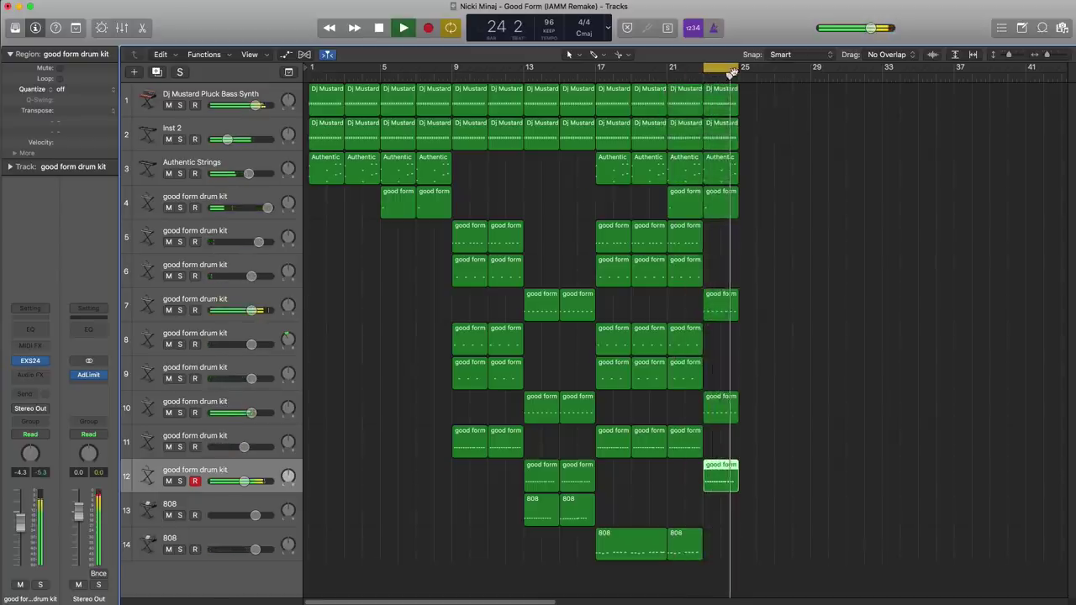
key(space)
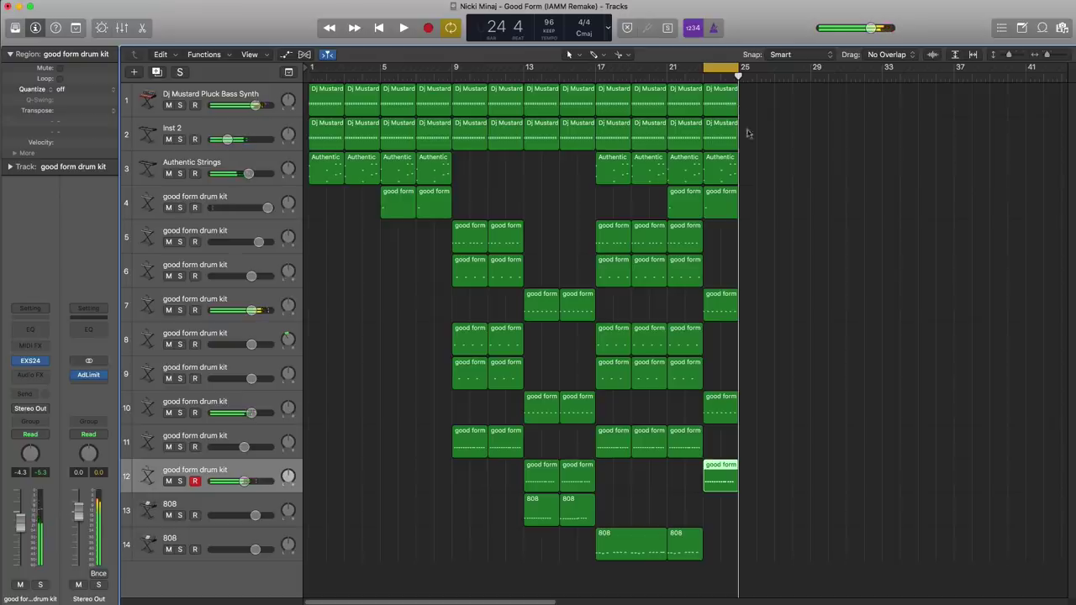
Duplicate drum kit track 5 and create a region from bar 23 to bar 25 on the copy, open for note editing
click(210, 238)
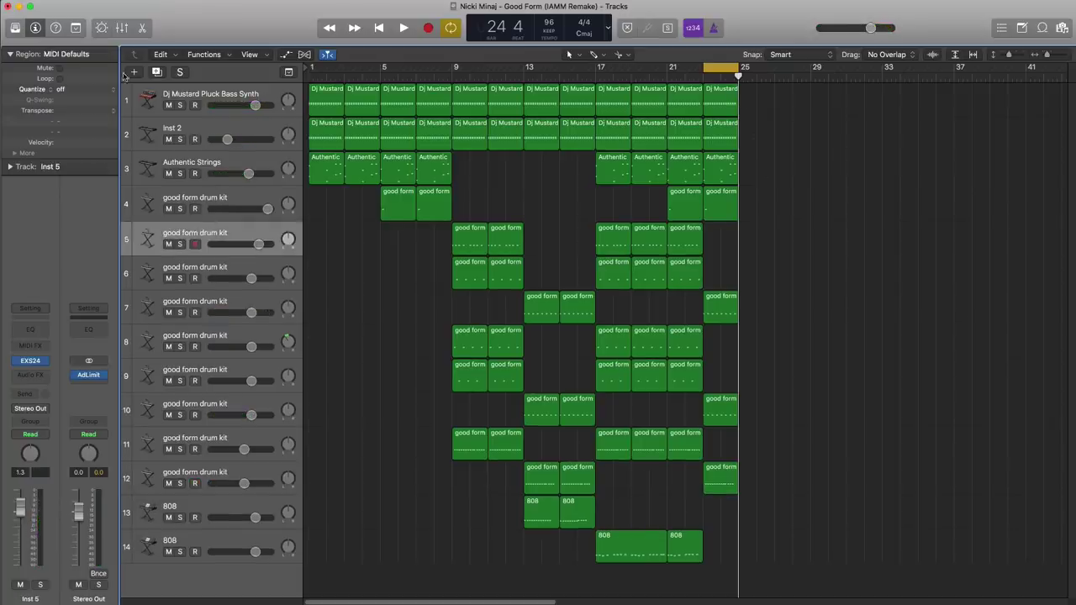
click(156, 73)
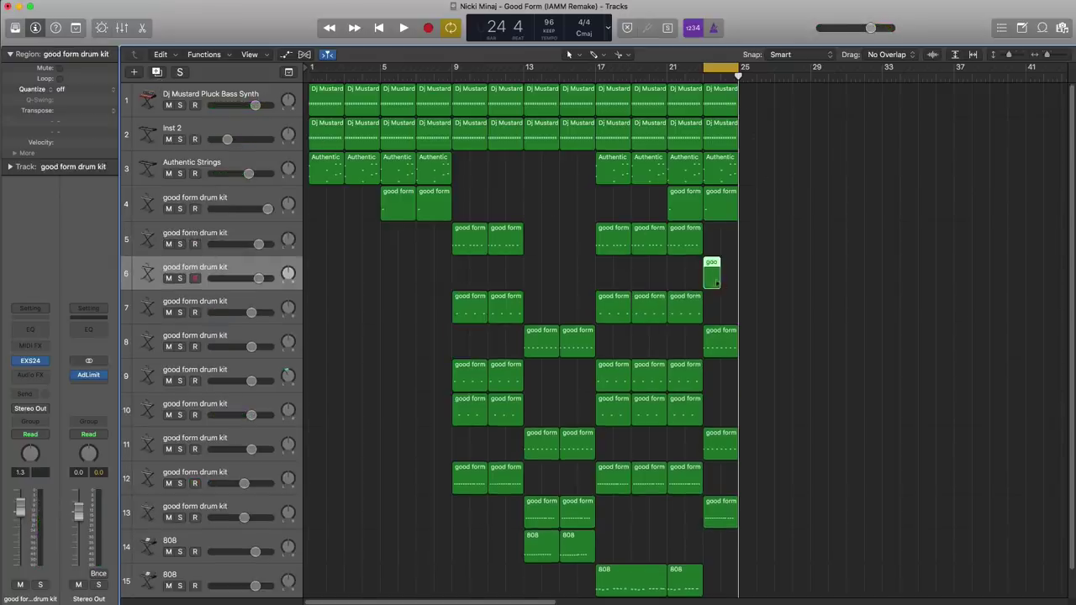
drag(713, 279, 738, 279)
double_click(717, 273)
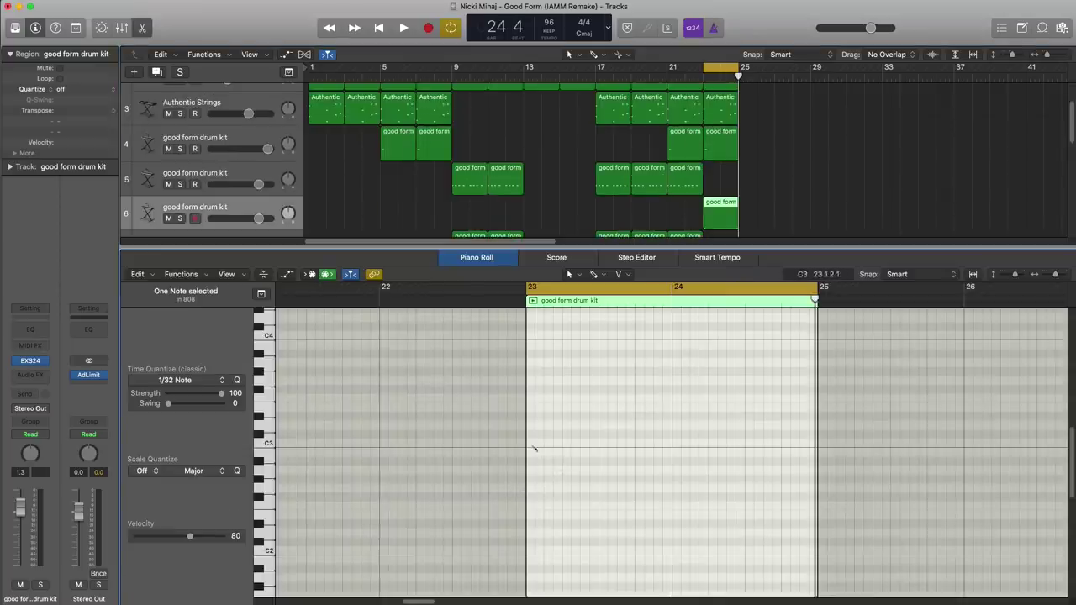
Fill the new drum region with C2 notes every eighth from bar 23 to beat 3 of bar 24, play it, and close the editor
drag(544, 447, 531, 444)
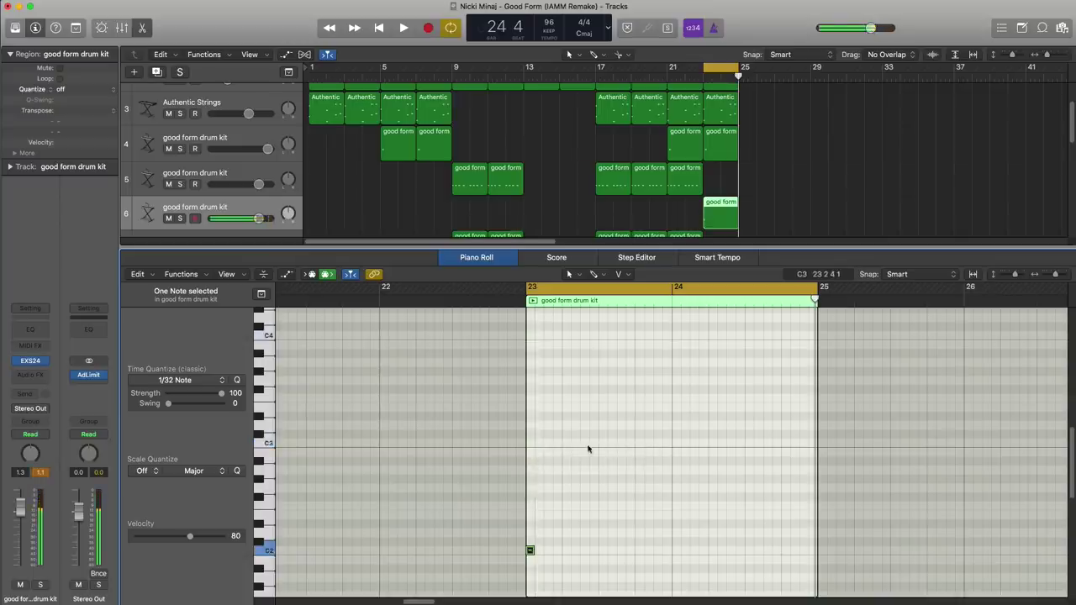
click(549, 551)
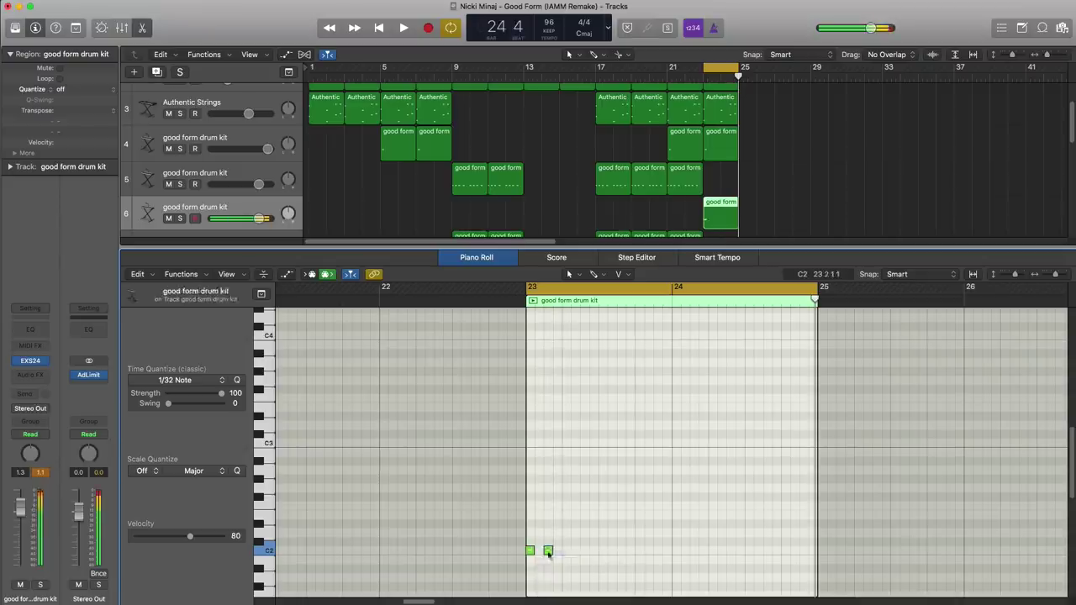
key(super+r)
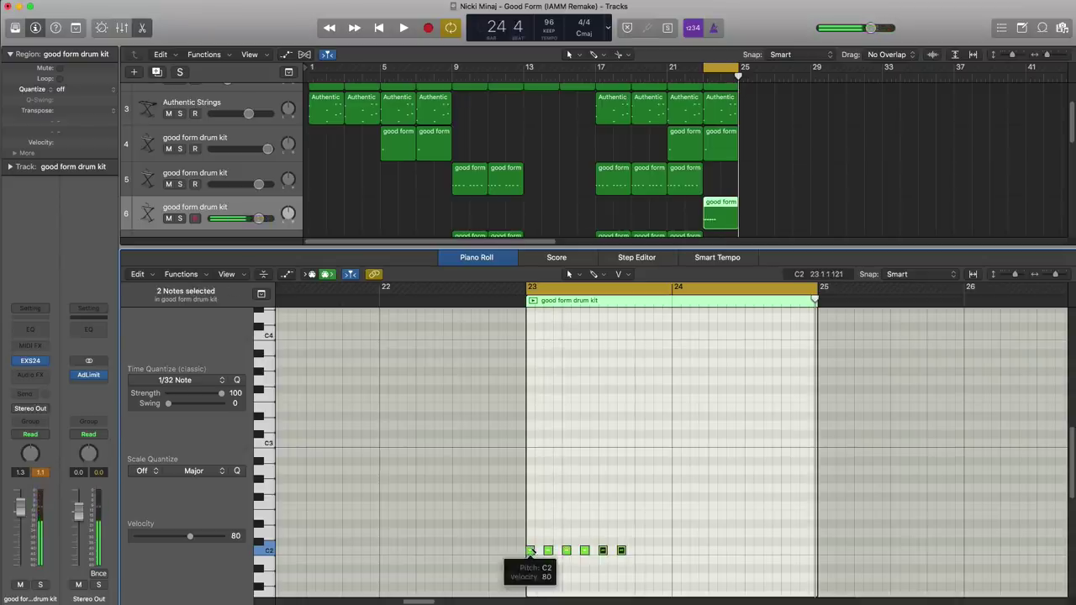
key(super+r)
key(super+r)
key(super+r)
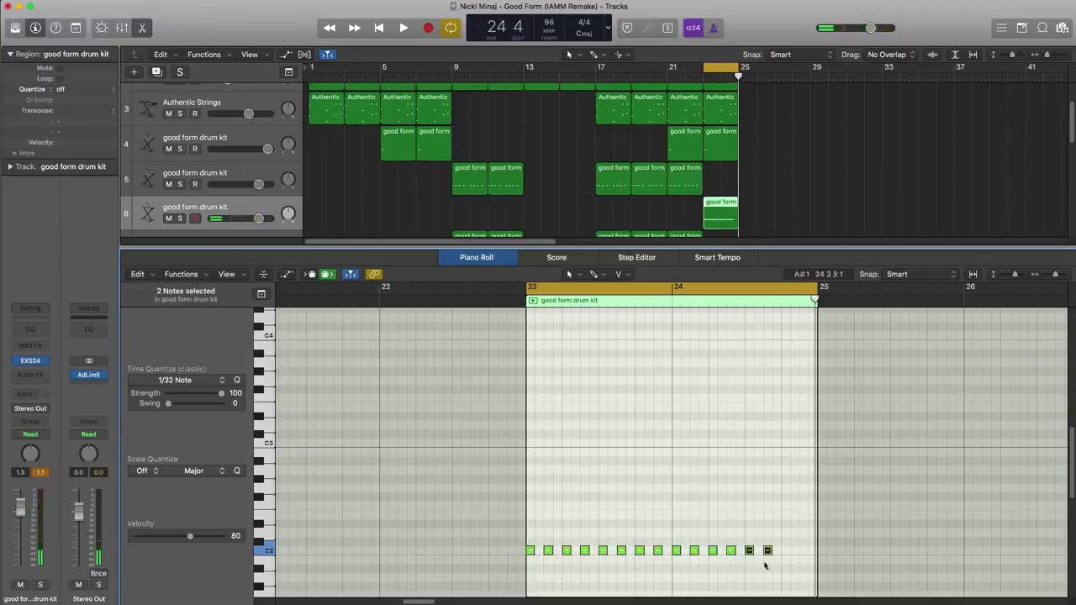
key(space)
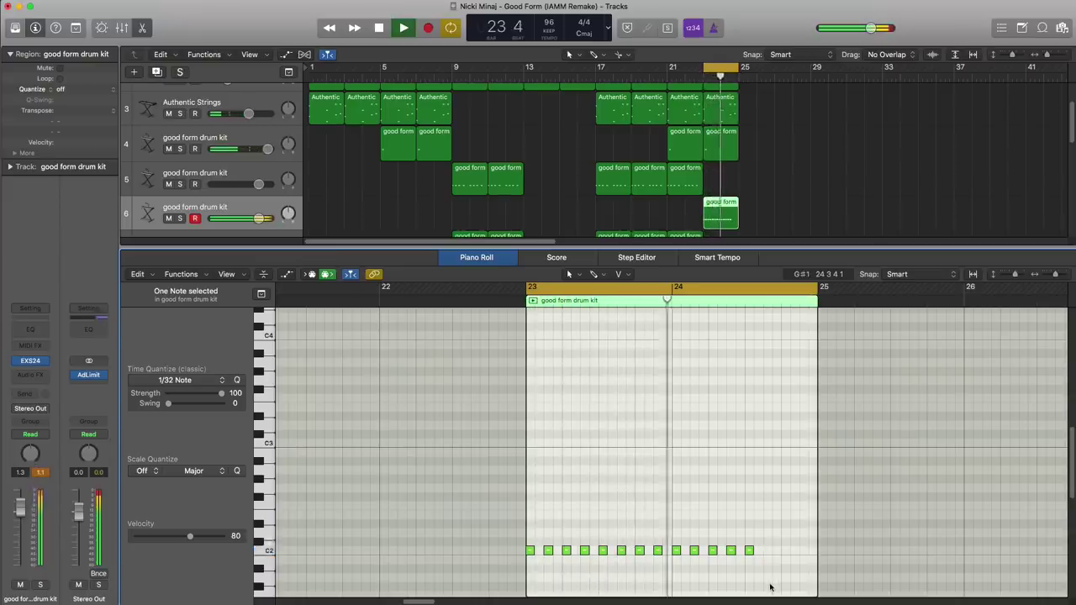
key(x)
key(x)
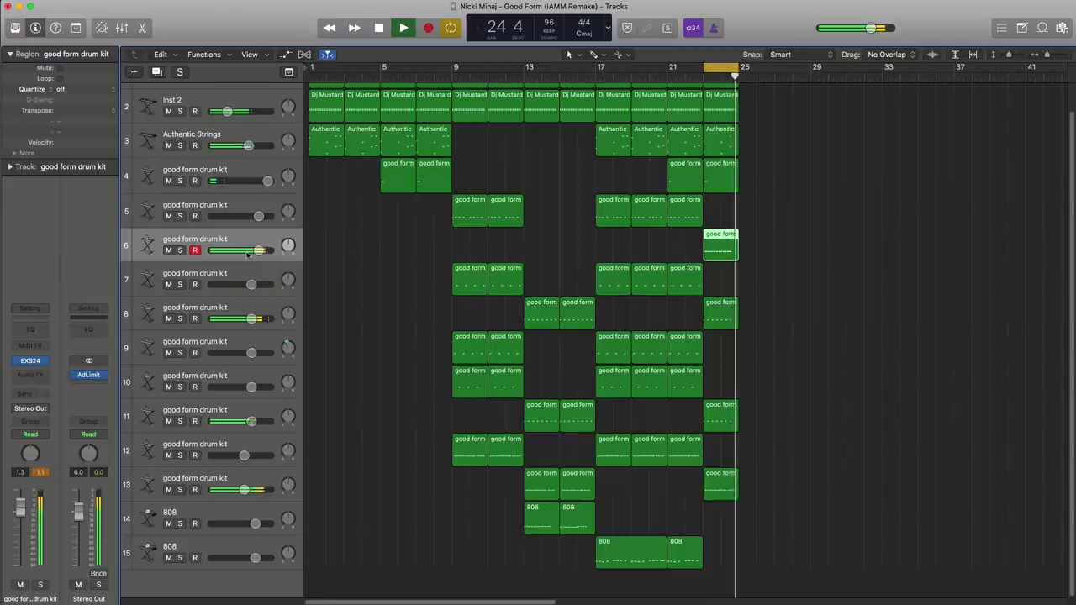
Raise drum kit track 6's volume to +2.1 dB while the loop plays, and stop playback
drag(262, 250, 264, 250)
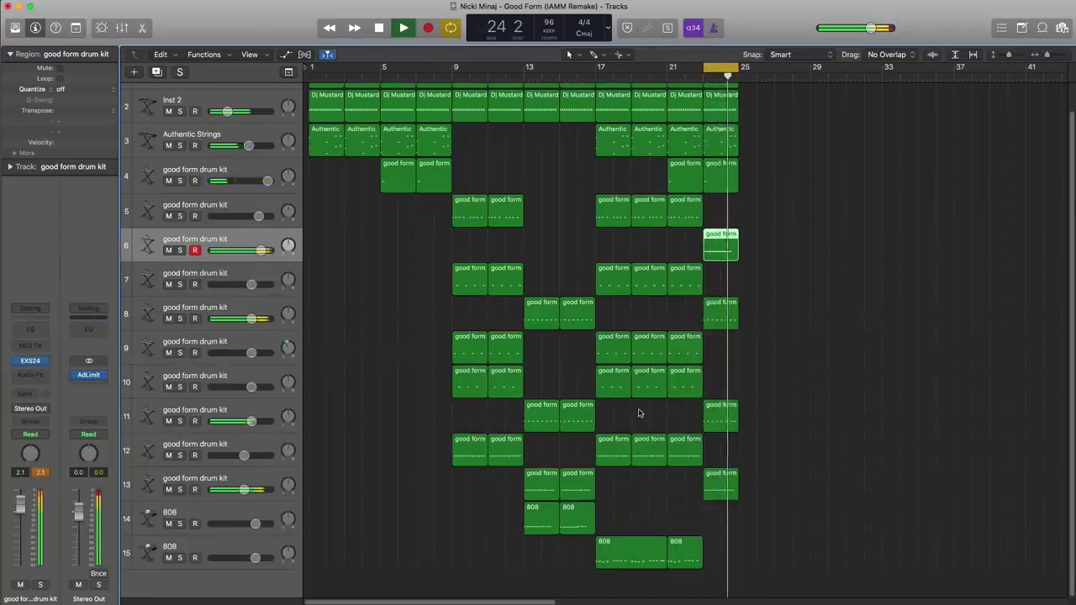
key(super+Up)
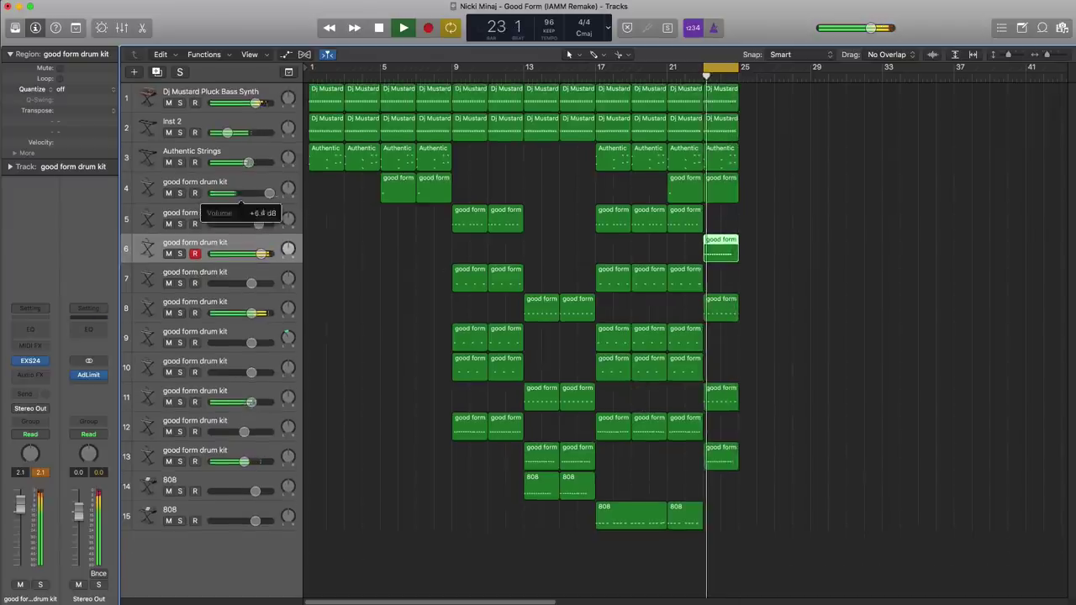
key(super+Left)
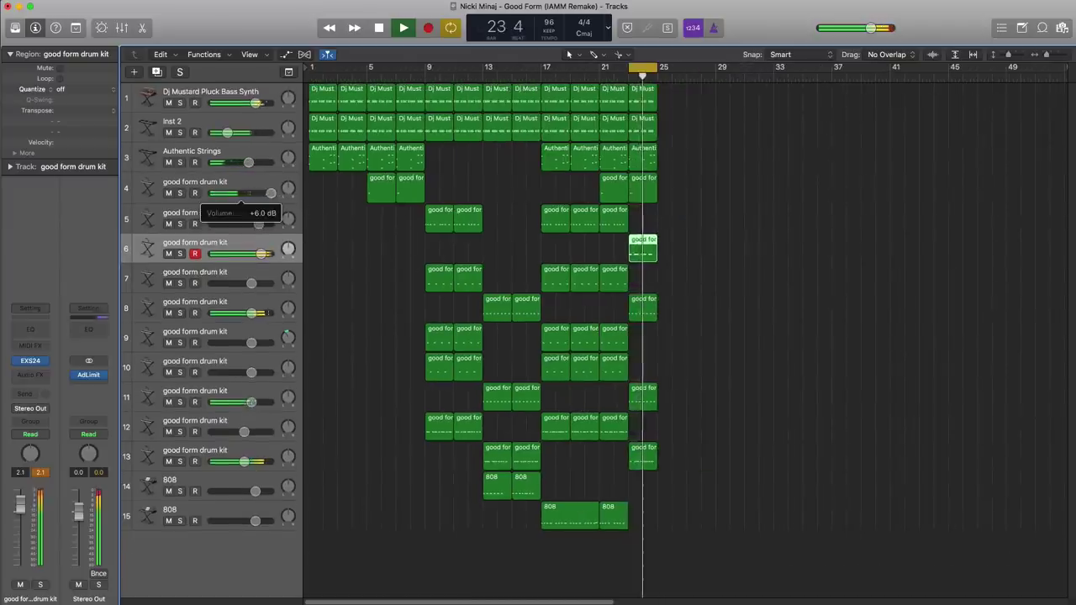
key(space)
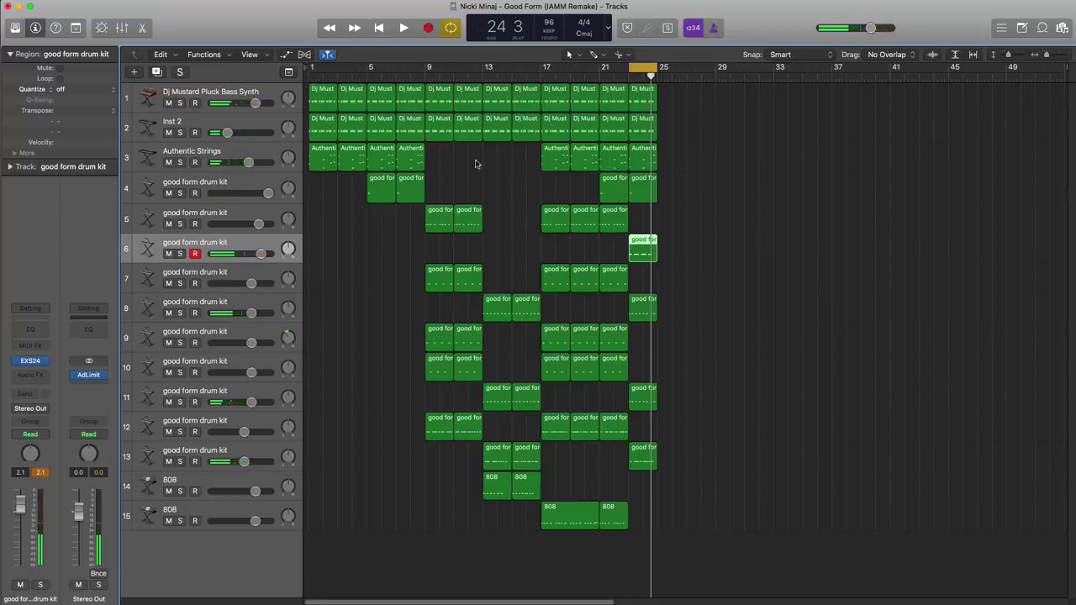
Copy the bar 9–12 synth regions on tracks 1 and 2 to bar 25, and the bar 9–12 synth and drum regions to bar 29
drag(439, 99, 671, 100)
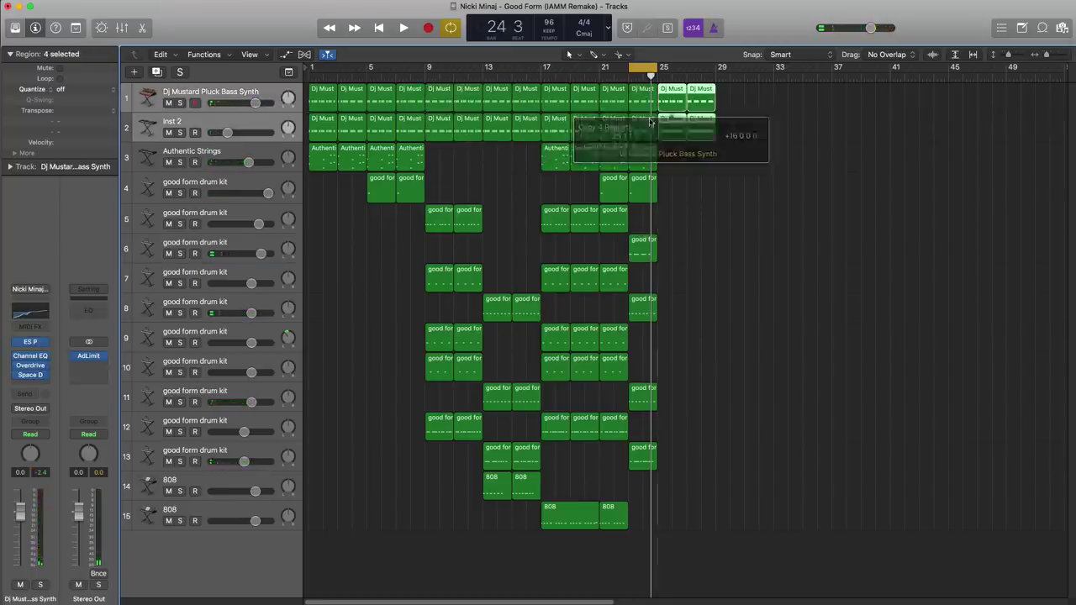
drag(467, 452, 722, 89)
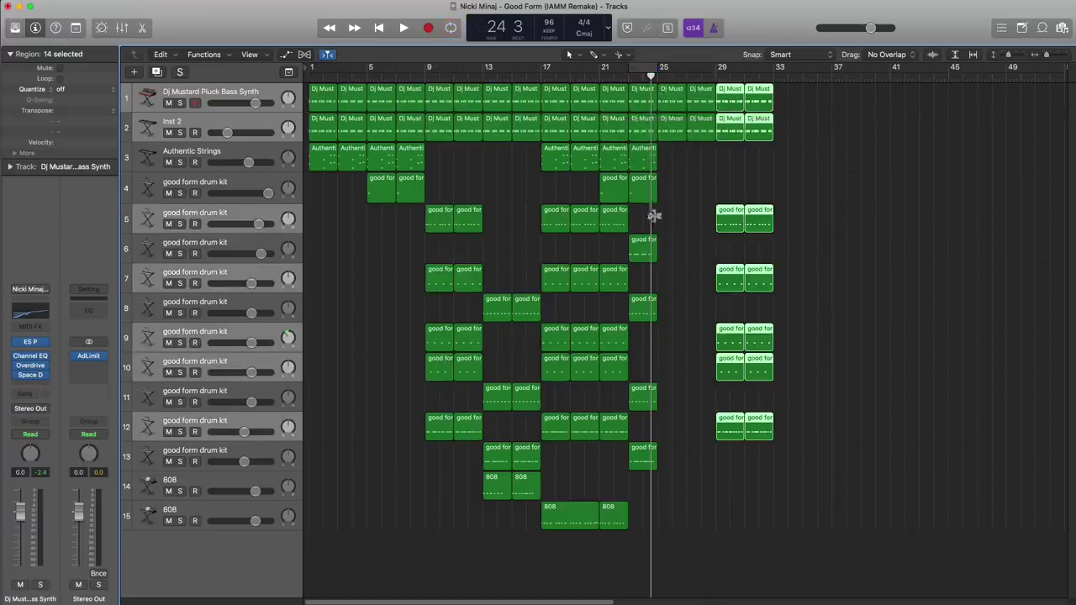
scroll(664, 251, down, 1)
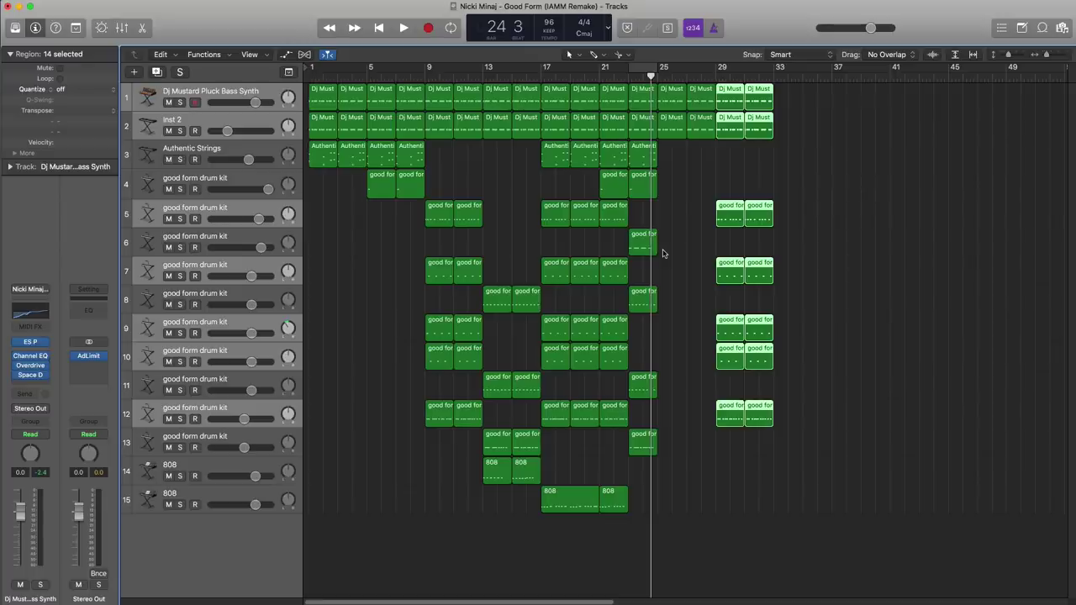
Play the arrangement from bar 1, set the Authentic Strings volume to -2.4 dB, and fine-tune the levels of drum tracks 7 and 12
key(Return)
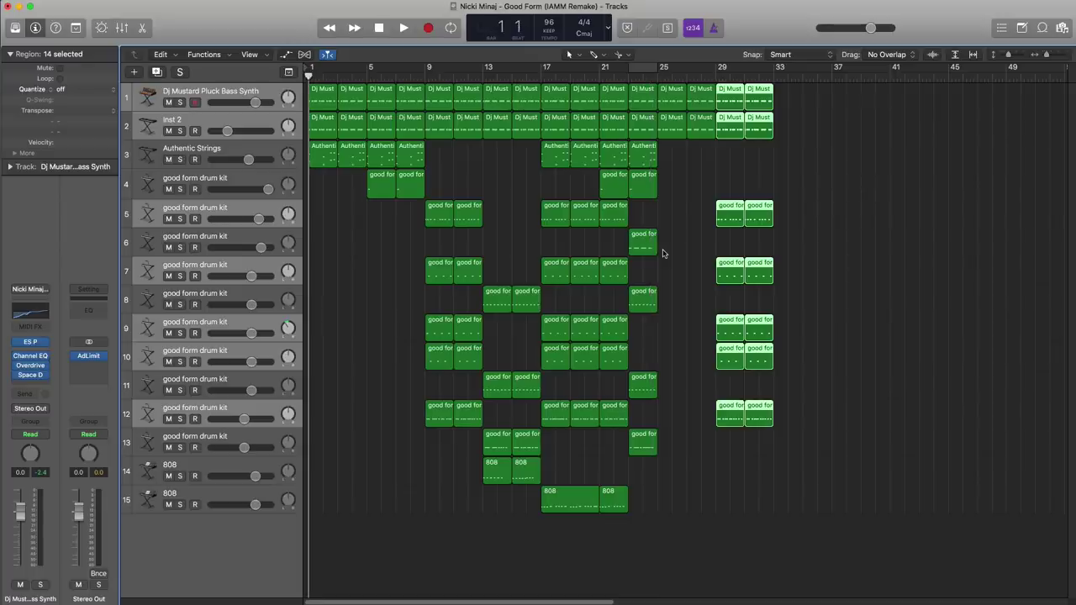
click(664, 361)
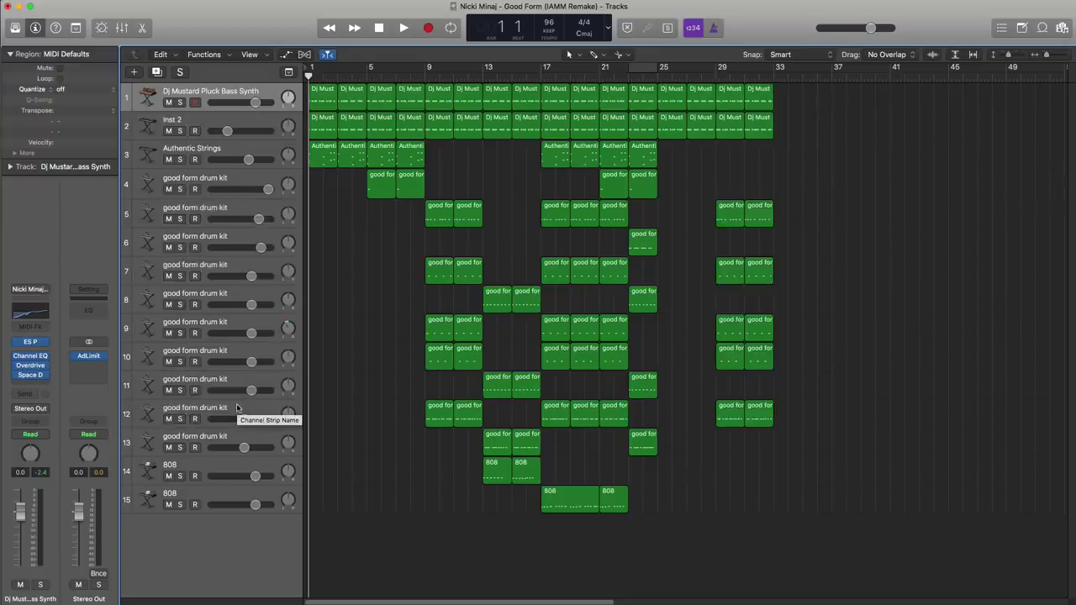
key(space)
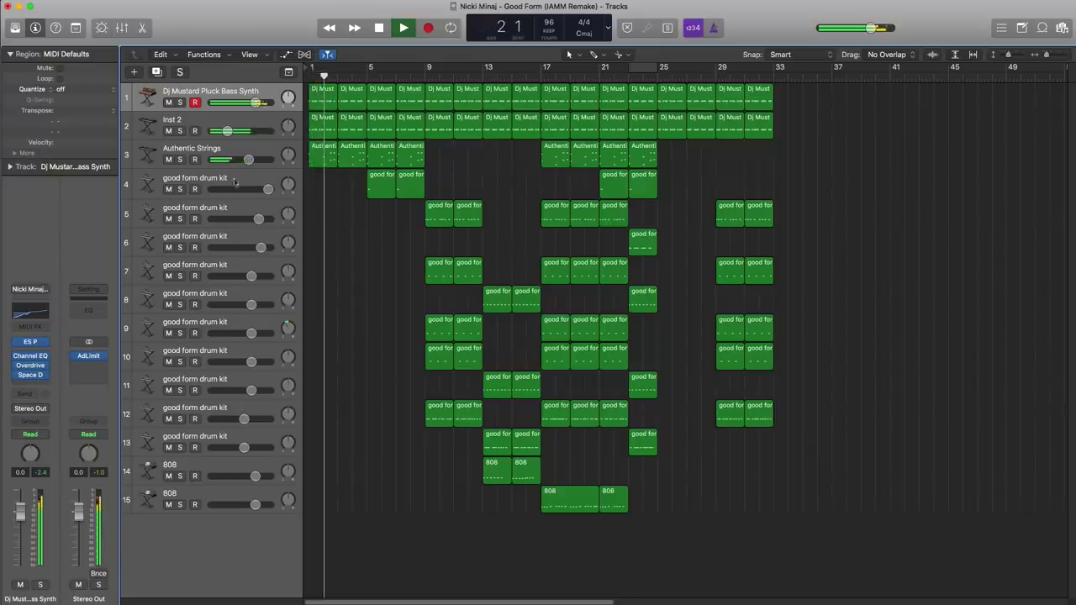
click(187, 149)
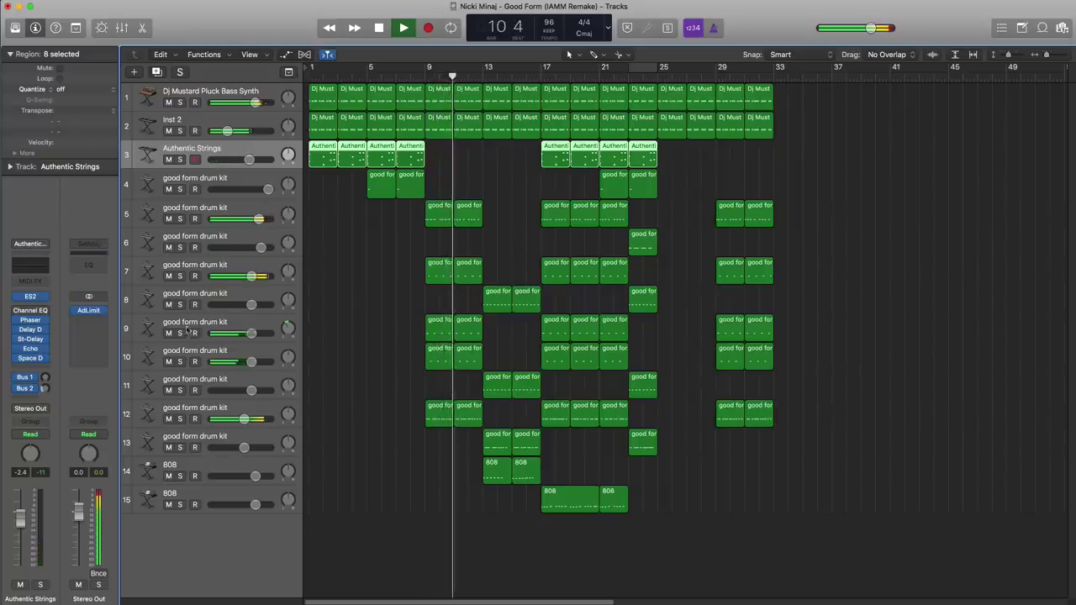
mouse_move(244, 419)
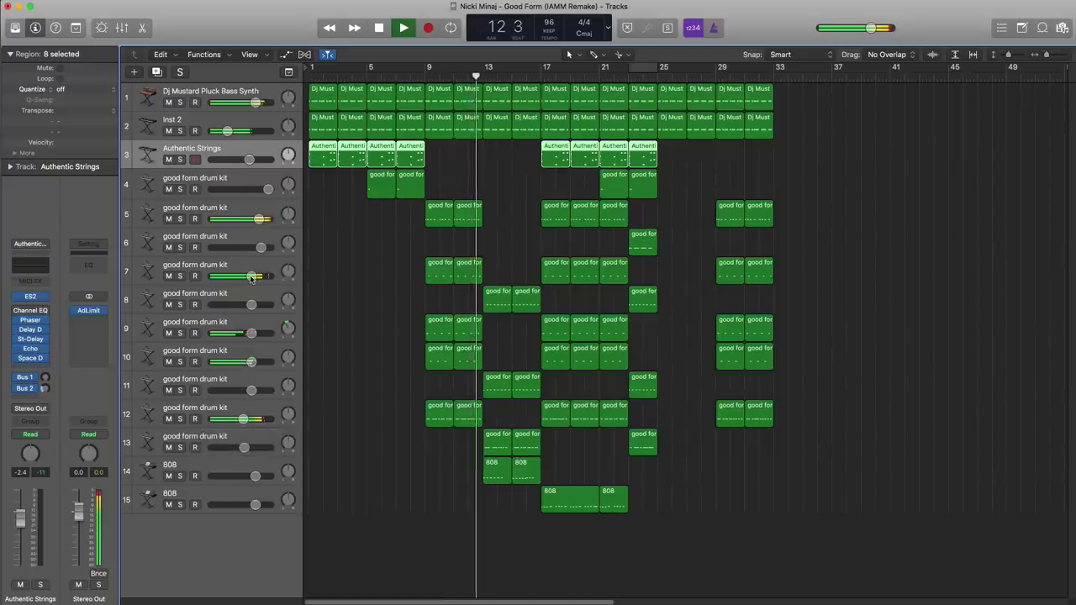
mouse_move(251, 277)
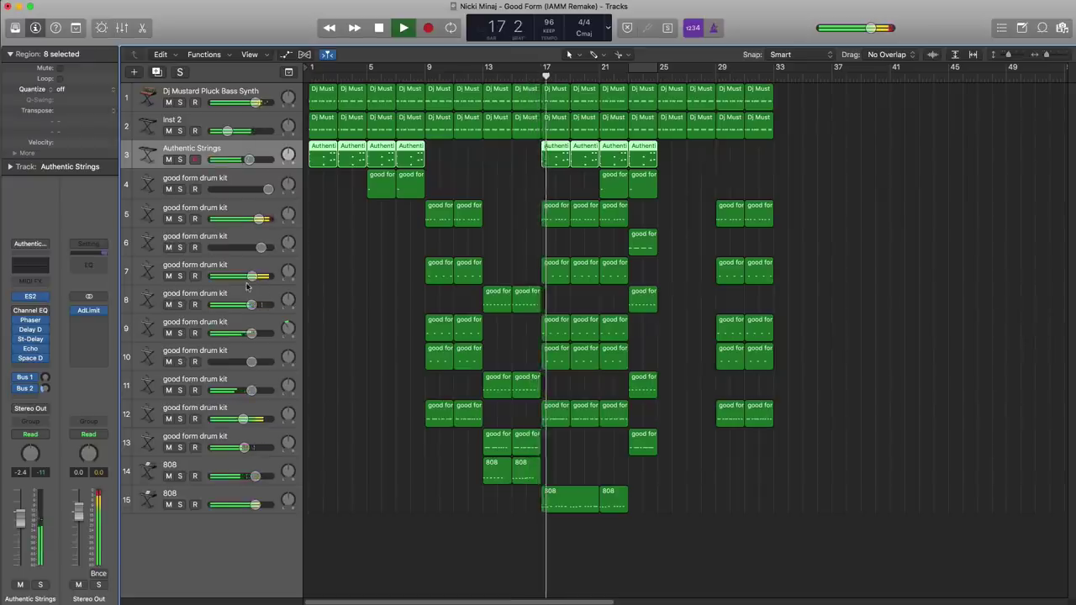
Raise both 808 tracks' volumes to about +1.8 dB, play the arrangement to bar 33, and clear the region selection
drag(255, 476, 262, 507)
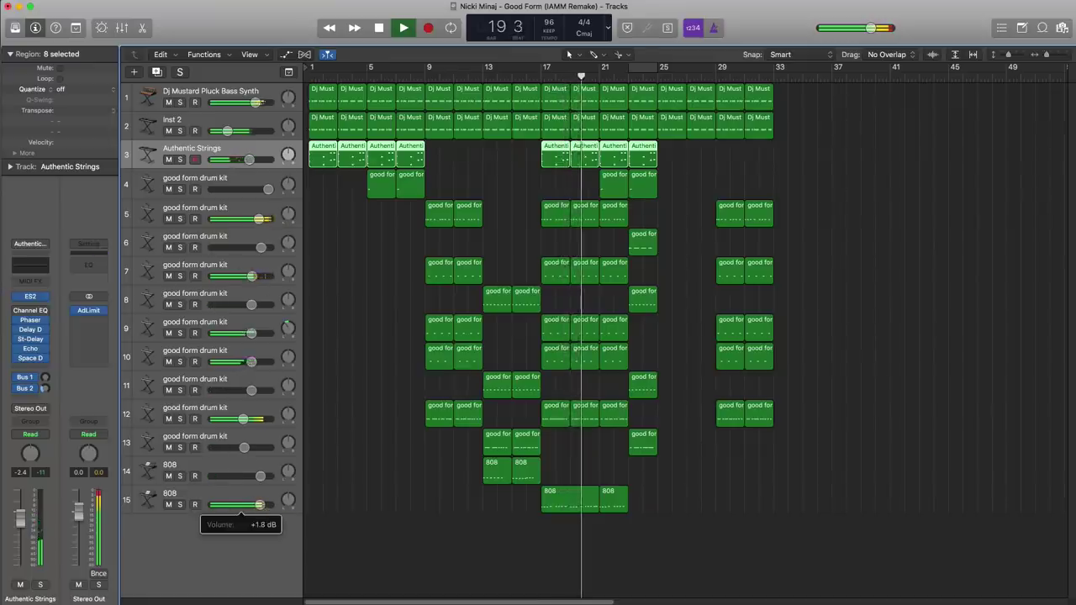
drag(259, 476, 260, 477)
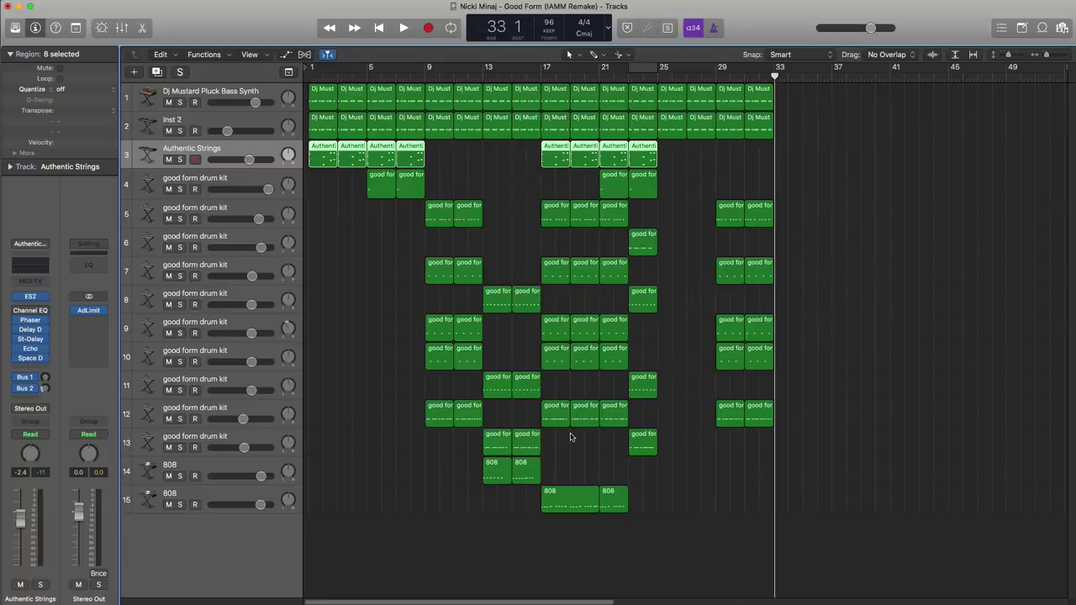
click(698, 476)
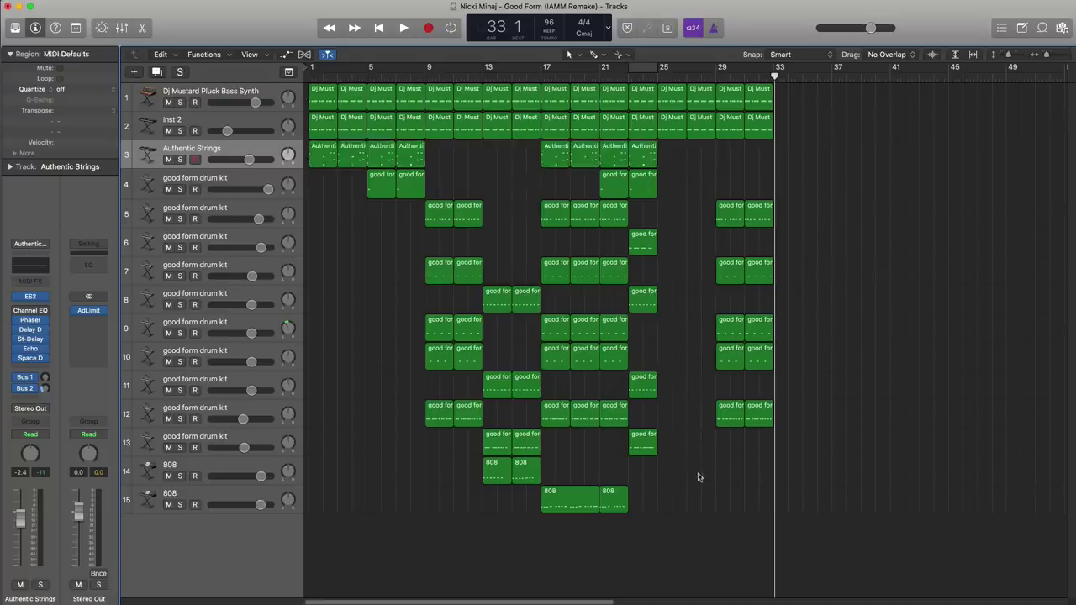